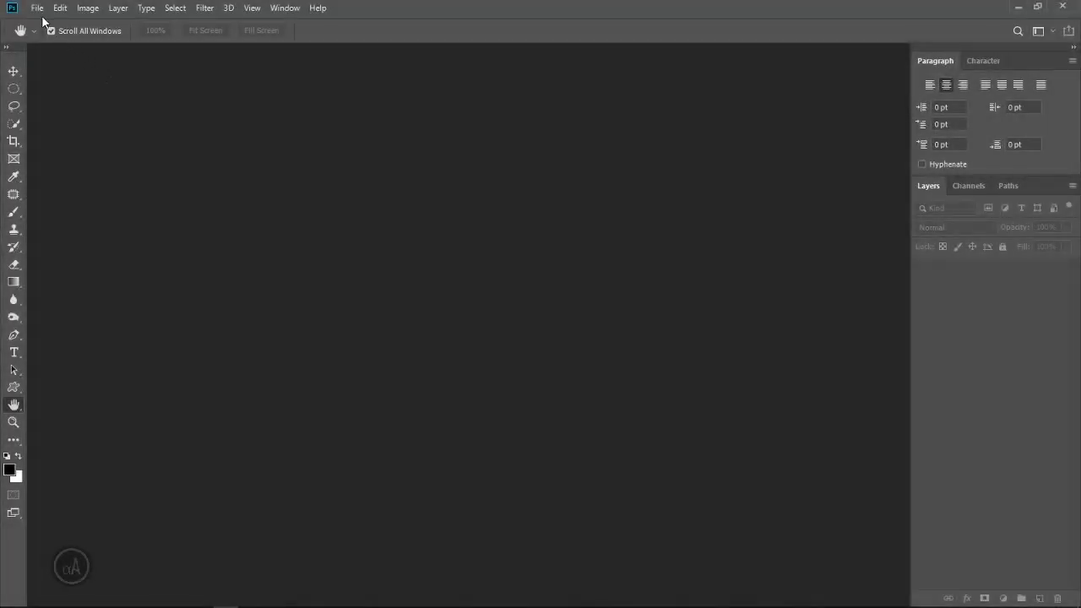
# - Open rhino-4520317.jpg from the rhino and the boy folder
pyautogui.click(37, 7)
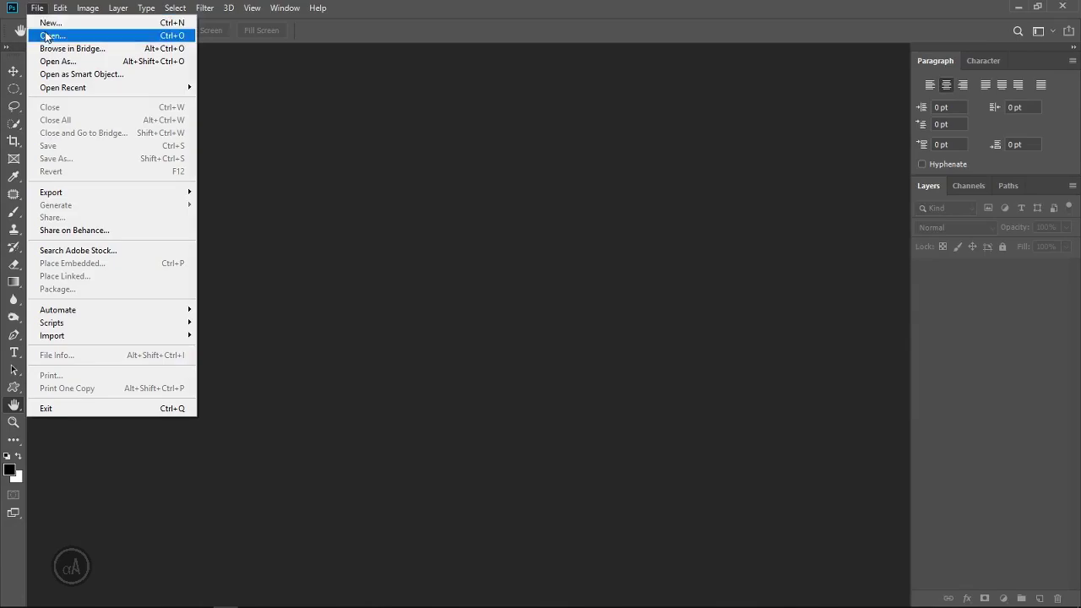
pyautogui.click(42, 32)
pyautogui.click(376, 133)
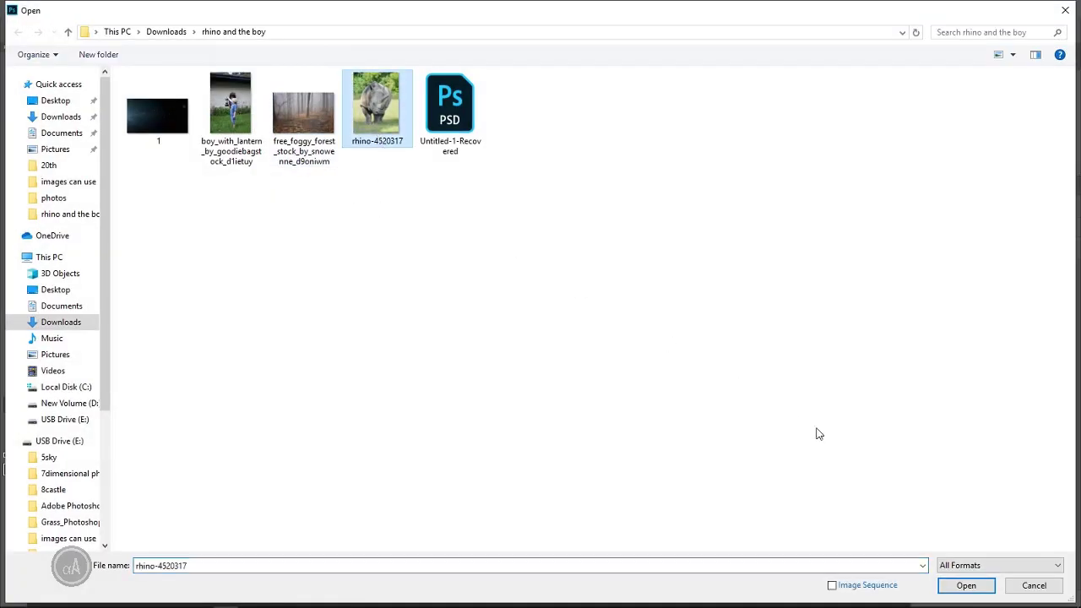
pyautogui.click(967, 585)
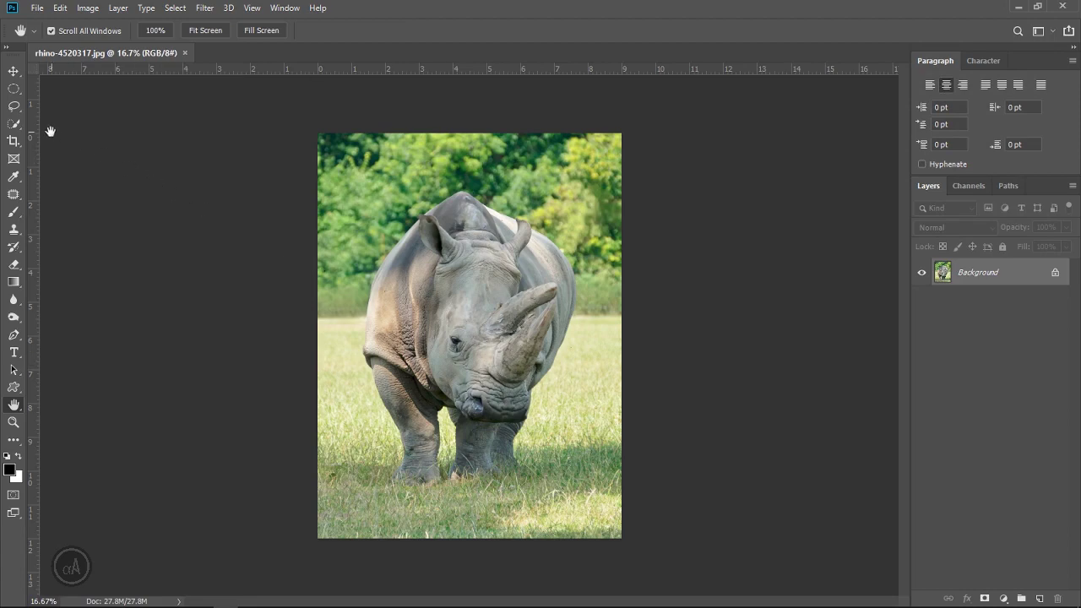
# - Crop the photo to a 4:5 ratio, trimming thin strips off the top and bottom
pyautogui.click(14, 141)
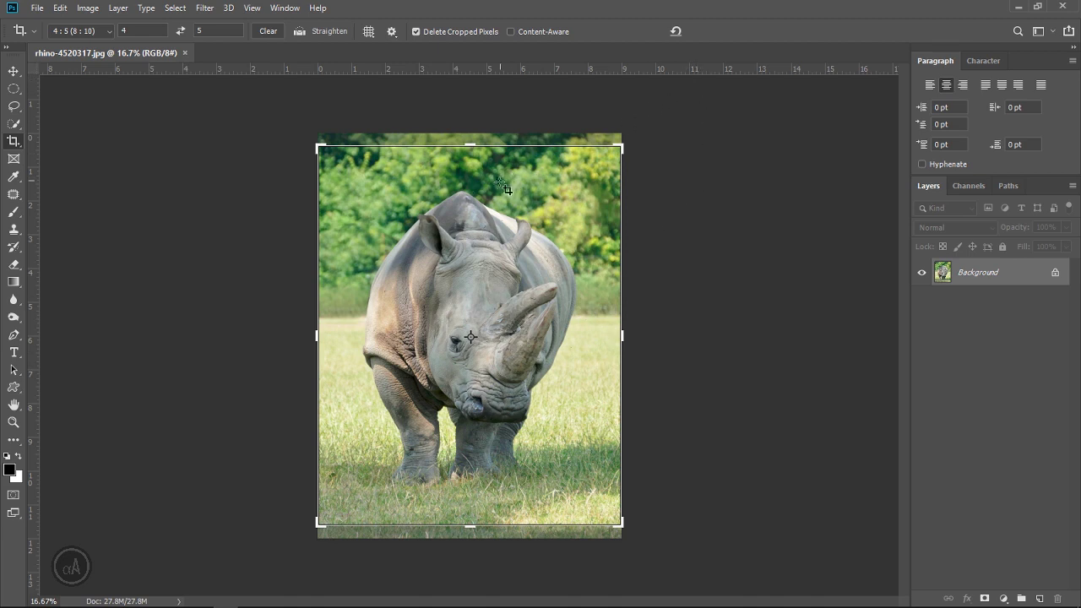
pyautogui.click(475, 237)
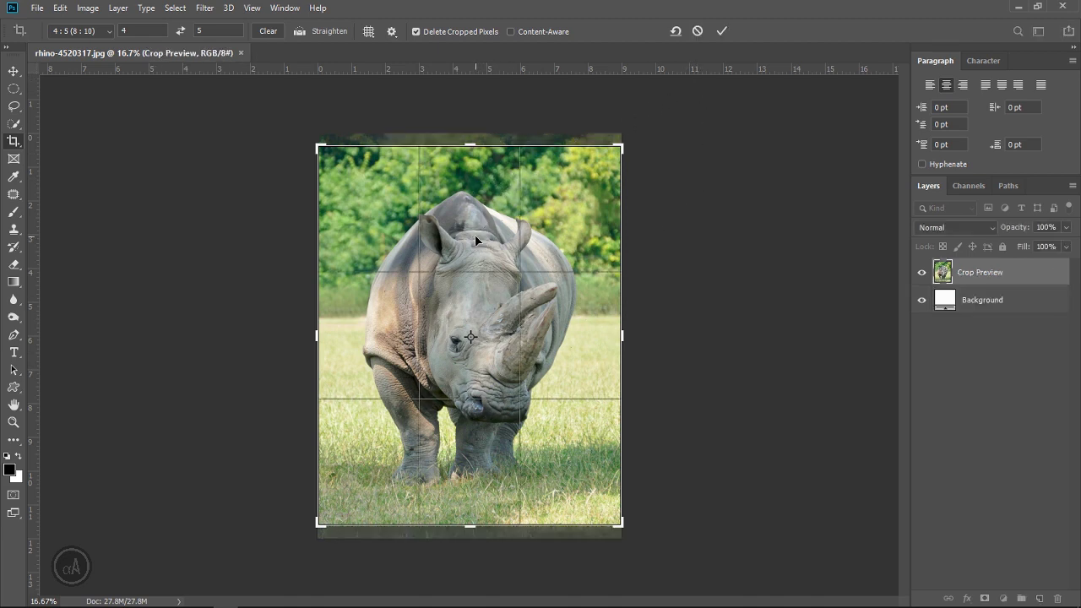
pyautogui.click(721, 31)
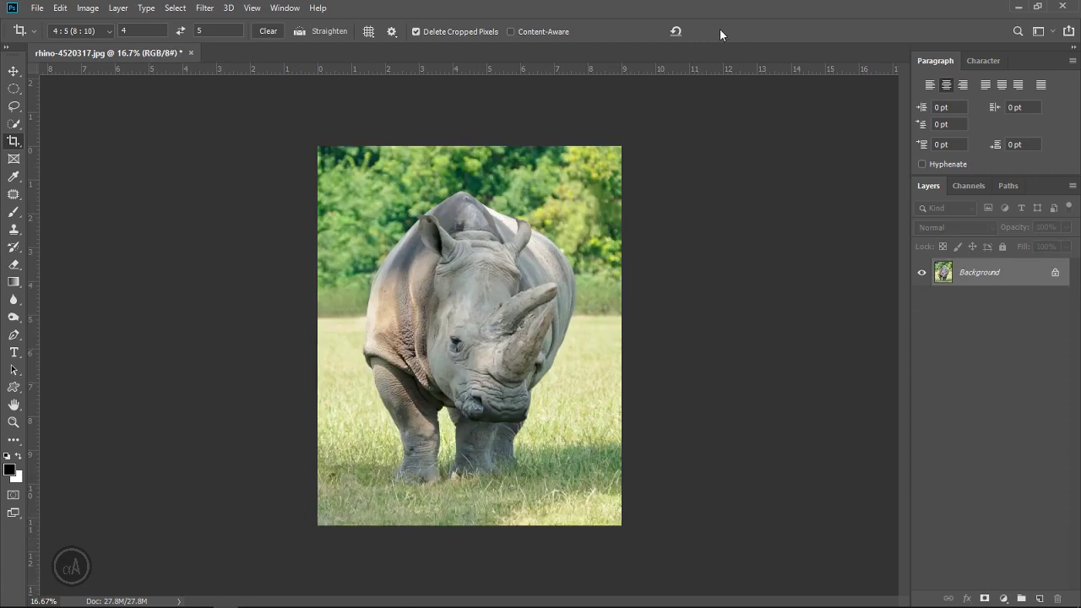
pyautogui.click(16, 123)
# - Select the rhino with Select Subject and trim the selection edge along its shoulder
pyautogui.click(356, 30)
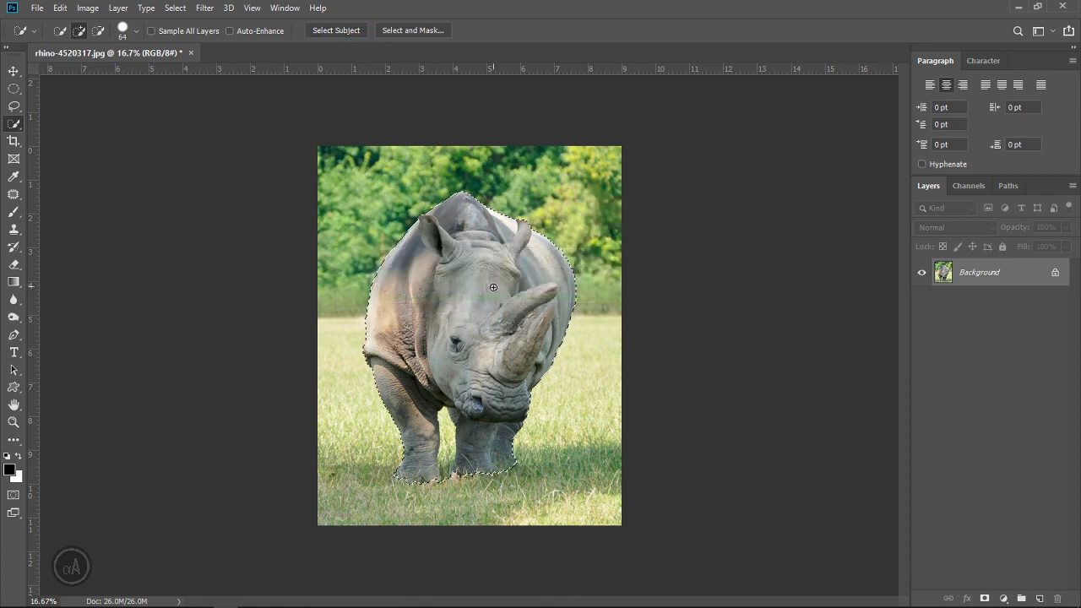
pyautogui.press('z')
pyautogui.click(437, 319)
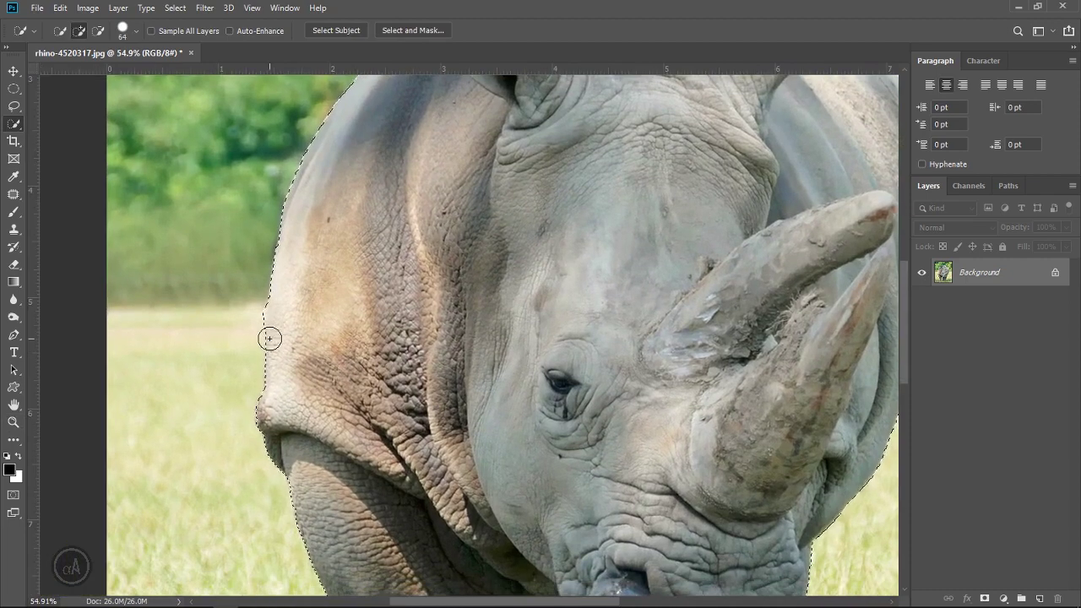
pyautogui.press('z')
pyautogui.click(268, 335)
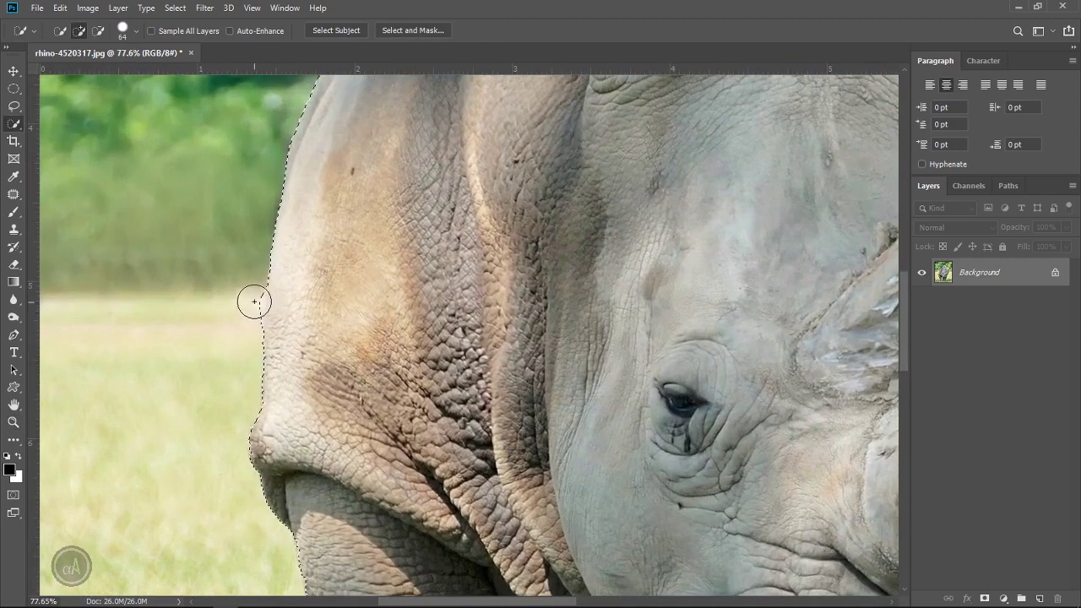
pyautogui.moveTo(244, 297)
pyautogui.mouseDown()
pyautogui.moveTo(239, 333)
pyautogui.moveTo(289, 290)
pyautogui.mouseUp()
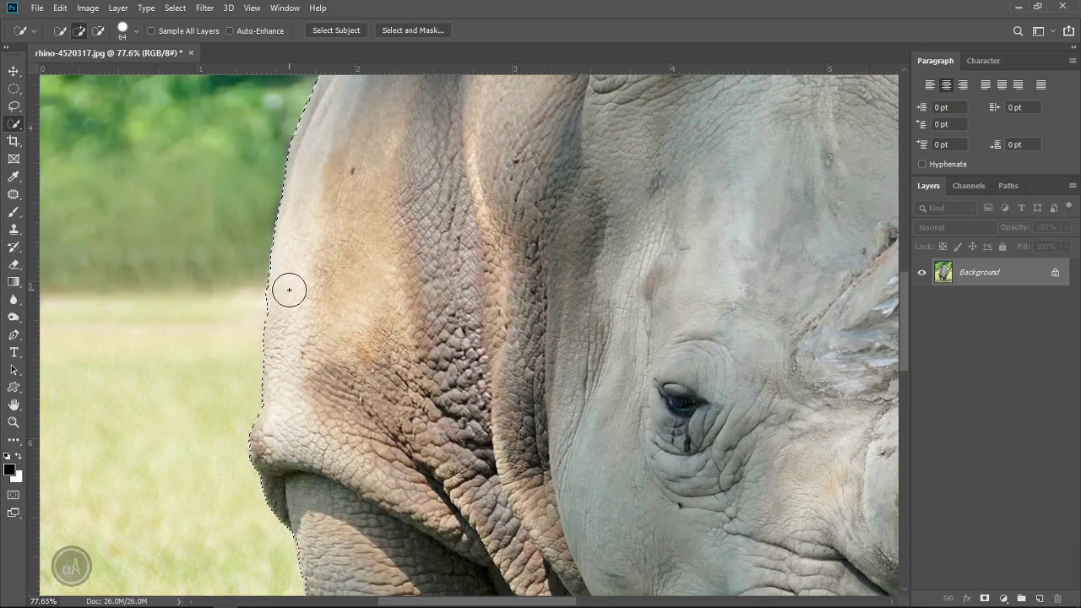
# - Subtract the grass between the rhino's legs from the selection with a smaller brush
pyautogui.moveTo(377, 259); pyautogui.dragTo(253, 507)
pyautogui.moveTo(492, 274); pyautogui.dragTo(326, 499)
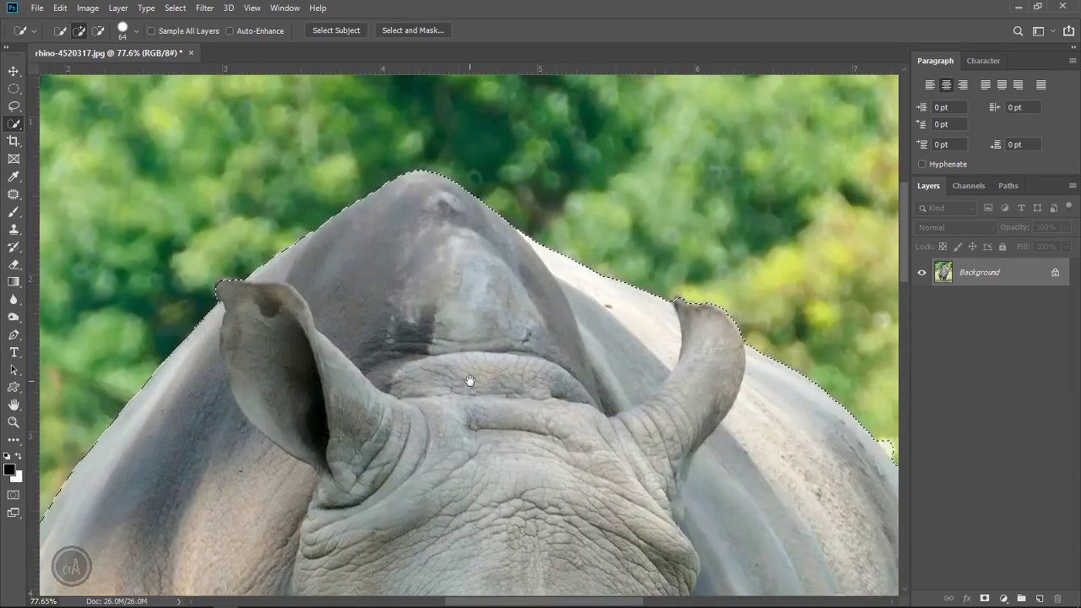
pyautogui.moveTo(469, 381); pyautogui.dragTo(270, 291)
pyautogui.moveTo(682, 349)
pyautogui.mouseDown()
pyautogui.moveTo(550, 259)
pyautogui.moveTo(579, 241)
pyautogui.mouseUp()
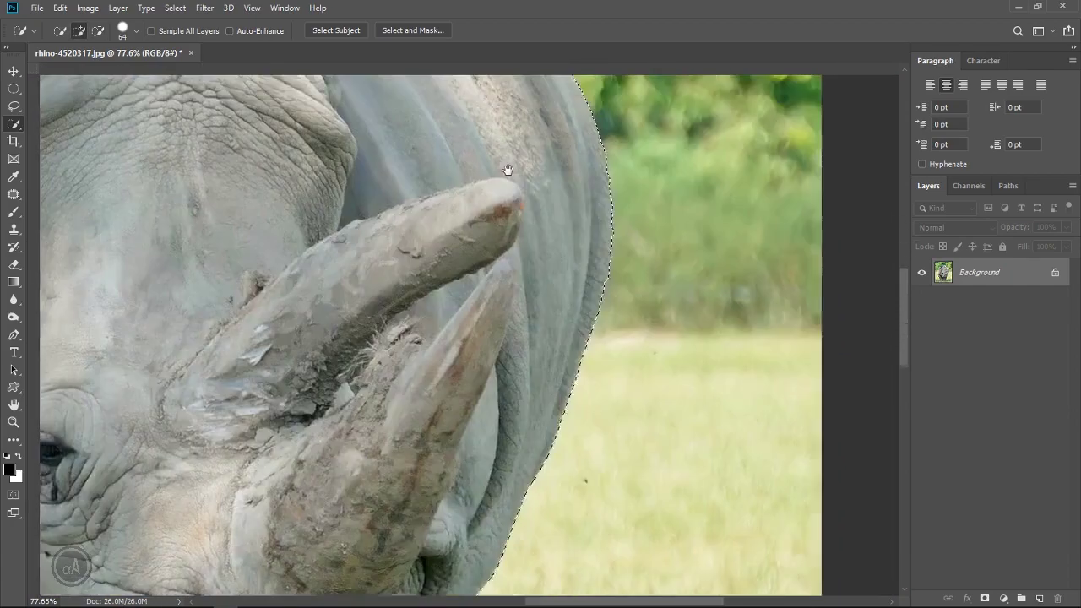
pyautogui.moveTo(540, 406); pyautogui.dragTo(507, 169)
pyautogui.moveTo(422, 591)
pyautogui.mouseDown()
pyautogui.moveTo(480, 371)
pyautogui.moveTo(638, 144)
pyautogui.mouseUp()
pyautogui.moveTo(410, 381); pyautogui.dragTo(610, 297)
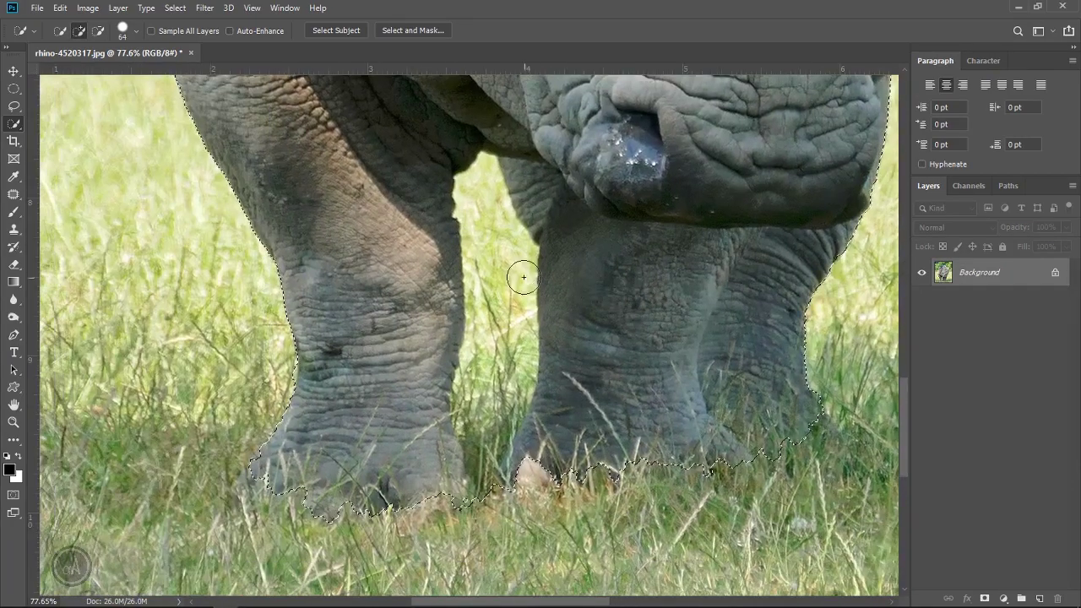
pyautogui.moveTo(524, 277)
pyautogui.mouseDown()
pyautogui.moveTo(495, 229)
pyautogui.moveTo(491, 520)
pyautogui.mouseUp()
pyautogui.press('[')
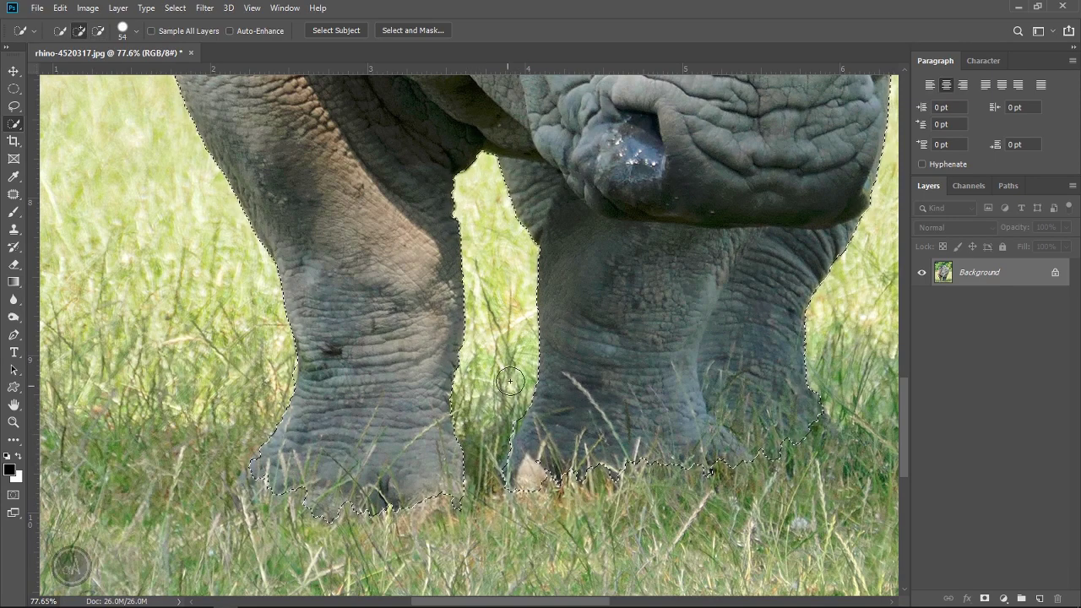
# - Pan and zoom out to review the selection around the rhino's head and legs
pyautogui.hscroll(3, 546, 414)
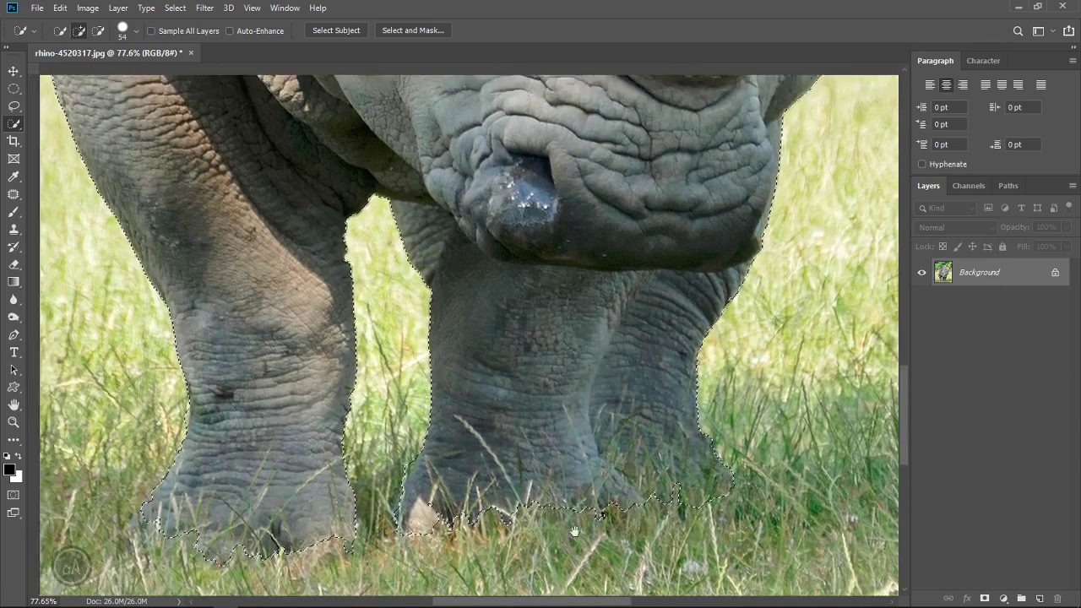
pyautogui.moveTo(465, 354)
pyautogui.mouseDown()
pyautogui.moveTo(501, 390)
pyautogui.moveTo(507, 540)
pyautogui.mouseUp()
pyautogui.moveTo(540, 468); pyautogui.dragTo(518, 468)
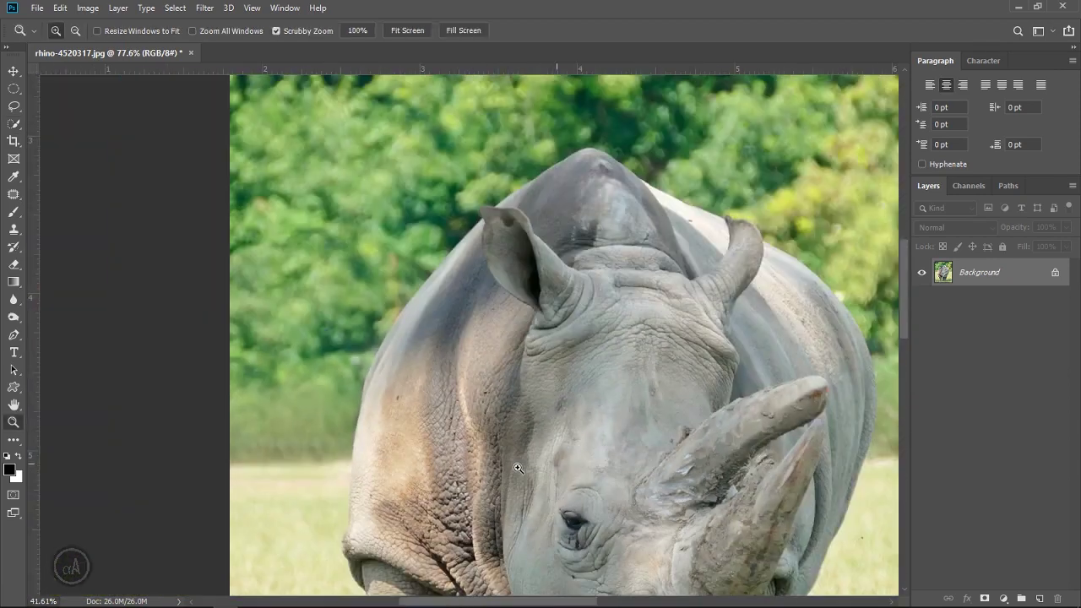
pyautogui.moveTo(668, 453); pyautogui.dragTo(545, 256)
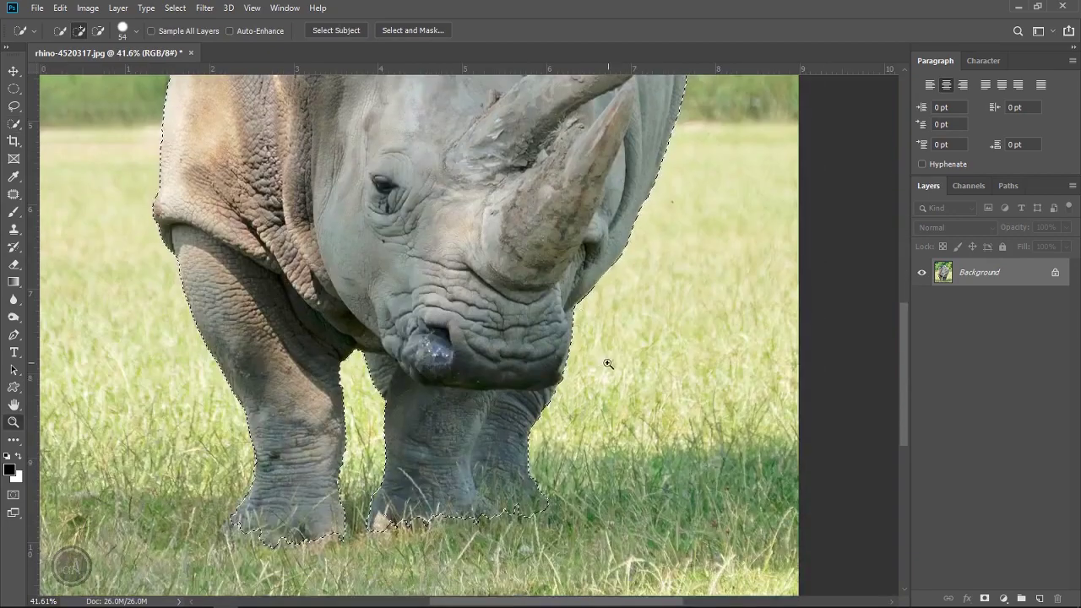
pyautogui.scroll(-5, 545, 256)
# - Copy the selected rhino onto its own Layer 1 and check the cutout
pyautogui.rightClick(501, 288)
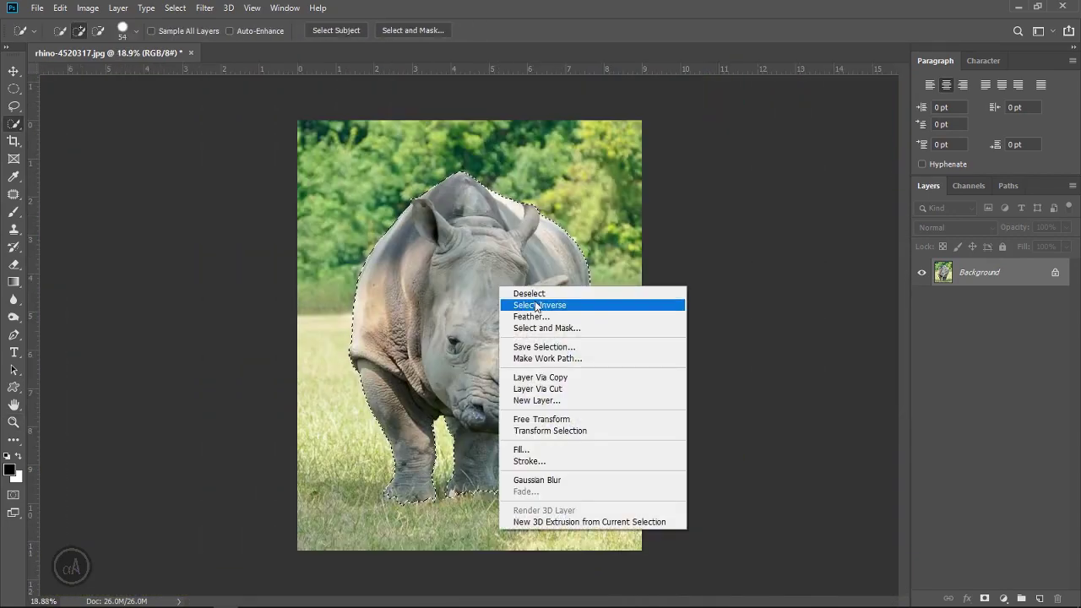
pyautogui.click(540, 377)
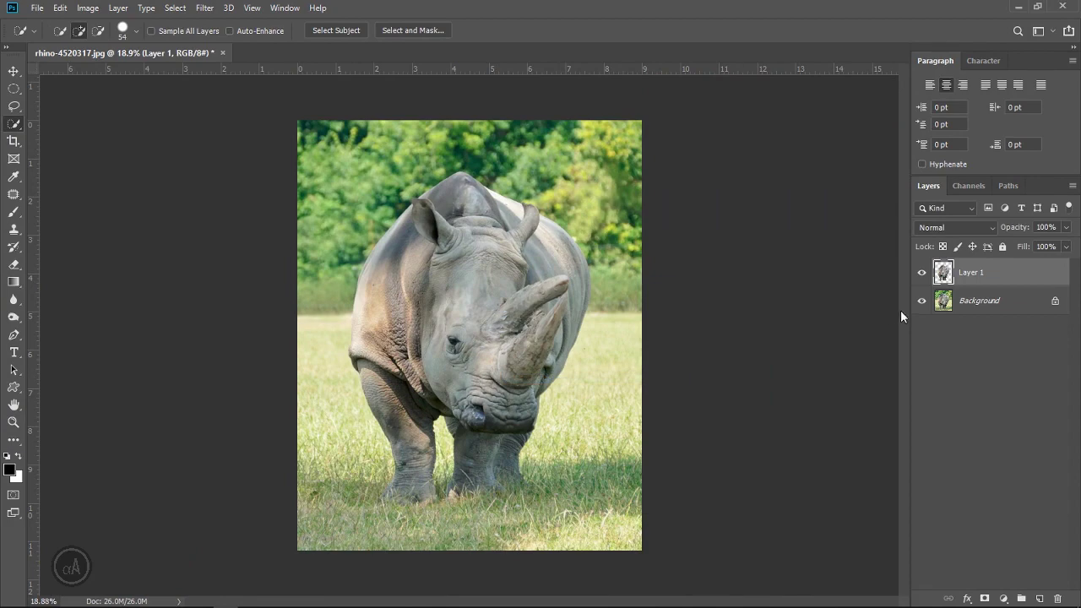
pyautogui.click(924, 304)
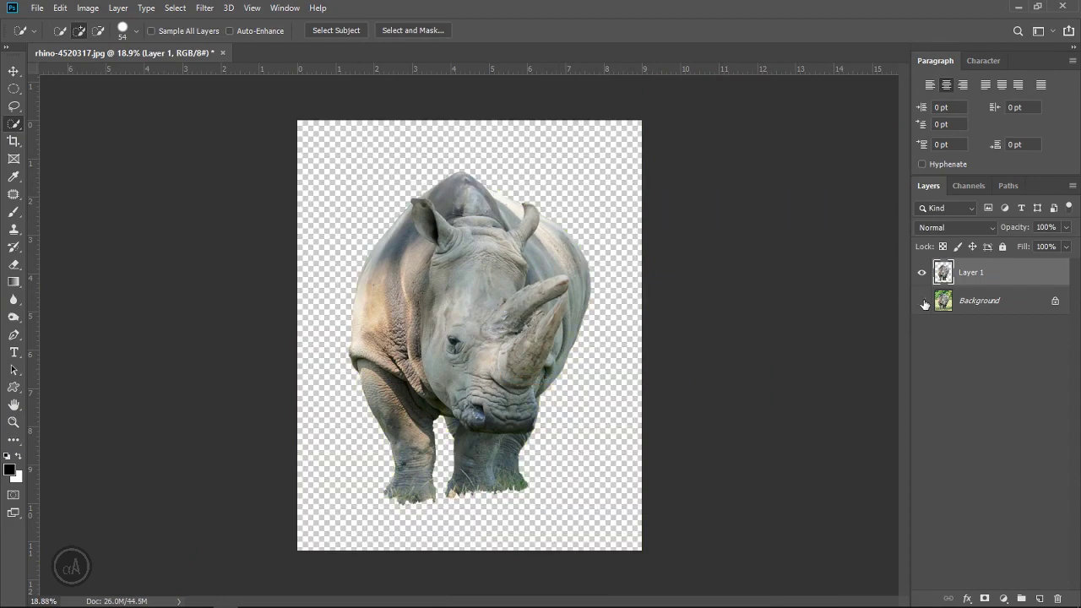
pyautogui.click(924, 304)
# - Add a #2e2e2e Solid Color fill layer and unlock the background as Layer 0
pyautogui.click(989, 303)
pyautogui.click(1004, 598)
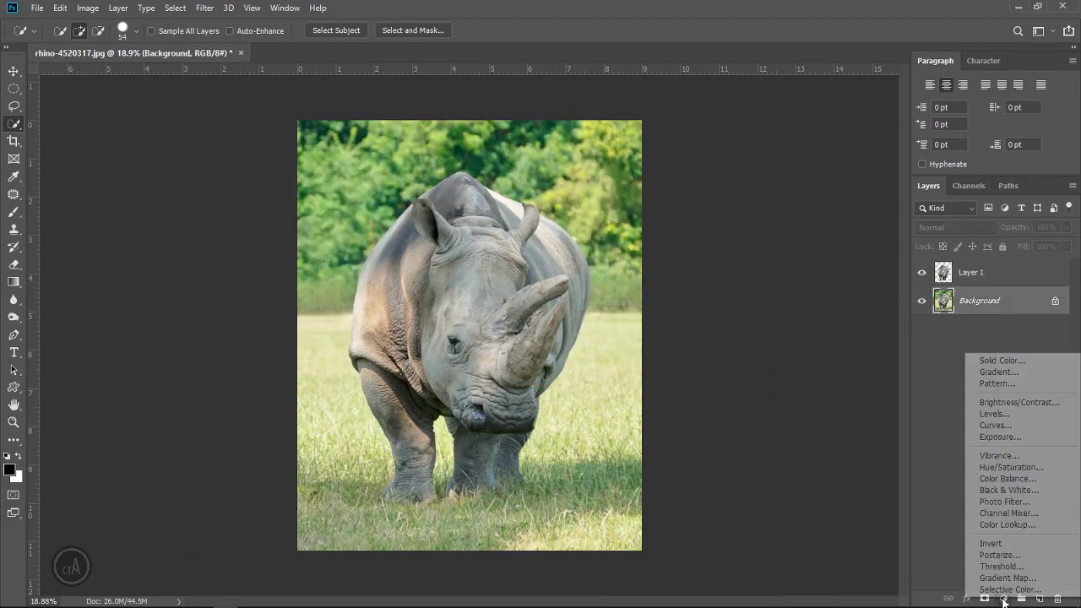
pyautogui.click(1012, 361)
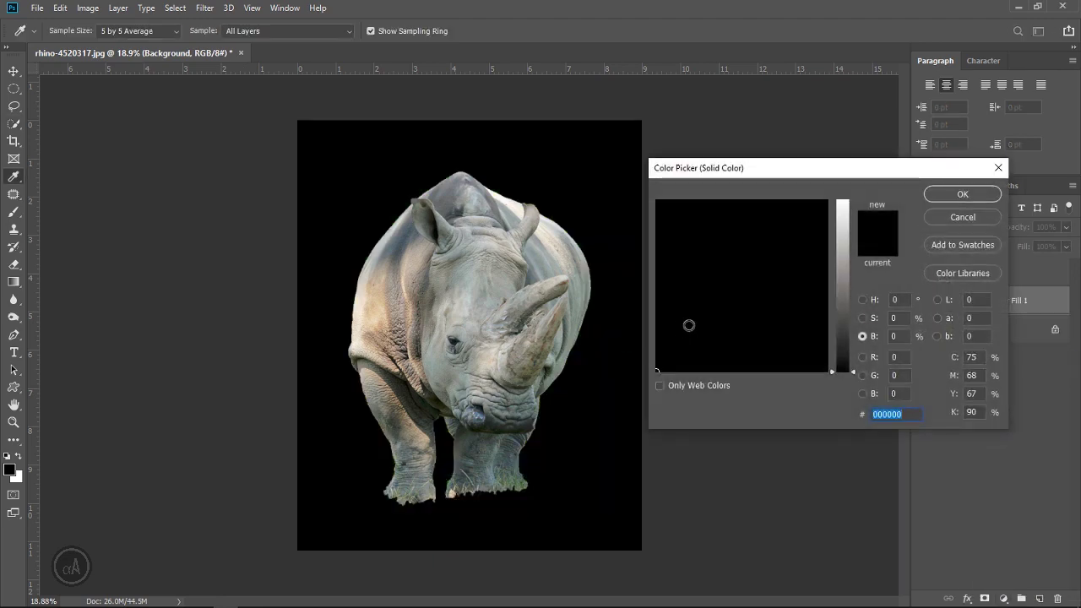
pyautogui.click(658, 331)
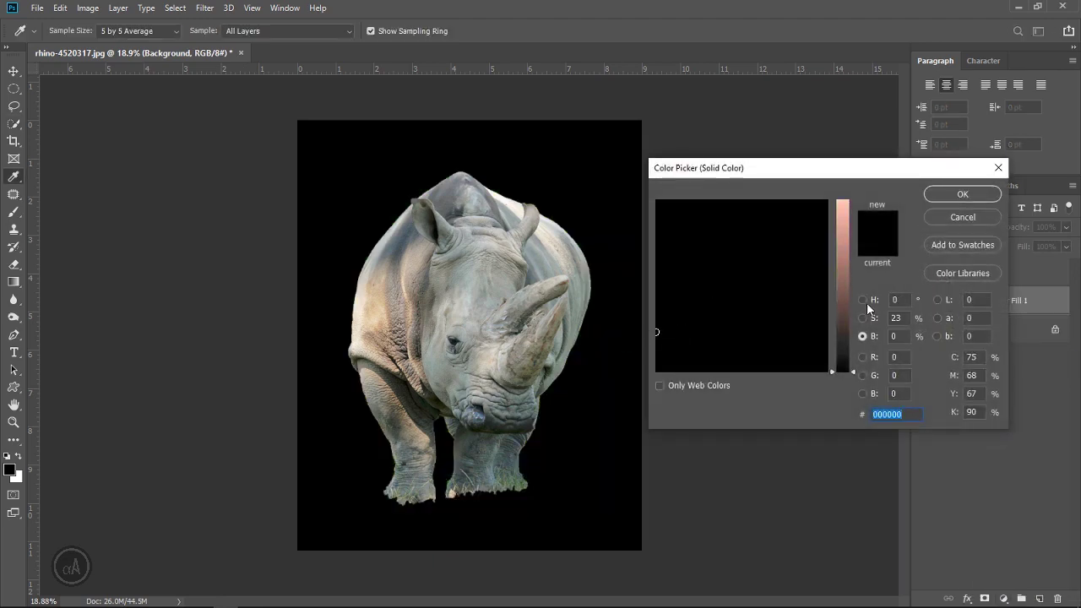
pyautogui.click(863, 301)
pyautogui.moveTo(681, 321); pyautogui.dragTo(657, 342)
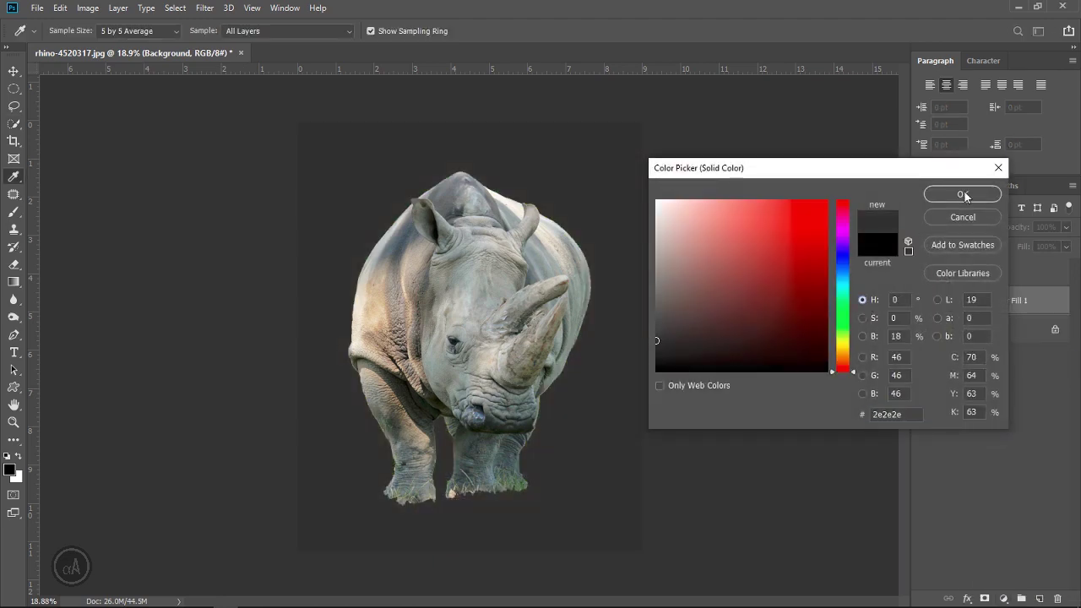
pyautogui.click(963, 195)
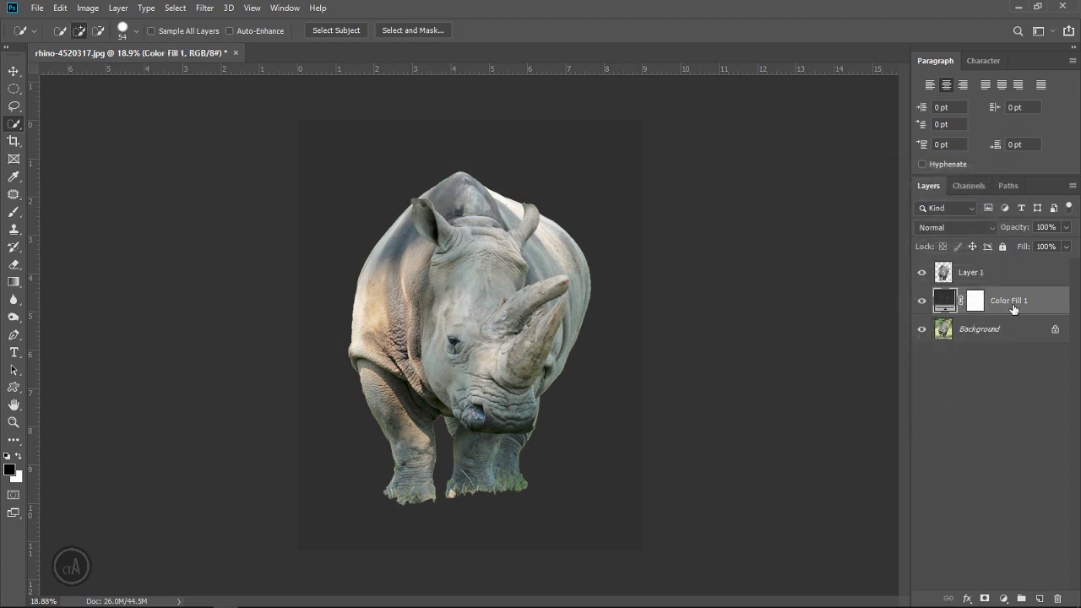
pyautogui.click(1053, 329)
# - Move the grey fill below Layer 0 and give Layer 0 a layer mask
pyautogui.moveTo(1032, 301); pyautogui.dragTo(1029, 336)
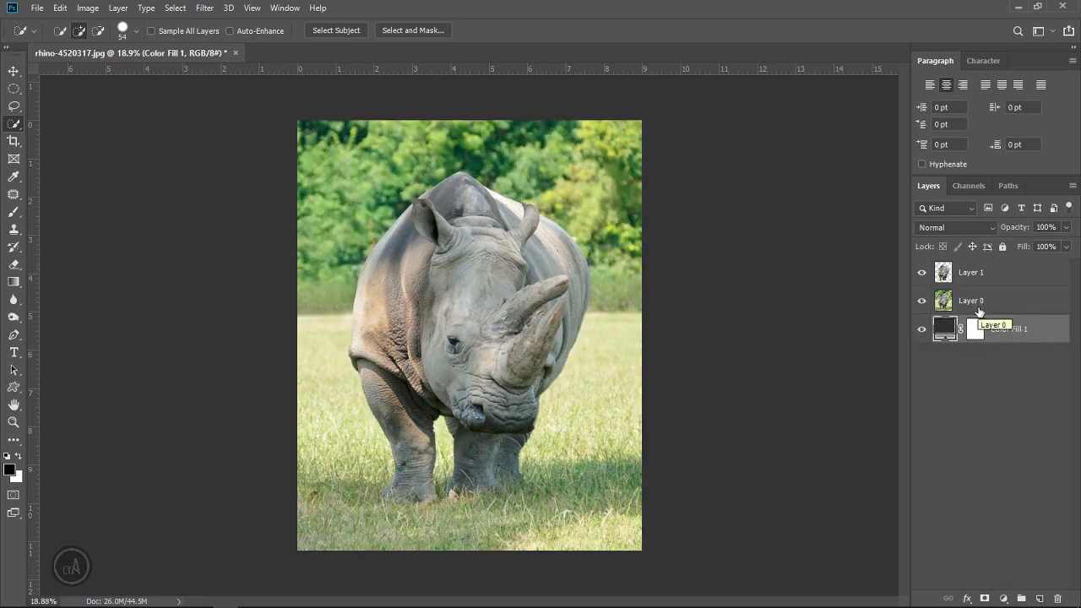
pyautogui.click(980, 306)
pyautogui.click(984, 597)
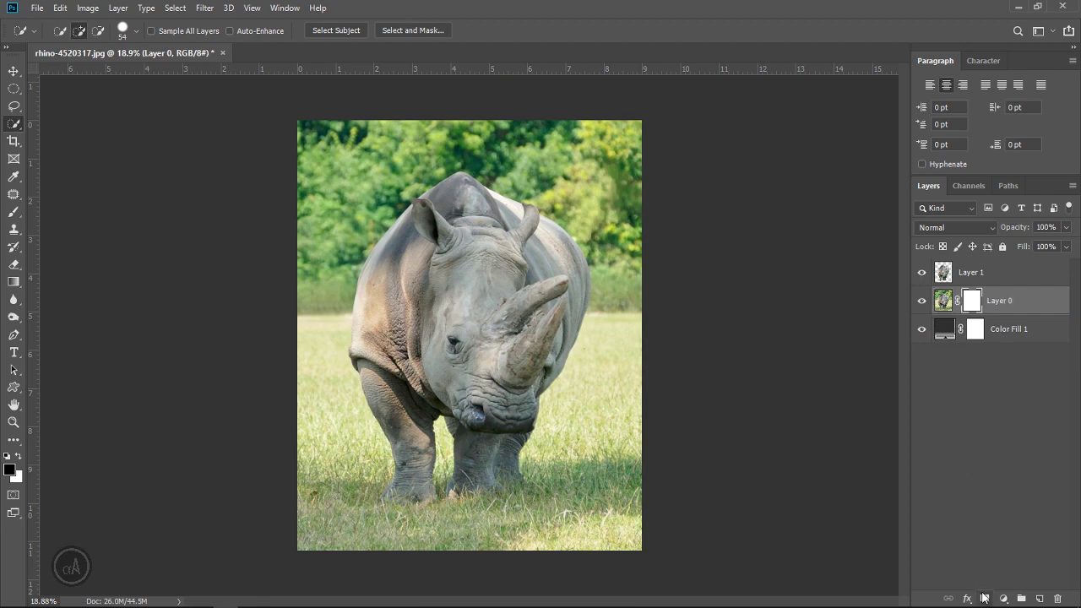
# - Draw a gradient on the mask fading the upper photo into dark grey toward the grass
pyautogui.click(13, 282)
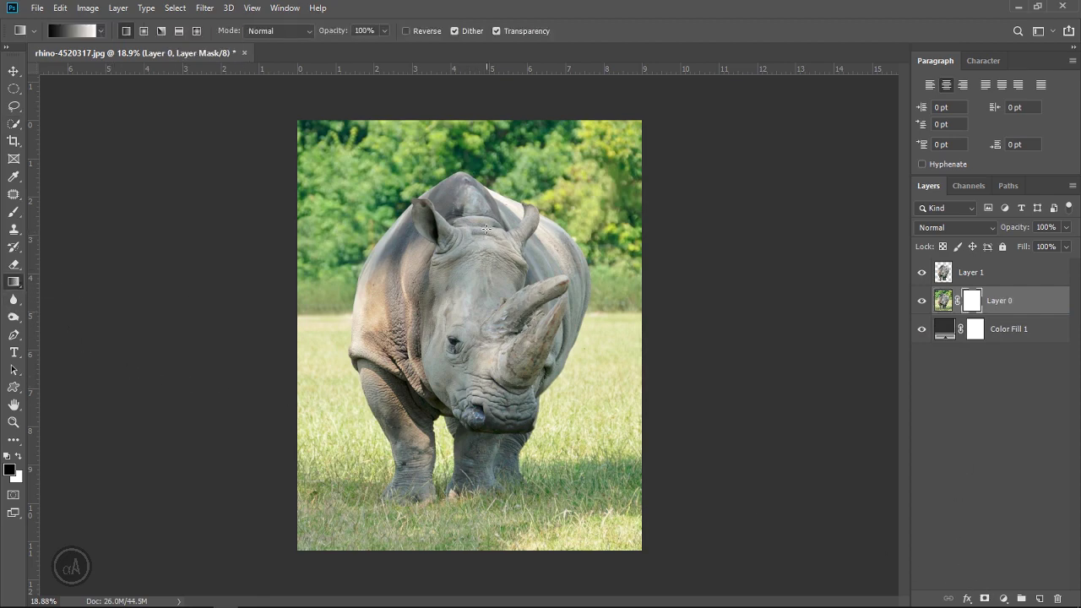
pyautogui.moveTo(486, 314); pyautogui.dragTo(486, 316)
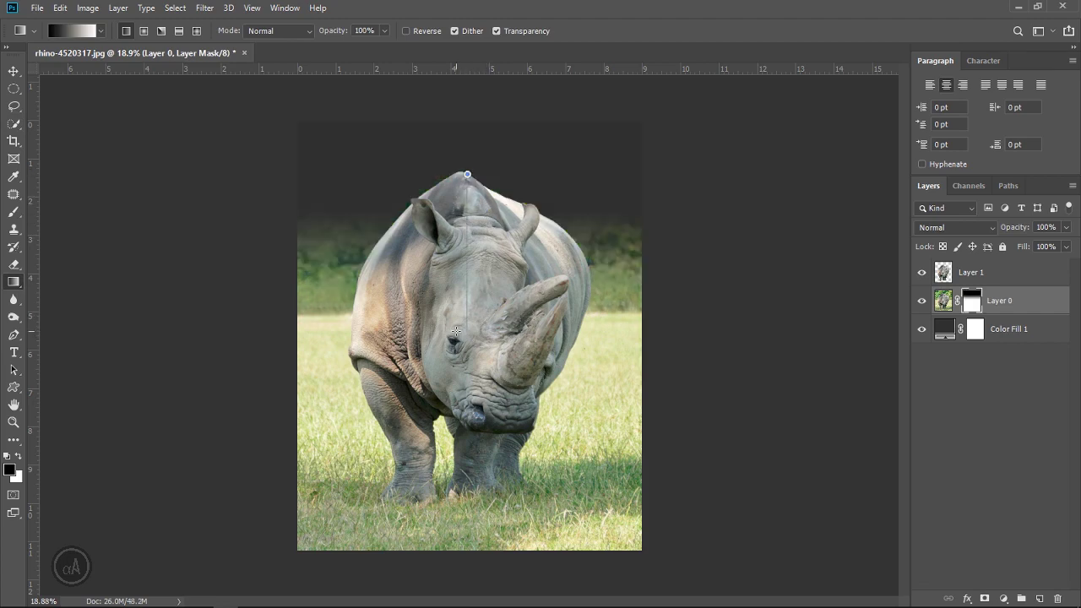
pyautogui.moveTo(455, 332); pyautogui.dragTo(455, 332)
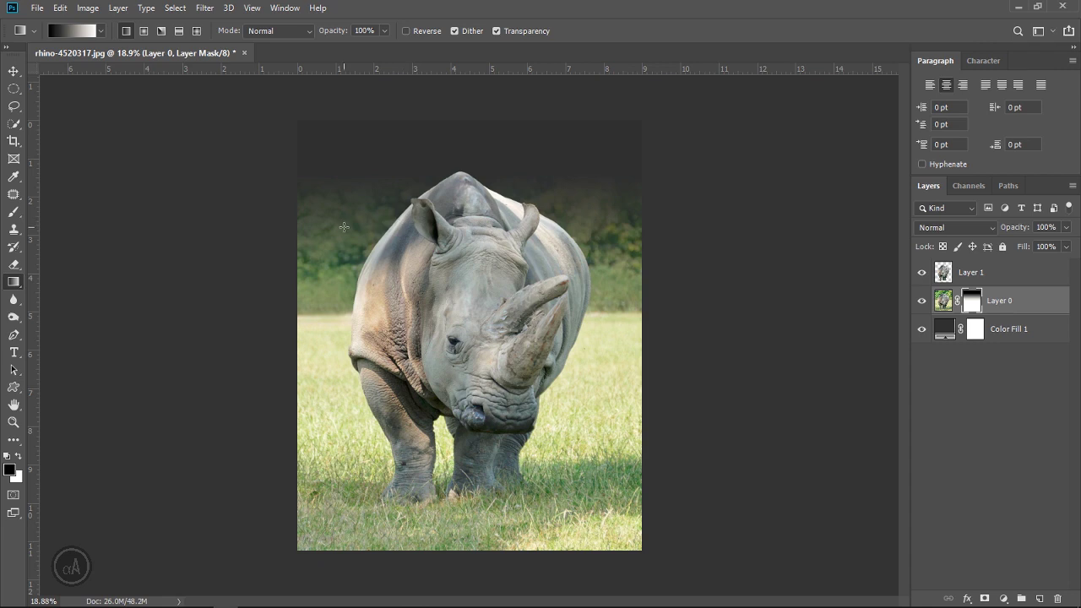
pyautogui.moveTo(337, 324); pyautogui.dragTo(344, 345)
pyautogui.moveTo(361, 211); pyautogui.dragTo(360, 353)
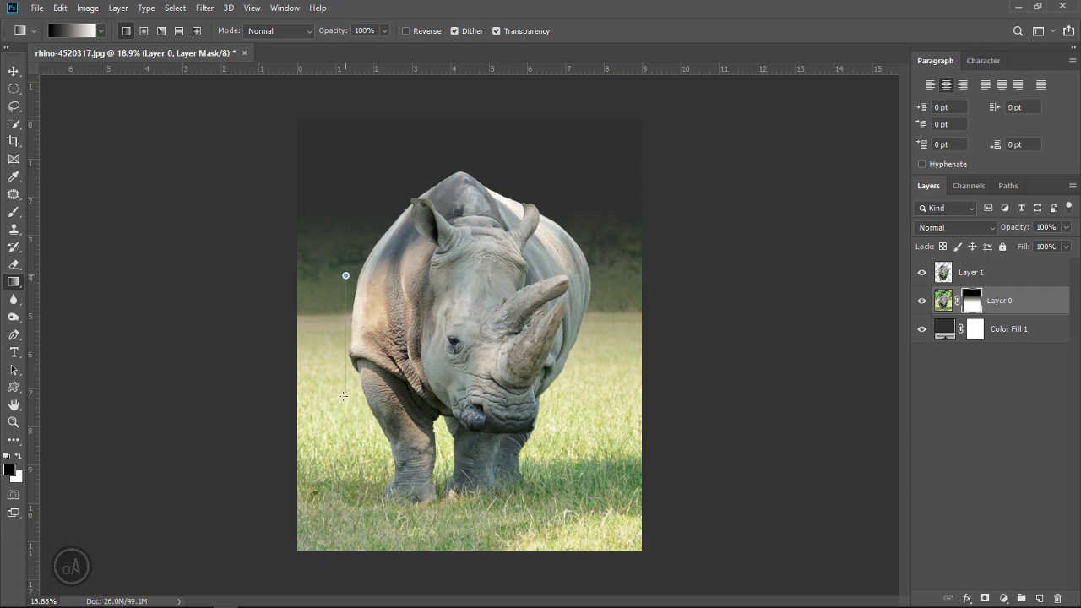
pyautogui.moveTo(343, 394); pyautogui.dragTo(343, 402)
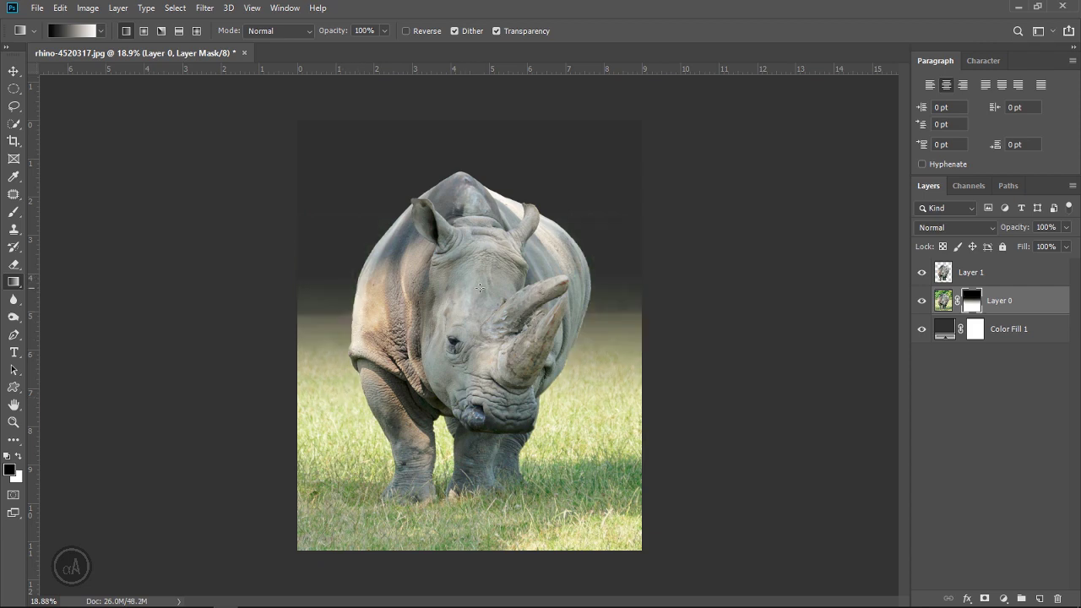
pyautogui.moveTo(480, 288); pyautogui.dragTo(477, 408)
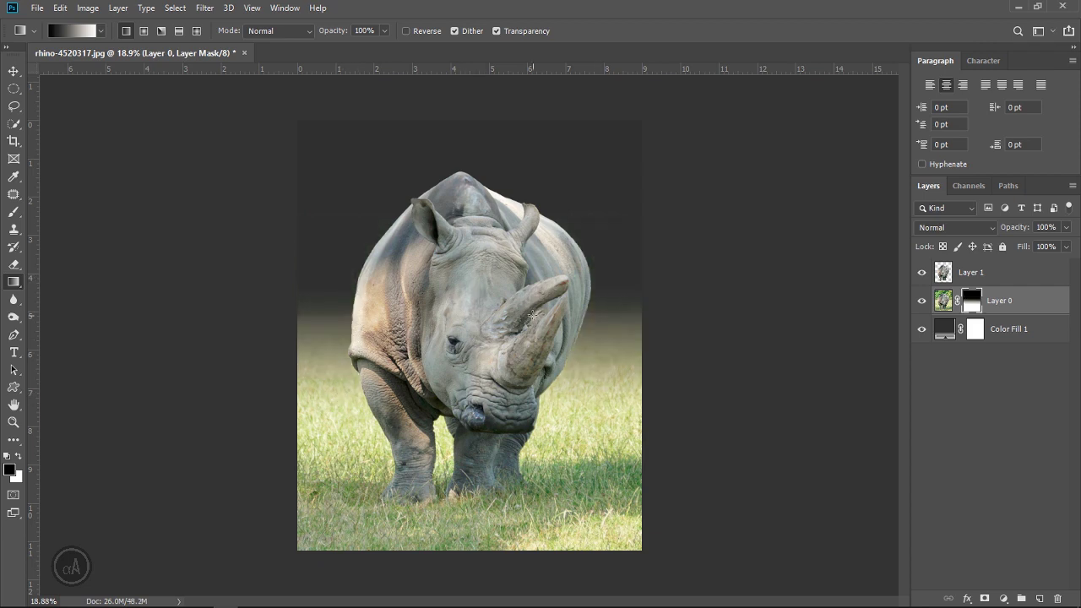
pyautogui.moveTo(510, 430); pyautogui.dragTo(510, 429)
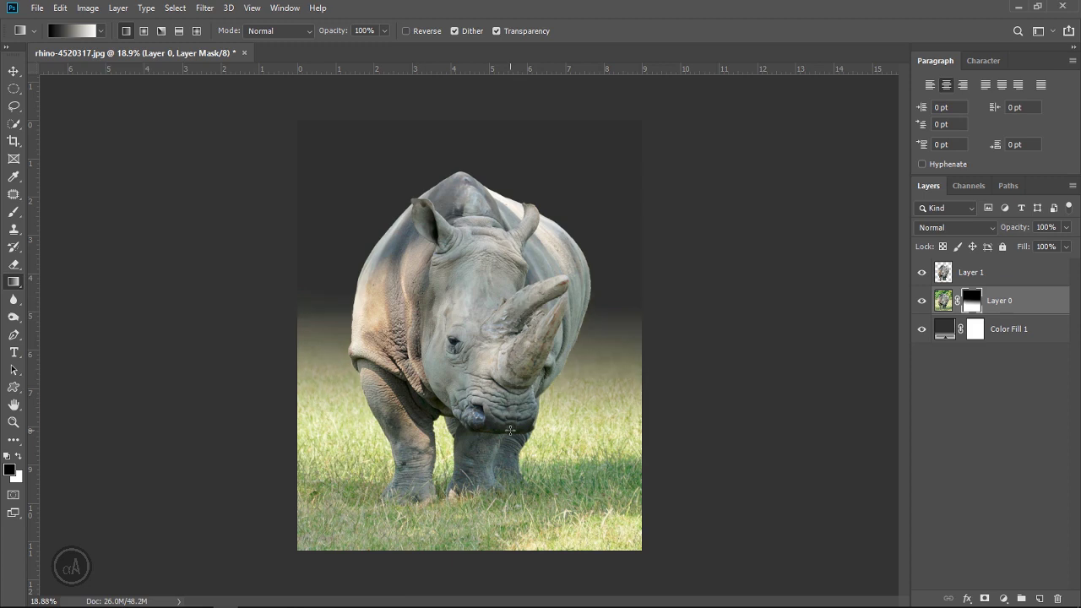
pyautogui.hotkey('ctrl', '+')
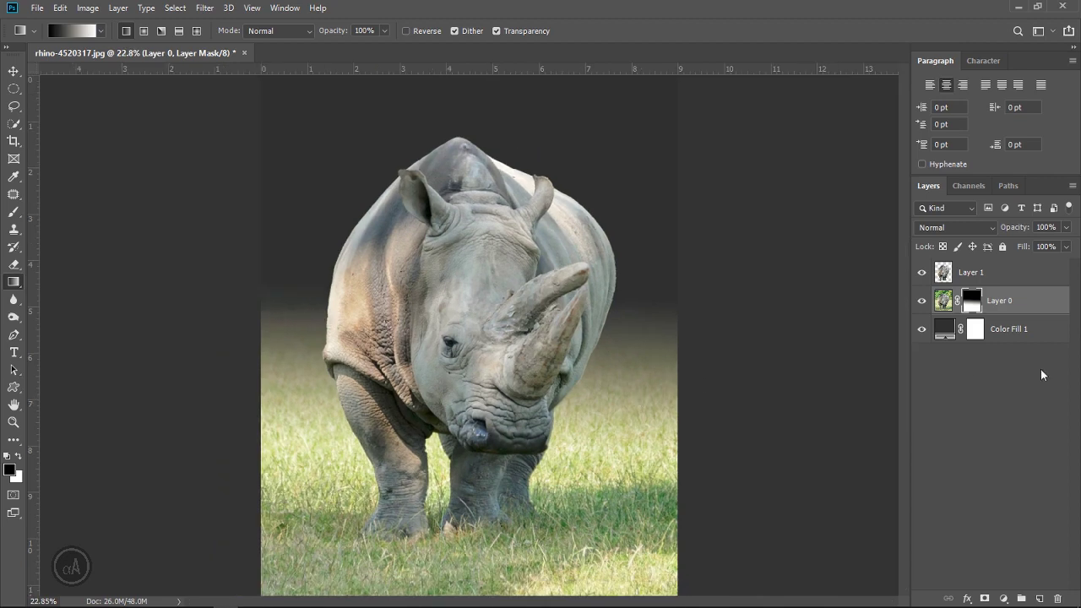
# - Place the foggy forest image as an embedded layer above Color Fill 1
pyautogui.click(1028, 329)
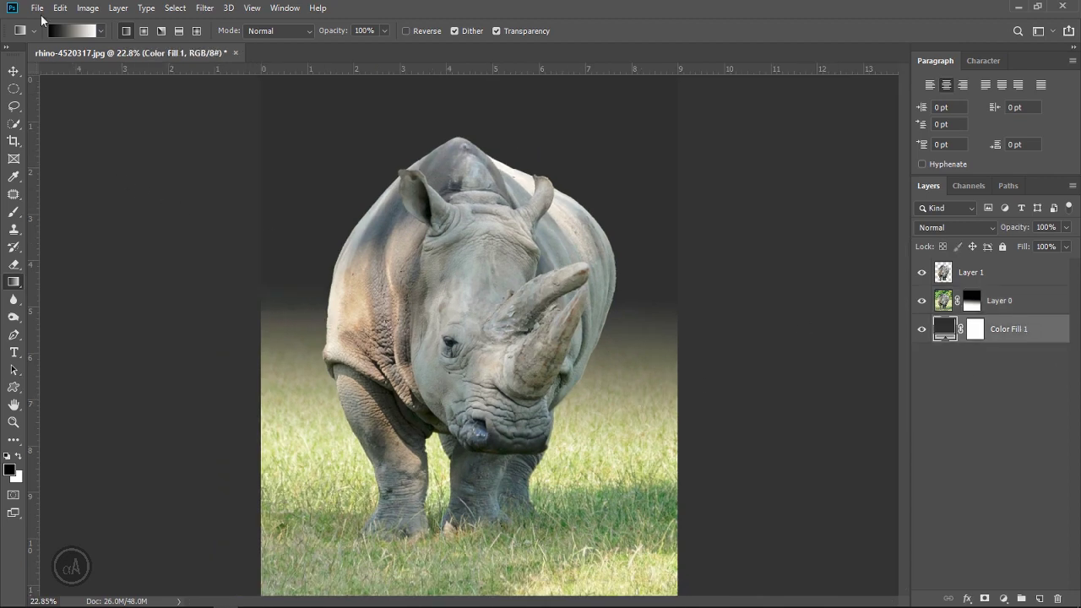
pyautogui.click(37, 9)
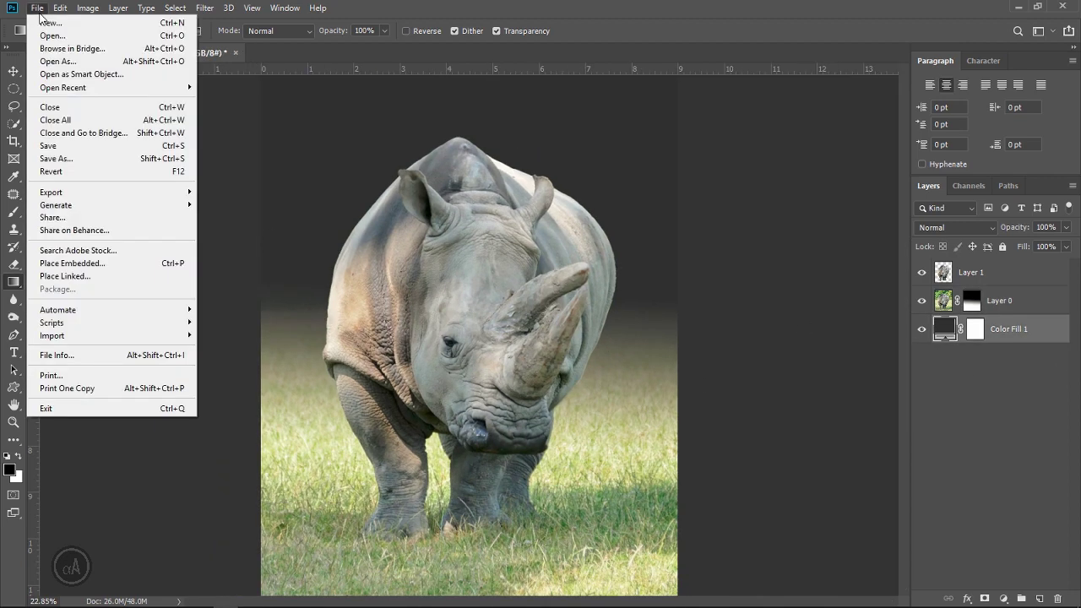
pyautogui.click(84, 263)
pyautogui.click(303, 114)
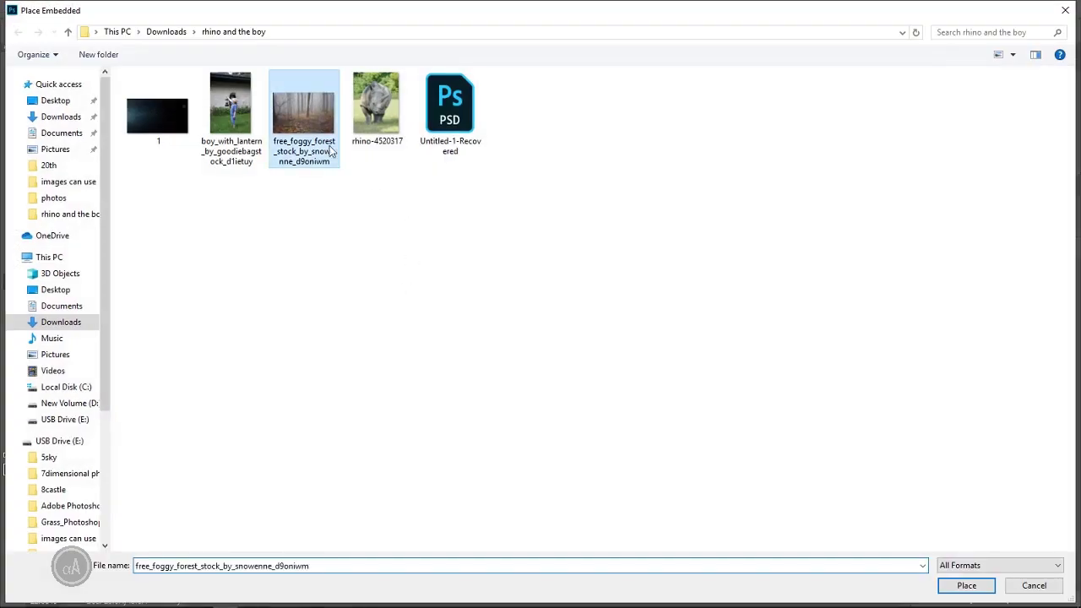
pyautogui.click(966, 586)
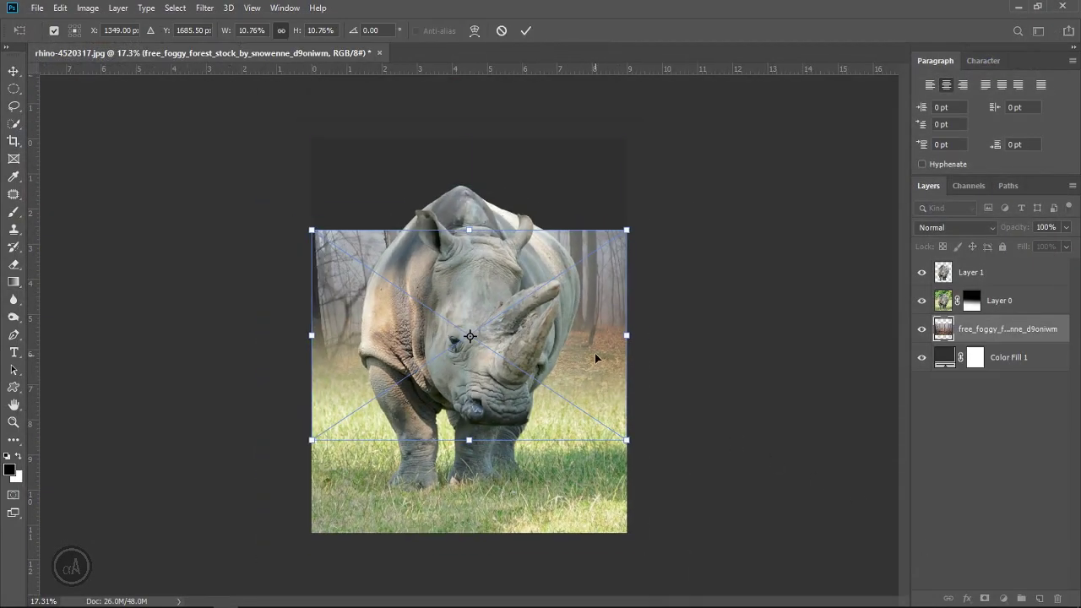
# - Scale the forest image to about 21.44% and position it to fill the background
pyautogui.moveTo(596, 358); pyautogui.dragTo(590, 273)
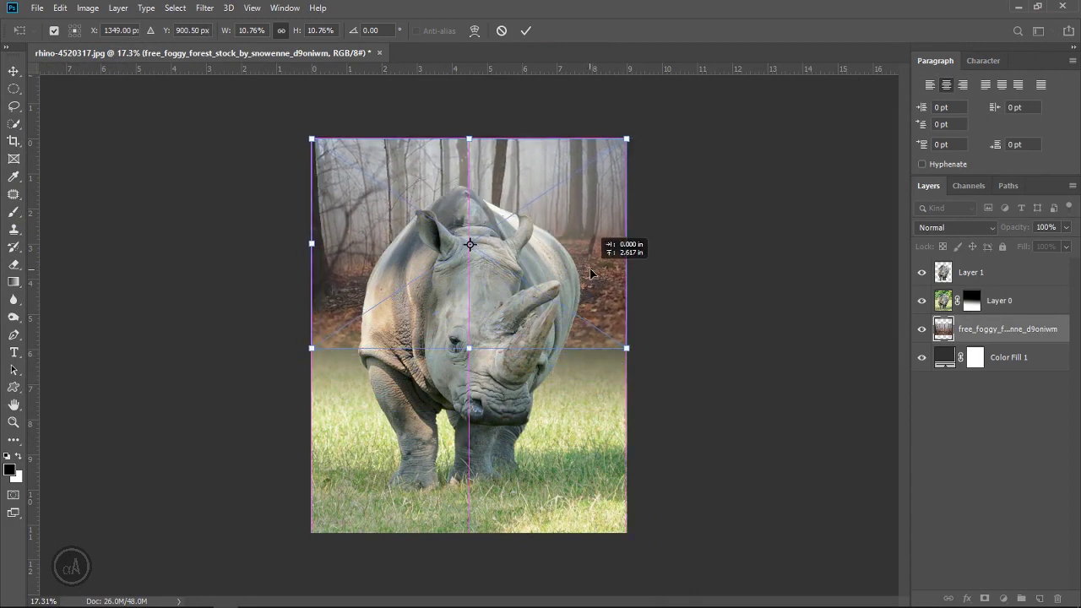
pyautogui.moveTo(626, 347); pyautogui.dragTo(741, 428)
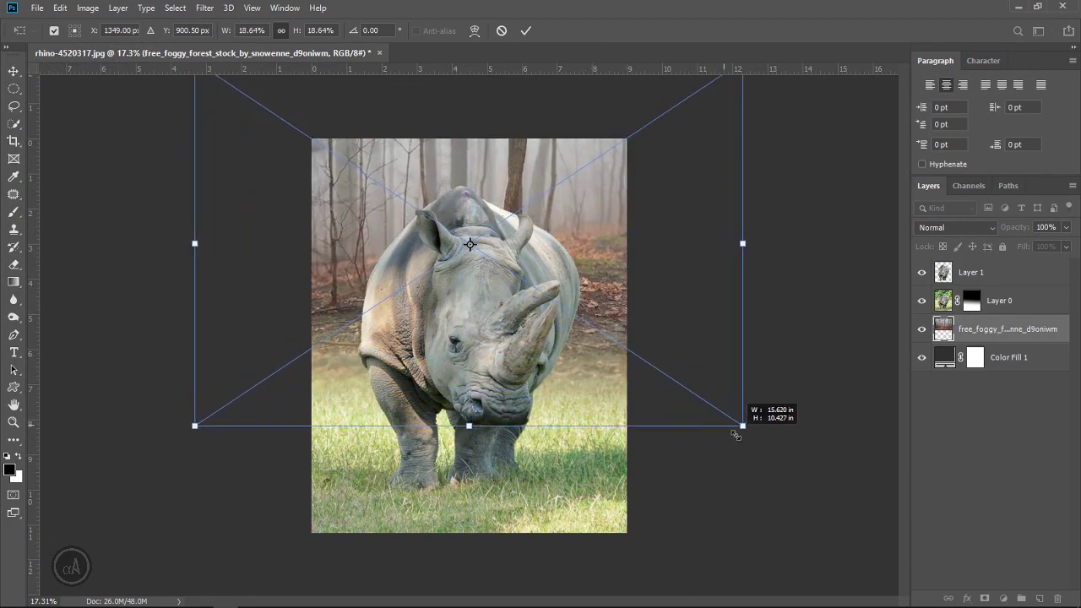
pyautogui.moveTo(627, 329)
pyautogui.mouseDown()
pyautogui.moveTo(708, 391)
pyautogui.moveTo(733, 392)
pyautogui.mouseUp()
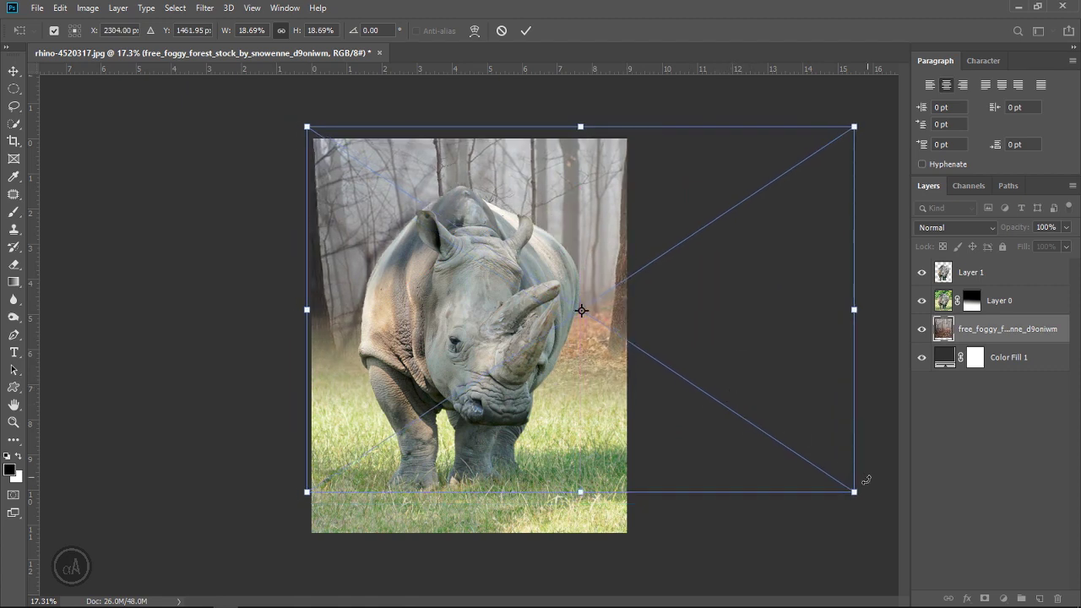
pyautogui.moveTo(855, 491); pyautogui.dragTo(878, 508)
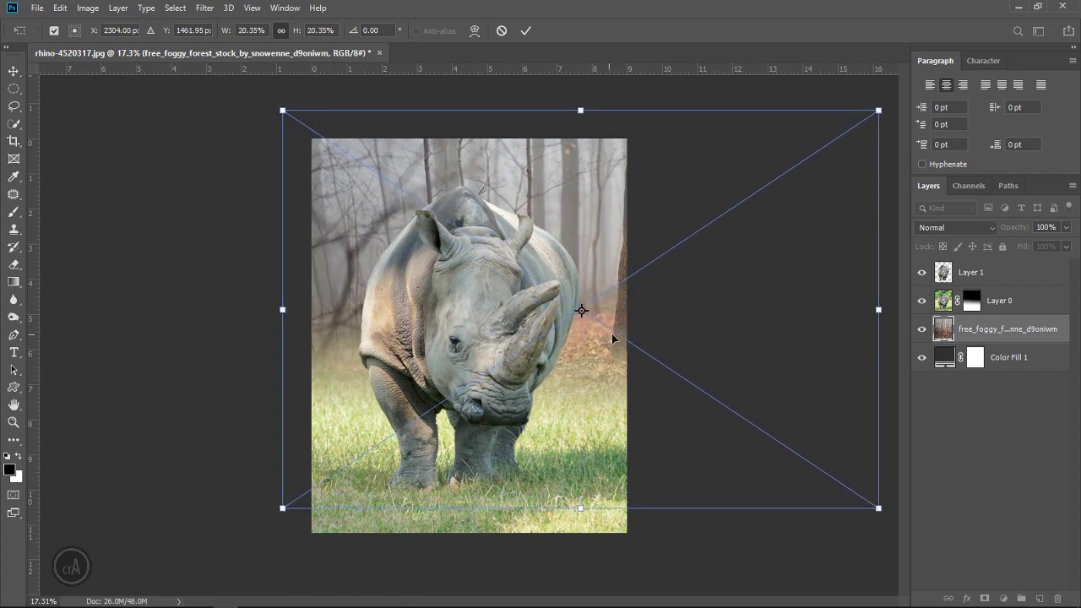
pyautogui.moveTo(614, 338); pyautogui.dragTo(629, 345)
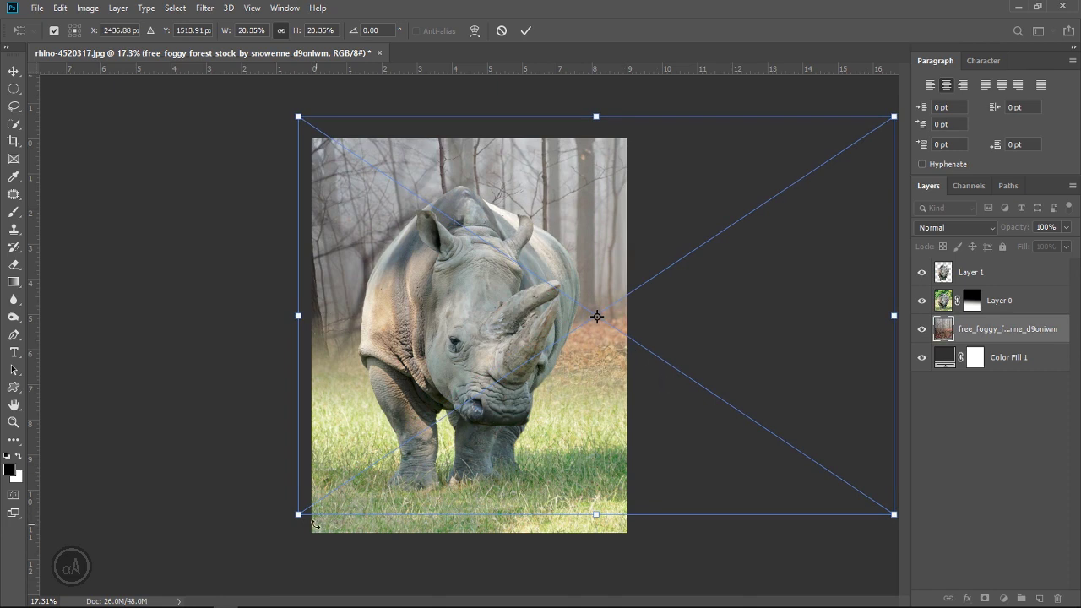
pyautogui.moveTo(298, 515); pyautogui.dragTo(282, 525)
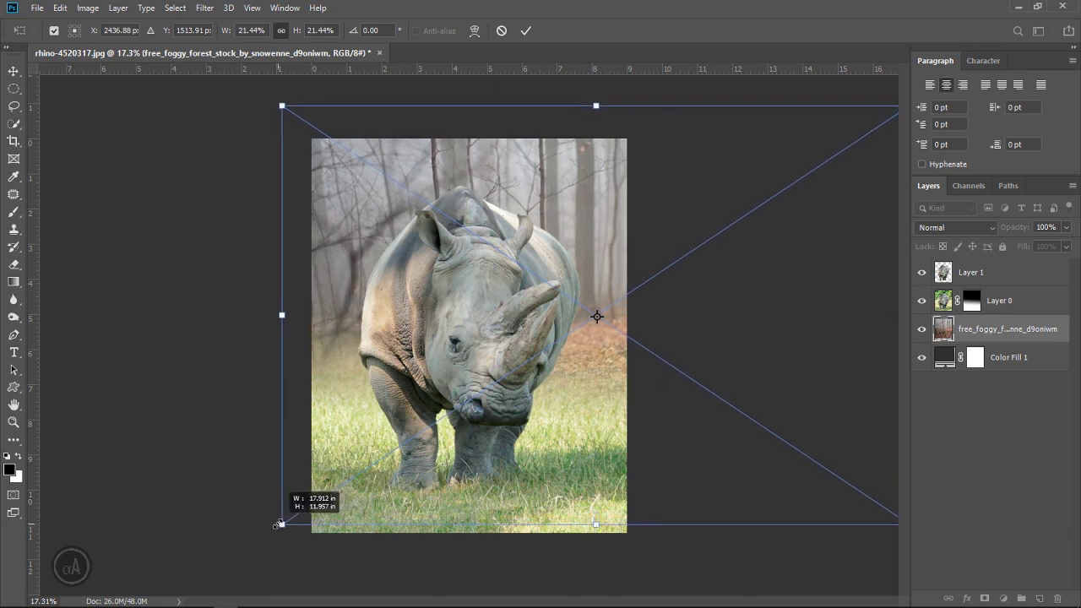
pyautogui.moveTo(598, 350)
pyautogui.mouseDown()
pyautogui.moveTo(586, 340)
pyautogui.moveTo(591, 378)
pyautogui.mouseUp()
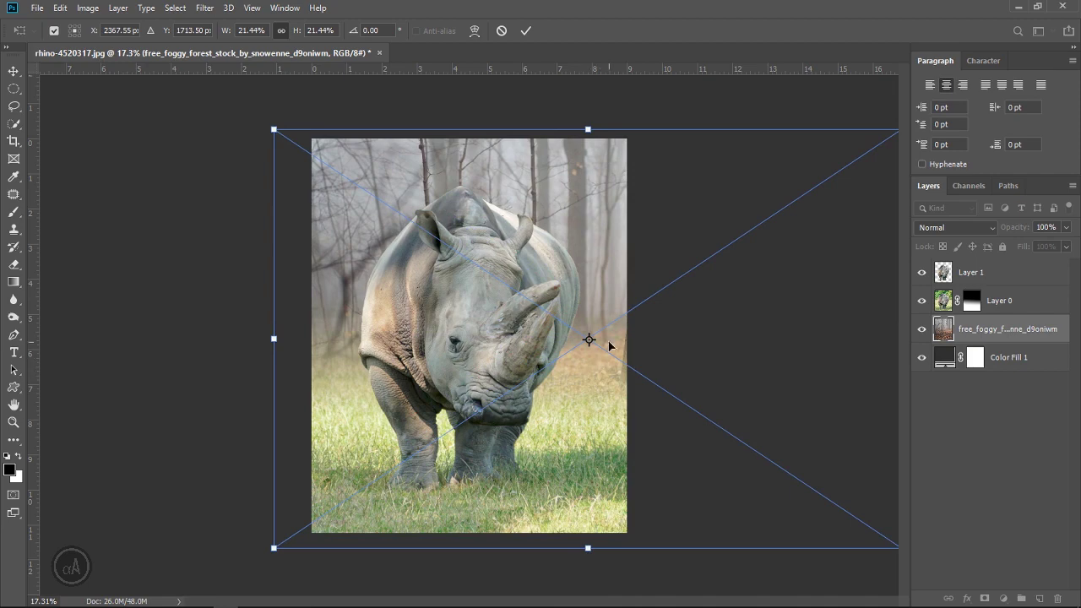
pyautogui.click(526, 34)
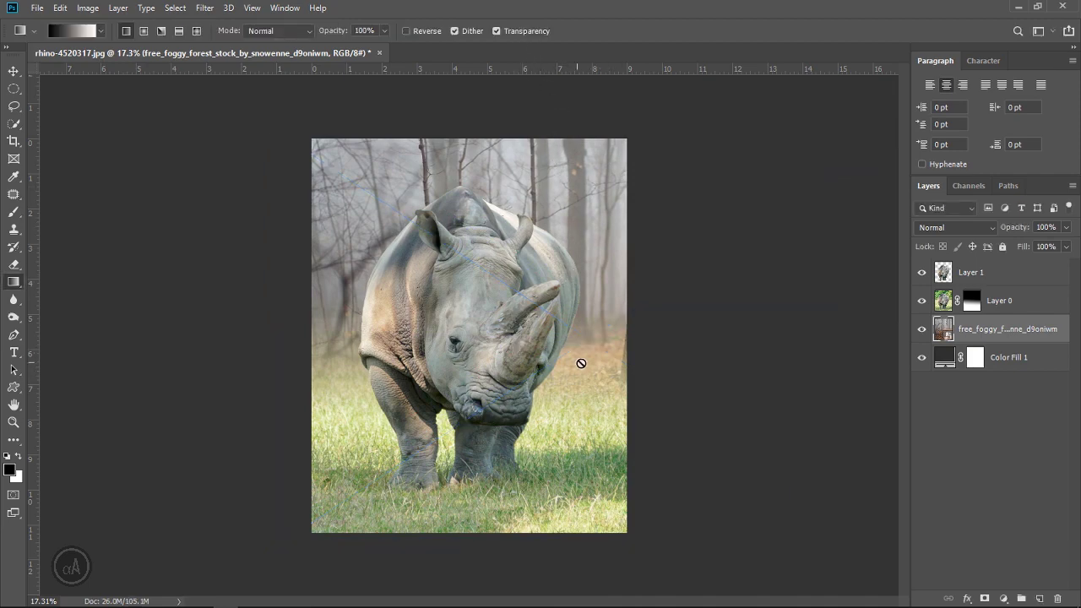
pyautogui.scroll(3, 604, 344)
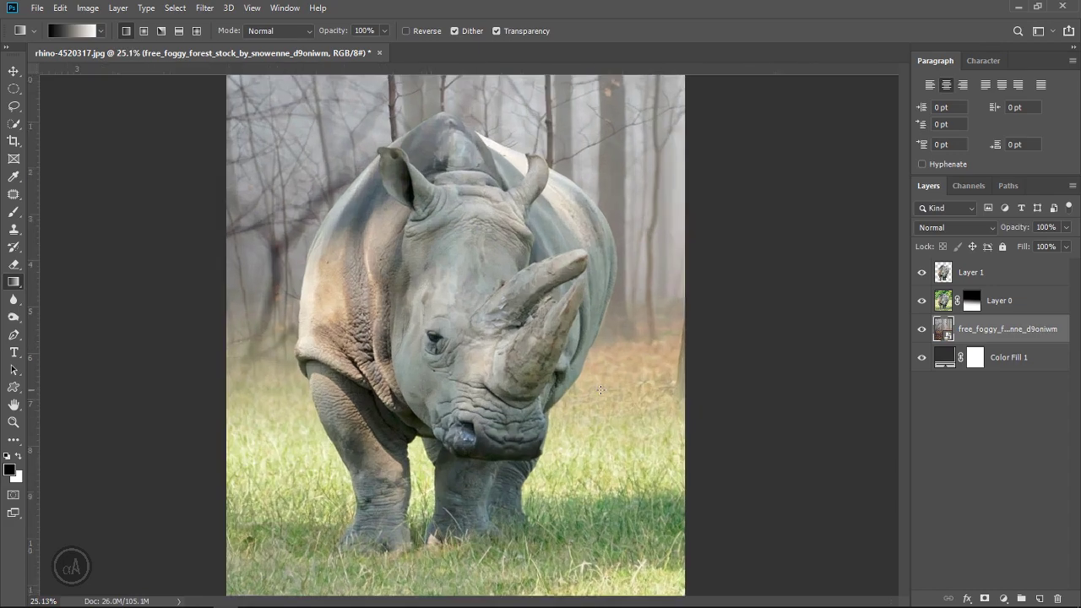
pyautogui.scroll(3, 625, 380)
pyautogui.scroll(-1, 645, 403)
pyautogui.scroll(-2, 645, 403)
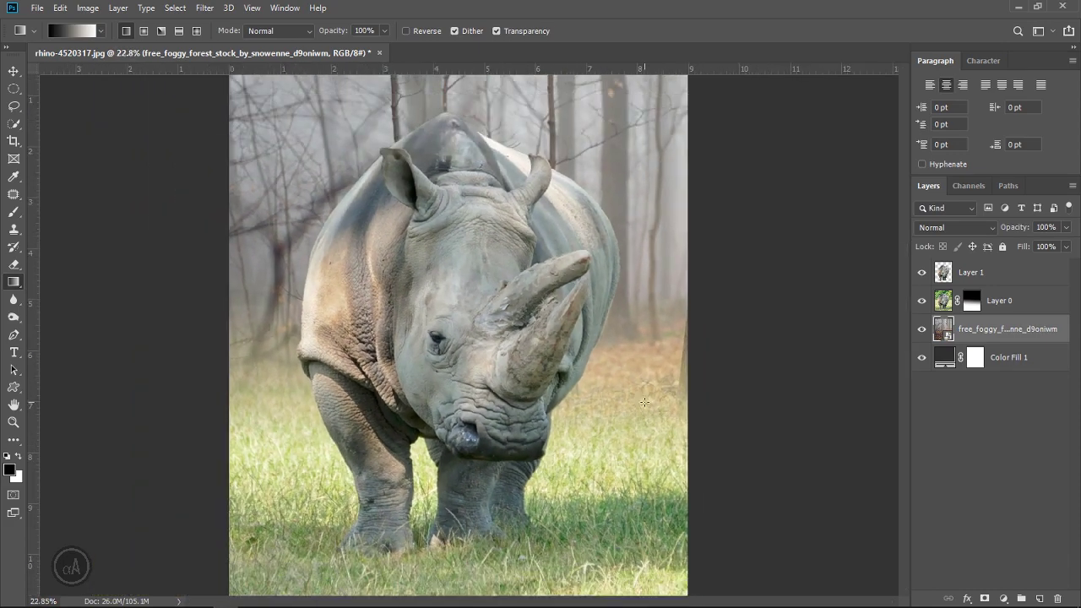
pyautogui.scroll(-2, 644, 402)
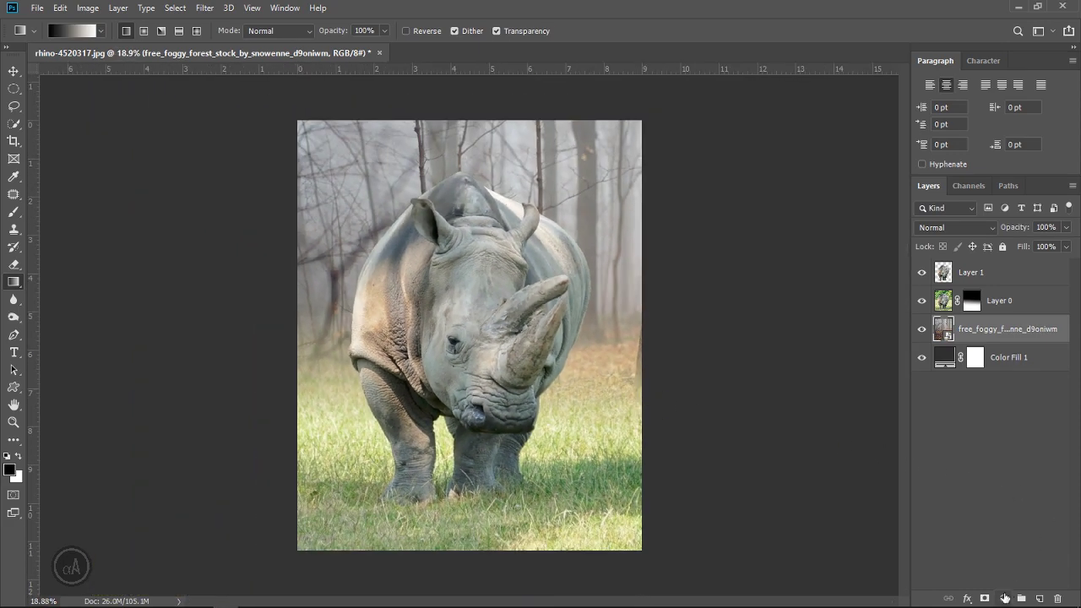
# - Add a Curves layer clipped to the forest, lowering RGB highlights and reducing red
pyautogui.click(1004, 598)
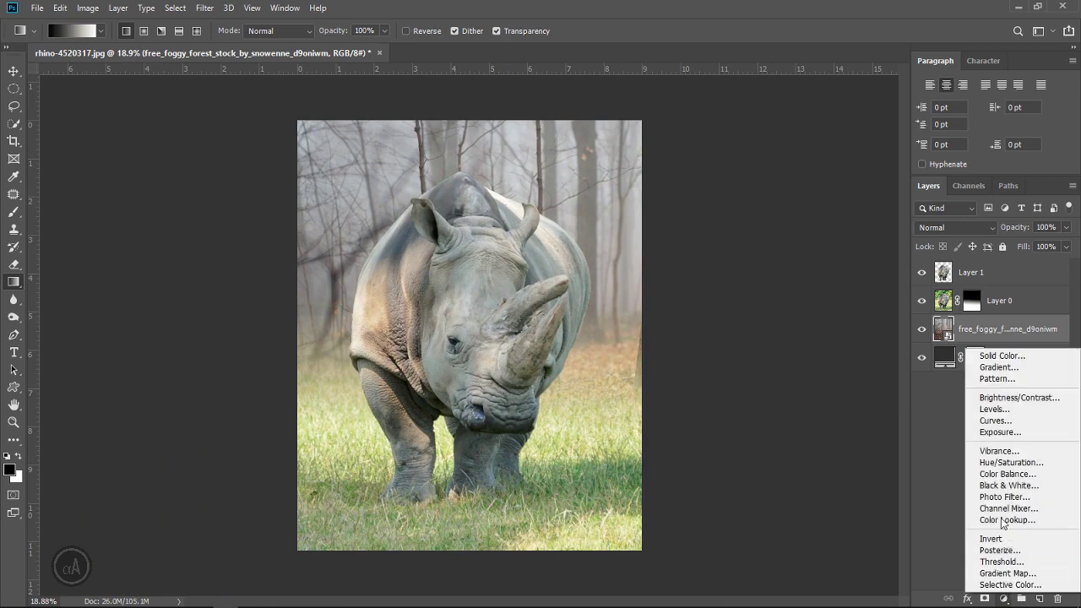
pyautogui.click(995, 421)
pyautogui.click(858, 547)
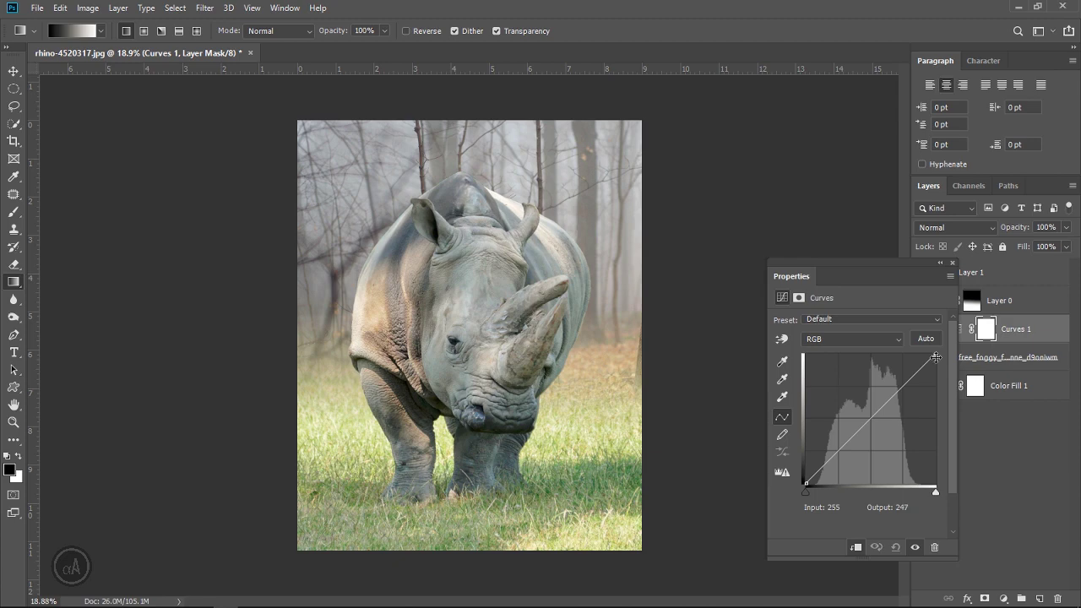
pyautogui.moveTo(936, 357); pyautogui.dragTo(949, 407)
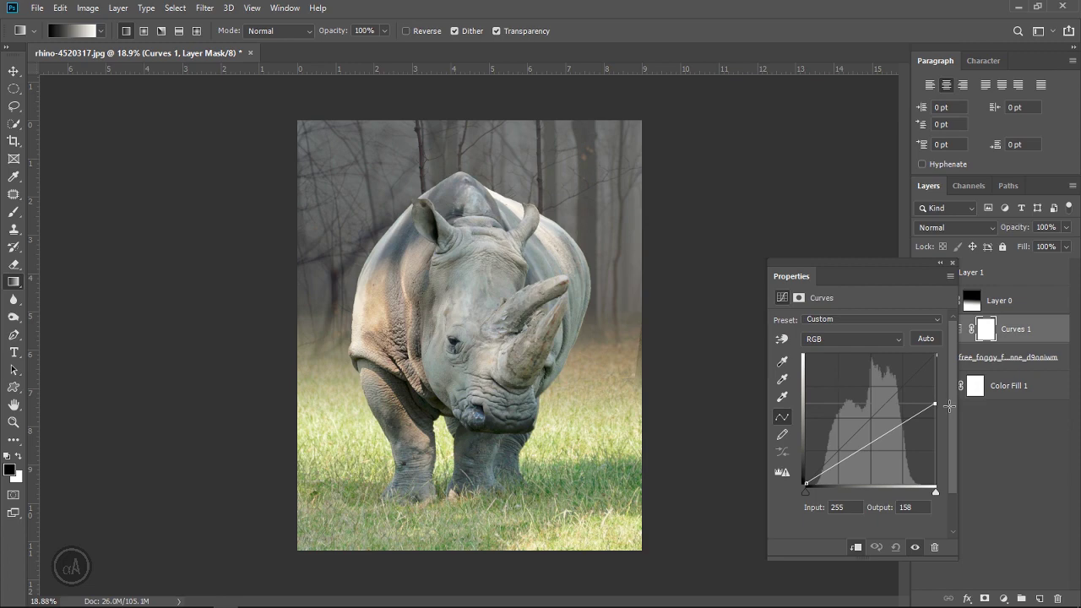
pyautogui.click(852, 342)
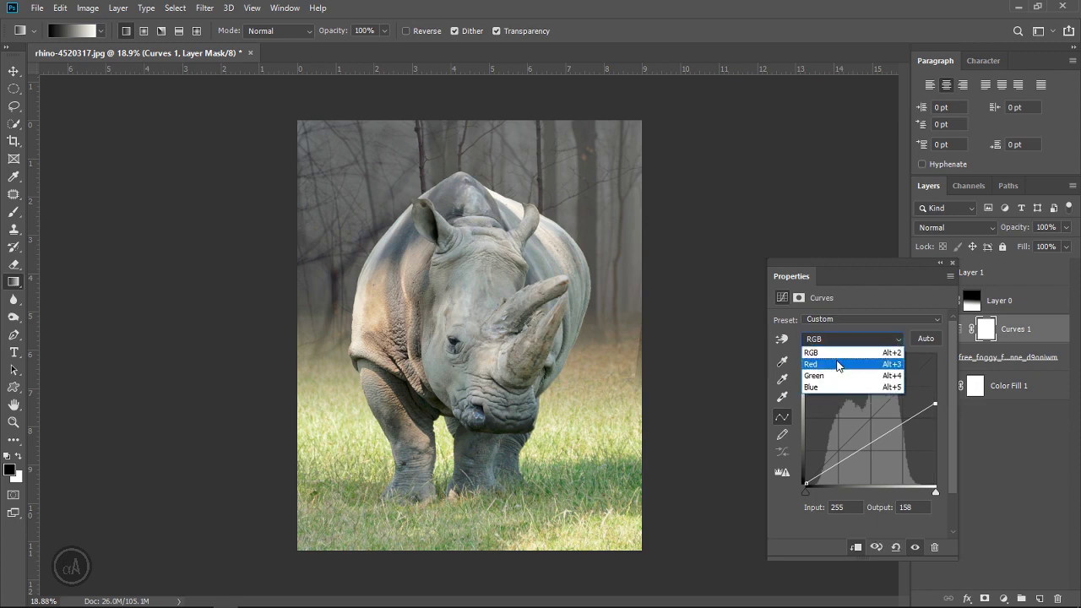
pyautogui.click(840, 363)
pyautogui.moveTo(935, 354); pyautogui.dragTo(935, 387)
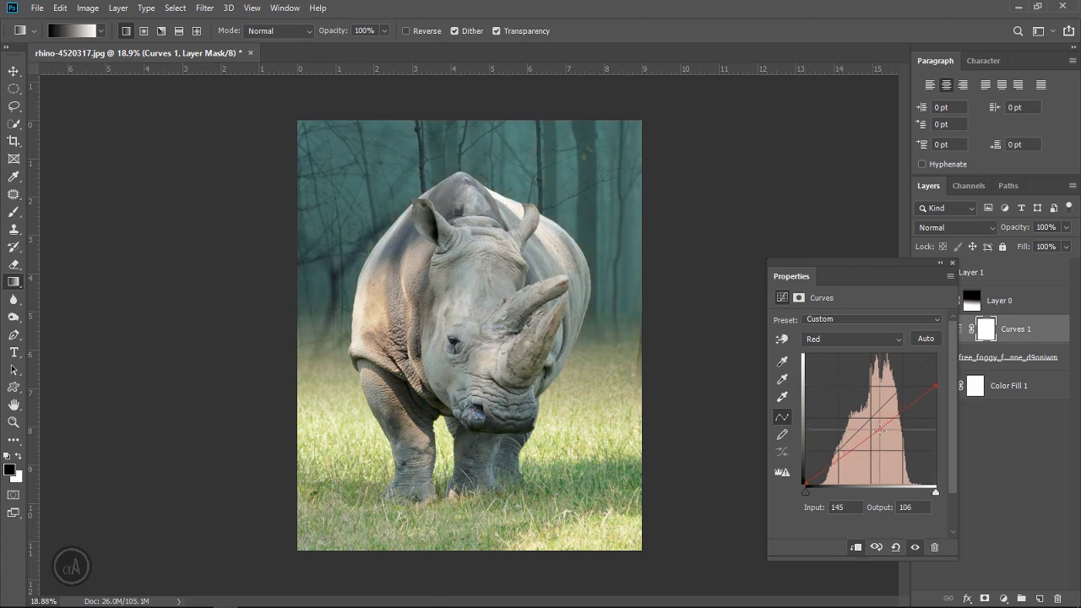
# - Shape the Blue curve, lowering its top and lifting midtones to tint the forest blue
pyautogui.click(852, 339)
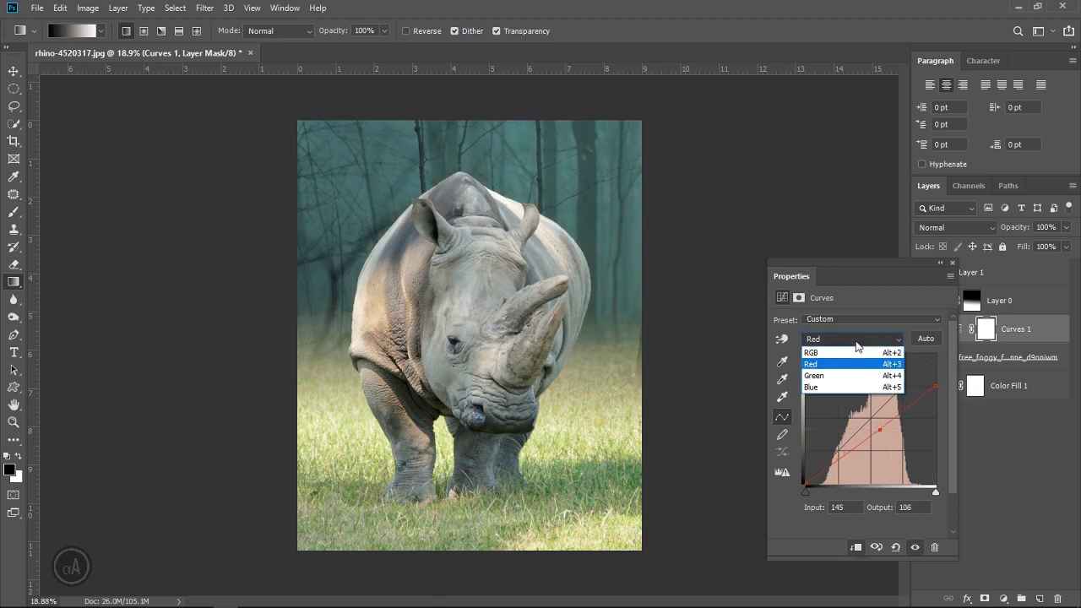
pyautogui.click(830, 388)
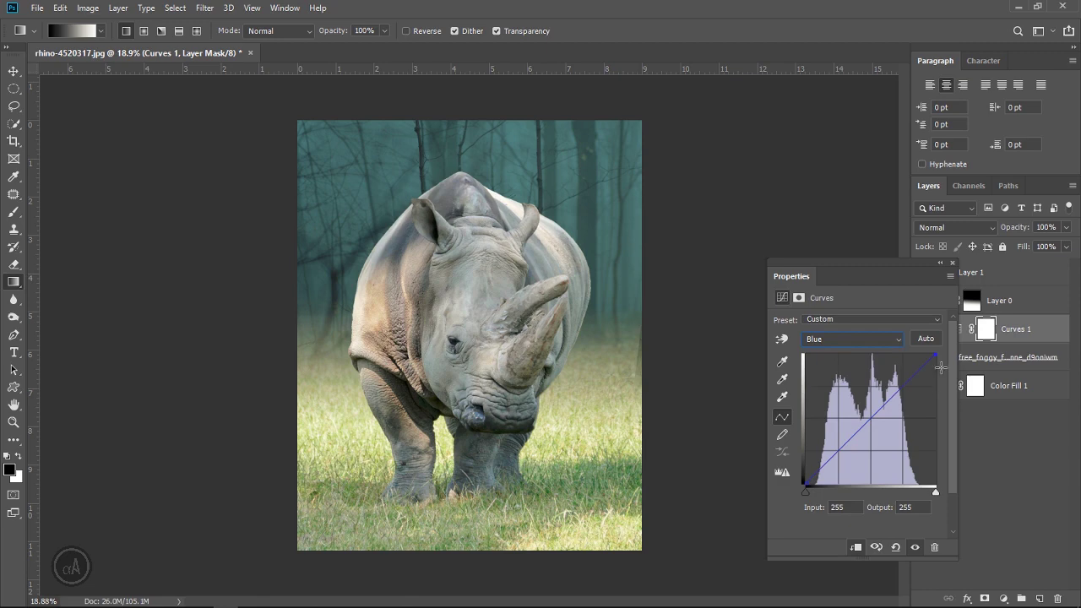
pyautogui.moveTo(937, 362)
pyautogui.mouseDown()
pyautogui.moveTo(940, 378)
pyautogui.moveTo(912, 353)
pyautogui.mouseUp()
pyautogui.click(865, 398)
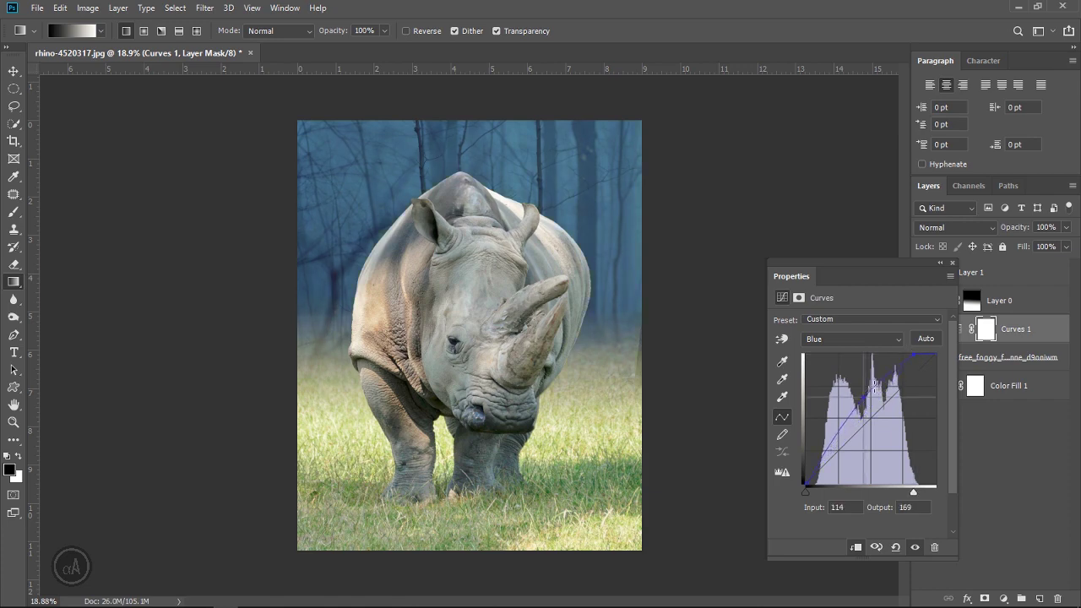
pyautogui.moveTo(863, 397); pyautogui.dragTo(867, 397)
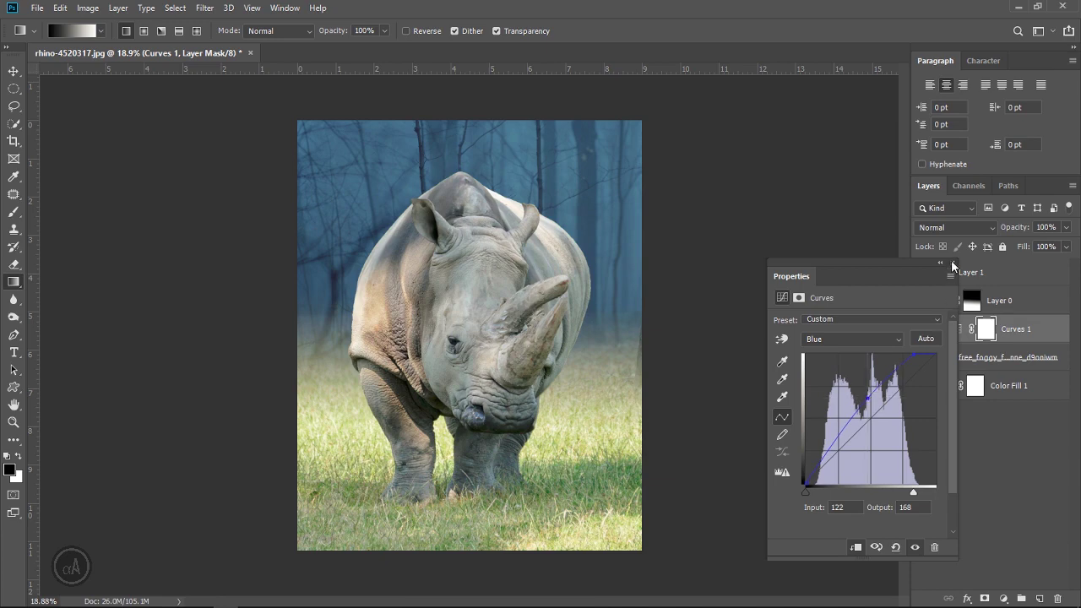
pyautogui.click(952, 263)
pyautogui.hotkey('ctrl', '0')
pyautogui.scroll(1, 515, 346)
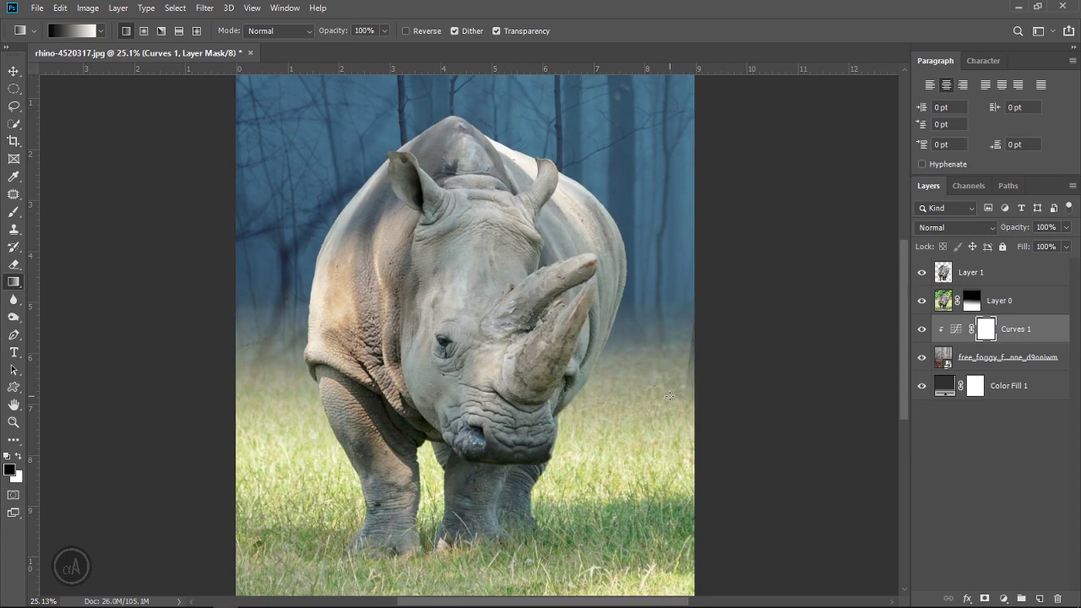
pyautogui.scroll(-2, 669, 396)
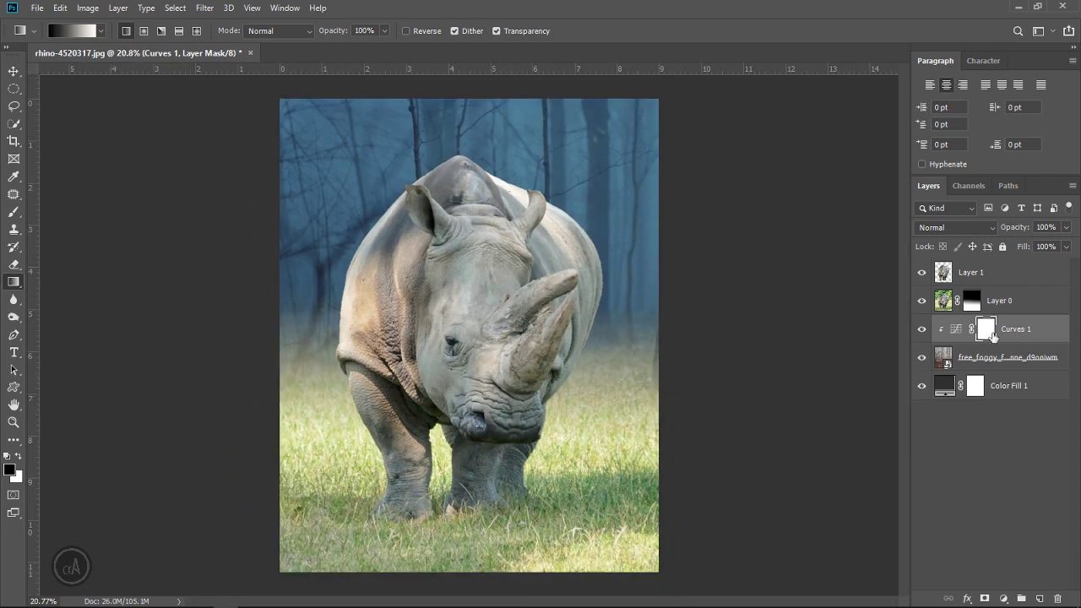
# - Add a Brightness/Contrast adjustment on Layer 0, then delete it
pyautogui.click(1007, 302)
pyautogui.click(1003, 598)
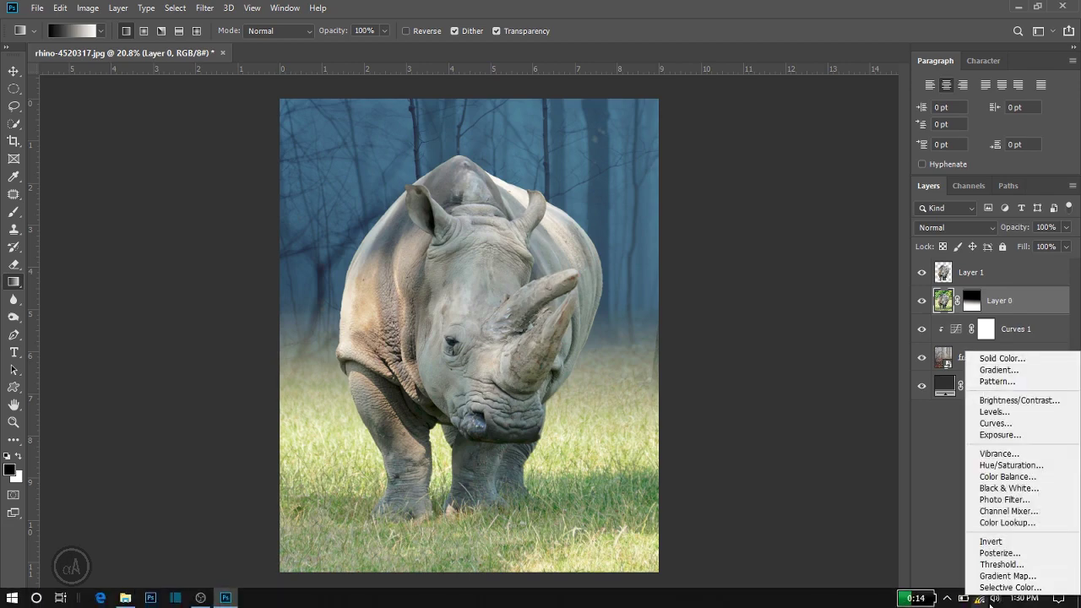
pyautogui.click(1019, 401)
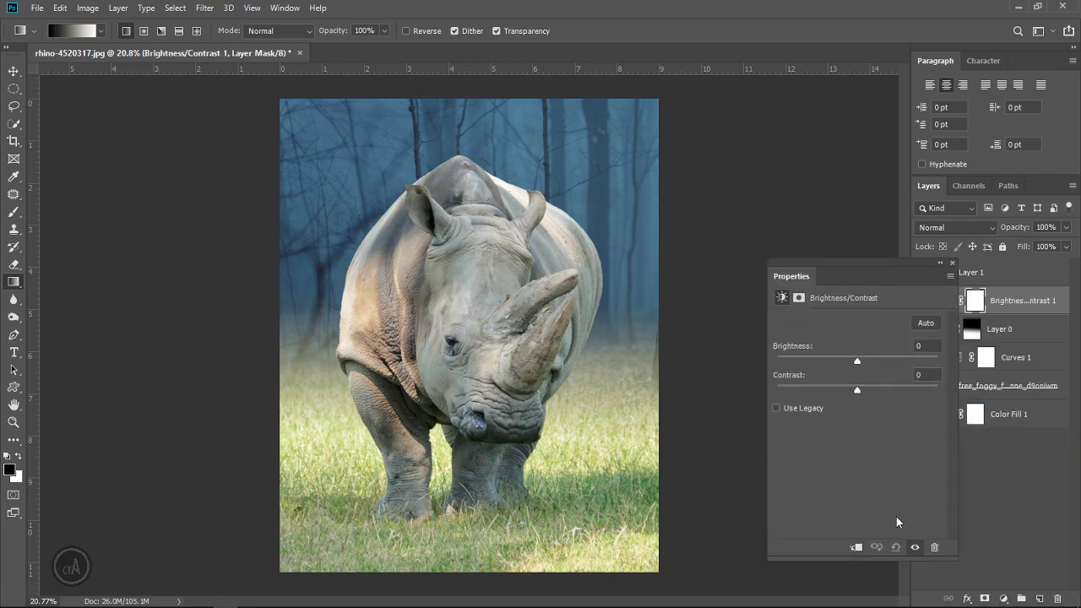
pyautogui.click(934, 546)
pyautogui.click(477, 235)
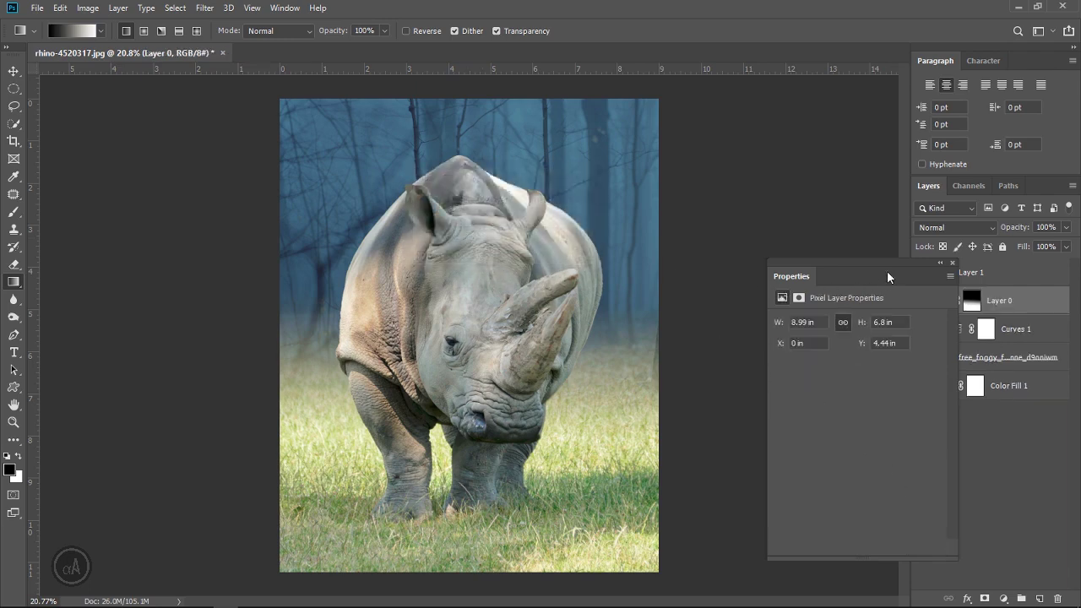
pyautogui.click(952, 262)
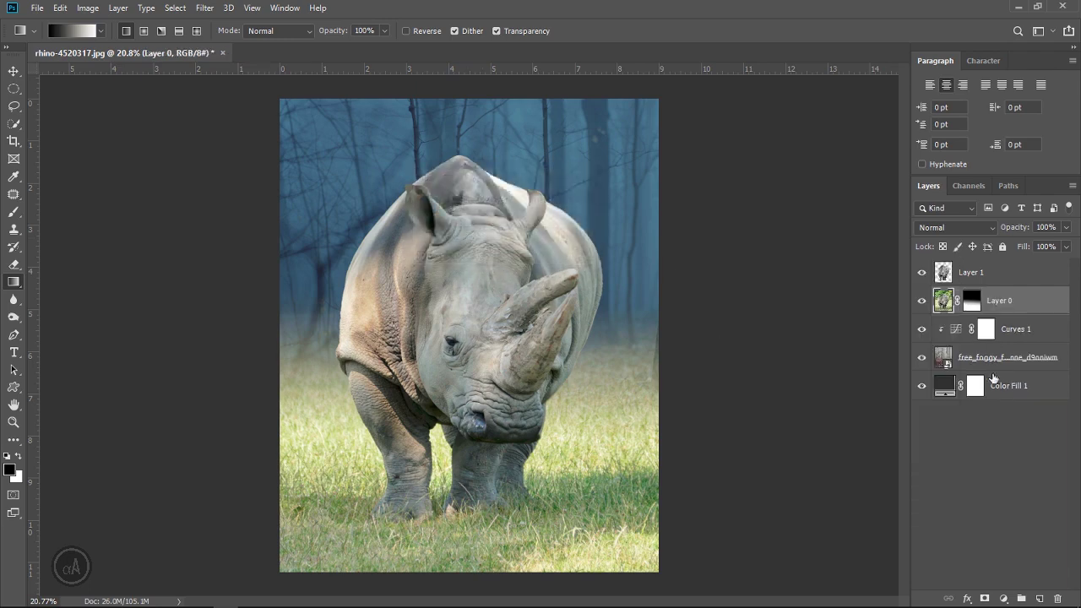
# - Add a Curves layer clipped to Layer 0, lowering RGB highlights and reducing red
pyautogui.click(1004, 598)
pyautogui.click(995, 422)
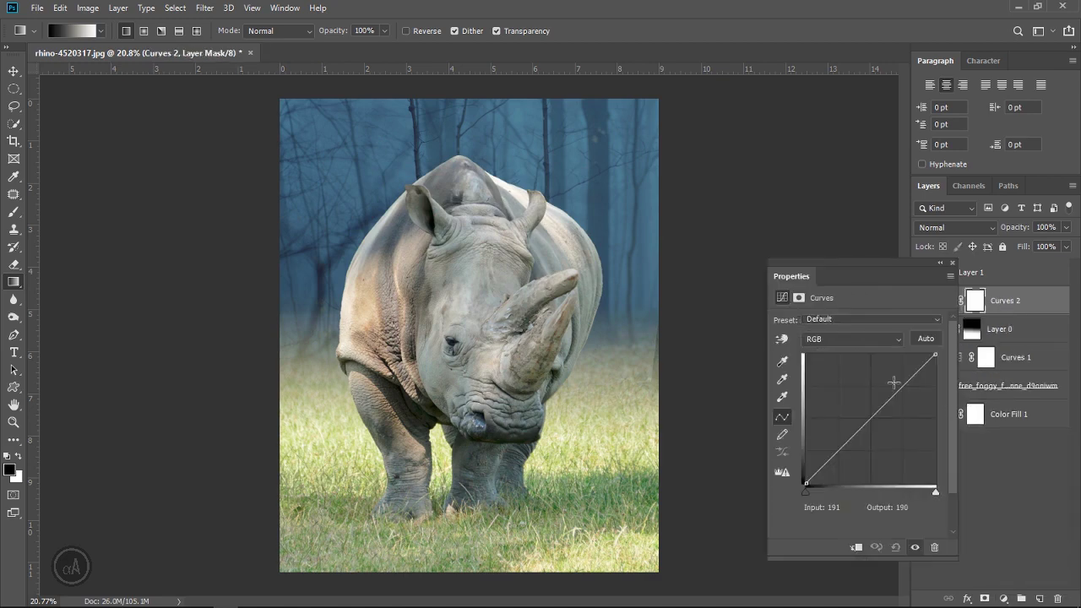
pyautogui.click(858, 547)
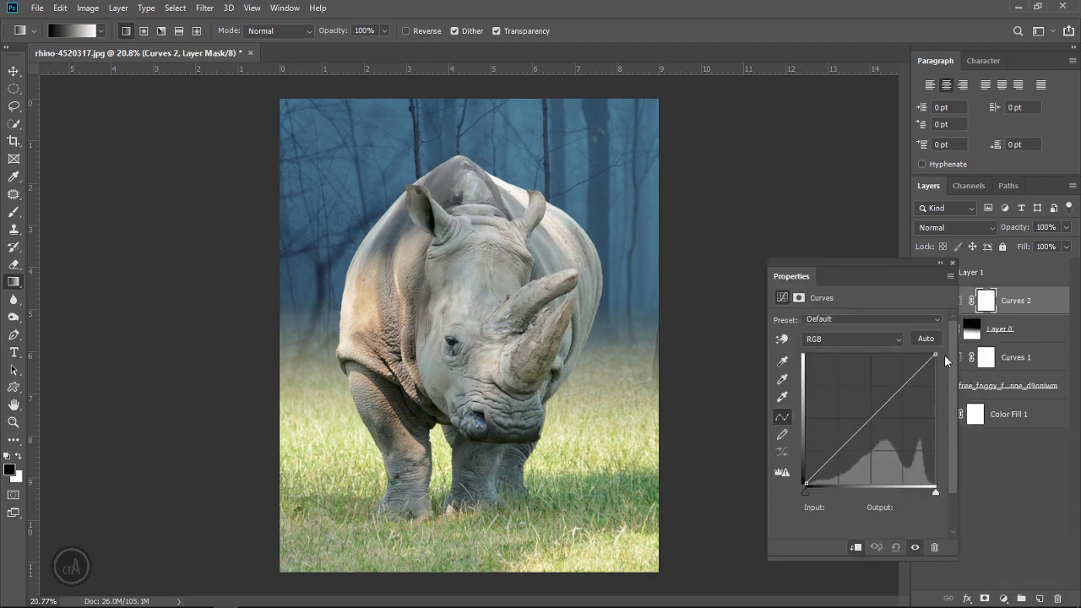
pyautogui.moveTo(935, 355); pyautogui.dragTo(947, 422)
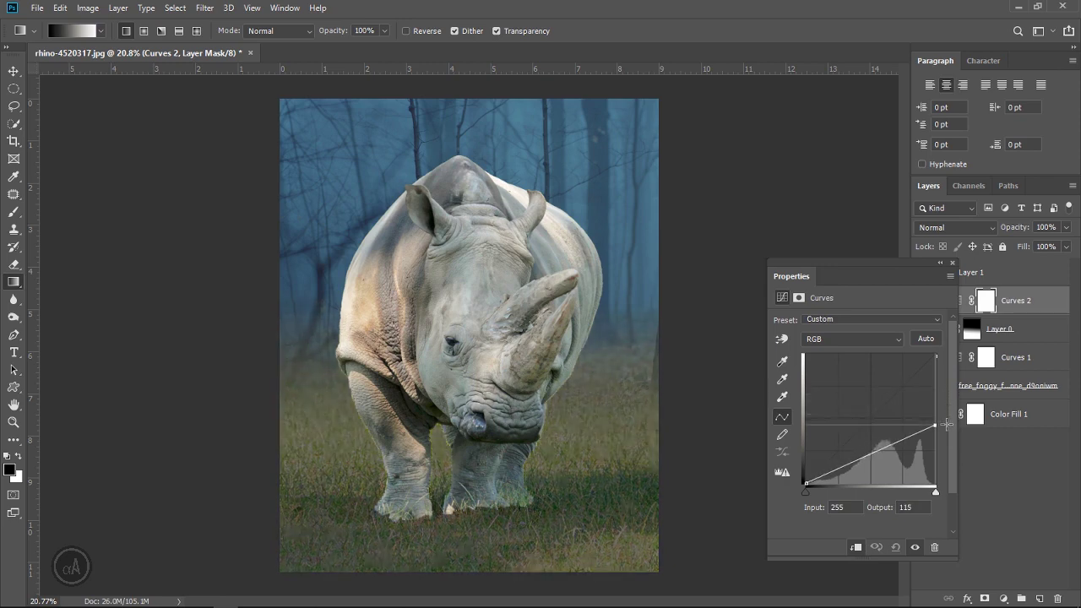
pyautogui.click(833, 340)
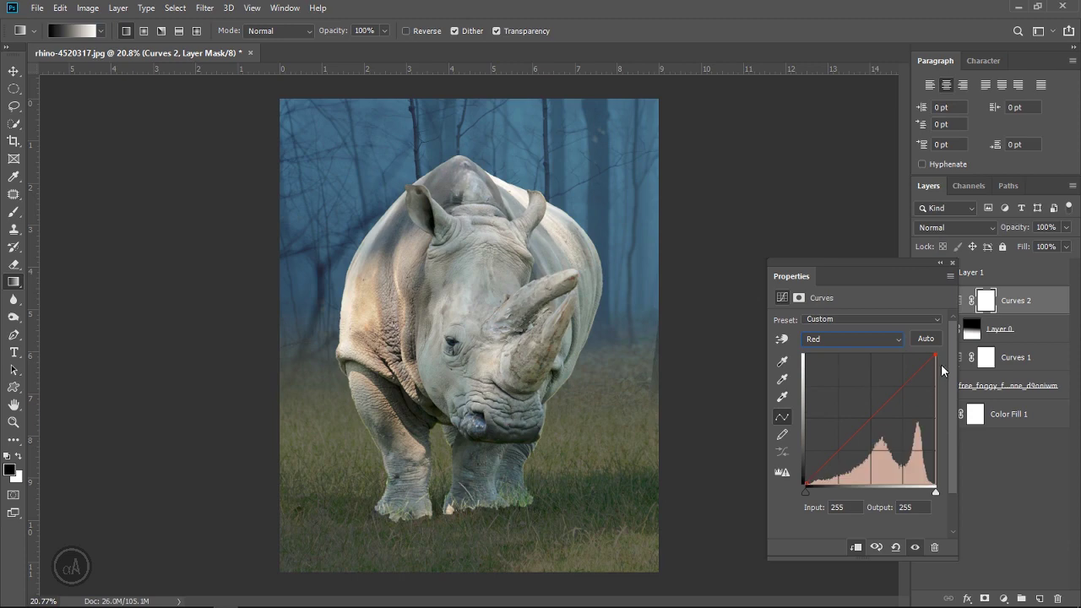
pyautogui.moveTo(936, 355); pyautogui.dragTo(944, 403)
# - Boost blue in the highlights and set the red highlight back to 195
pyautogui.click(849, 341)
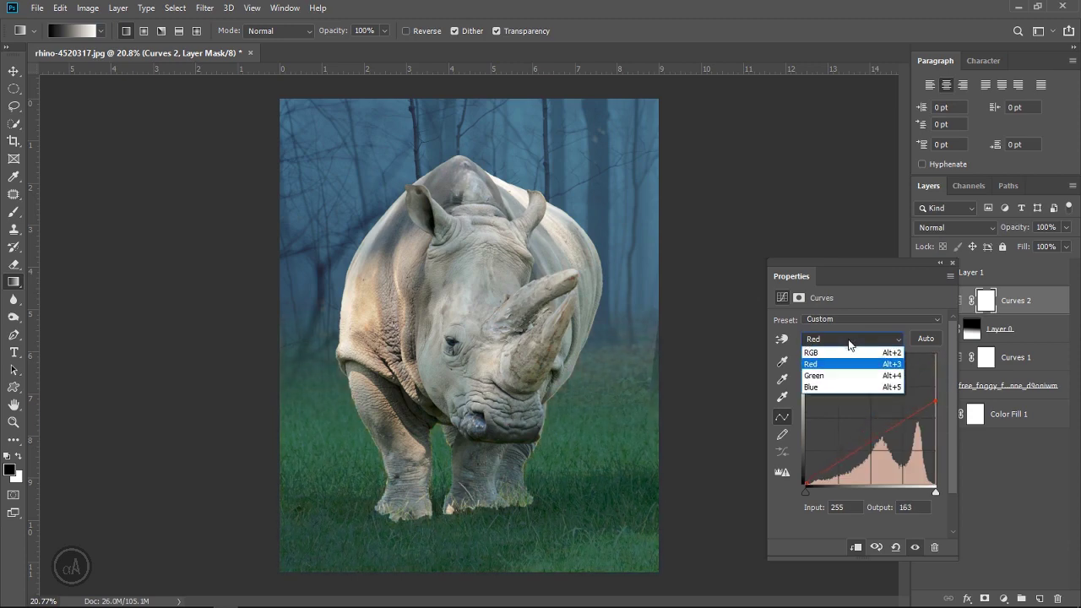
pyautogui.click(845, 387)
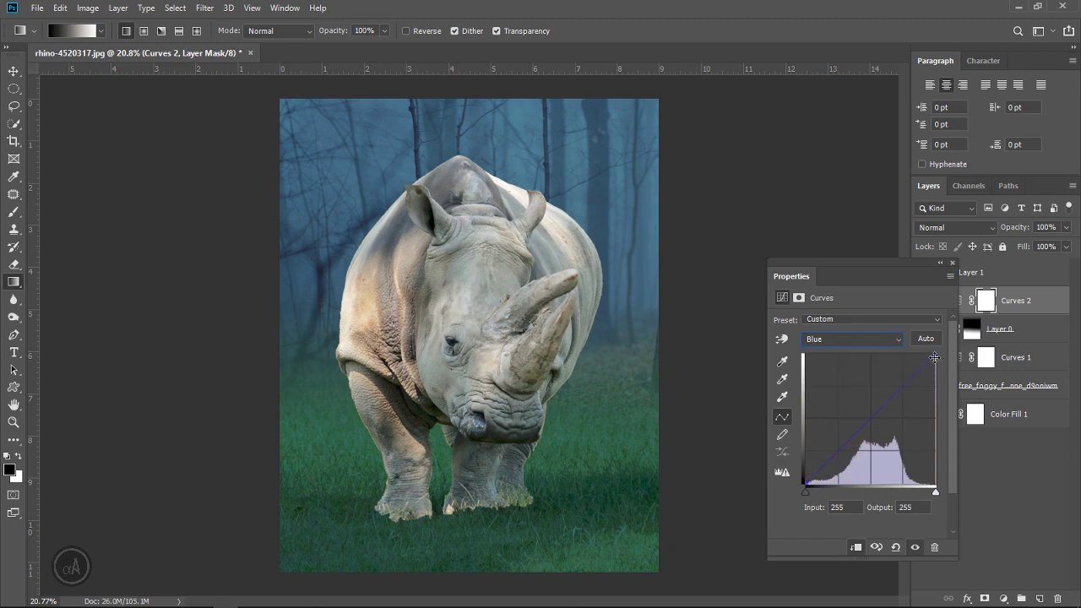
pyautogui.moveTo(936, 355)
pyautogui.mouseDown()
pyautogui.moveTo(904, 349)
pyautogui.moveTo(922, 354)
pyautogui.mouseUp()
pyautogui.click(883, 339)
pyautogui.click(856, 370)
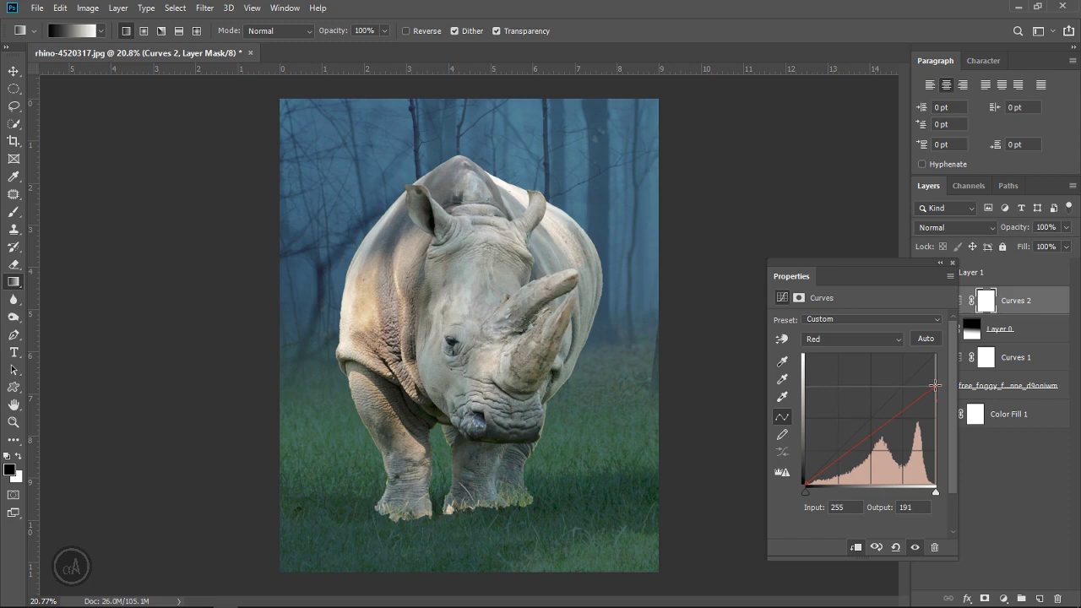
pyautogui.moveTo(937, 387); pyautogui.dragTo(938, 383)
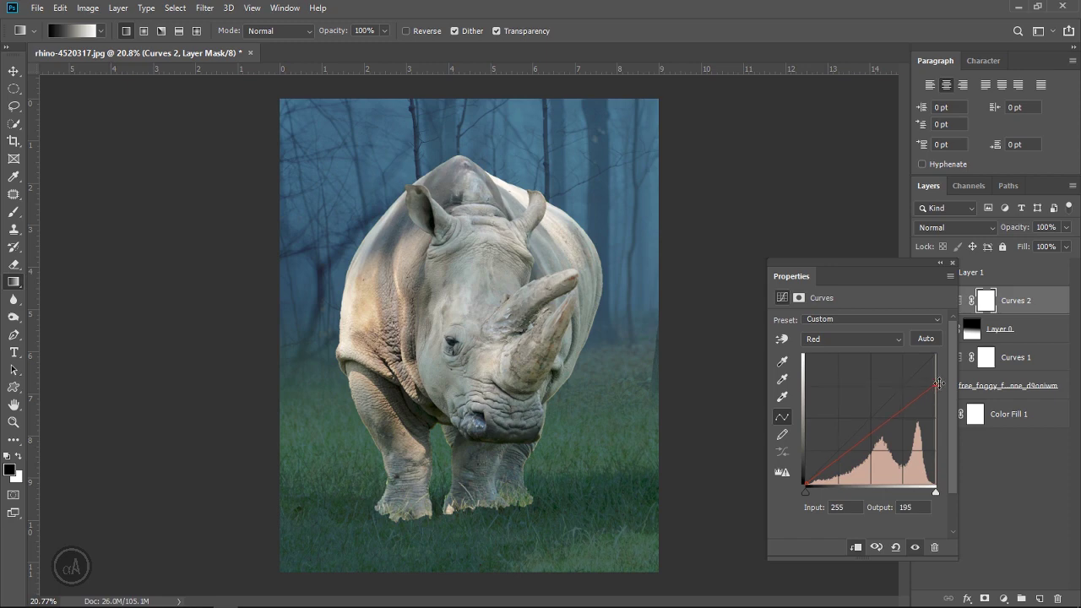
pyautogui.click(953, 265)
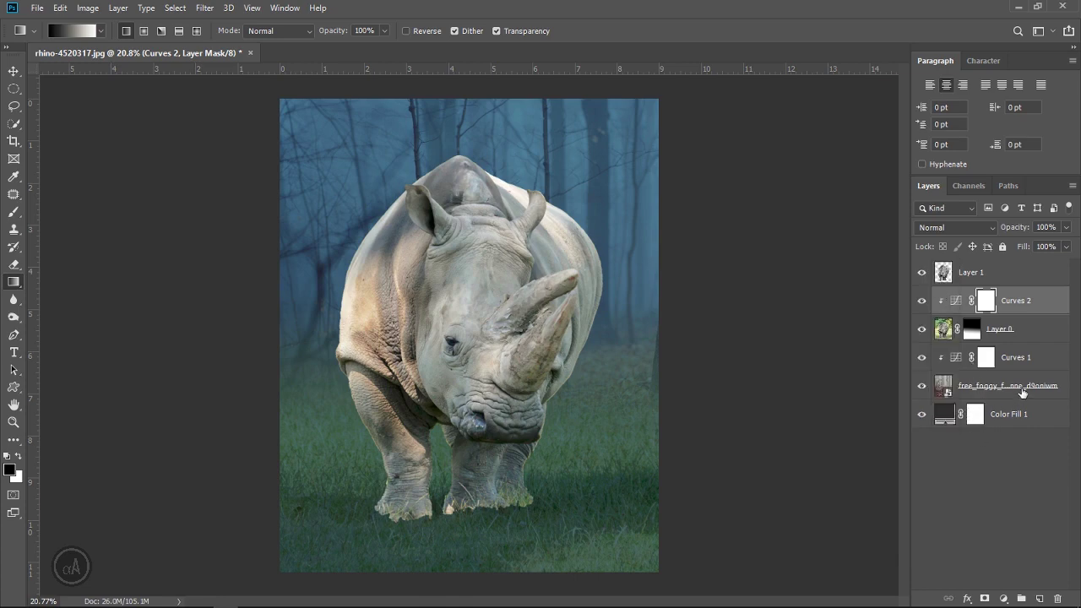
# - Blur the free_foggy forest layer with an 8.0-pixel Gaussian Blur
pyautogui.click(987, 388)
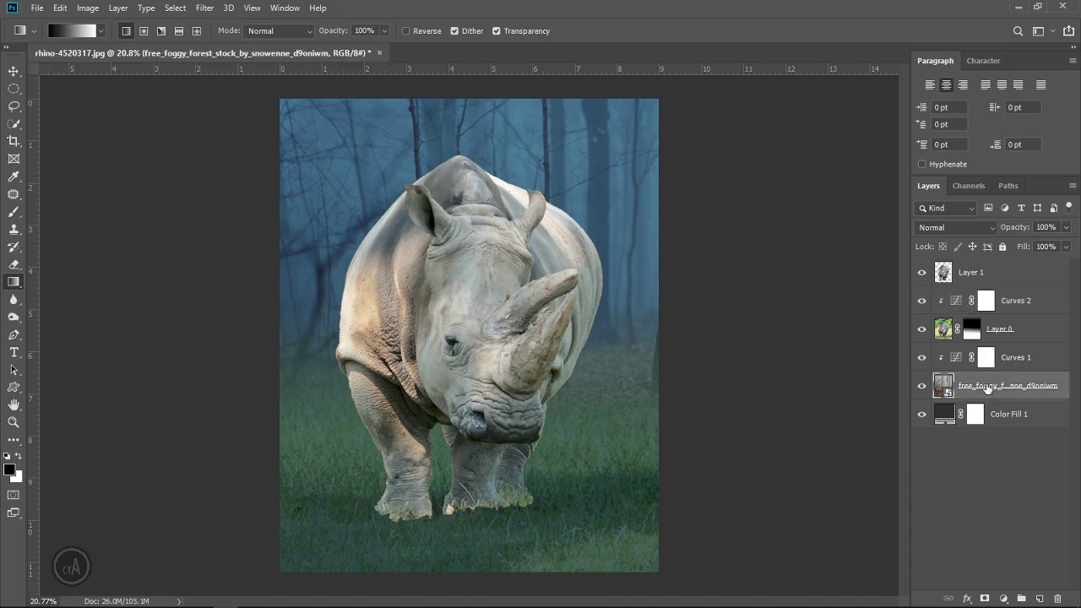
pyautogui.click(202, 9)
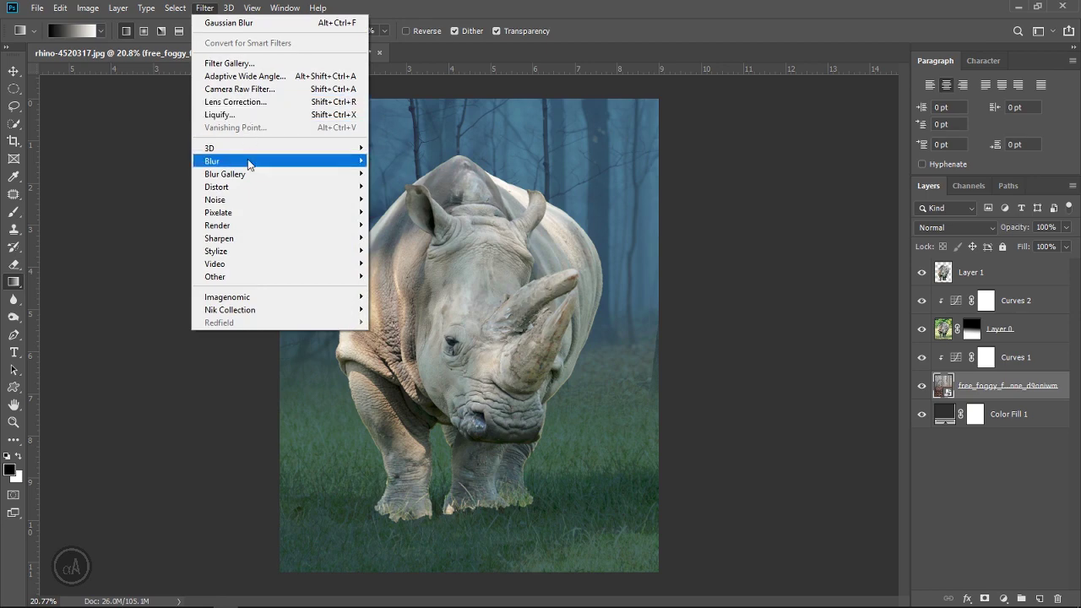
pyautogui.click(407, 212)
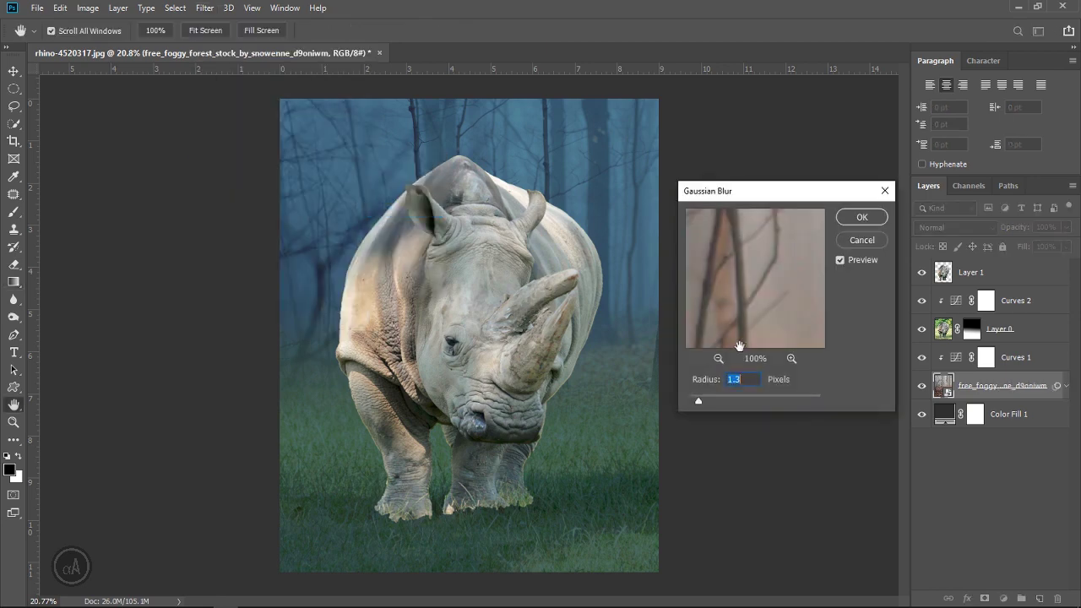
pyautogui.moveTo(698, 401); pyautogui.dragTo(733, 403)
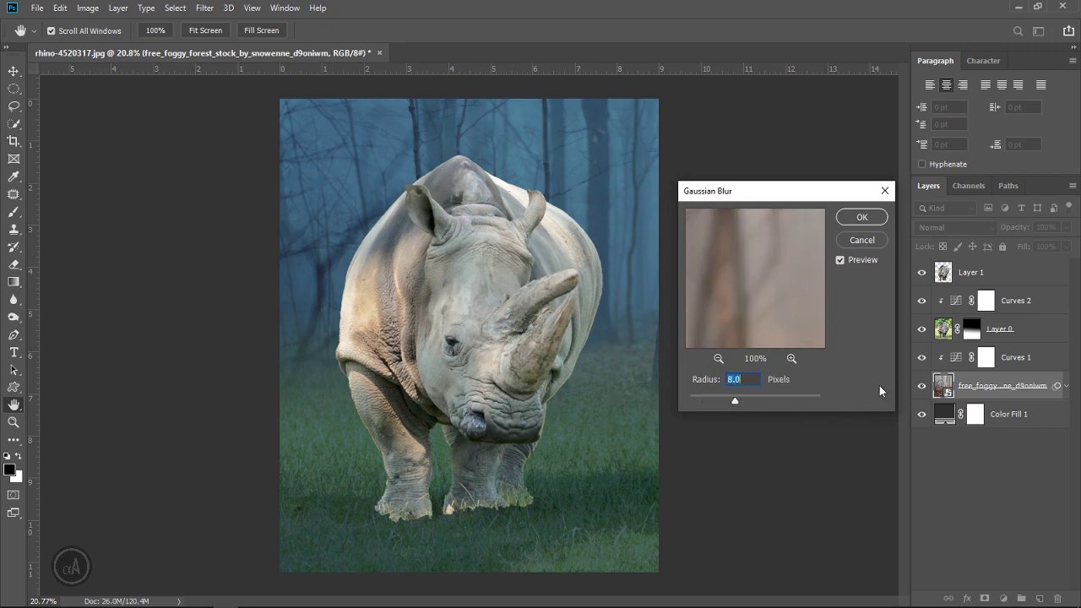
pyautogui.click(860, 218)
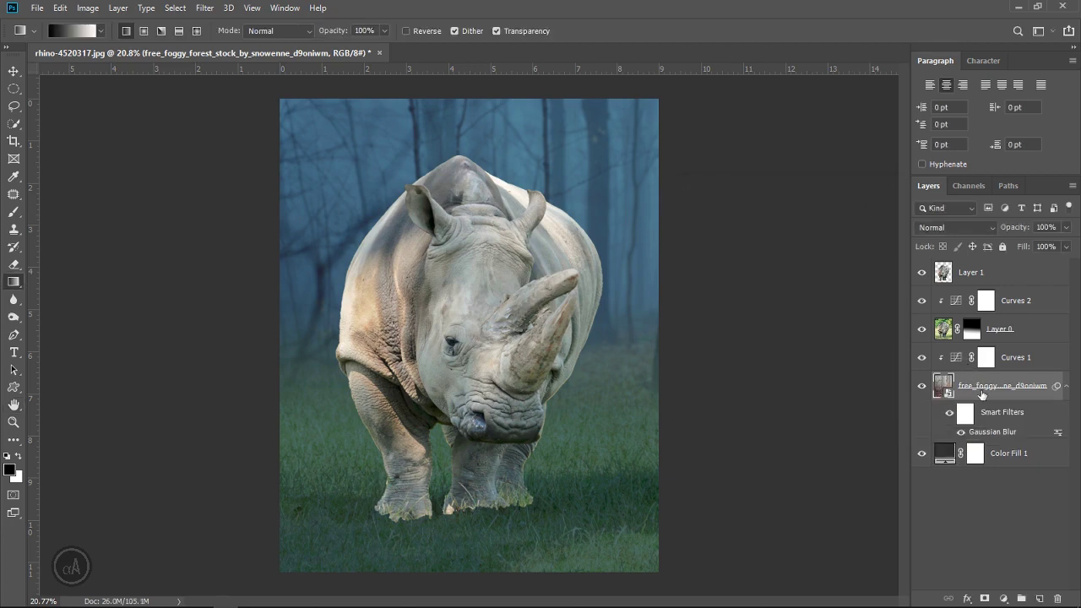
pyautogui.click(993, 360)
# - Add a Color Balance above Curves 1 with Cyan-Red -12 and Yellow-Blue +8
pyautogui.click(1005, 599)
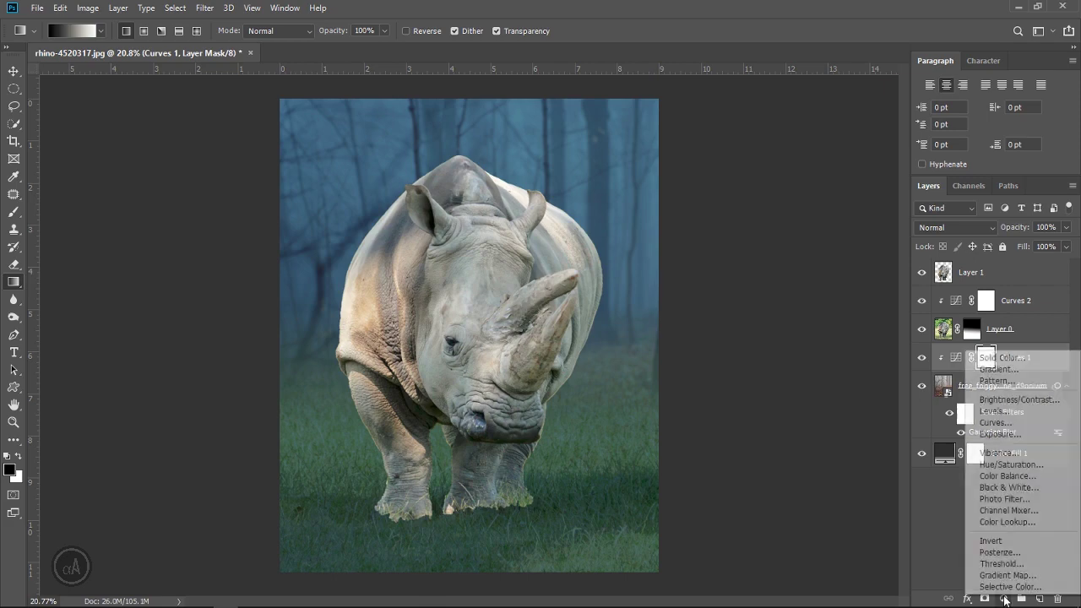
pyautogui.click(1016, 476)
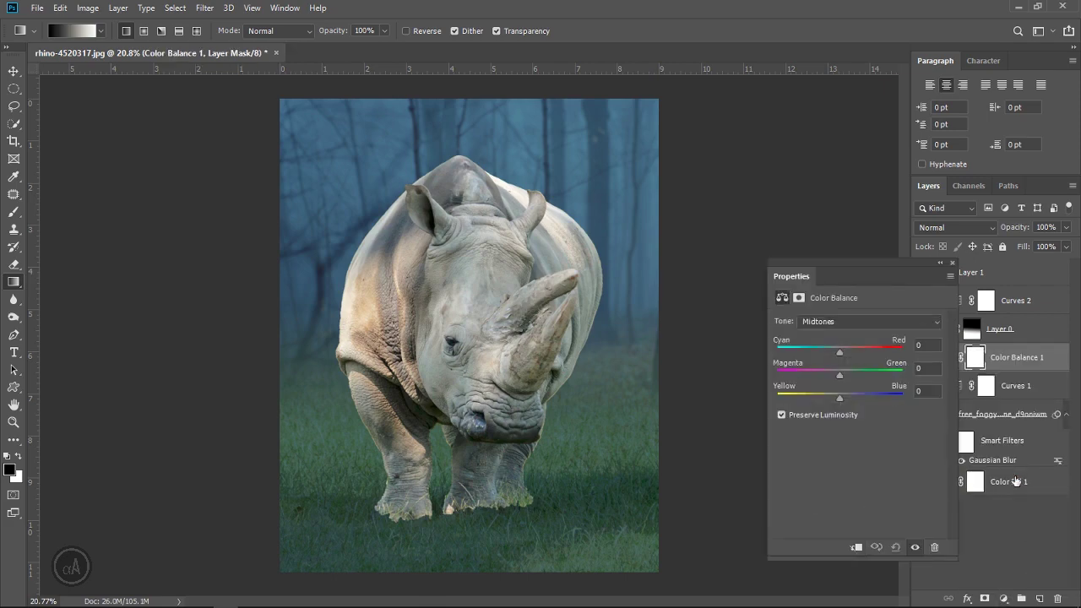
pyautogui.click(834, 349)
pyautogui.click(841, 397)
pyautogui.moveTo(841, 396); pyautogui.dragTo(844, 397)
pyautogui.moveTo(833, 350); pyautogui.dragTo(832, 351)
pyautogui.click(952, 261)
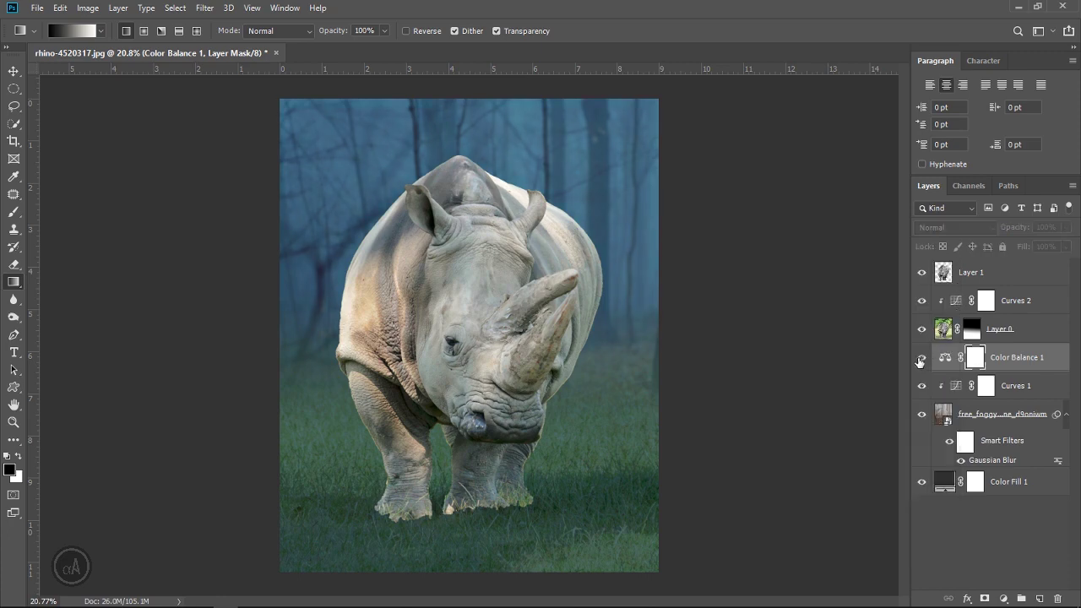
pyautogui.scroll(-1, 609, 320)
pyautogui.scroll(1, 574, 360)
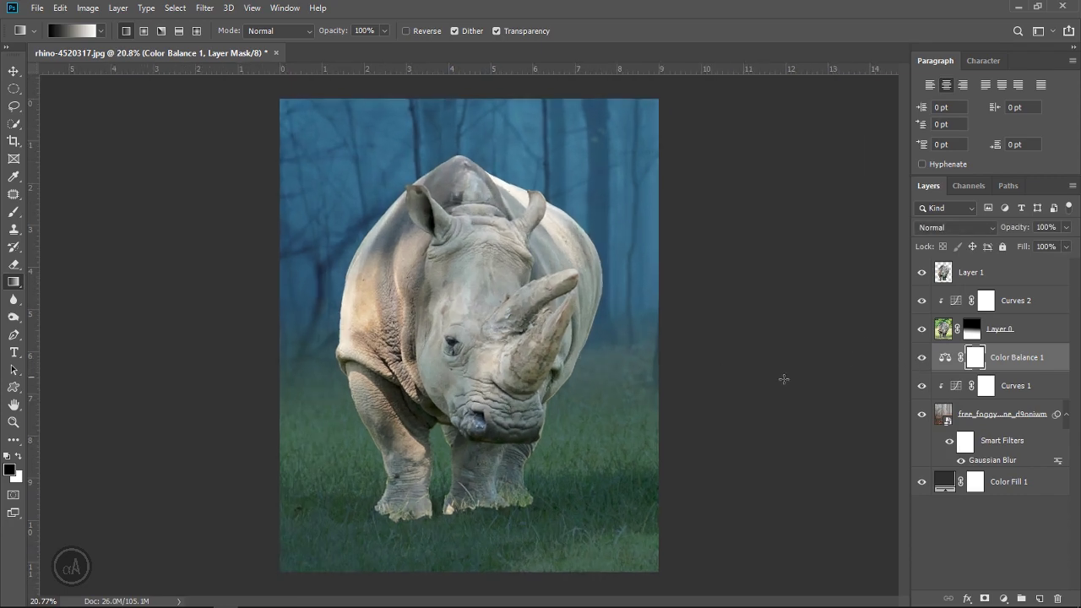
# - Add Color Balance 2 clipped to Layer 0: -8 cyan-red, +7 green, +9 blue midtones
pyautogui.click(1022, 305)
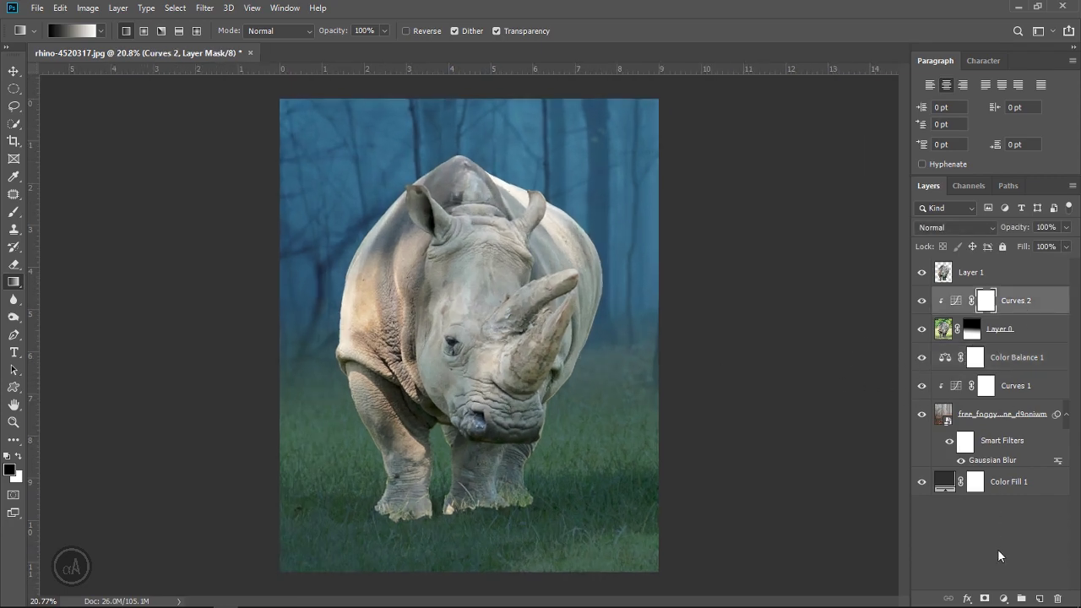
pyautogui.click(1003, 598)
pyautogui.click(1007, 472)
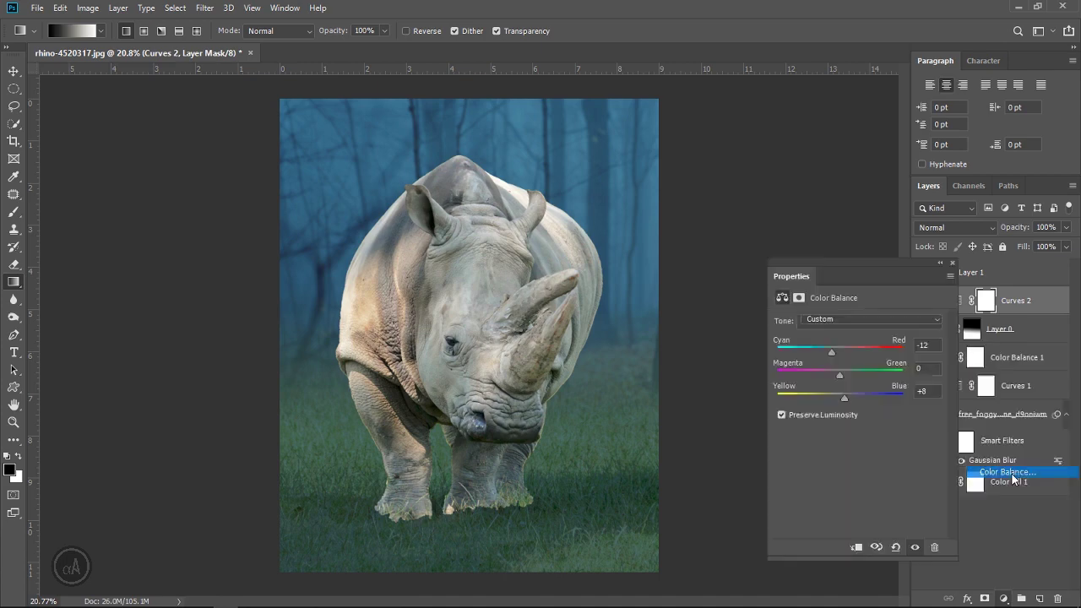
pyautogui.click(856, 547)
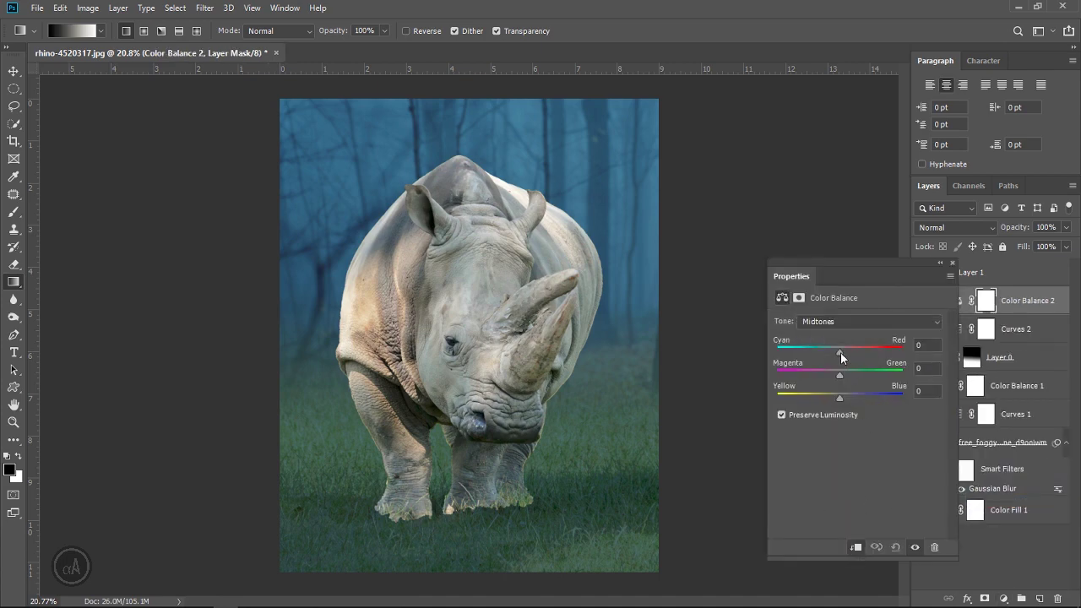
pyautogui.moveTo(839, 353); pyautogui.dragTo(836, 353)
pyautogui.moveTo(840, 398); pyautogui.dragTo(843, 373)
pyautogui.click(846, 395)
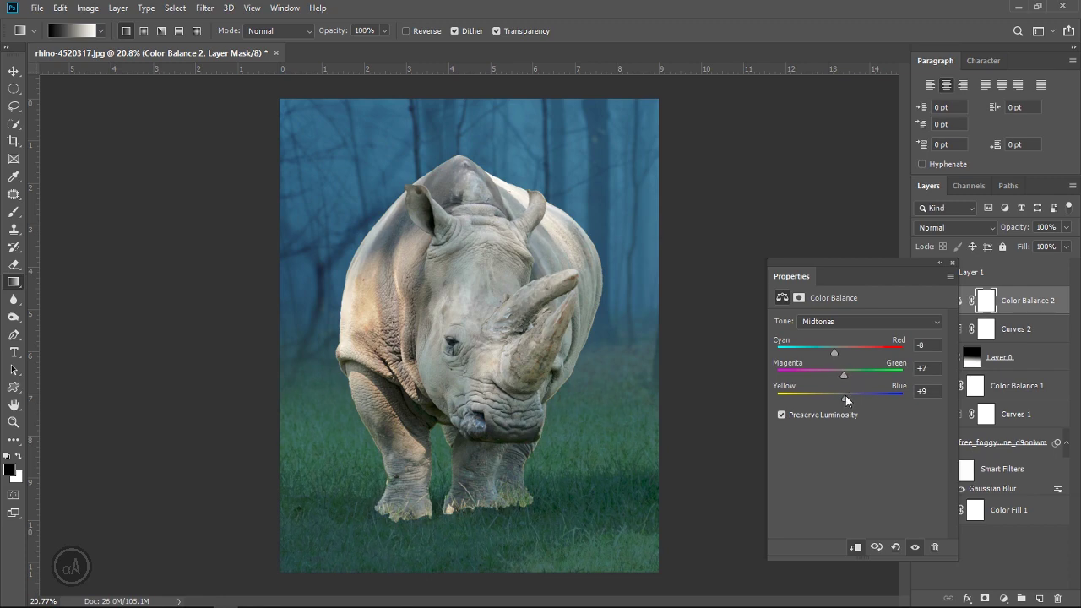
pyautogui.click(954, 263)
pyautogui.scroll(-1, 627, 358)
pyautogui.click(922, 302)
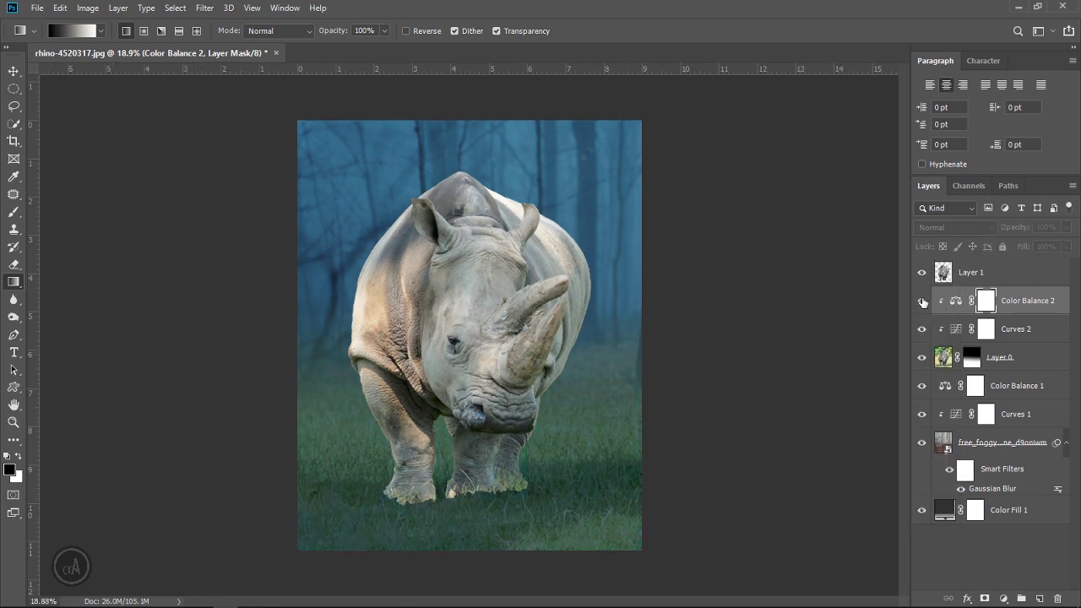
pyautogui.scroll(-1, 652, 340)
pyautogui.scroll(3, 572, 365)
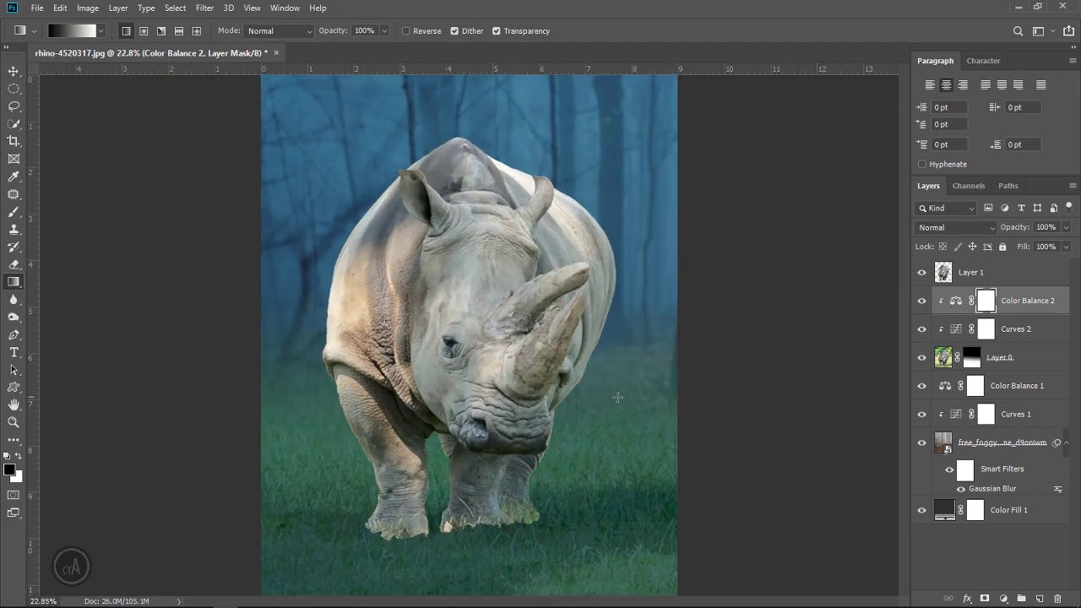
# - Add a Curves 3 adjustment above the rhino's Layer 1 and pull its RGB curve down slightly
pyautogui.click(988, 287)
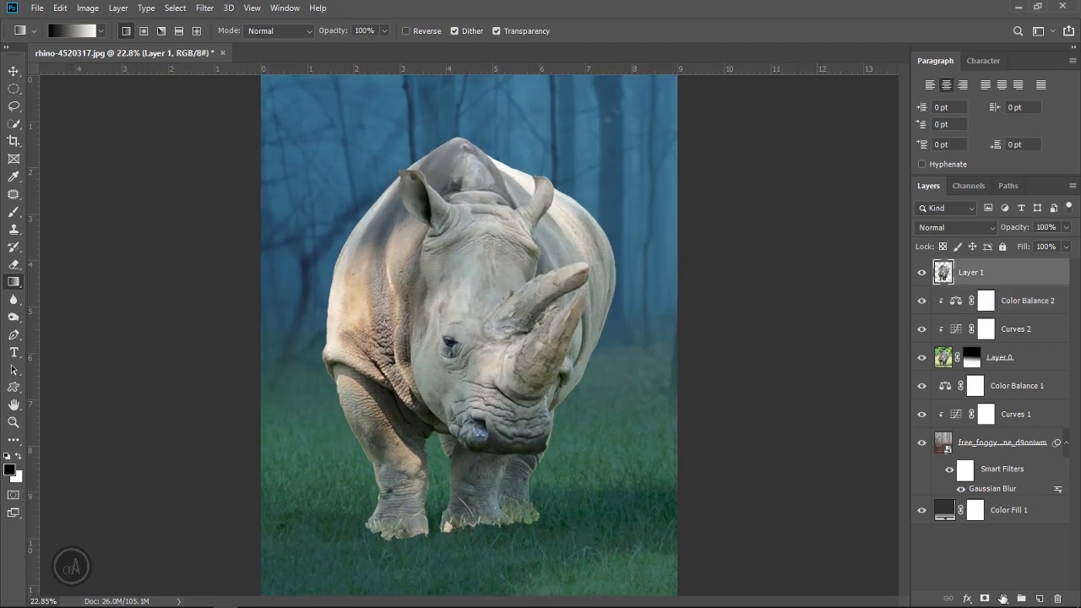
pyautogui.click(1004, 599)
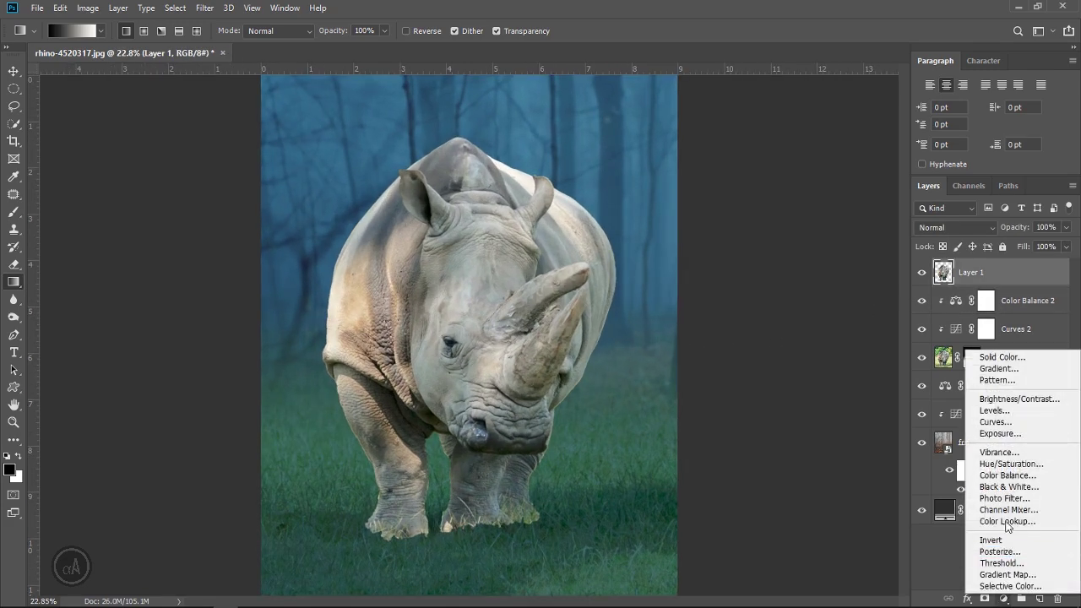
pyautogui.click(998, 422)
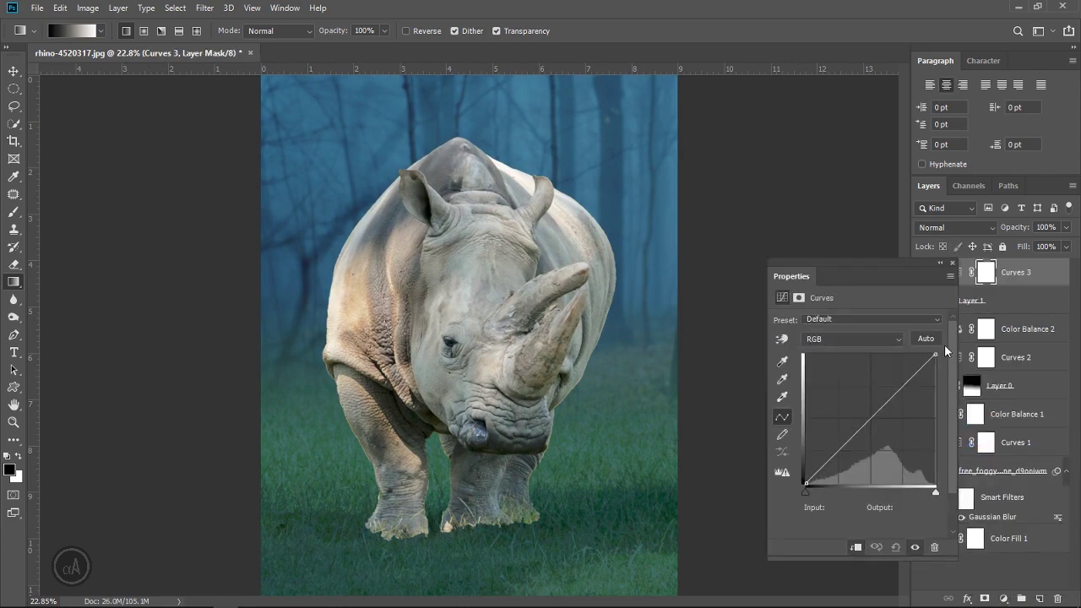
pyautogui.moveTo(936, 354); pyautogui.dragTo(943, 400)
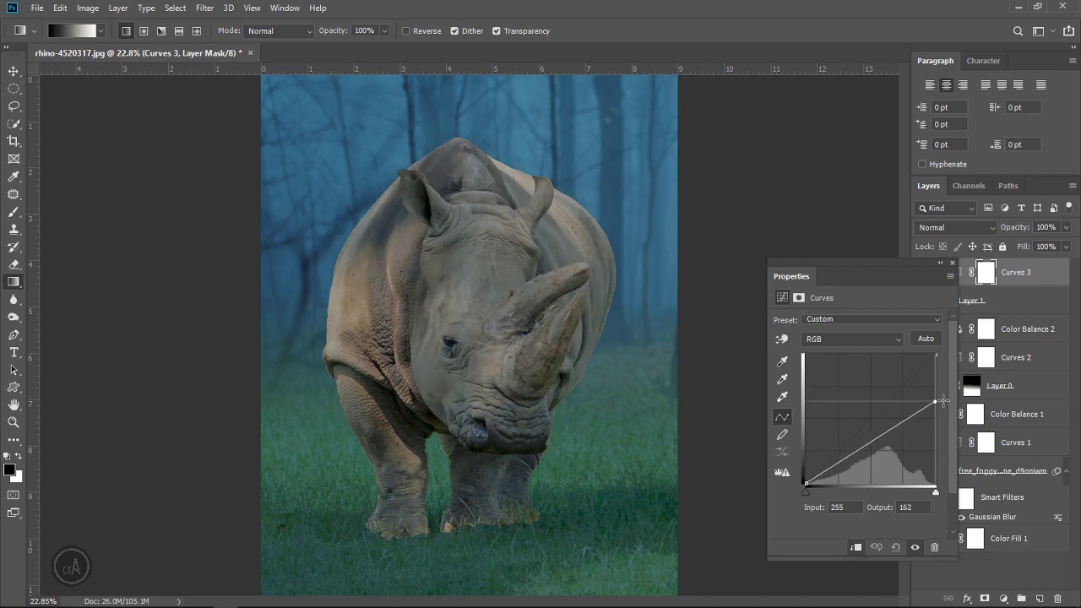
# - Lower the Red curve's top point and move the Blue white point to input 219
pyautogui.click(872, 339)
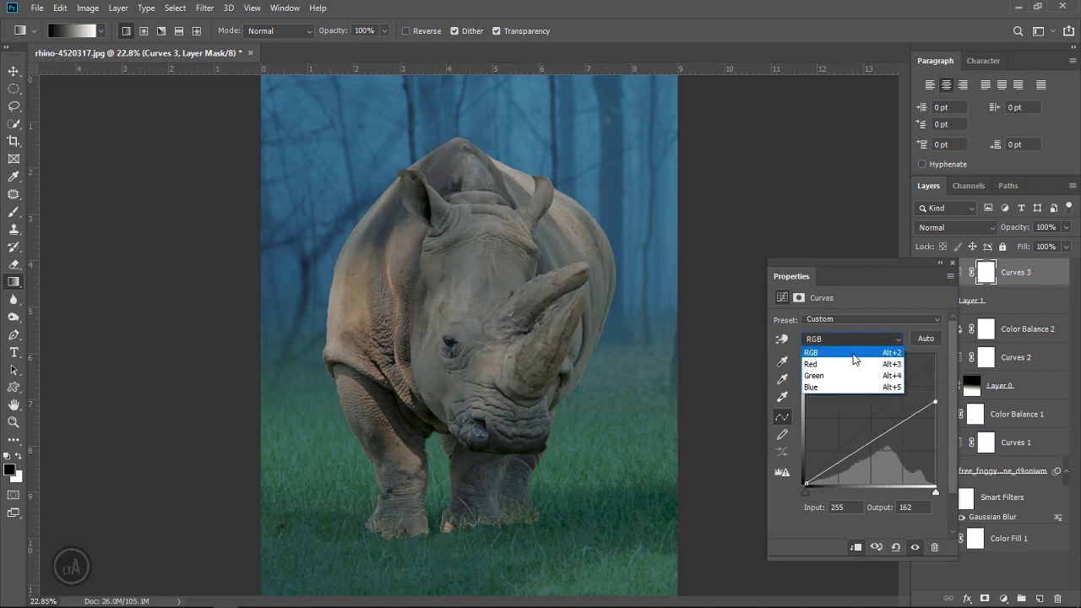
pyautogui.click(855, 350)
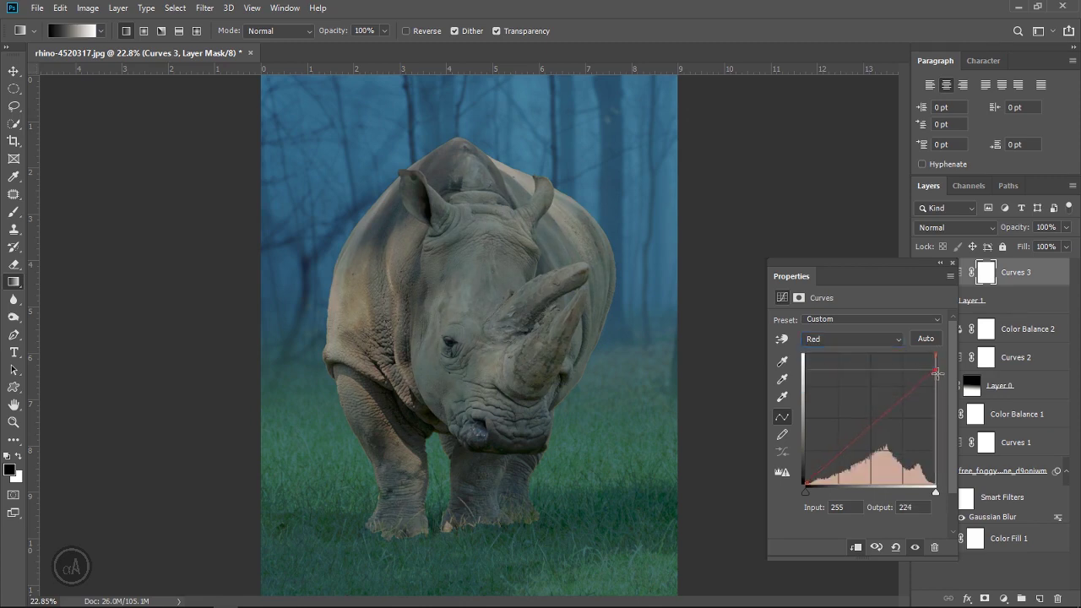
pyautogui.moveTo(935, 355)
pyautogui.mouseDown()
pyautogui.moveTo(940, 392)
pyautogui.moveTo(938, 378)
pyautogui.mouseUp()
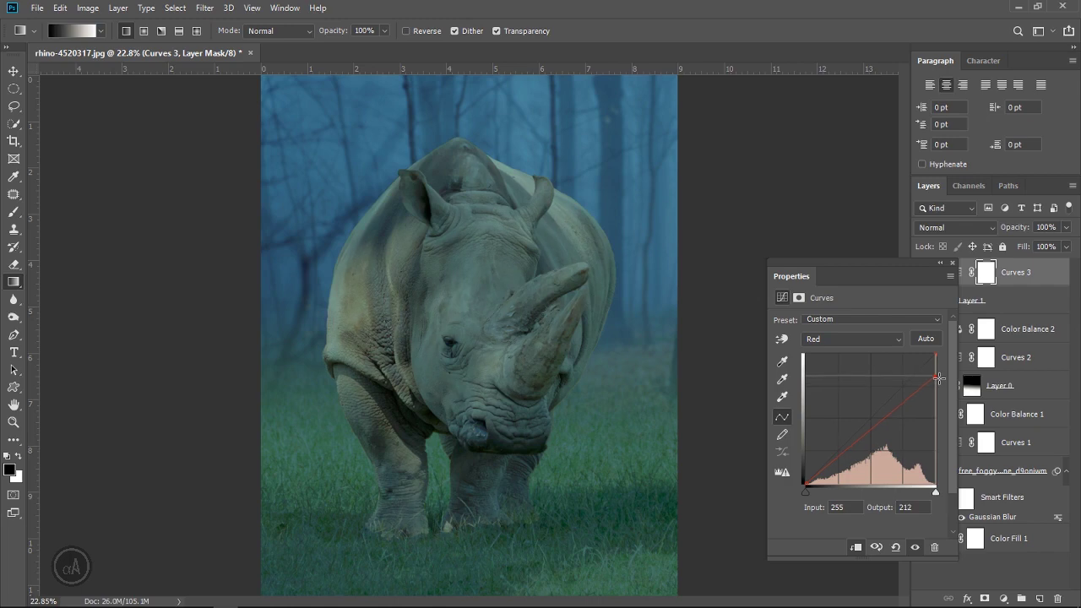
pyautogui.click(851, 339)
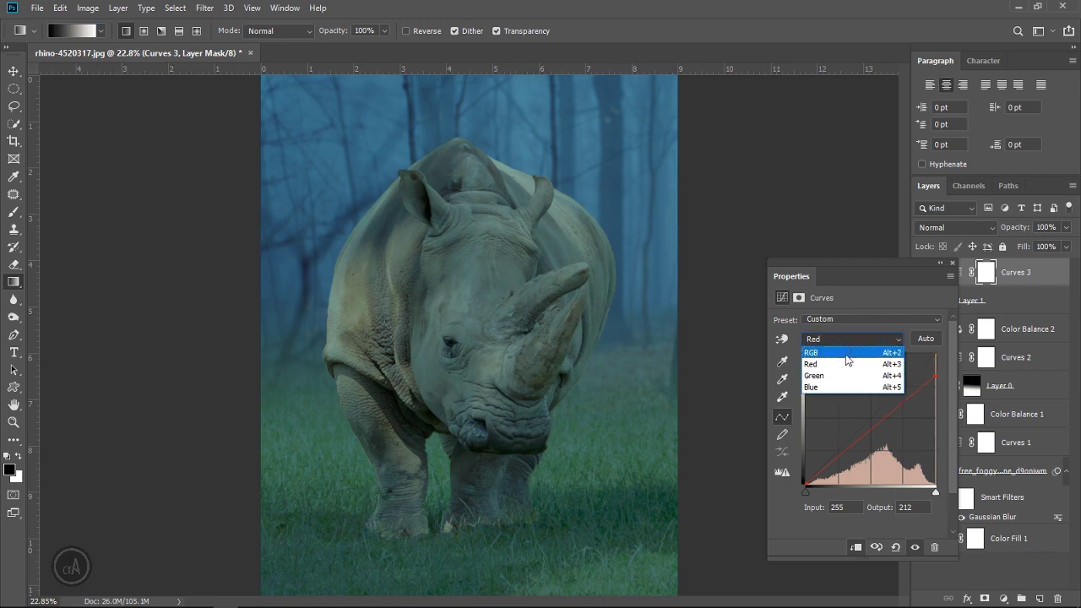
pyautogui.click(831, 387)
pyautogui.moveTo(934, 355); pyautogui.dragTo(916, 346)
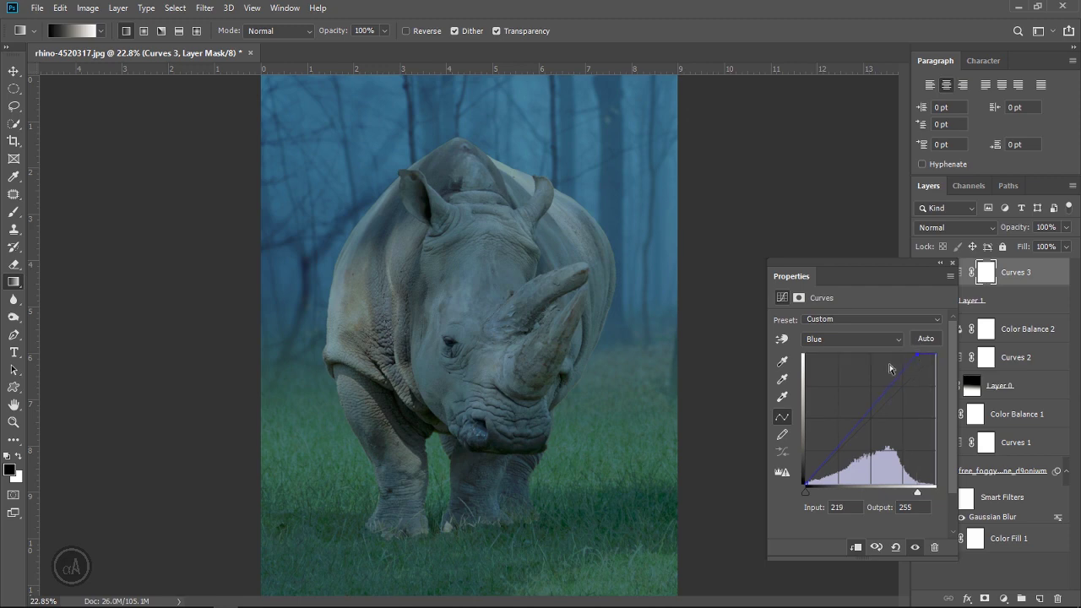
pyautogui.click(951, 267)
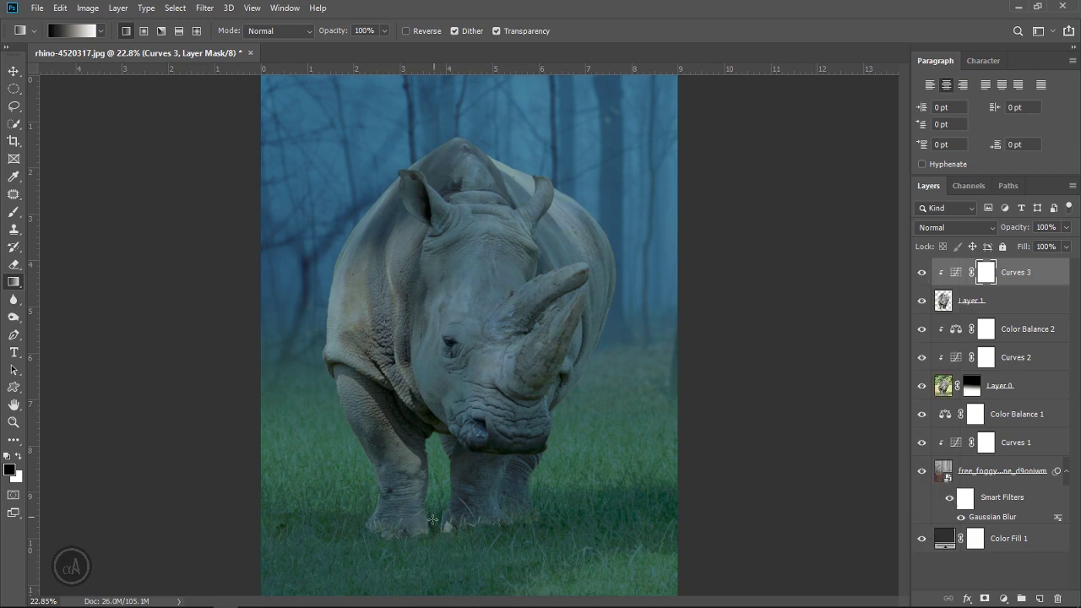
pyautogui.moveTo(438, 530)
pyautogui.mouseDown()
pyautogui.moveTo(510, 536)
pyautogui.moveTo(541, 487)
pyautogui.mouseUp()
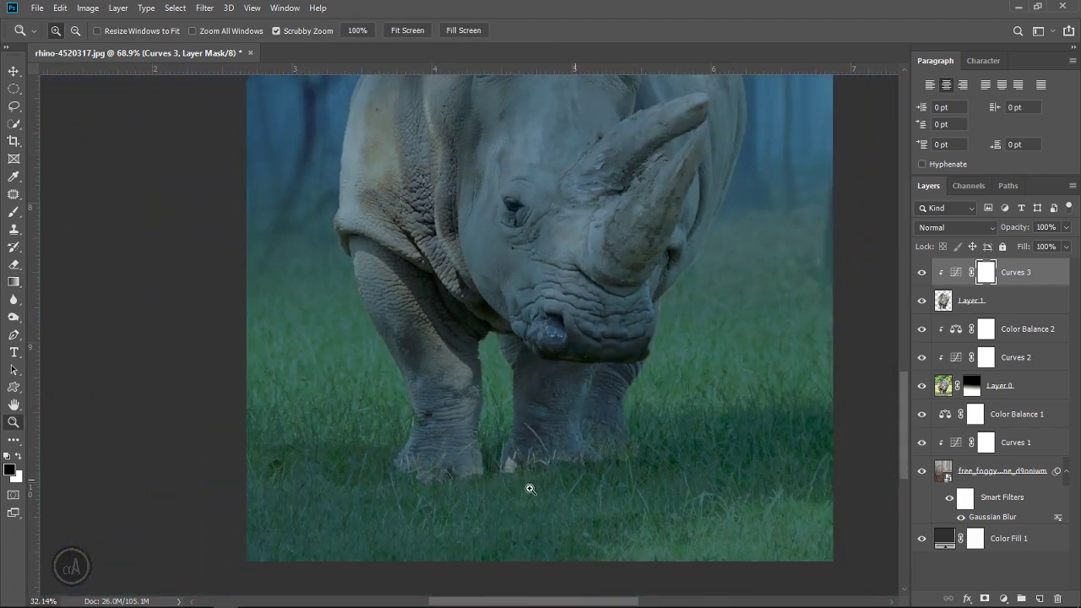
pyautogui.moveTo(542, 488); pyautogui.dragTo(541, 487)
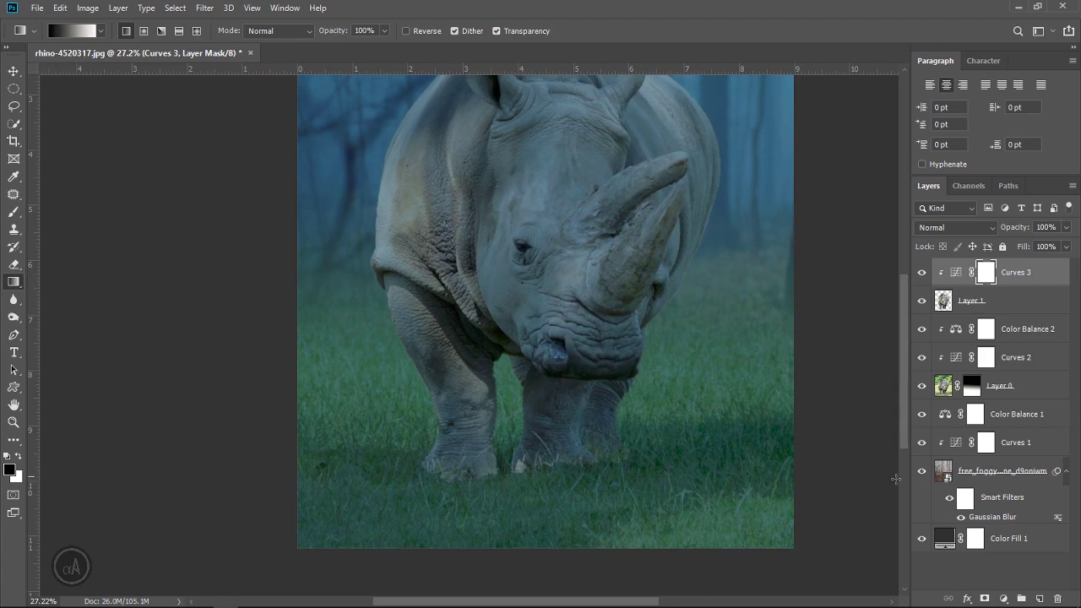
# - Raise the Curves 2 RGB top-right endpoint slightly to brighten the rhino
pyautogui.doubleClick(955, 358)
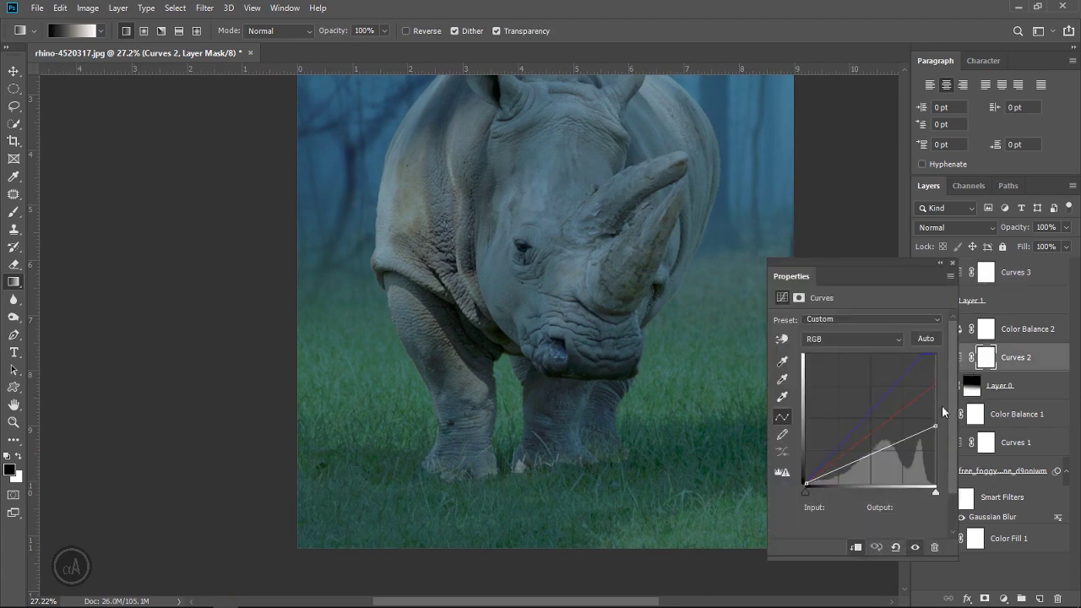
pyautogui.moveTo(935, 425); pyautogui.dragTo(935, 414)
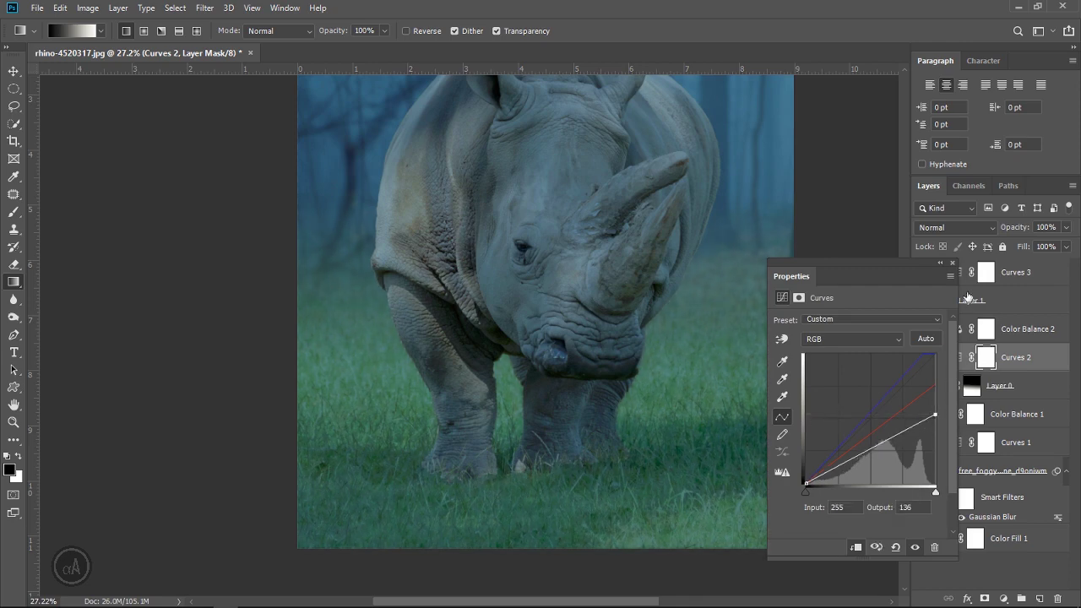
pyautogui.click(953, 263)
pyautogui.scroll(2, 607, 435)
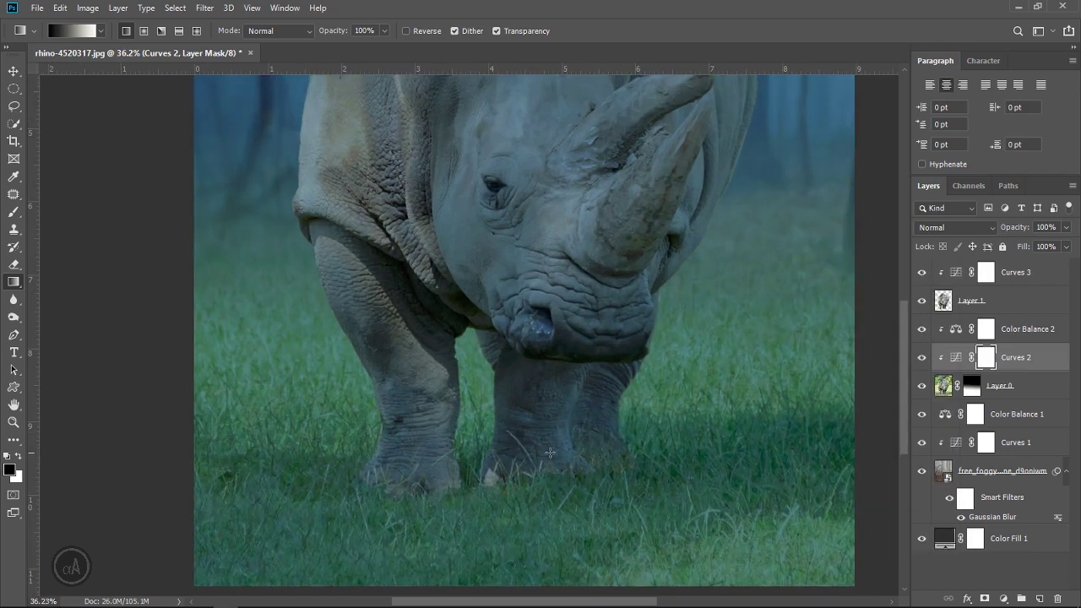
pyautogui.scroll(2, 523, 462)
# - Zoom and pan around the rhino composite, then select the Curves 3 layer
pyautogui.press('z')
pyautogui.scroll(2, 557, 488)
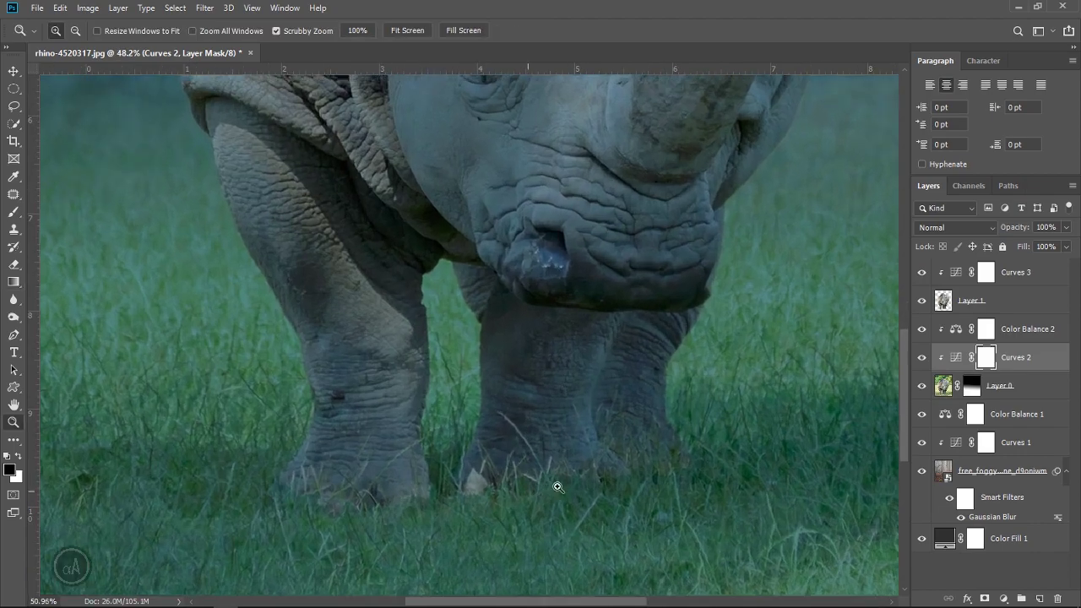
pyautogui.scroll(1, 566, 486)
pyautogui.scroll(-5, 570, 485)
pyautogui.scroll(-3, 569, 481)
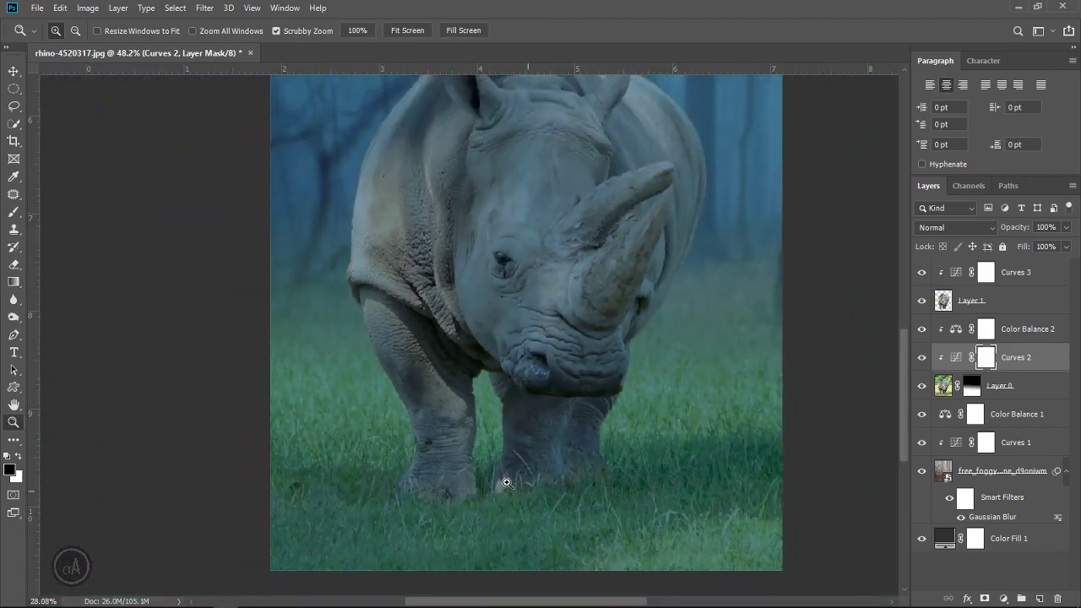
pyautogui.scroll(-1, 574, 464)
pyautogui.press('g')
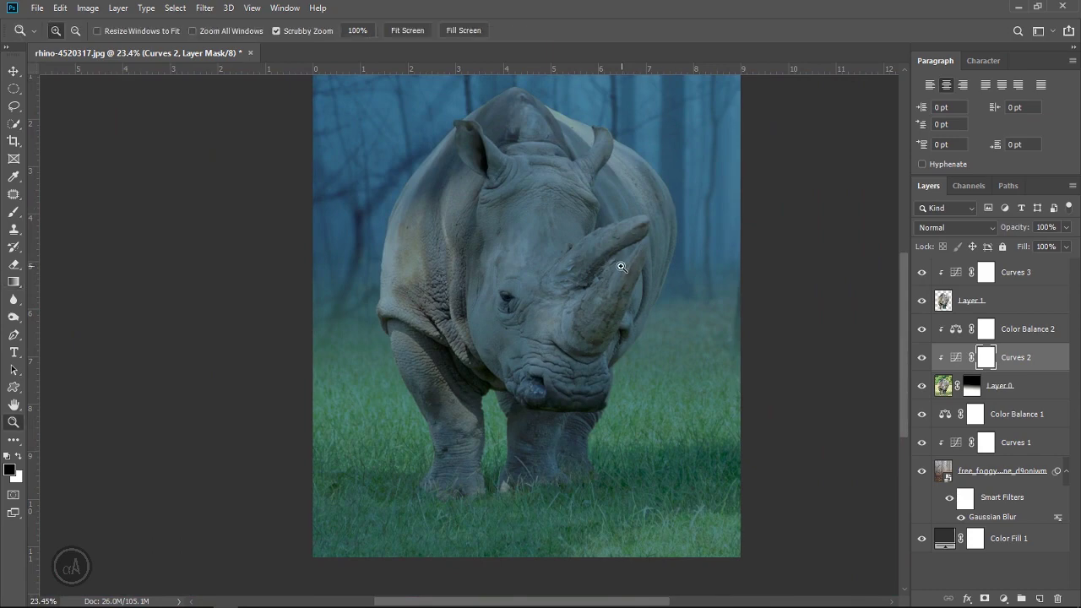
pyautogui.press('space')
pyautogui.scroll(-1, 599, 295)
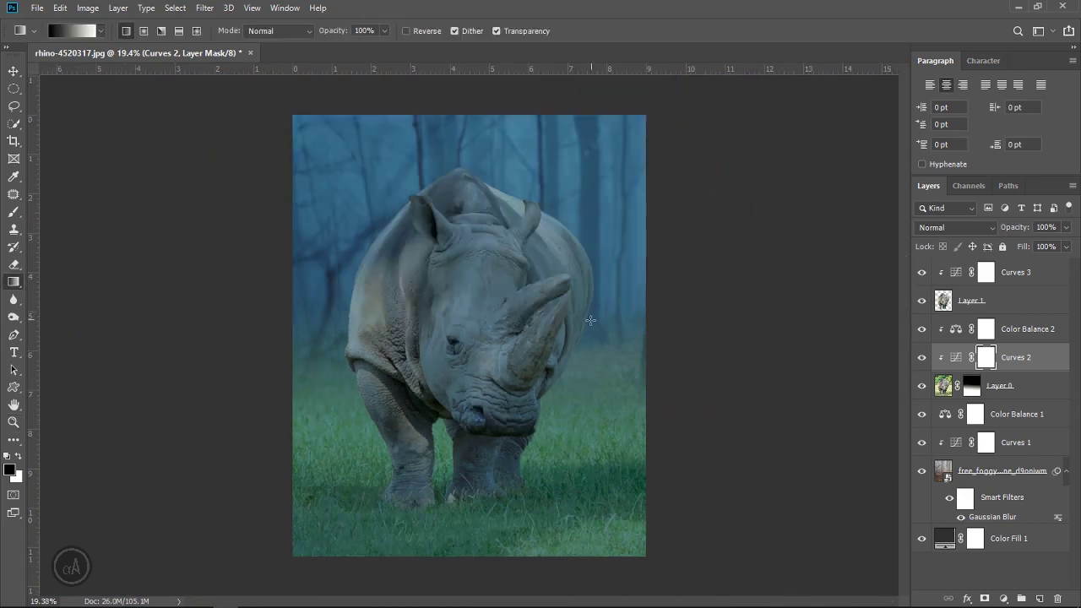
pyautogui.press('h')
pyautogui.scroll(1, 524, 366)
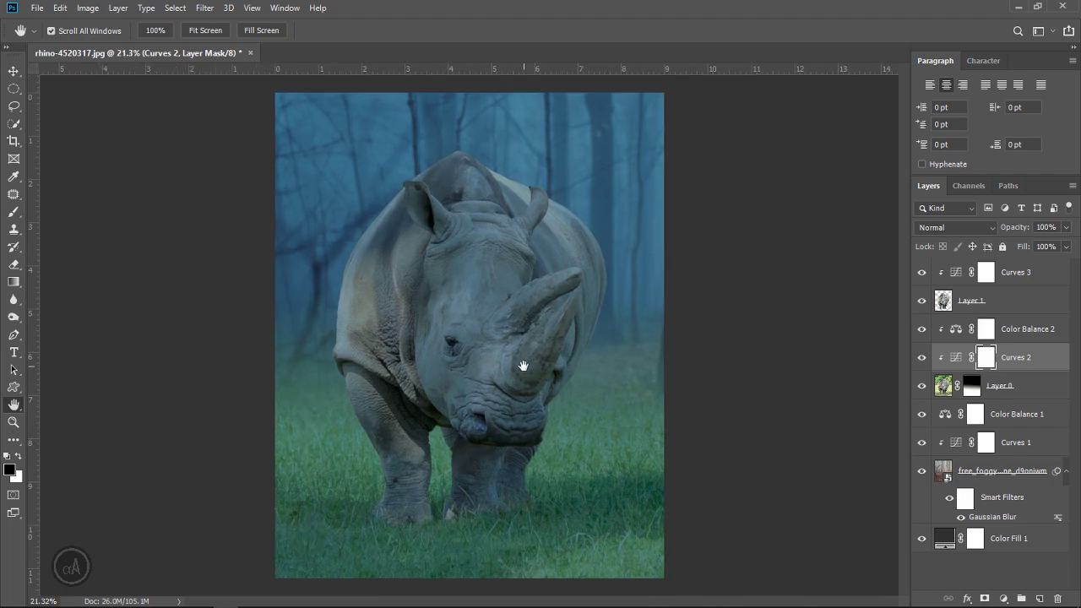
pyautogui.click(1025, 276)
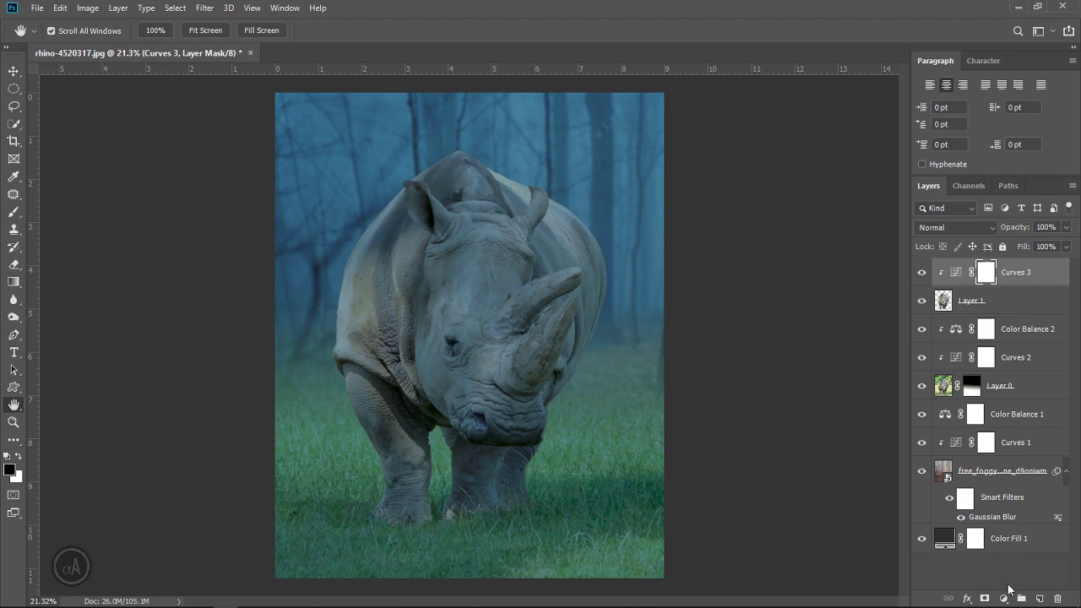
# - Add a Color Balance adjustment clipped to the rhino, midtones -10 cyan-red and +10 blue
pyautogui.click(1004, 599)
pyautogui.click(984, 476)
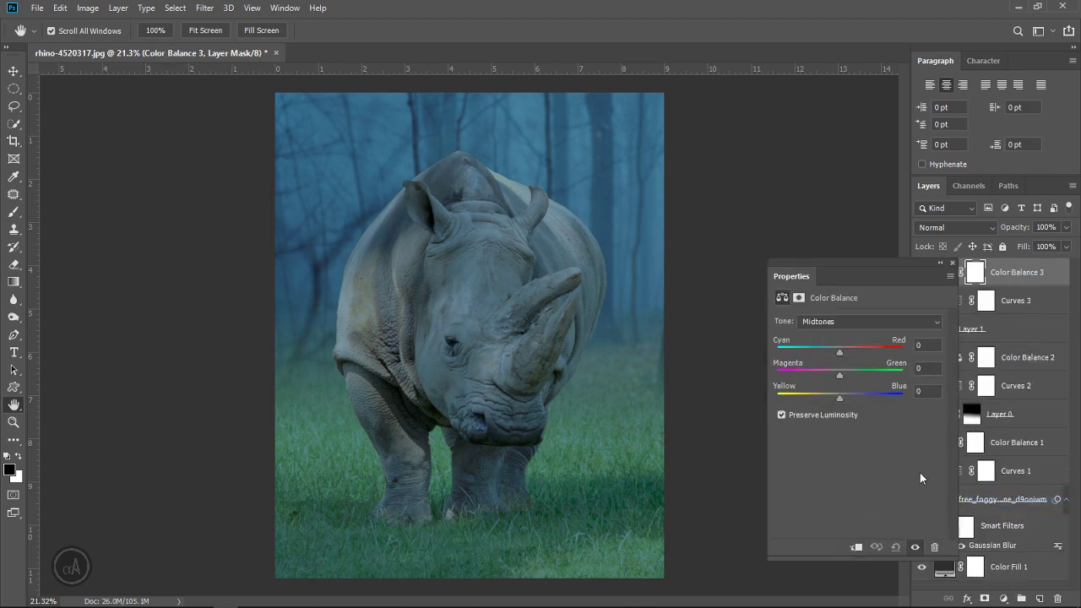
pyautogui.click(855, 548)
pyautogui.moveTo(836, 350); pyautogui.dragTo(833, 348)
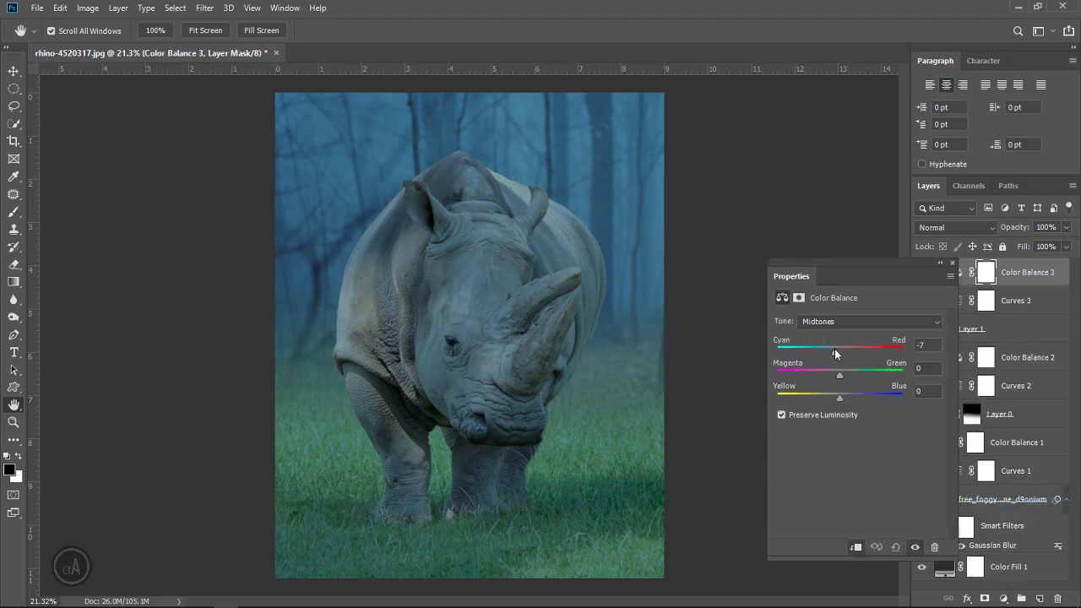
pyautogui.moveTo(842, 395); pyautogui.dragTo(845, 394)
pyautogui.click(955, 265)
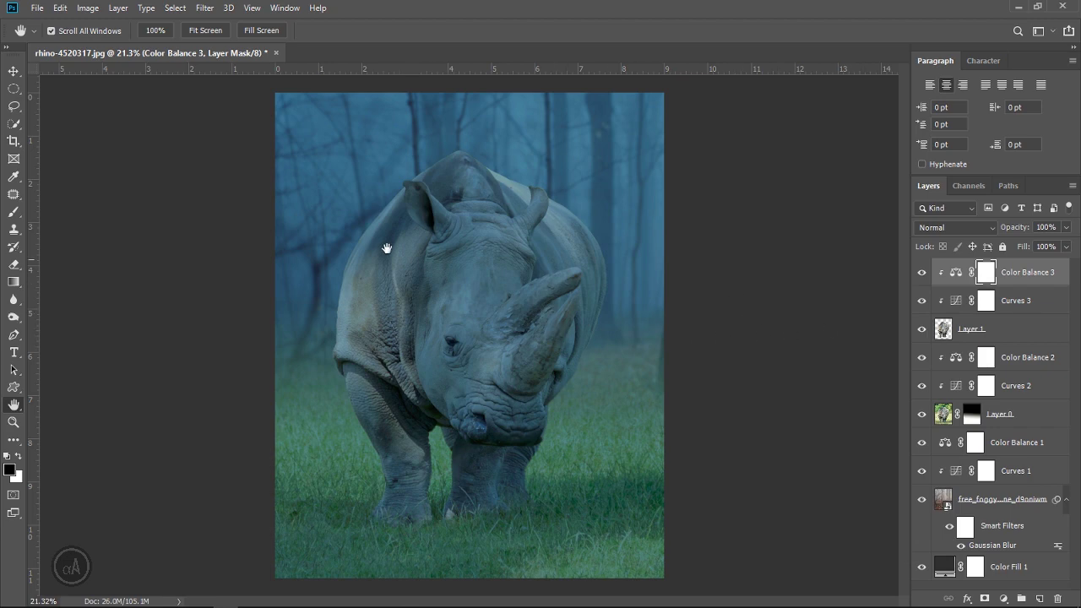
# - Place the boy_with_lantern photo as an embedded top layer and commit it
pyautogui.click(37, 7)
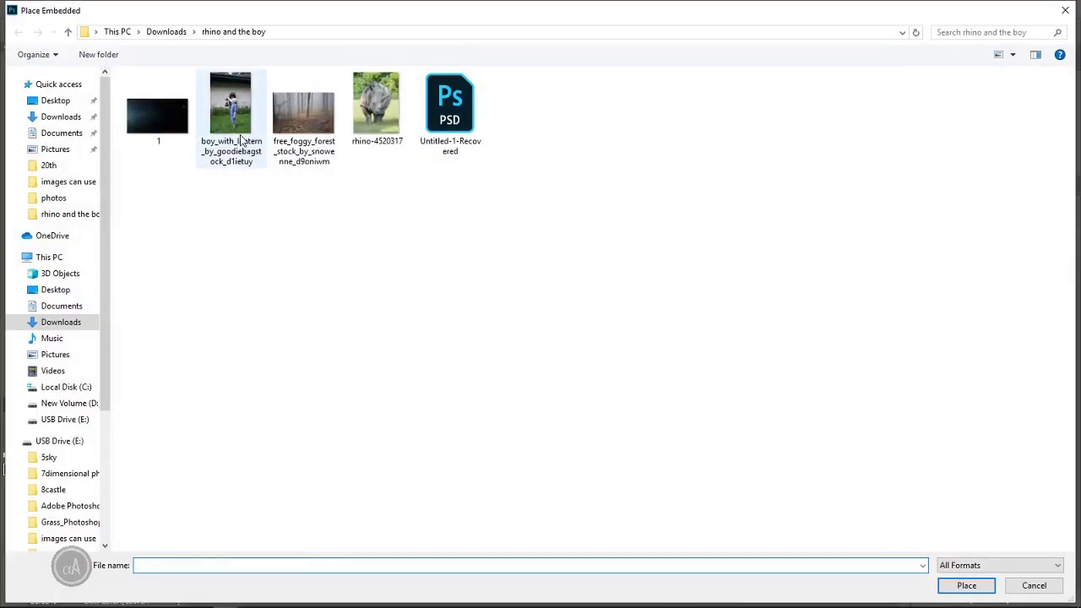
pyautogui.click(241, 135)
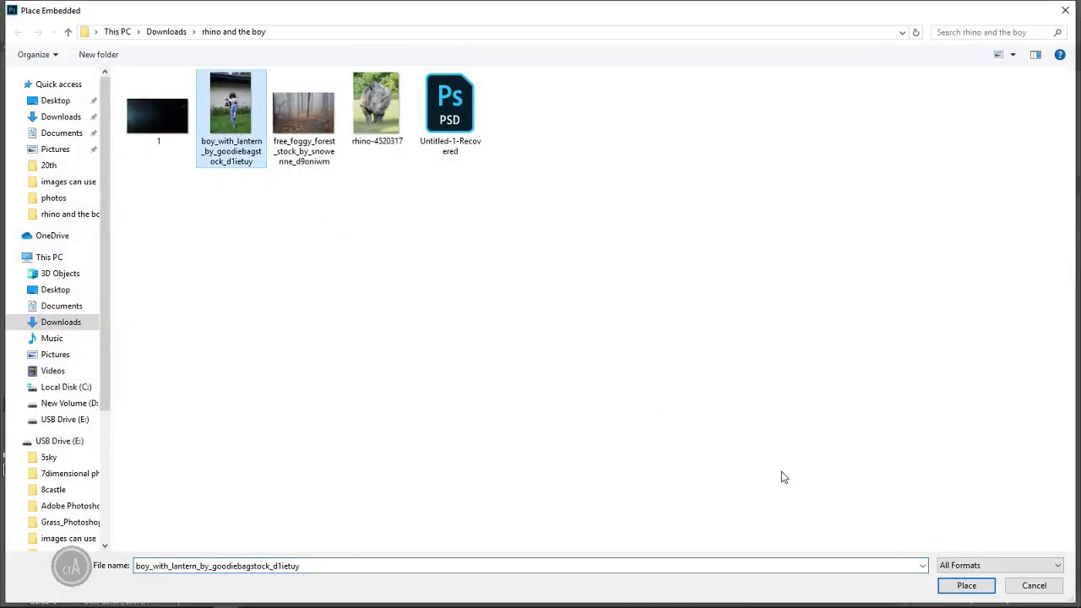
pyautogui.click(967, 585)
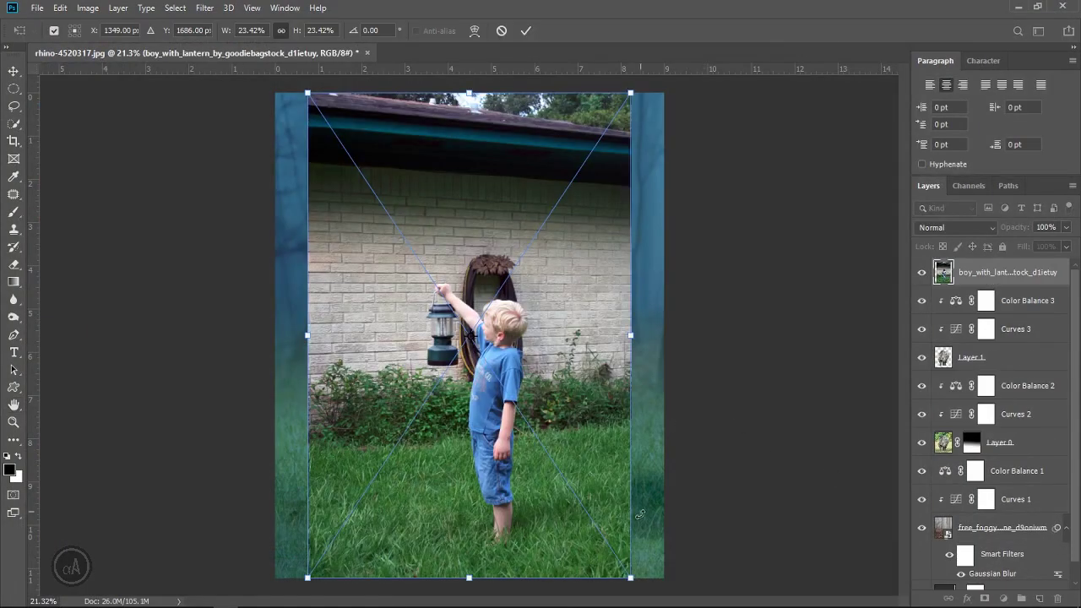
pyautogui.click(525, 30)
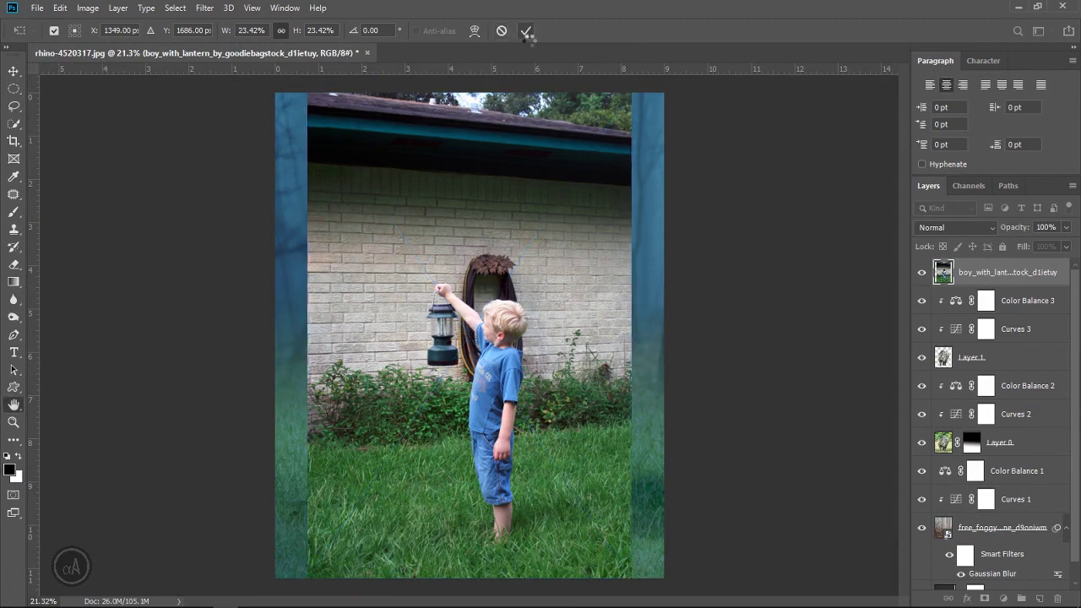
pyautogui.click(17, 126)
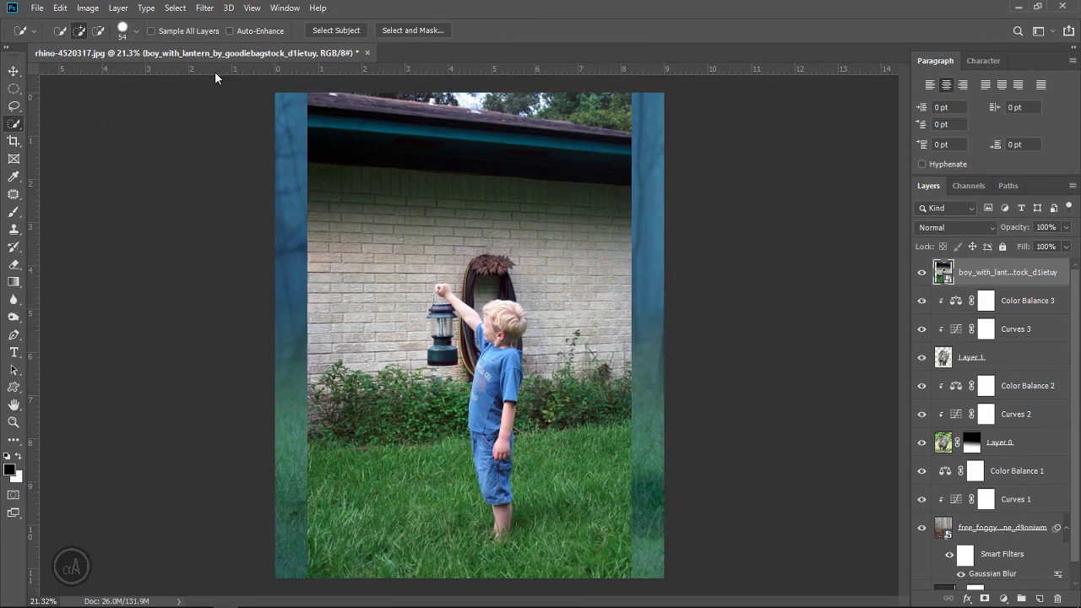
# - Select the boy as subject and add his raised arm and lantern to the selection
pyautogui.click(348, 32)
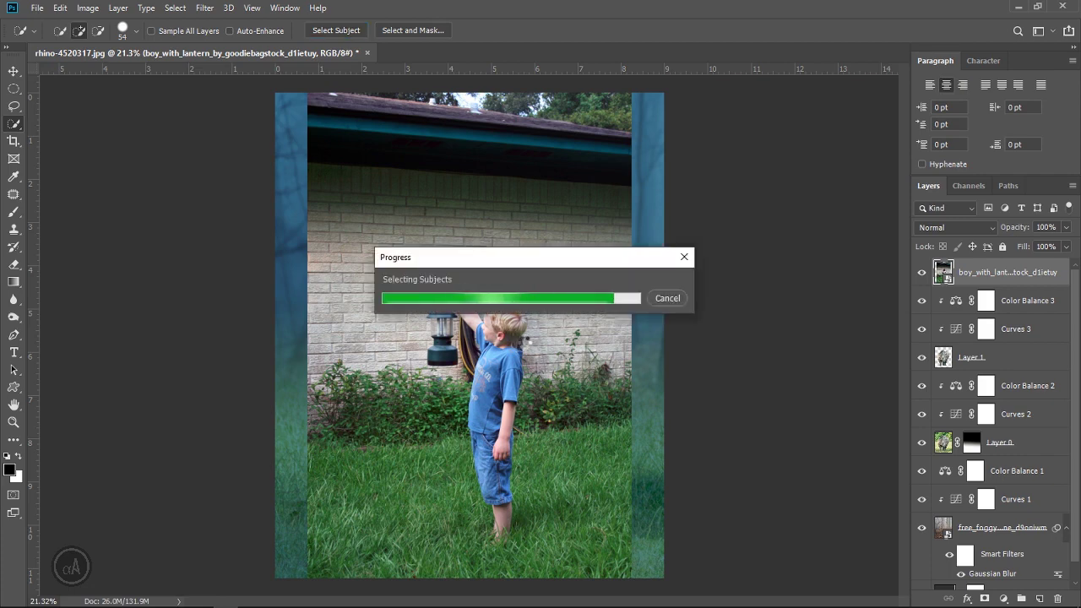
pyautogui.moveTo(468, 311); pyautogui.dragTo(507, 312)
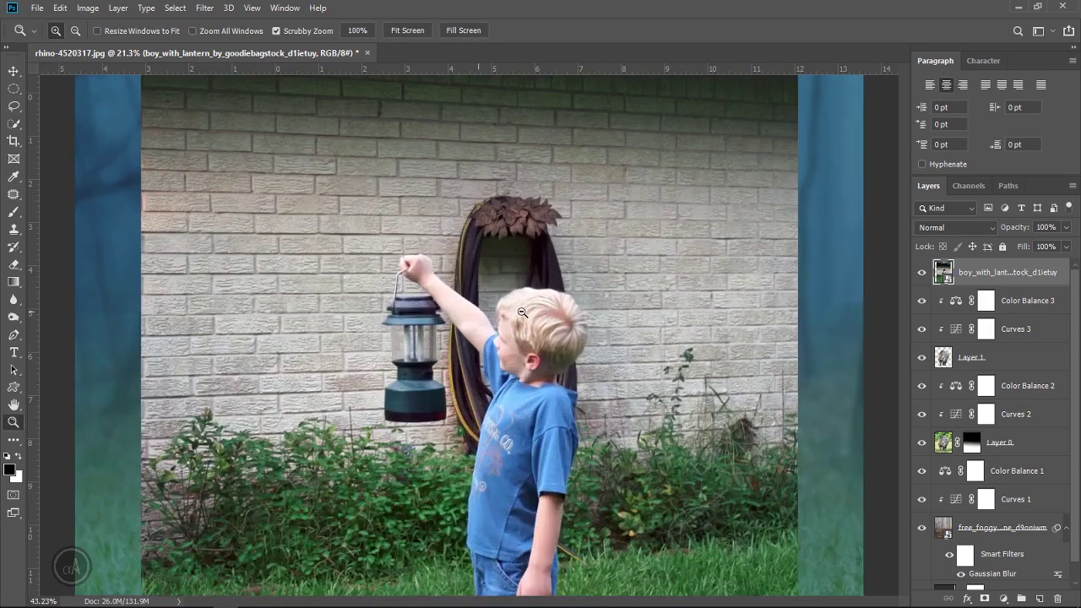
pyautogui.moveTo(478, 267)
pyautogui.mouseDown()
pyautogui.moveTo(530, 238)
pyautogui.moveTo(460, 249)
pyautogui.mouseUp()
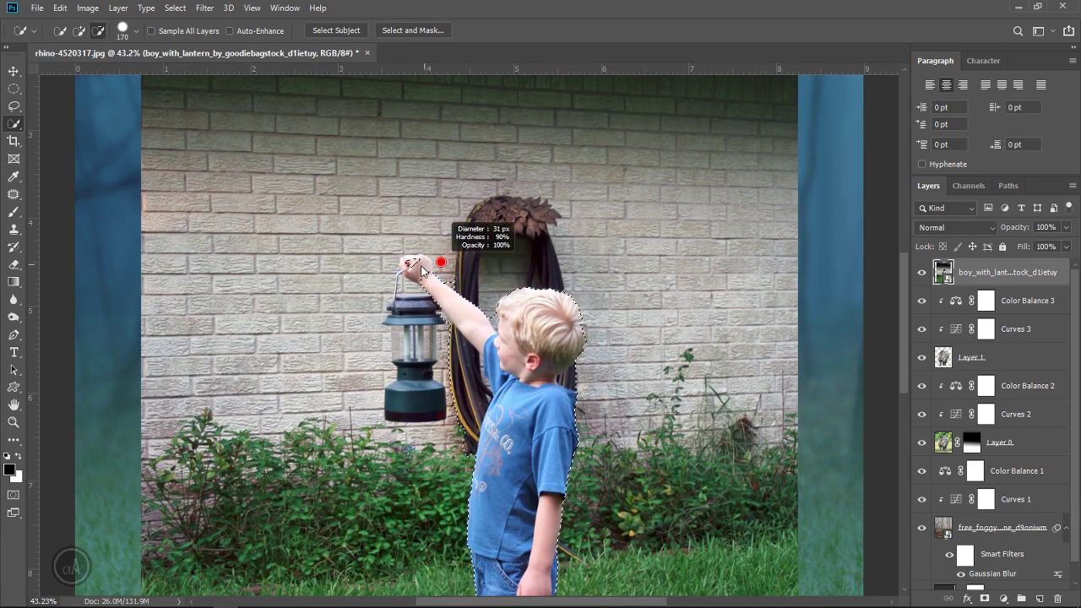
pyautogui.moveTo(427, 264); pyautogui.dragTo(467, 307)
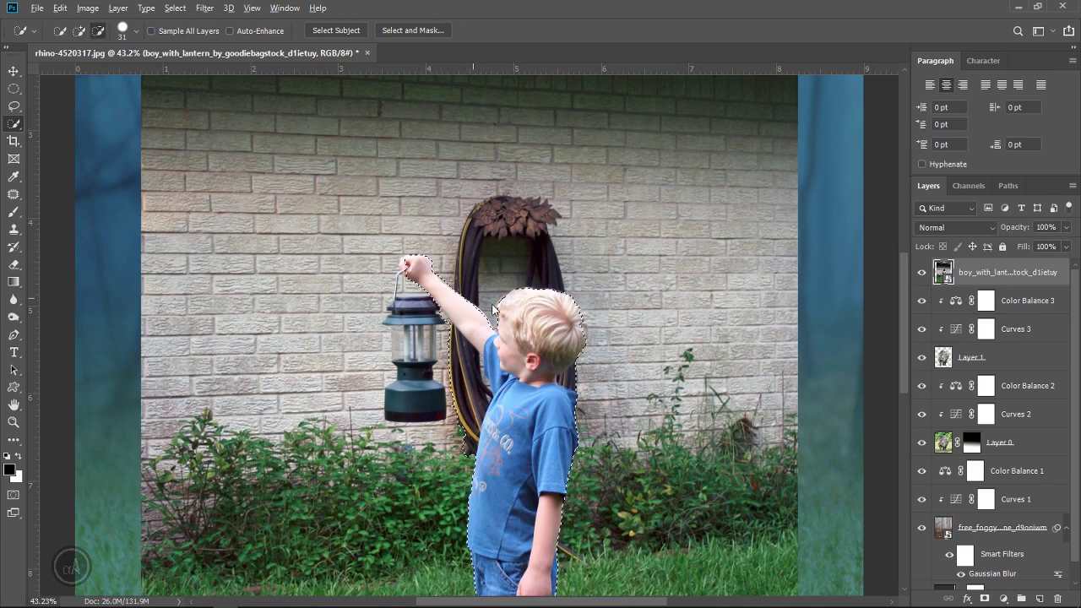
pyautogui.moveTo(412, 358); pyautogui.dragTo(405, 334)
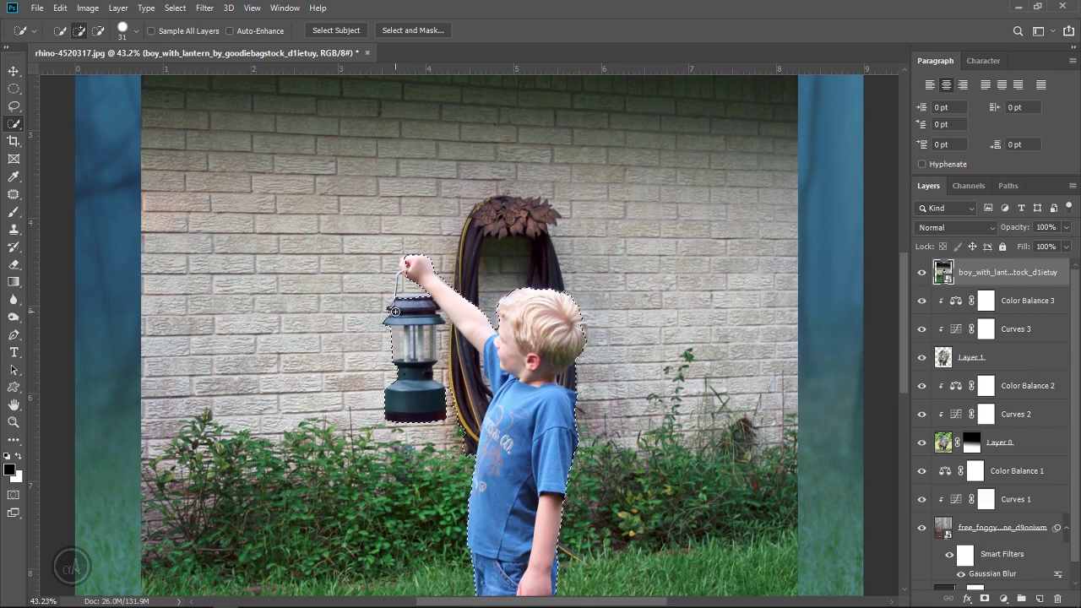
pyautogui.moveTo(405, 335); pyautogui.dragTo(397, 283)
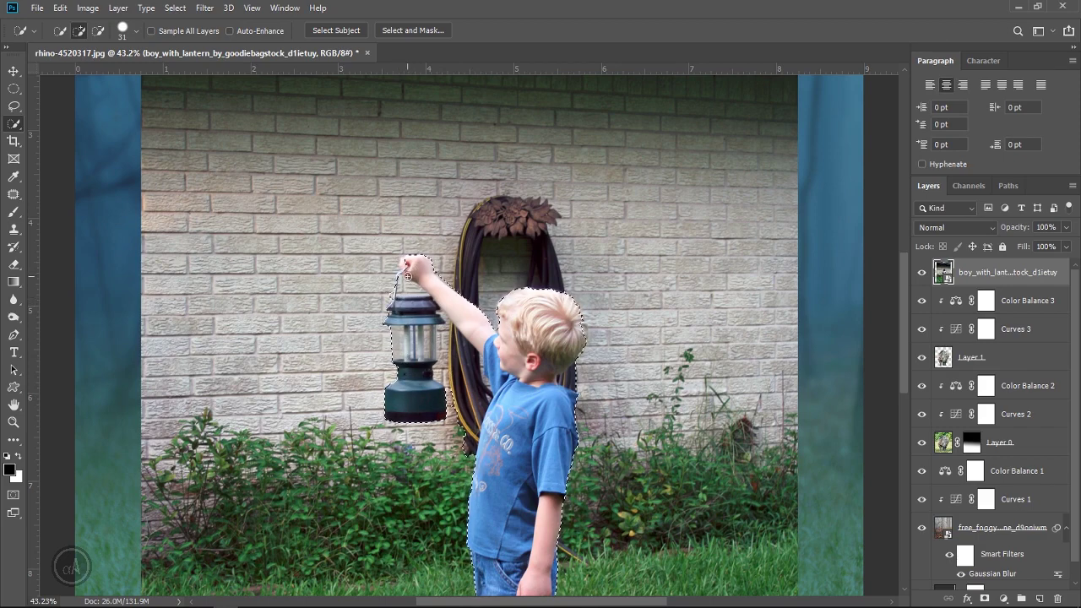
# - Subtract the hose between the boy's arm and shirt from the selection
pyautogui.press('alt')
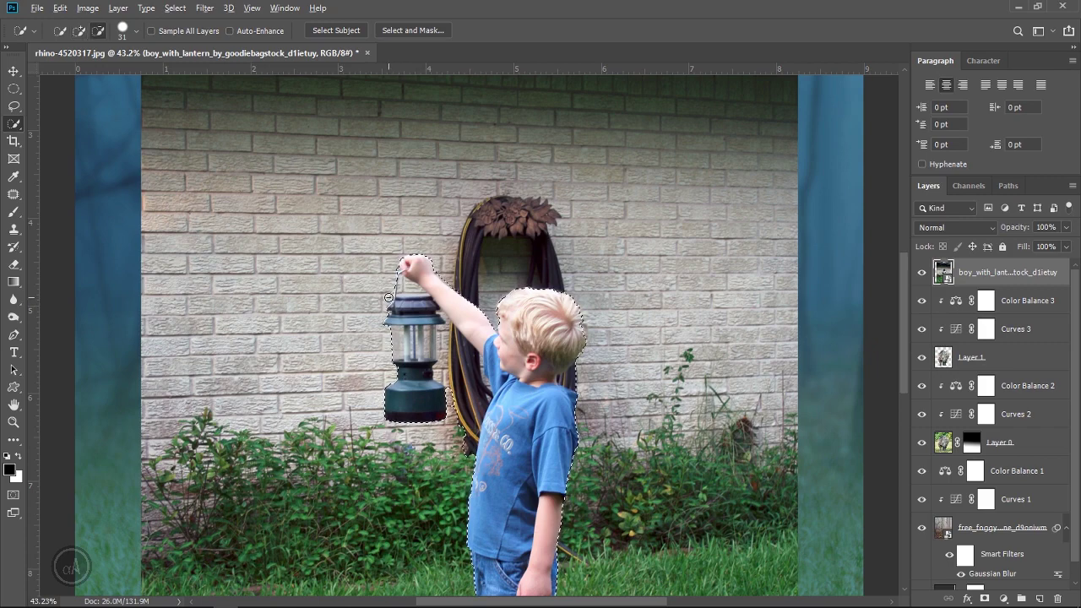
pyautogui.moveTo(467, 393)
pyautogui.mouseDown()
pyautogui.moveTo(451, 347)
pyautogui.moveTo(481, 385)
pyautogui.mouseUp()
pyautogui.keyDown('alt'); pyautogui.click(480, 385); pyautogui.keyUp('alt')
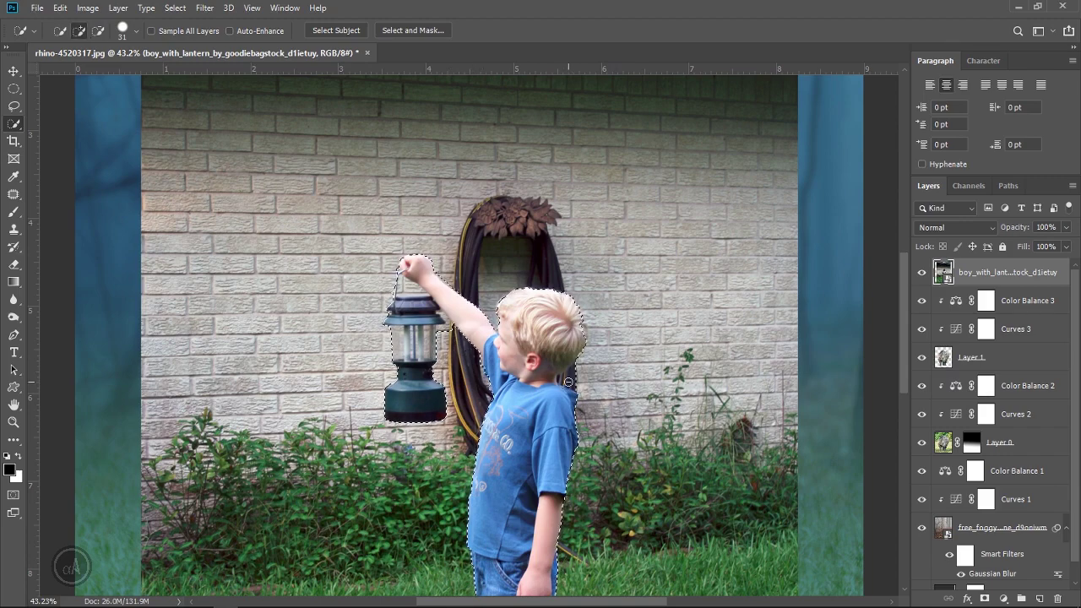
pyautogui.press('alt')
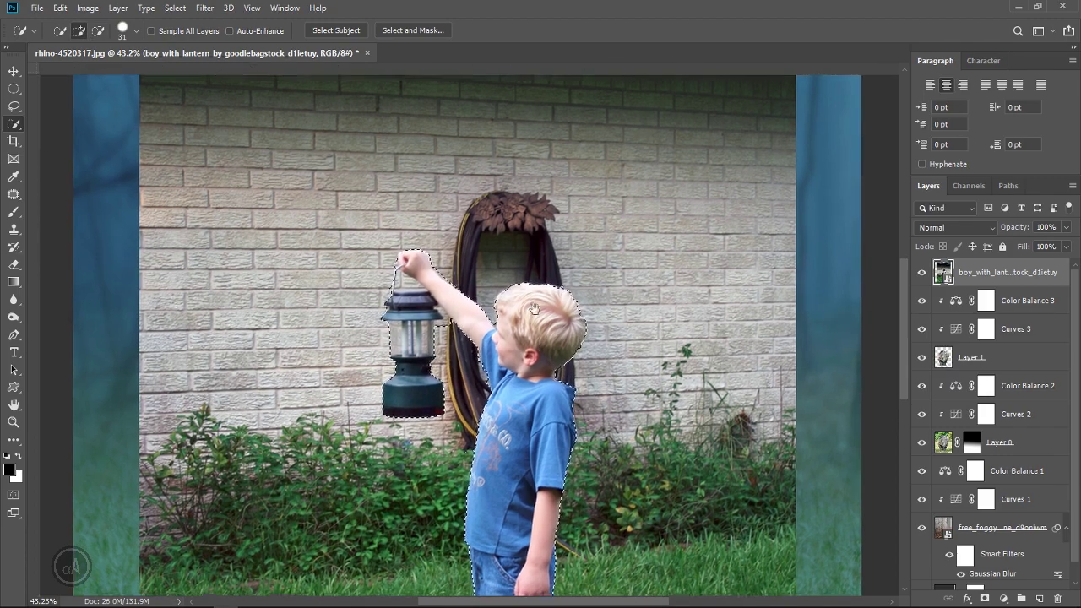
pyautogui.moveTo(487, 363); pyautogui.dragTo(463, 280)
# - With a size 13 Quick Selection brush, remove the gap between handle, hand and lantern
pyautogui.scroll(3, 440, 262)
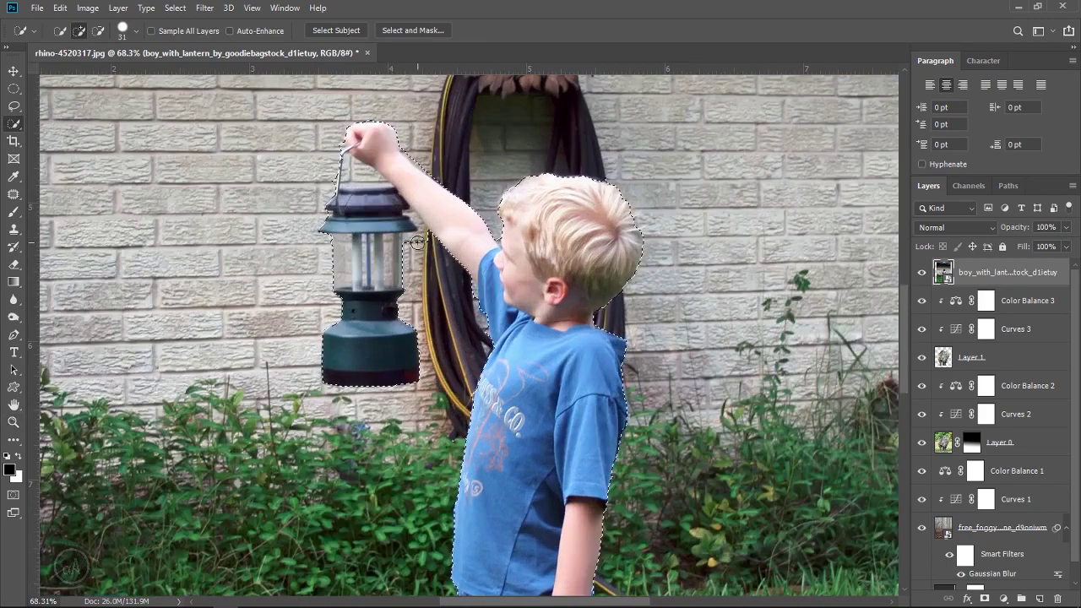
pyautogui.moveTo(426, 264); pyautogui.dragTo(416, 220)
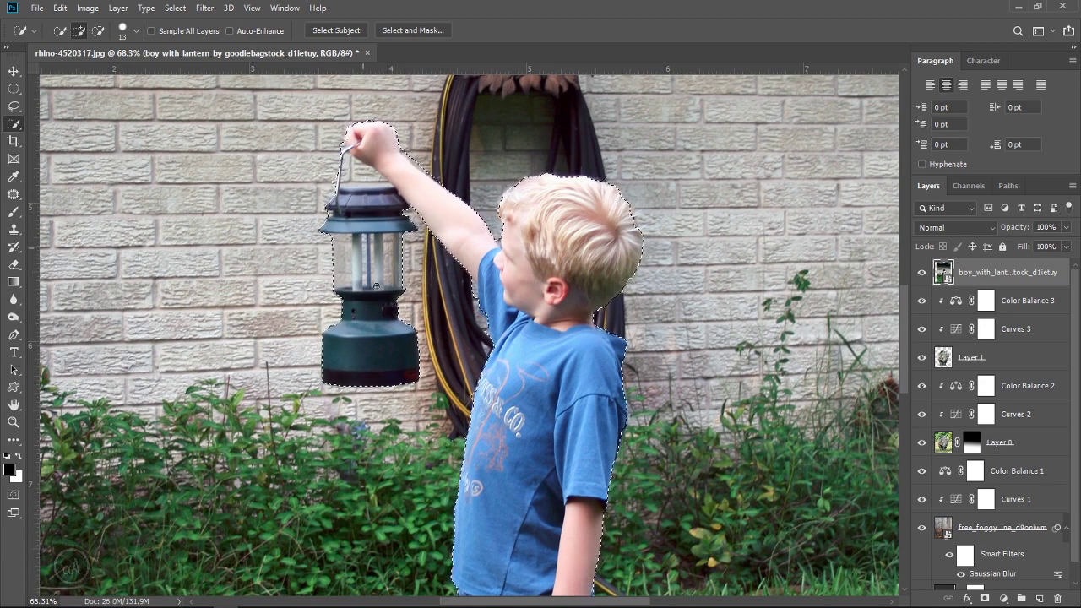
pyautogui.keyDown('alt'); pyautogui.scroll(1, 346, 219); pyautogui.keyUp('alt')
pyautogui.keyDown('alt'); pyautogui.scroll(1, 351, 230); pyautogui.keyUp('alt')
pyautogui.keyDown('alt'); pyautogui.scroll(1, 359, 244); pyautogui.keyUp('alt')
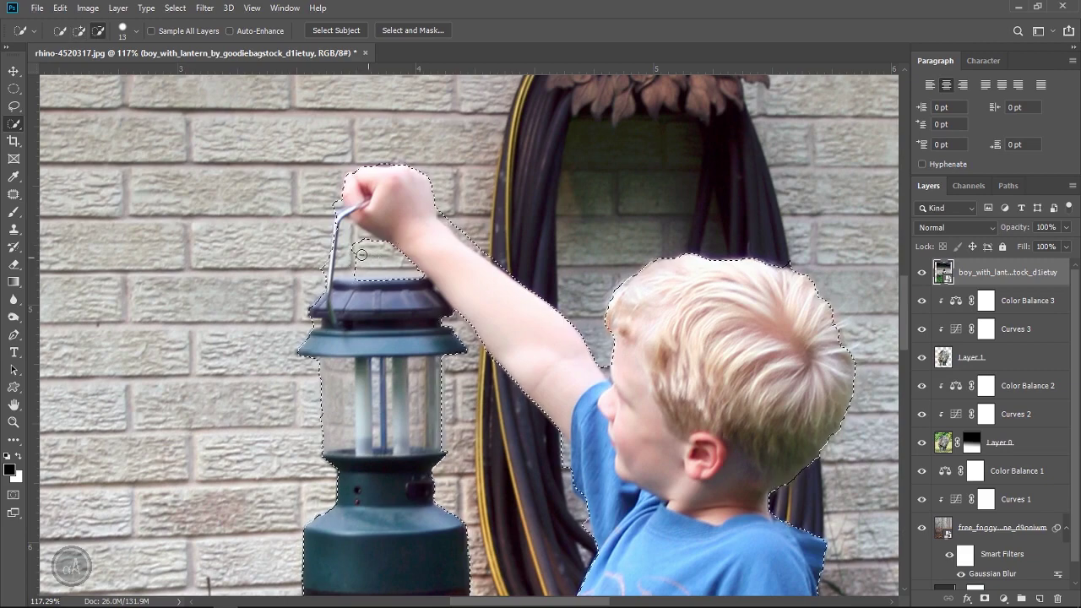
pyautogui.moveTo(364, 253)
pyautogui.keyDown('alt'); pyautogui.mouseDown()
pyautogui.moveTo(354, 238)
pyautogui.moveTo(347, 245)
pyautogui.mouseUp(); pyautogui.keyUp('alt')
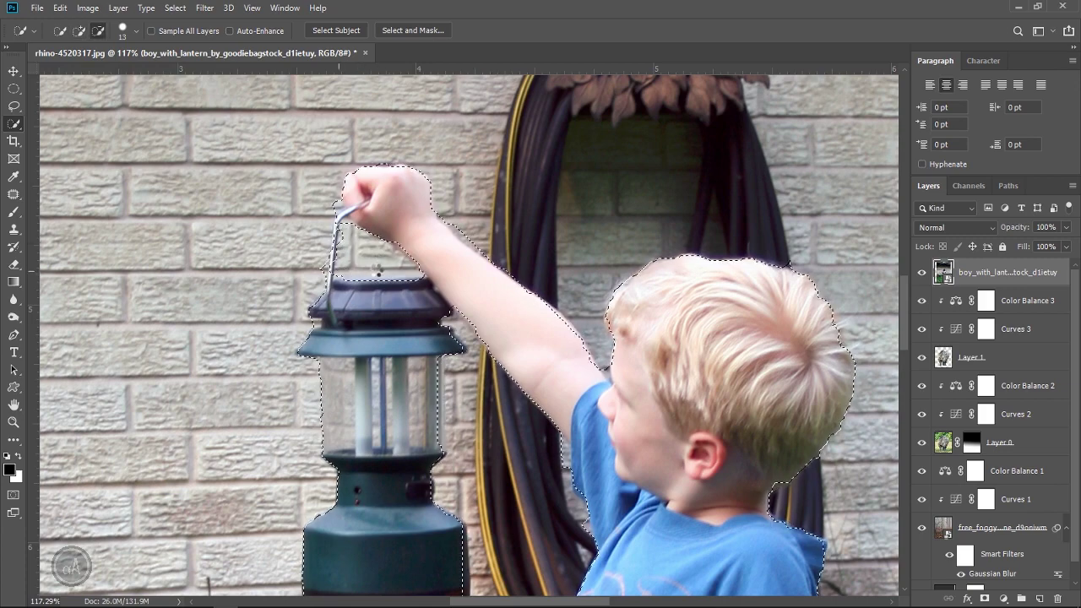
pyautogui.moveTo(377, 270); pyautogui.dragTo(349, 280)
# - Cut the remaining handle gaps from the selection with the Lasso and Polygonal Lasso
pyautogui.press('l')
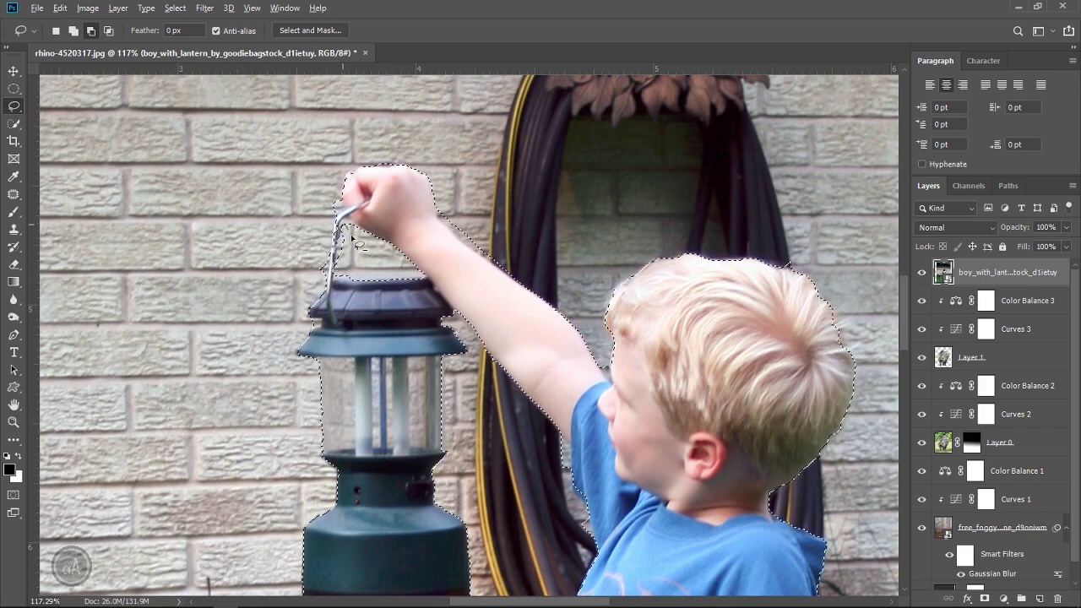
pyautogui.moveTo(347, 271); pyautogui.dragTo(350, 278)
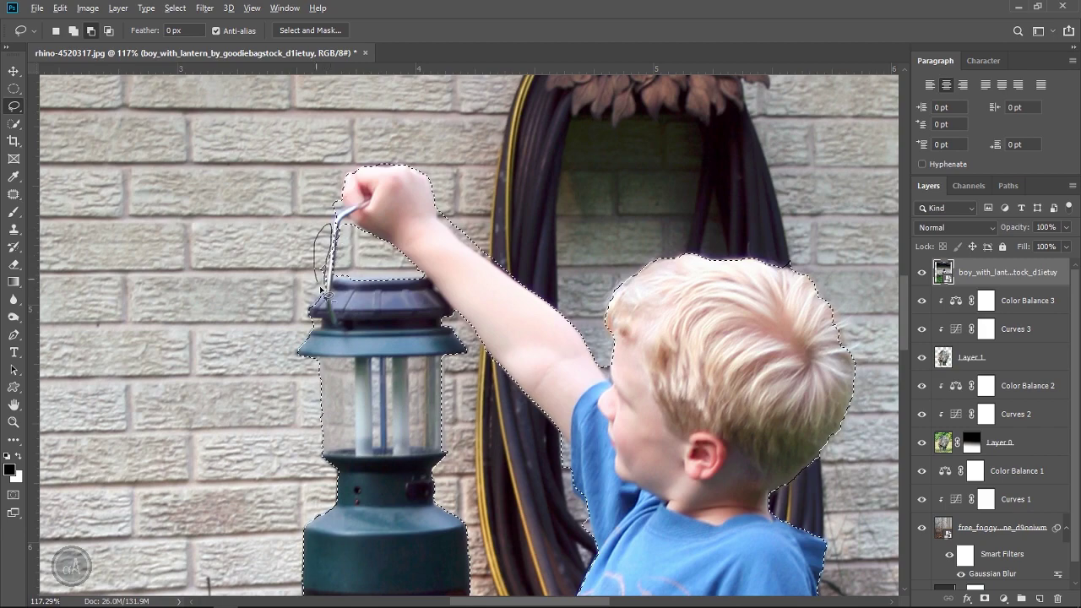
pyautogui.moveTo(322, 289); pyautogui.dragTo(345, 287)
pyautogui.press('w')
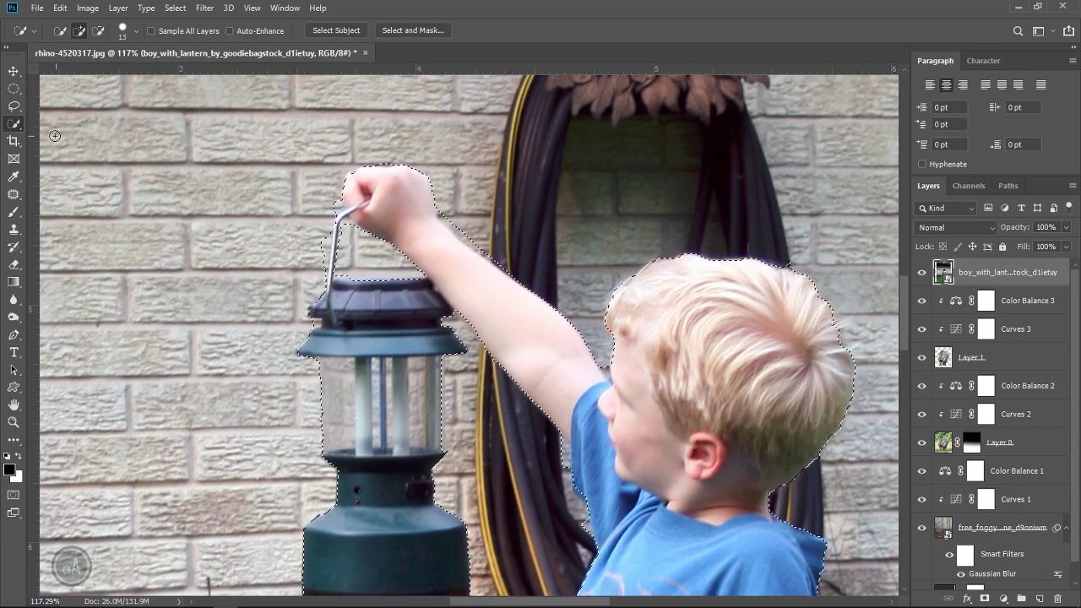
pyautogui.rightClick(15, 125)
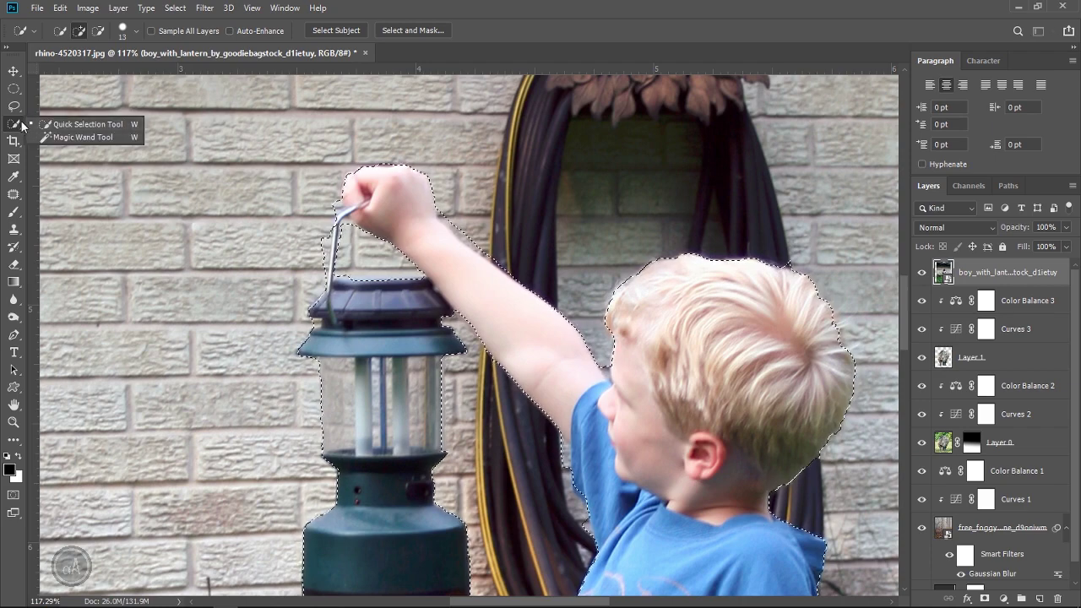
pyautogui.rightClick(14, 105)
pyautogui.click(80, 119)
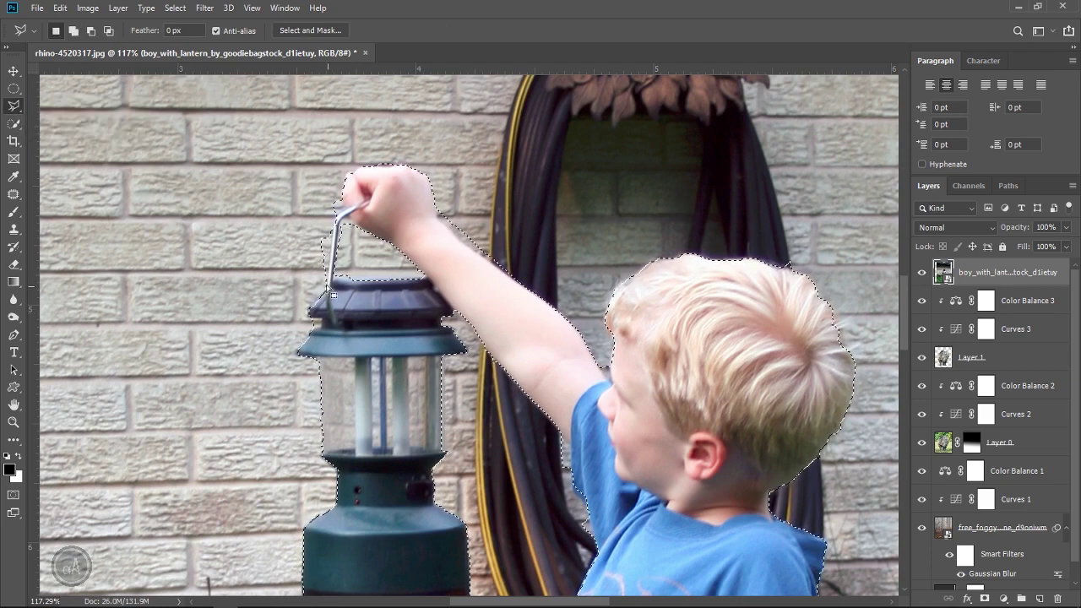
pyautogui.press('alt')
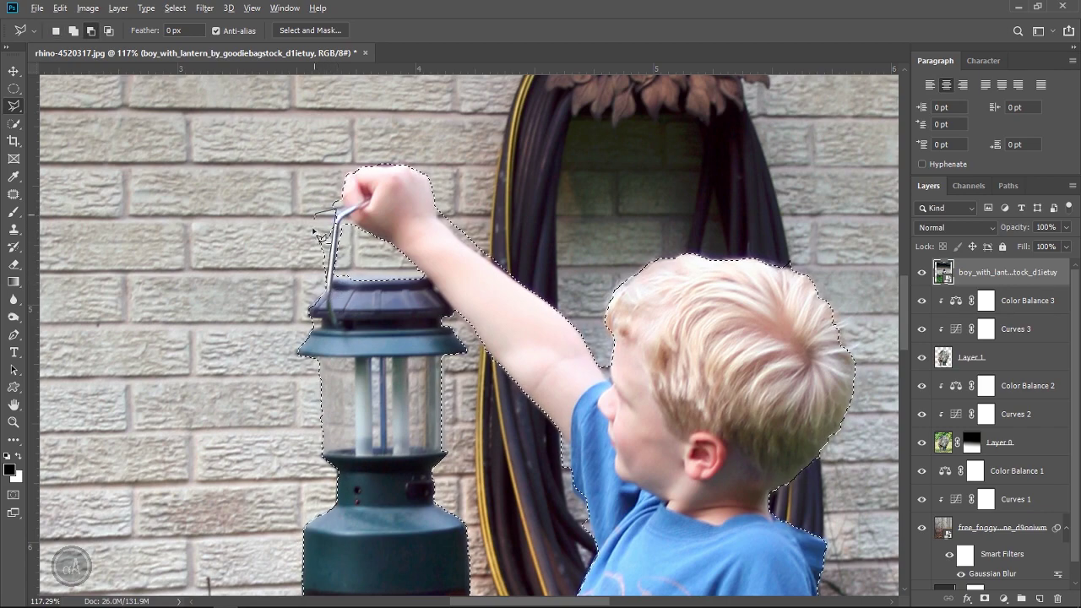
pyautogui.click(332, 284)
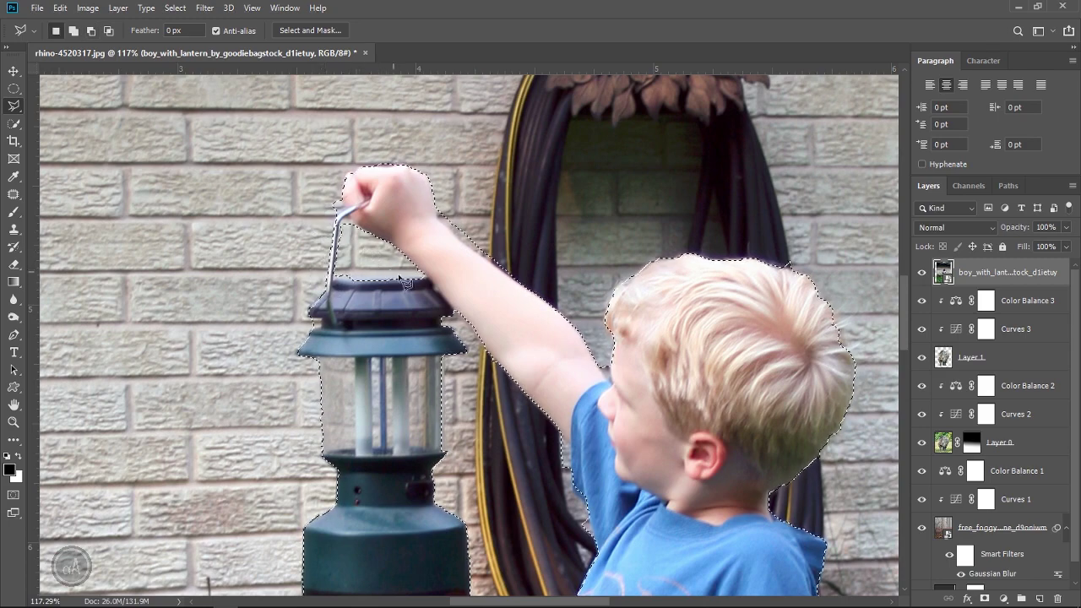
# - Add the boy's feet to the selection and turn it into a layer mask on the boy layer
pyautogui.press('w')
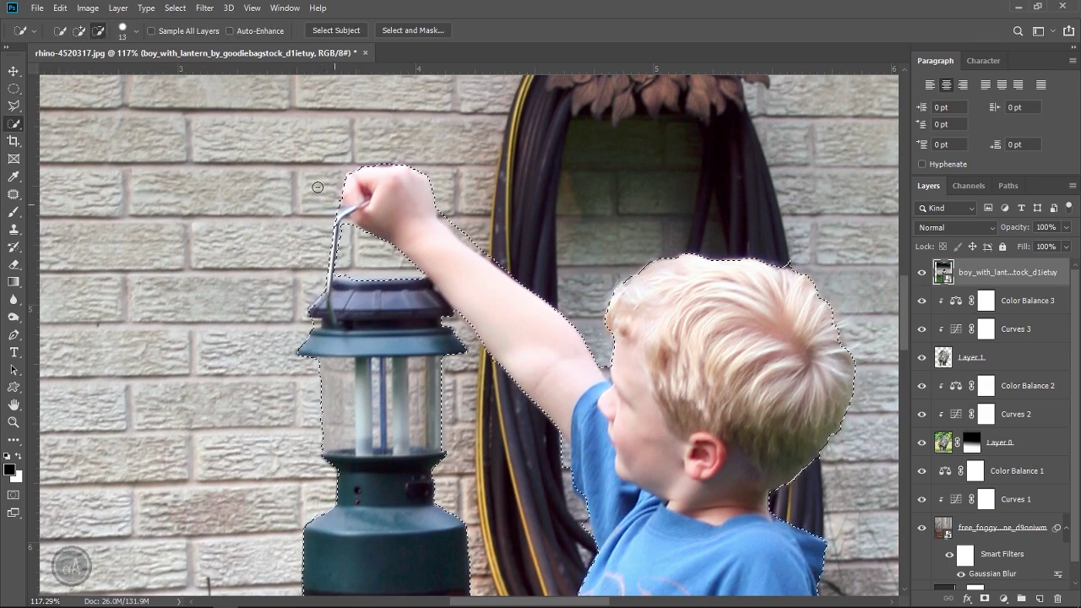
pyautogui.moveTo(513, 362); pyautogui.dragTo(429, 189)
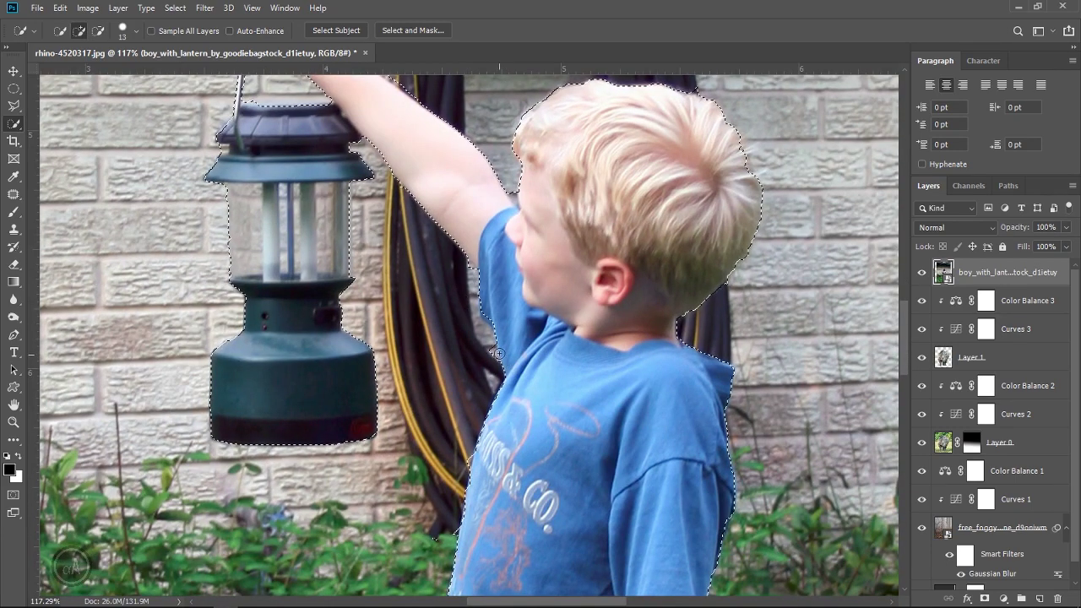
pyautogui.moveTo(572, 398)
pyautogui.mouseDown()
pyautogui.moveTo(565, 380)
pyautogui.moveTo(597, 402)
pyautogui.moveTo(580, 321)
pyautogui.mouseUp()
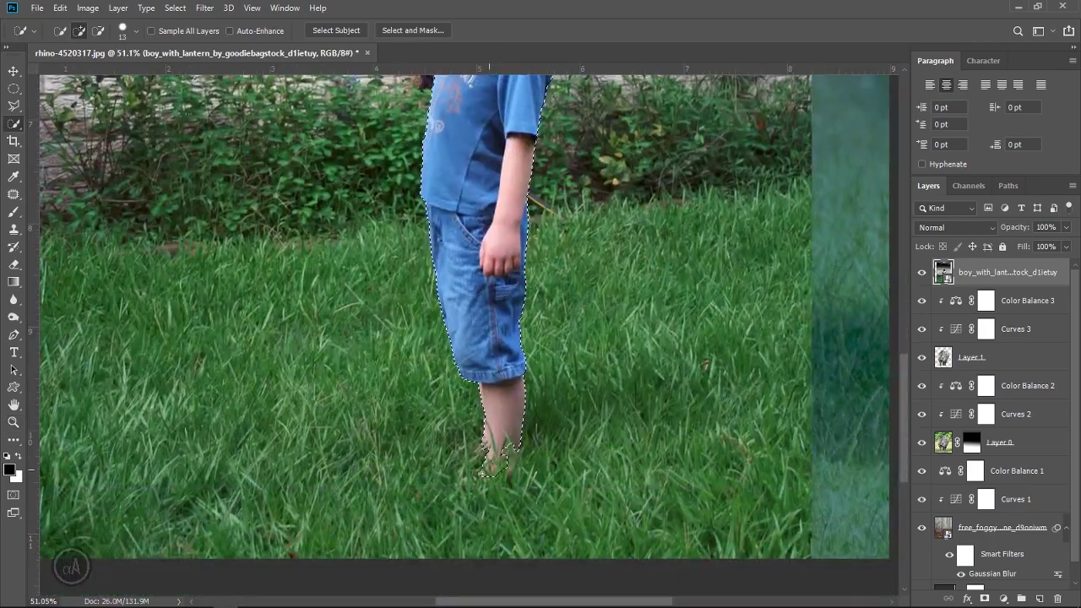
pyautogui.moveTo(500, 461); pyautogui.dragTo(469, 473)
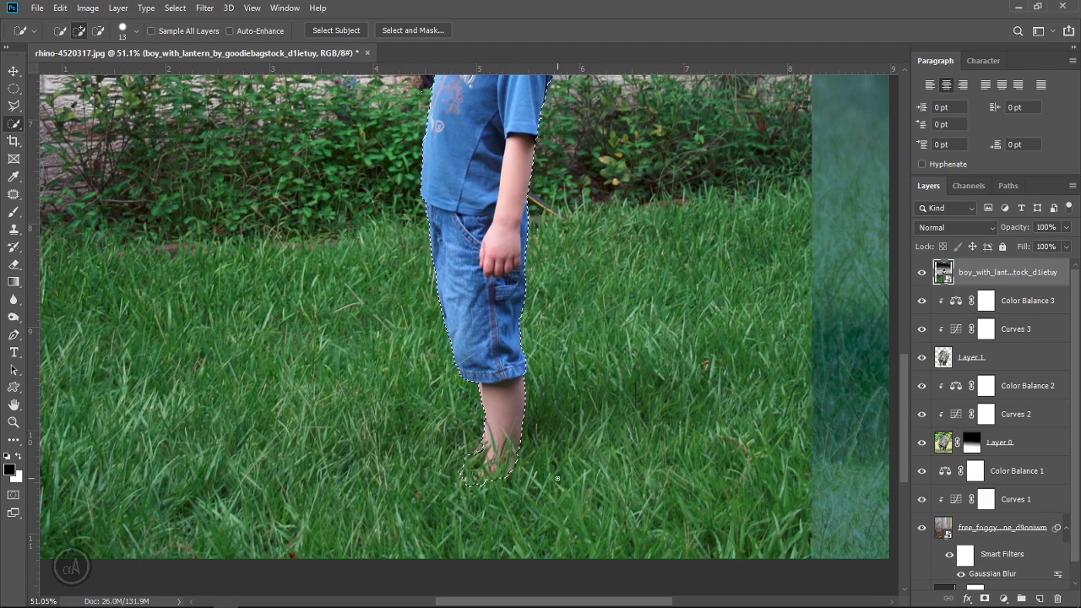
pyautogui.scroll(-2, 517, 387)
pyautogui.scroll(-2, 517, 387)
pyautogui.scroll(-1, 517, 387)
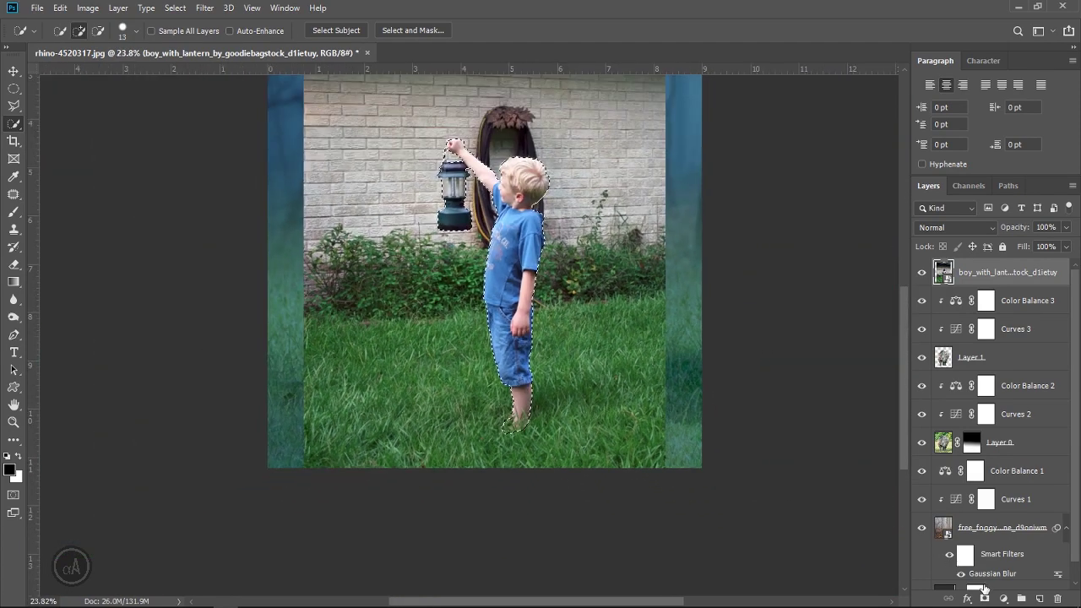
pyautogui.click(983, 599)
pyautogui.scroll(-2, 437, 312)
# - Free Transform the boy to 51.48% and set him in the grass beside the rhino's horn
pyautogui.press('v')
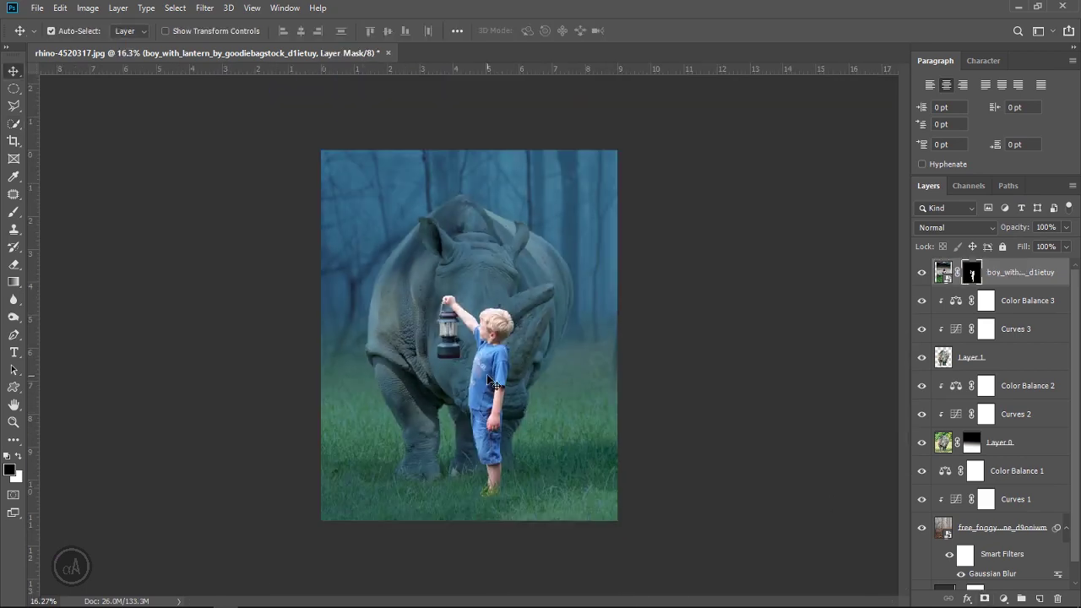
pyautogui.moveTo(488, 376)
pyautogui.mouseDown()
pyautogui.moveTo(534, 389)
pyautogui.moveTo(553, 370)
pyautogui.mouseUp()
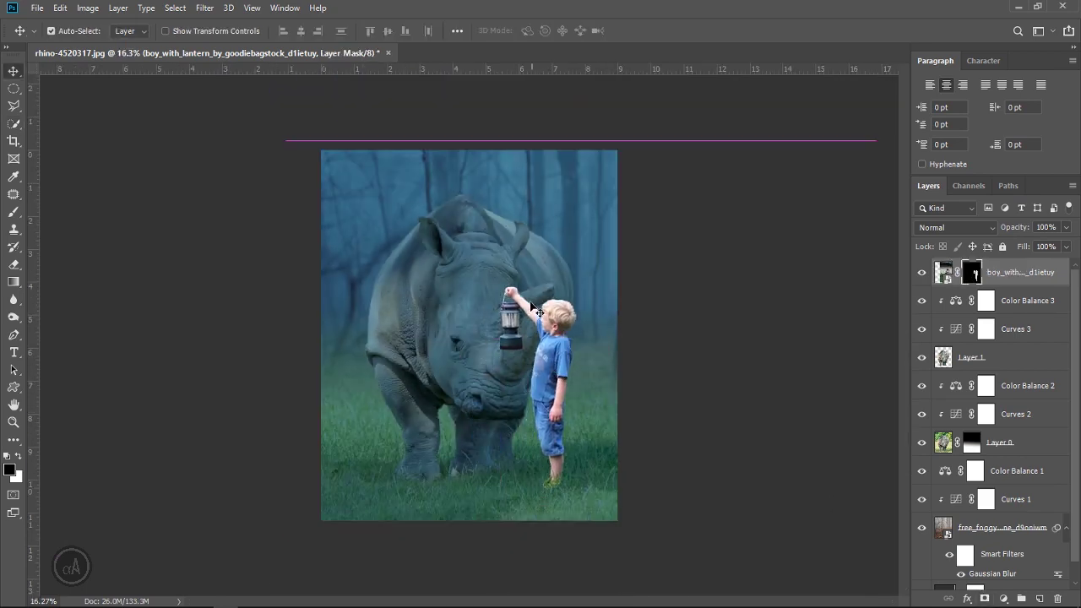
pyautogui.click(60, 8)
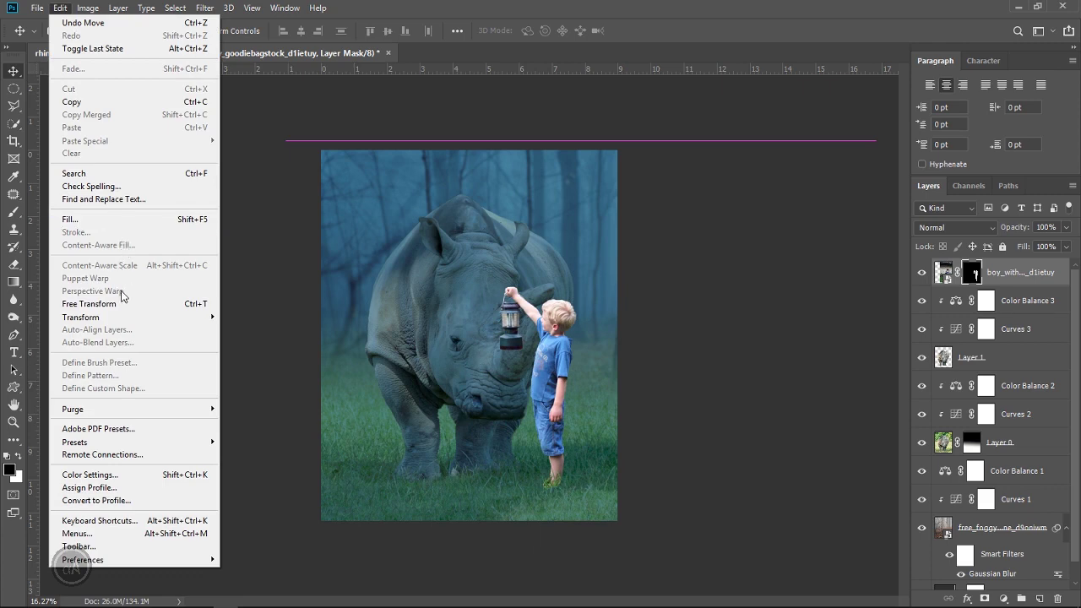
pyautogui.click(123, 304)
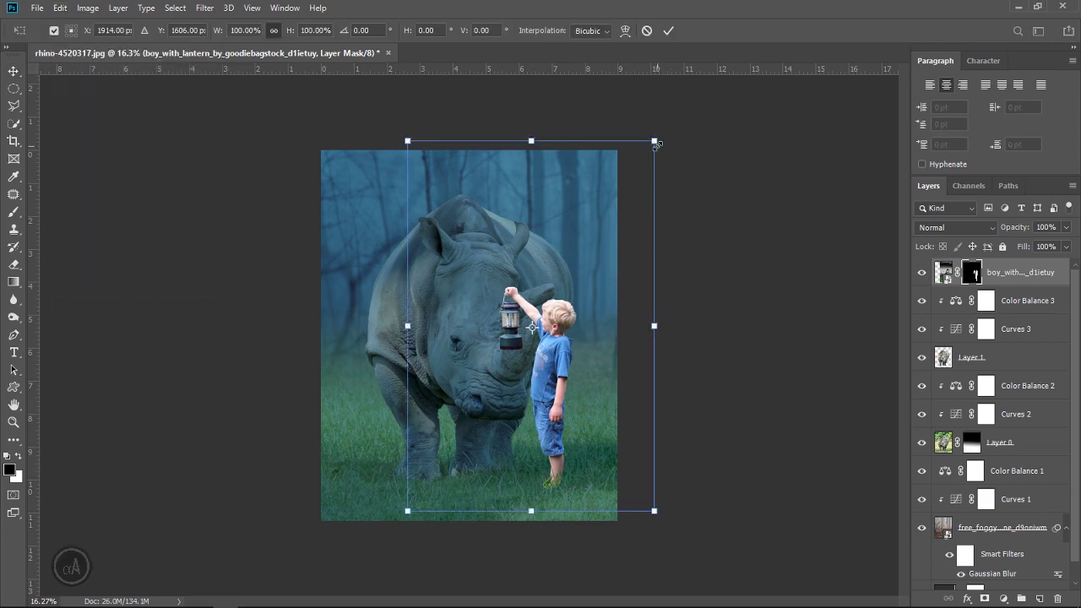
pyautogui.moveTo(655, 144); pyautogui.dragTo(605, 215)
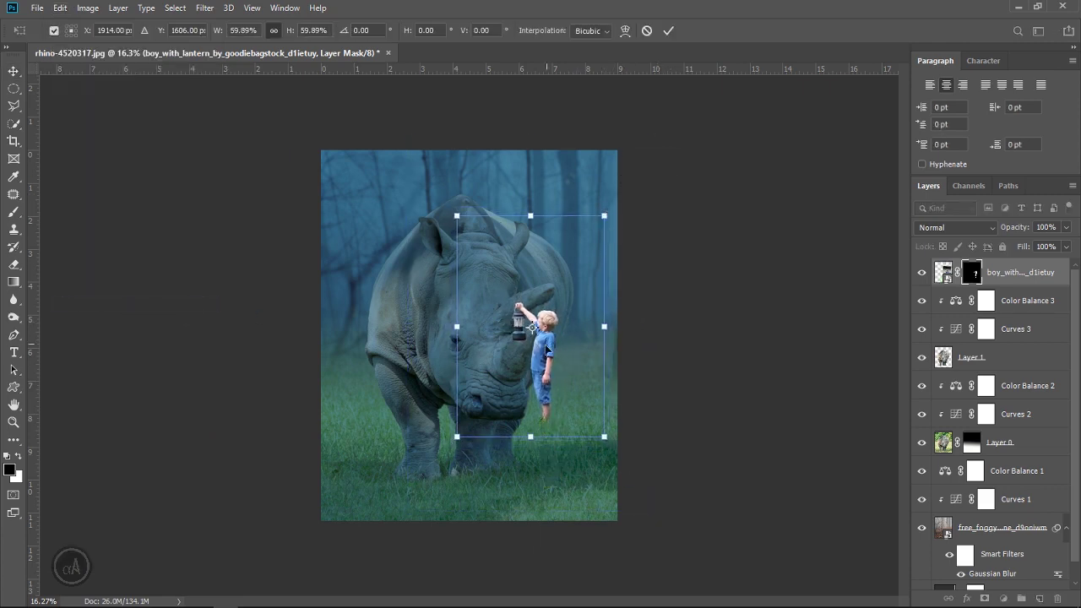
pyautogui.moveTo(546, 348); pyautogui.dragTo(568, 411)
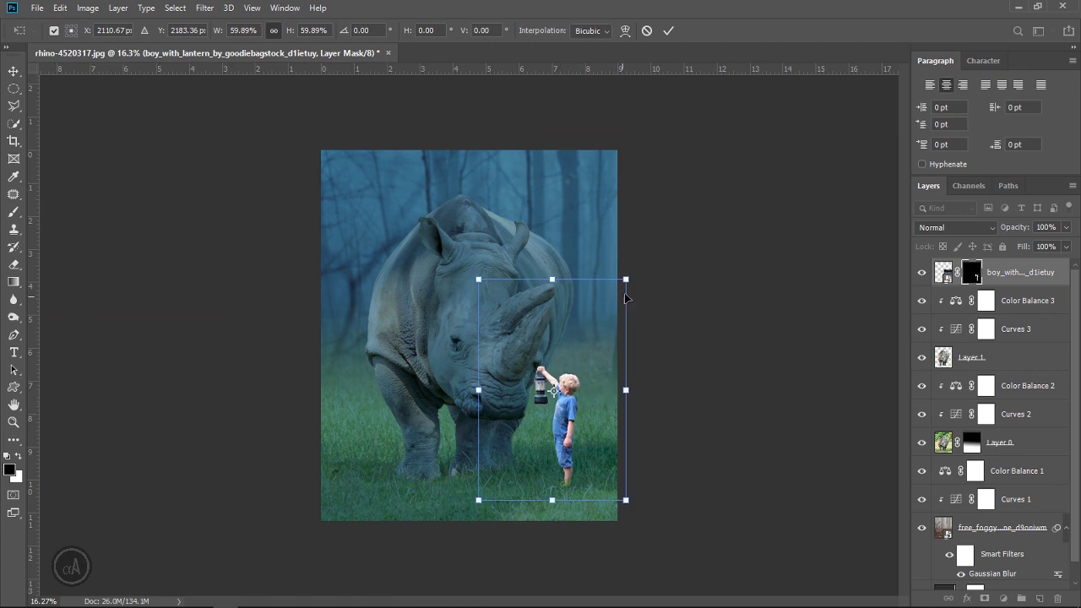
pyautogui.moveTo(625, 278); pyautogui.dragTo(616, 294)
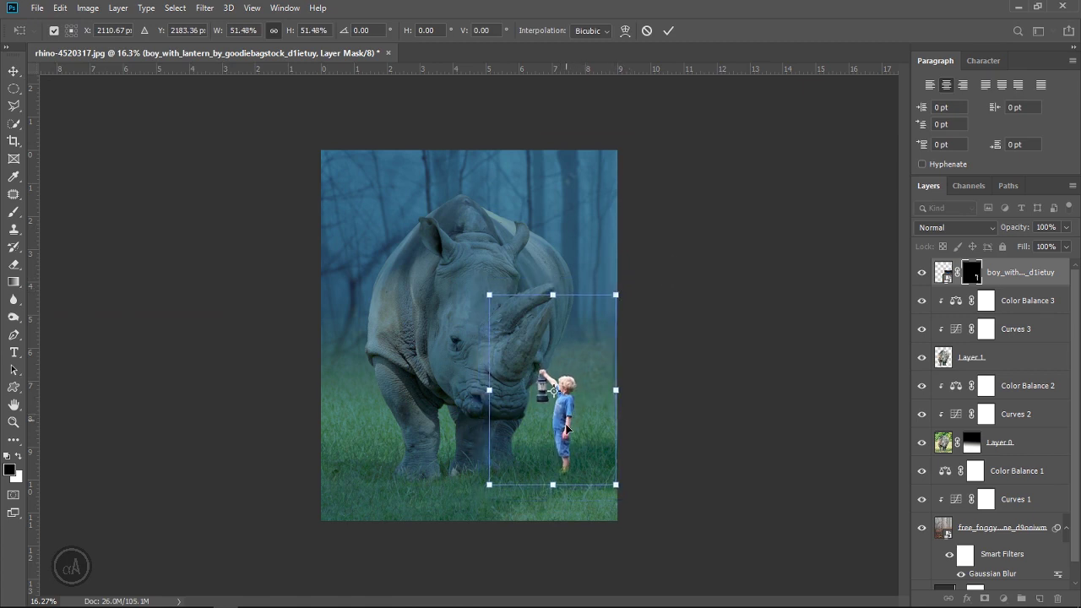
pyautogui.moveTo(566, 429); pyautogui.dragTo(567, 442)
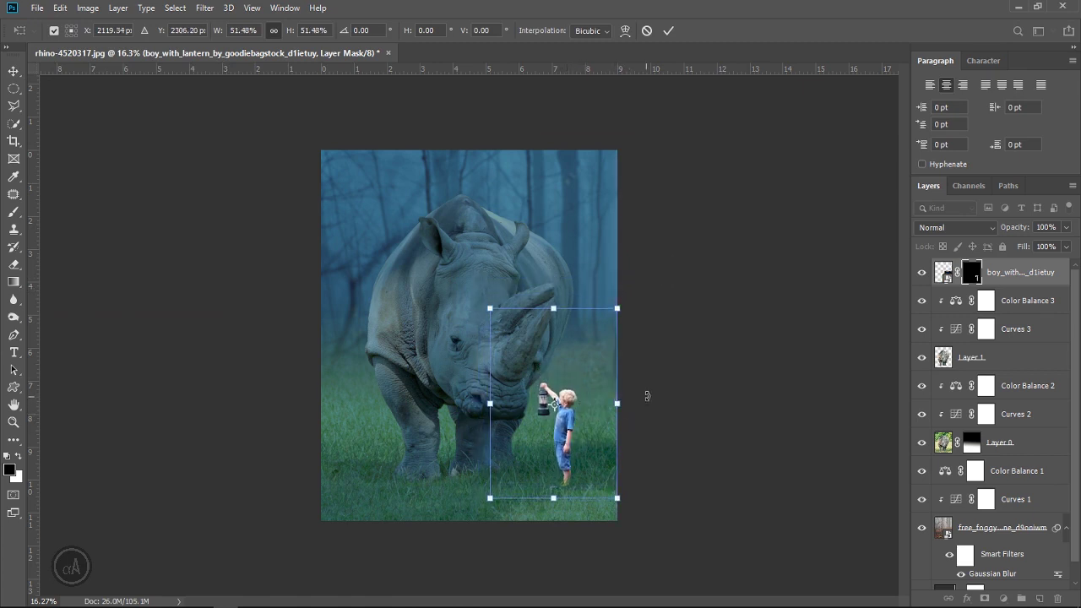
pyautogui.click(668, 30)
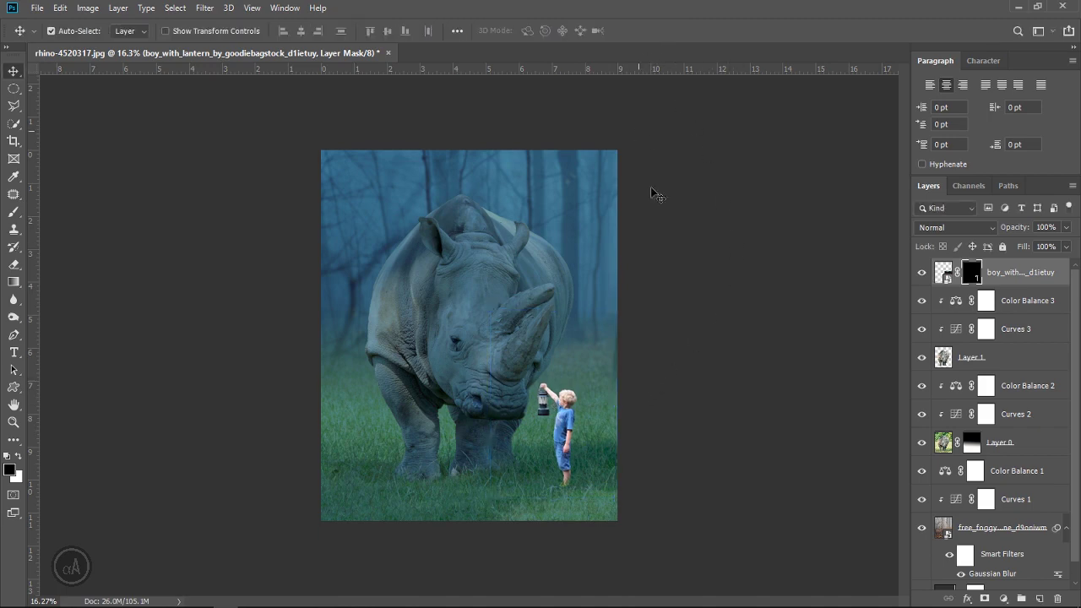
pyautogui.moveTo(579, 443)
pyautogui.mouseDown()
pyautogui.moveTo(718, 436)
pyautogui.moveTo(640, 414)
pyautogui.moveTo(557, 413)
pyautogui.mouseUp()
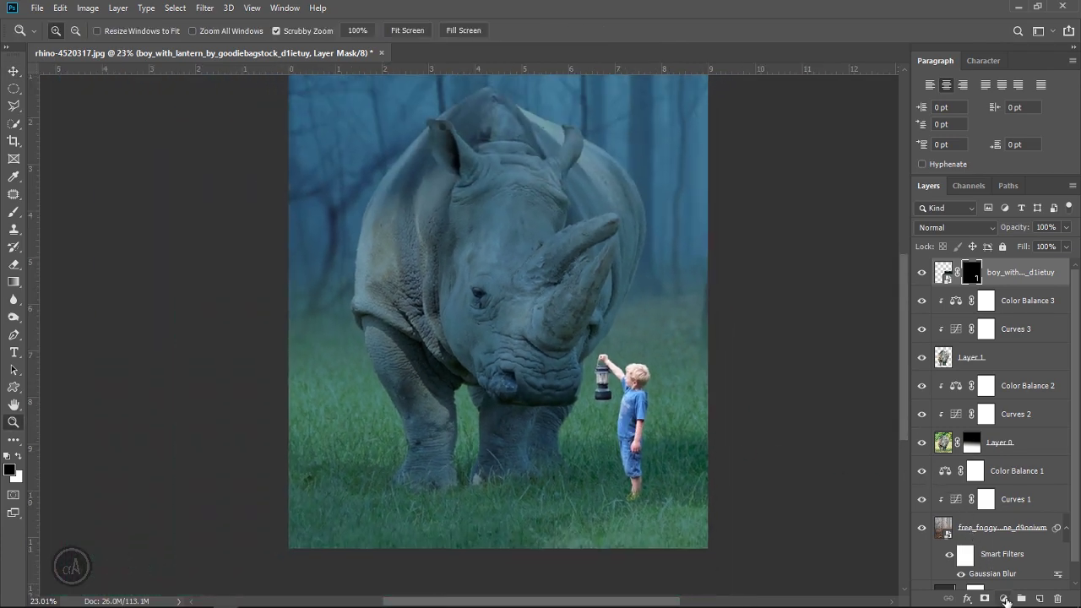
# - Add a Curves 4 adjustment on the boy and lower its red highlights to output 204
pyautogui.click(1003, 599)
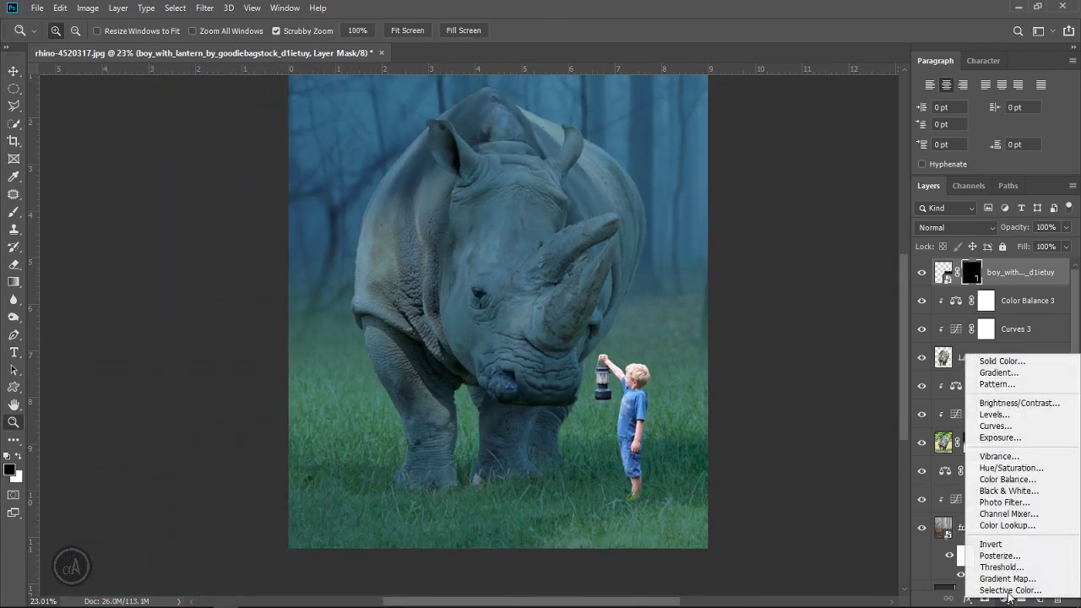
pyautogui.click(995, 426)
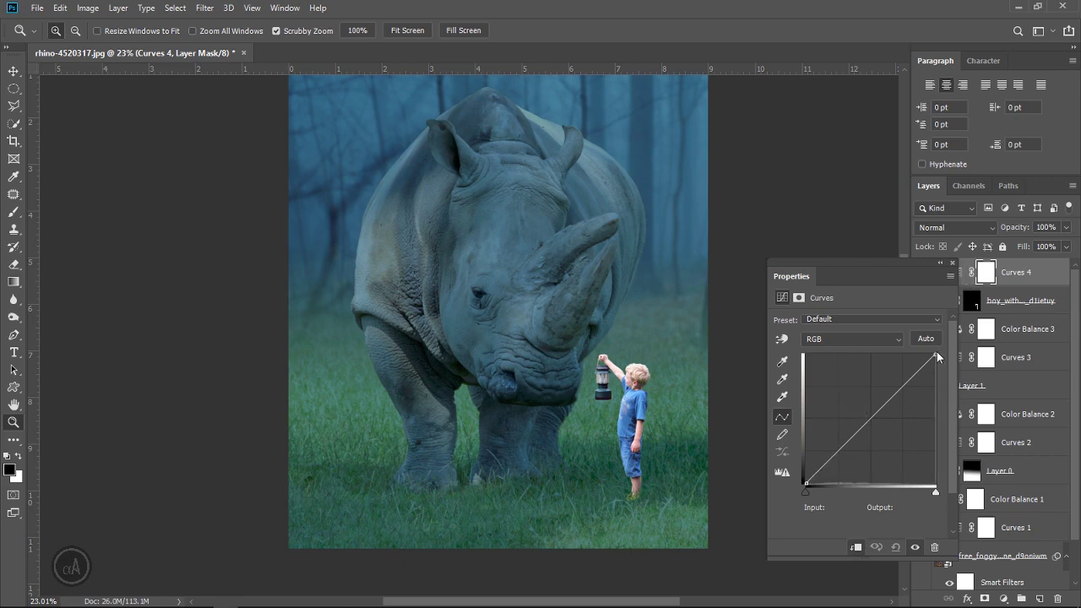
pyautogui.moveTo(935, 355); pyautogui.dragTo(942, 392)
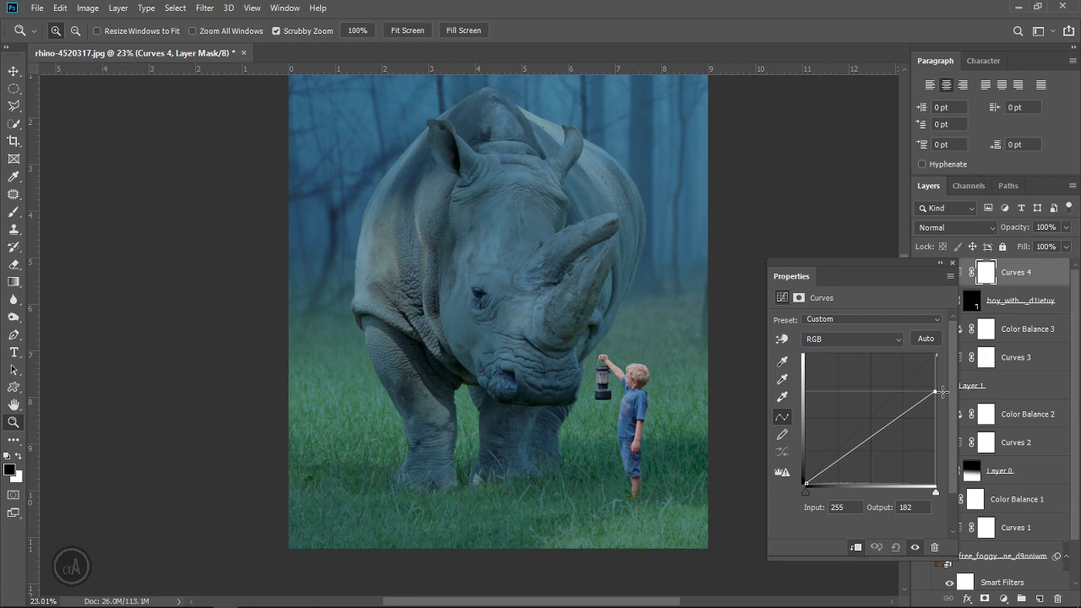
pyautogui.click(844, 341)
pyautogui.click(833, 362)
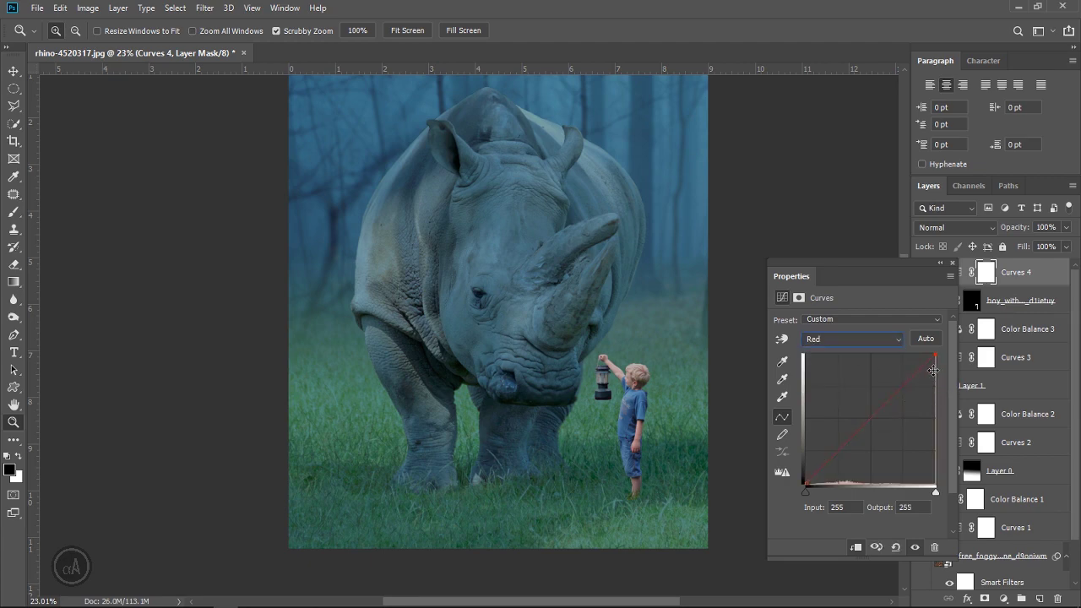
pyautogui.moveTo(934, 355); pyautogui.dragTo(936, 381)
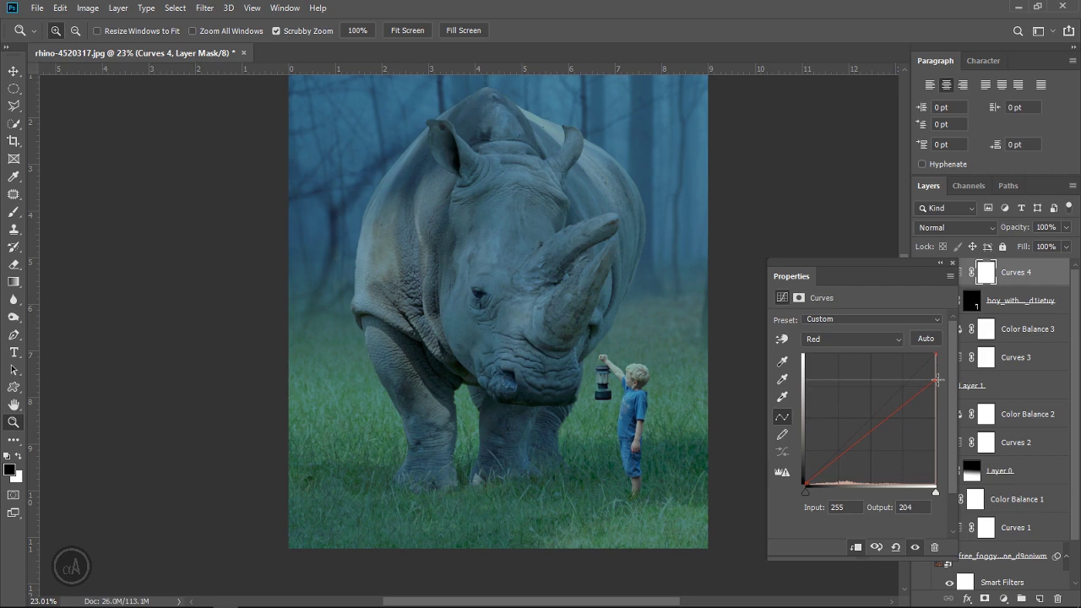
# - Move the Curves 4 Blue white point to input 242 and zoom in on the boy
pyautogui.click(836, 339)
pyautogui.click(840, 392)
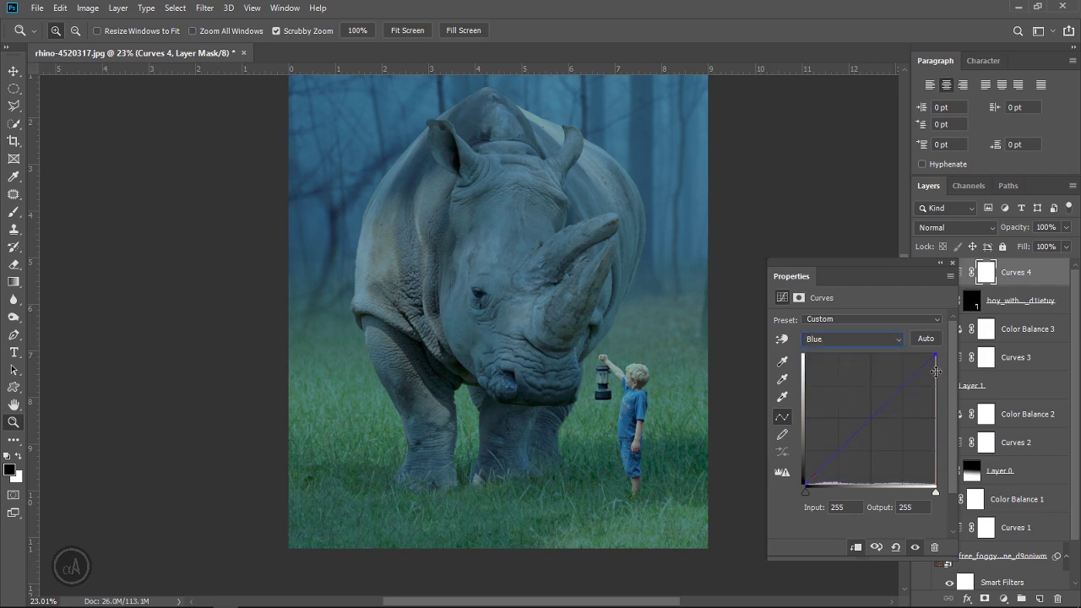
pyautogui.moveTo(934, 355); pyautogui.dragTo(930, 353)
pyautogui.click(953, 264)
pyautogui.scroll(-2, 682, 330)
pyautogui.scroll(4, 642, 411)
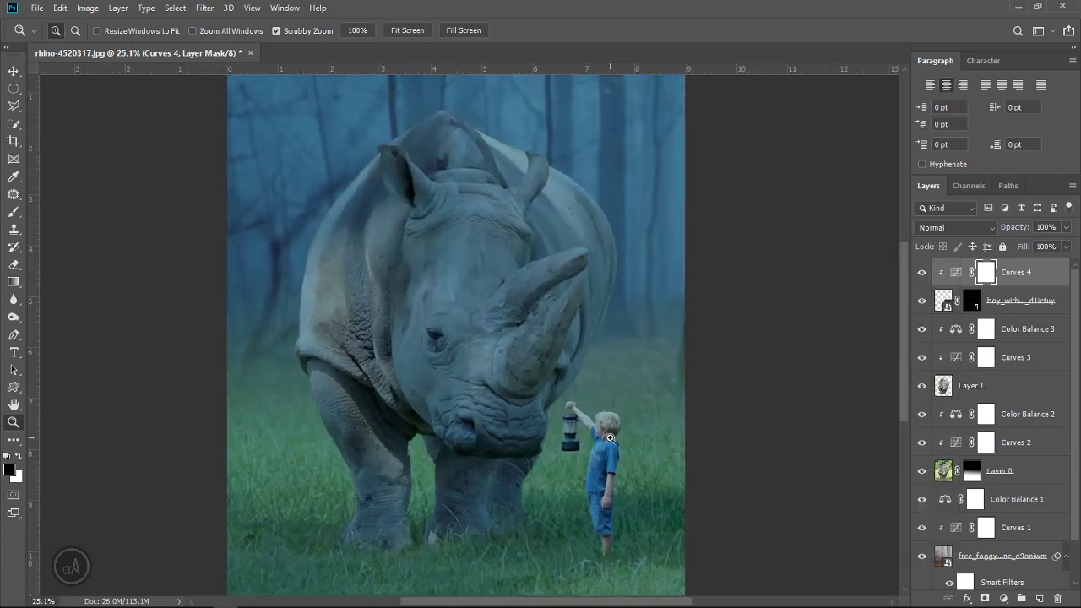
pyautogui.moveTo(608, 470); pyautogui.dragTo(646, 458)
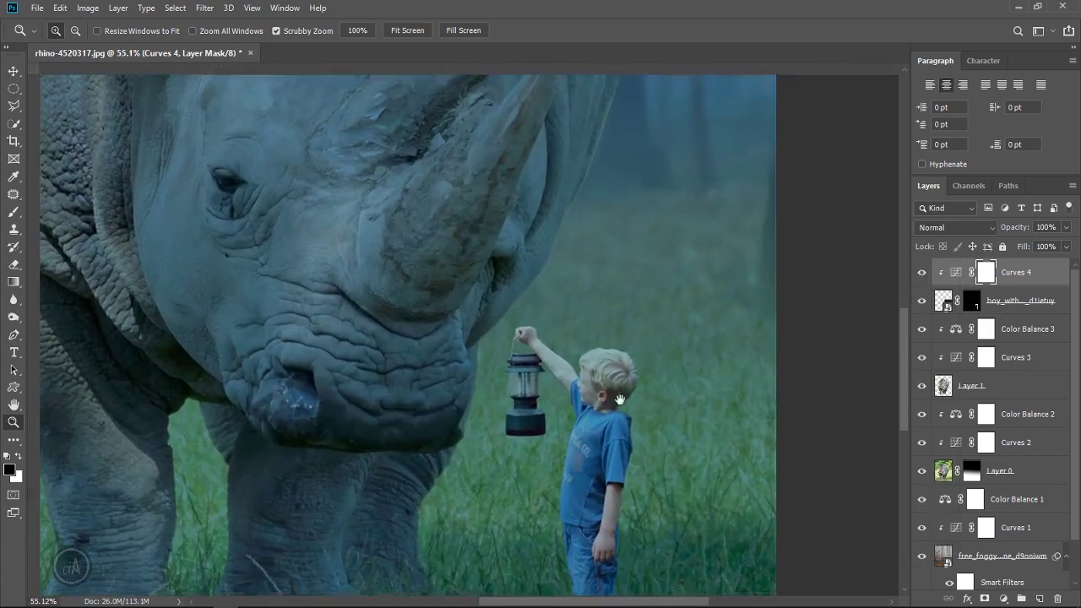
pyautogui.scroll(-2, 608, 374)
pyautogui.scroll(-2, 647, 369)
pyautogui.scroll(-1, 633, 375)
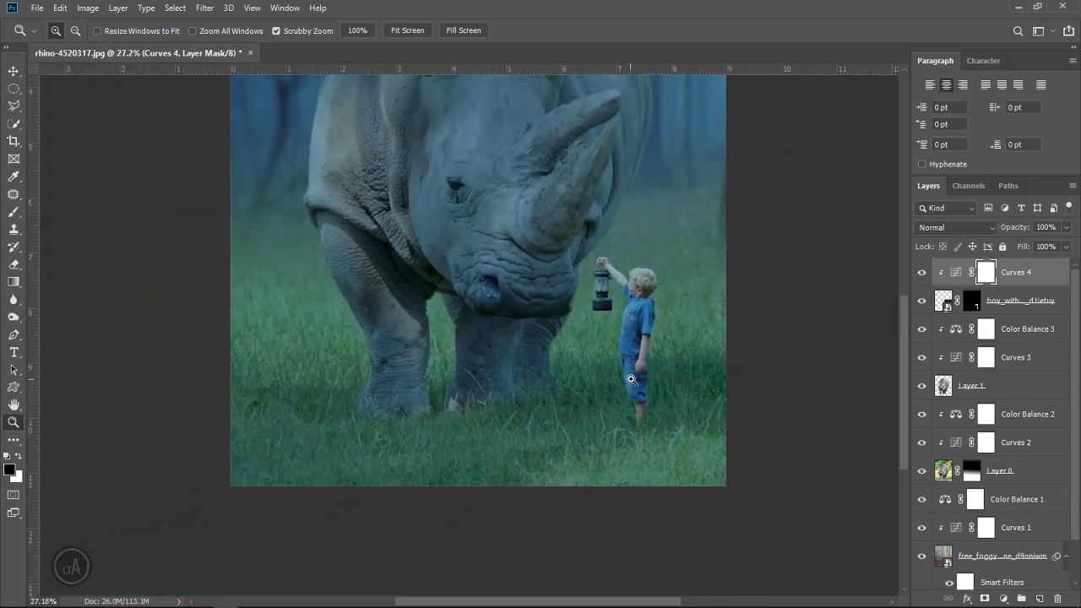
pyautogui.scroll(-1, 647, 374)
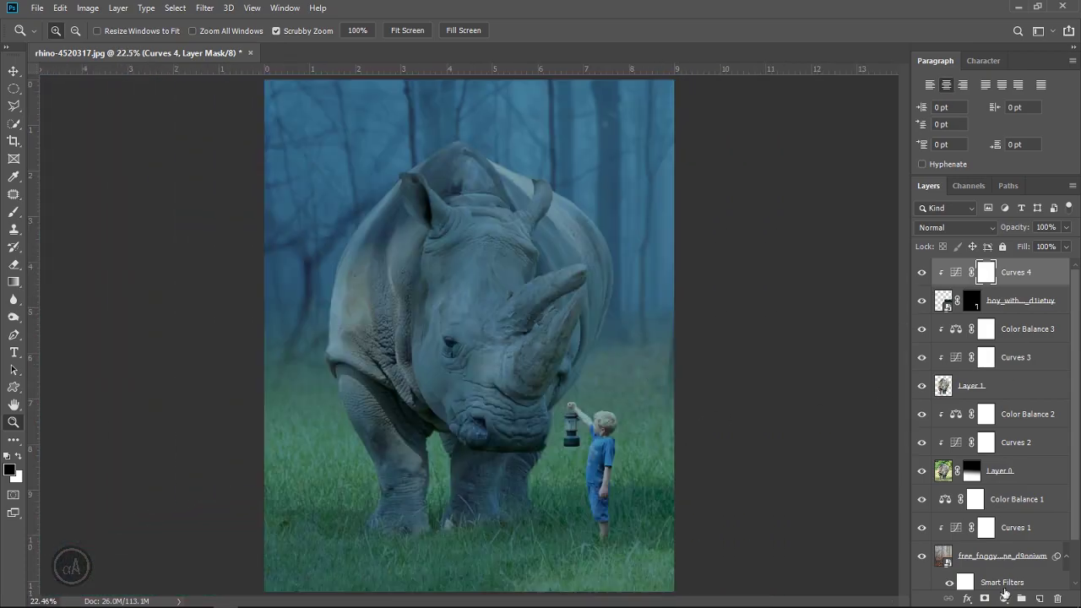
# - Add a Vibrance adjustment clipped to the boy with Saturation -28
pyautogui.click(1004, 597)
pyautogui.click(1010, 450)
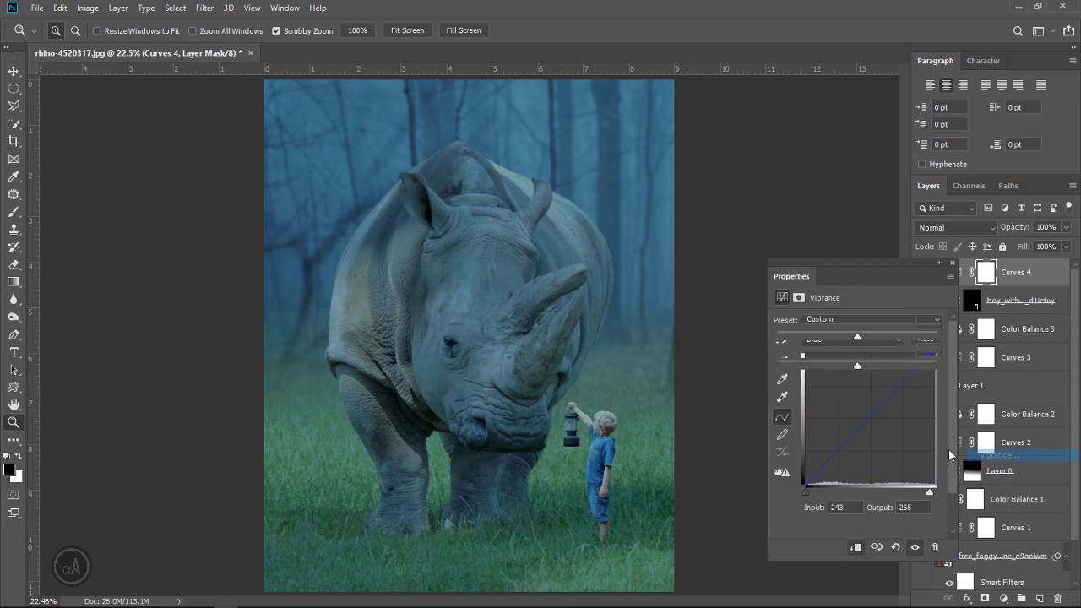
pyautogui.click(855, 547)
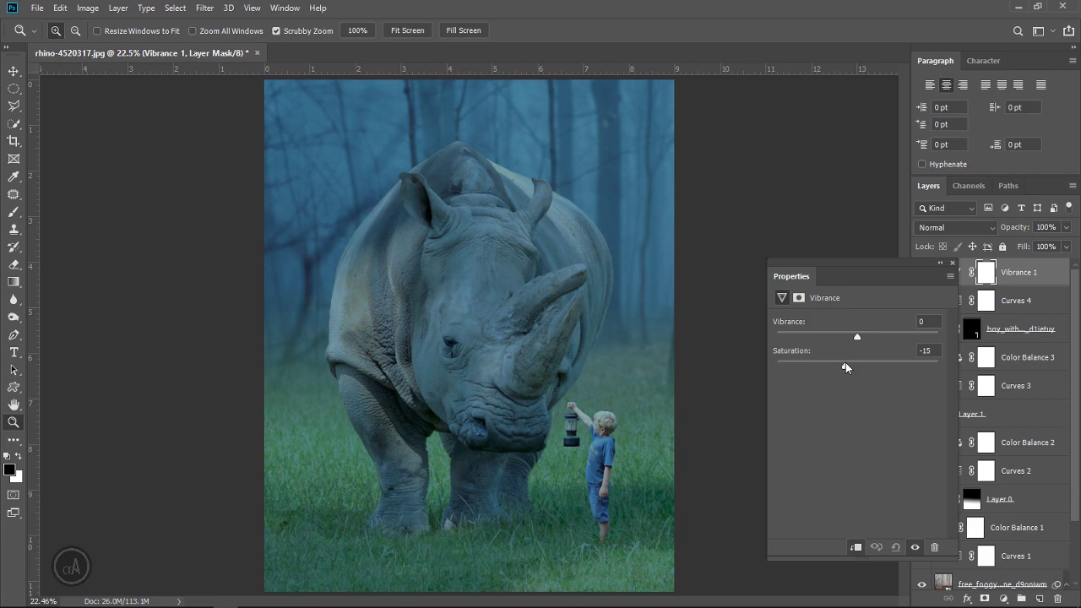
pyautogui.moveTo(844, 364); pyautogui.dragTo(829, 363)
pyautogui.click(836, 366)
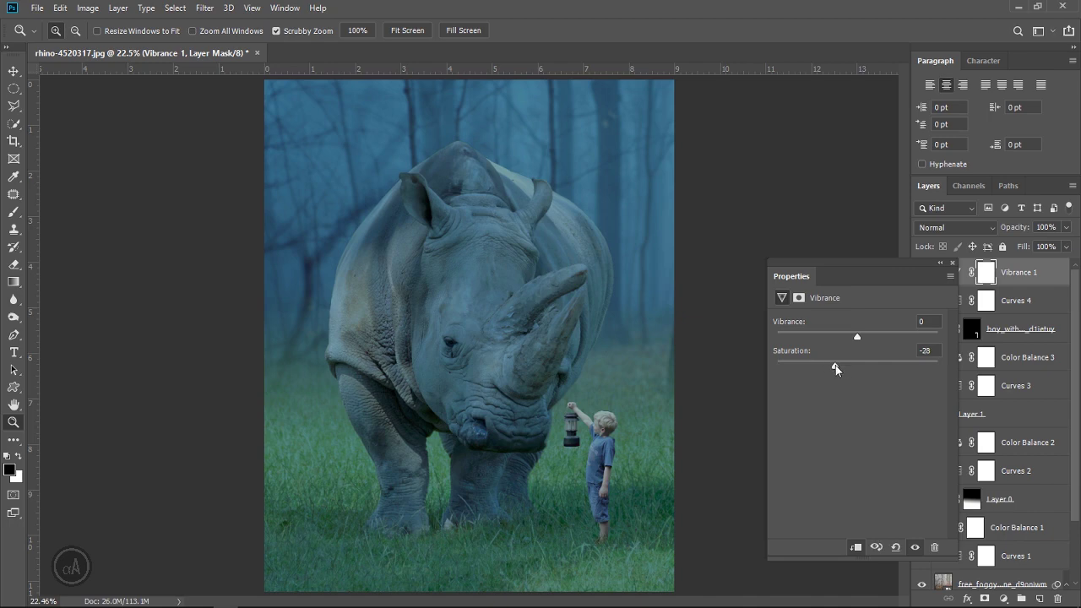
pyautogui.click(953, 262)
# - Add a Color Balance 4 adjustment shifting midtones slightly toward cyan and +6 blue
pyautogui.click(1003, 599)
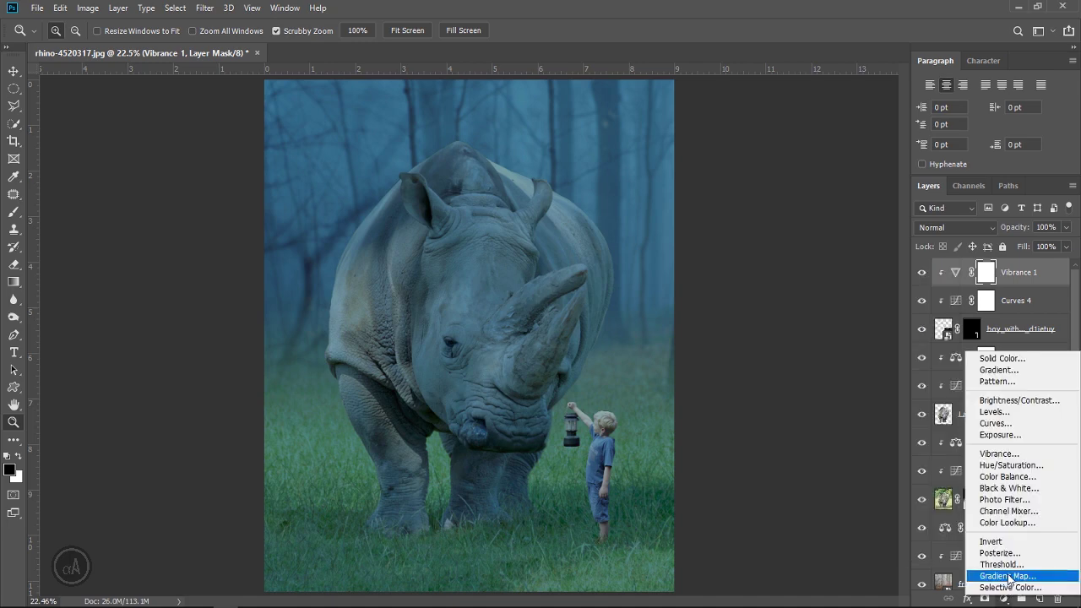
pyautogui.click(1017, 478)
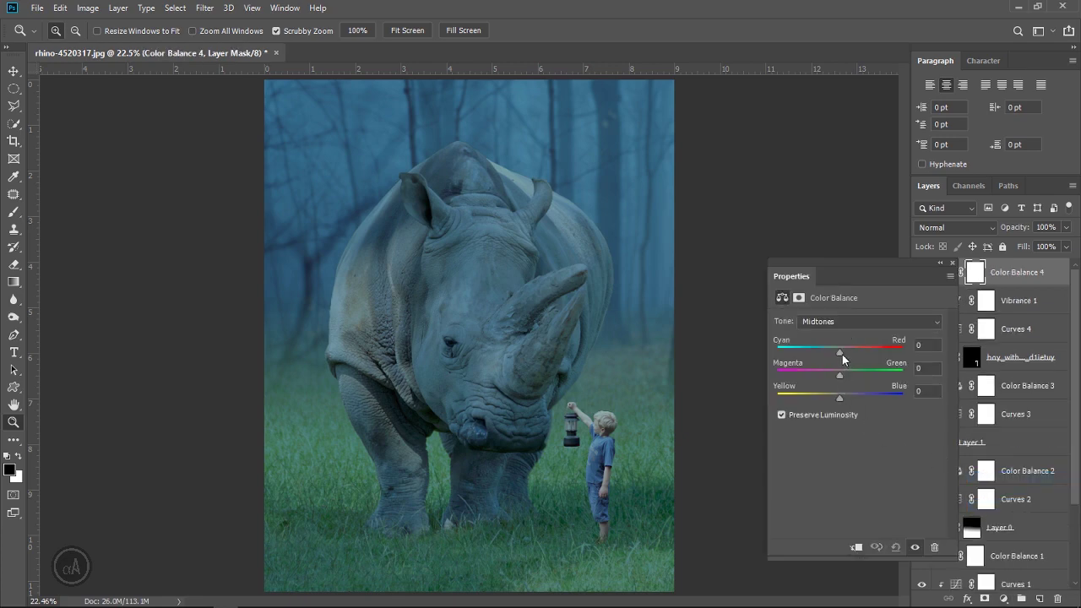
pyautogui.moveTo(840, 353); pyautogui.dragTo(837, 355)
pyautogui.moveTo(844, 400); pyautogui.dragTo(843, 398)
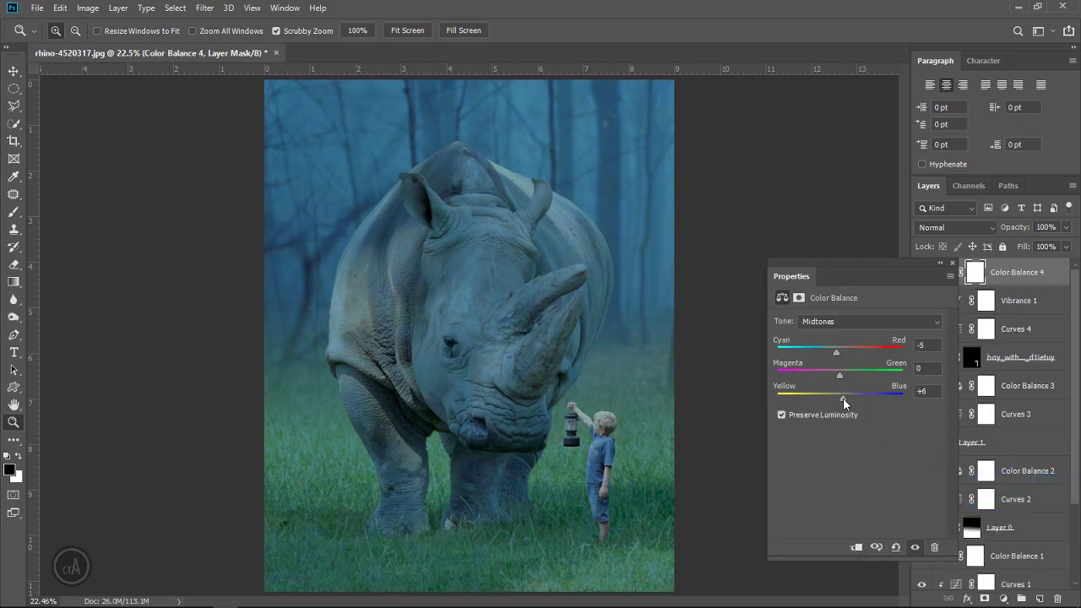
pyautogui.click(956, 267)
# - Toggle Color Balance 4 and Curves 4 off and on to compare, then zoom in
pyautogui.click(922, 272)
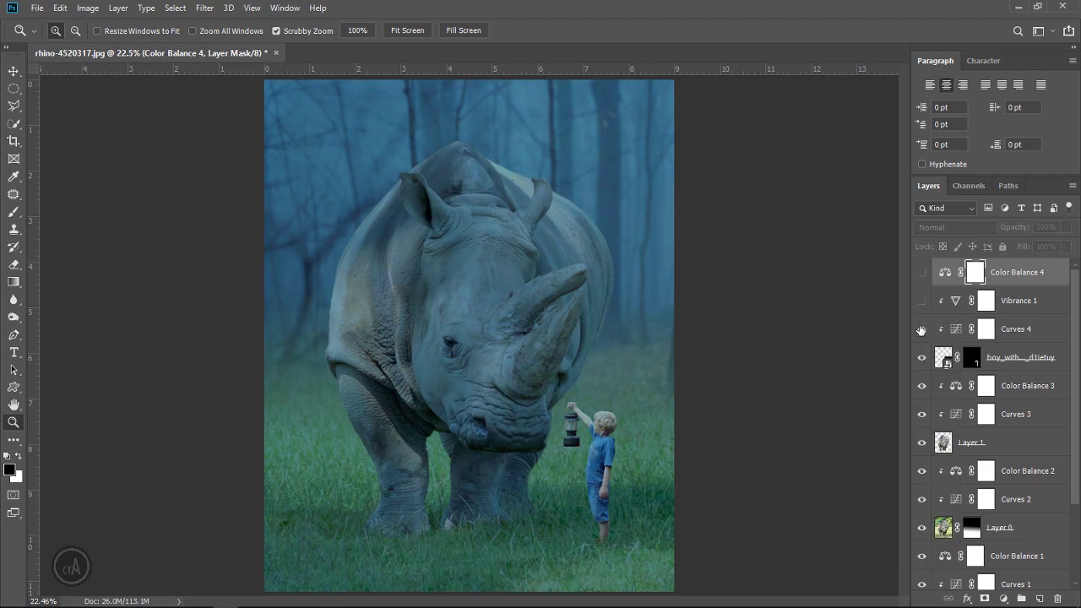
pyautogui.click(922, 330)
pyautogui.click(921, 330)
pyautogui.click(922, 272)
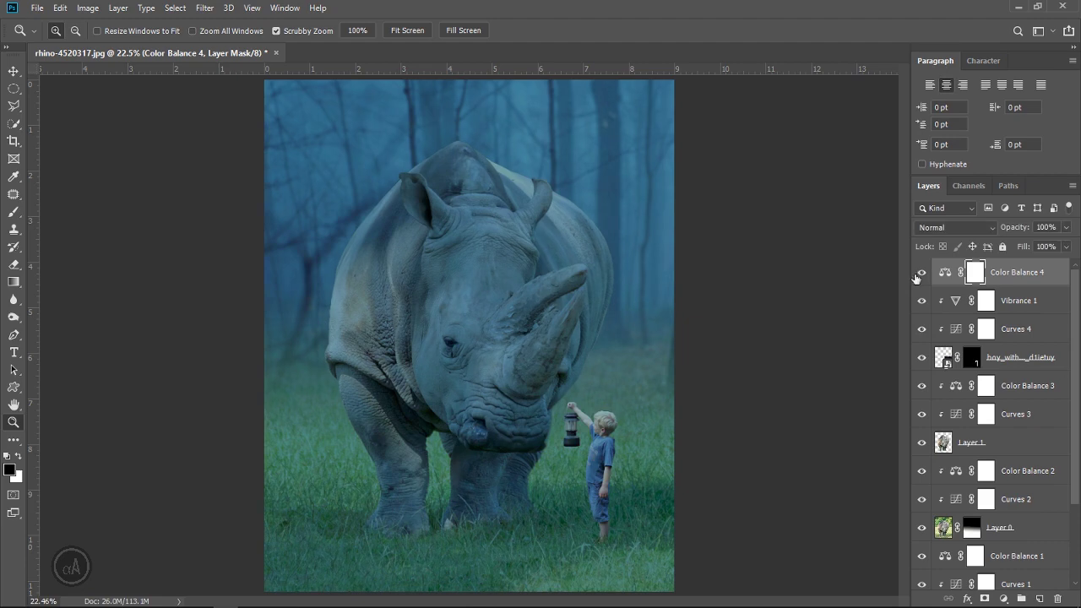
pyautogui.moveTo(622, 360); pyautogui.dragTo(598, 377)
pyautogui.moveTo(537, 409); pyautogui.dragTo(547, 413)
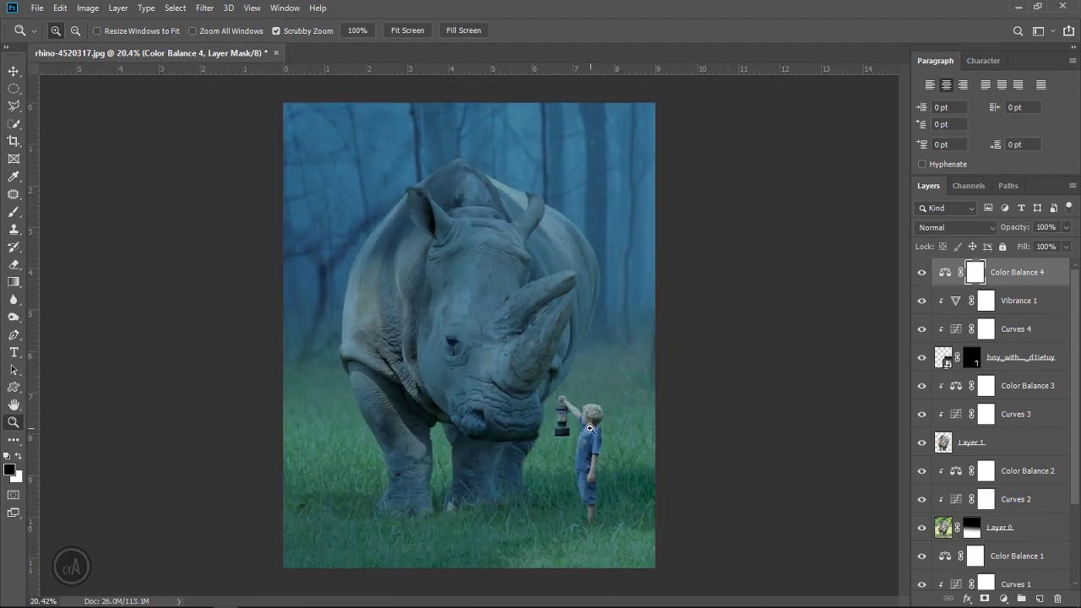
pyautogui.moveTo(583, 429); pyautogui.dragTo(619, 454)
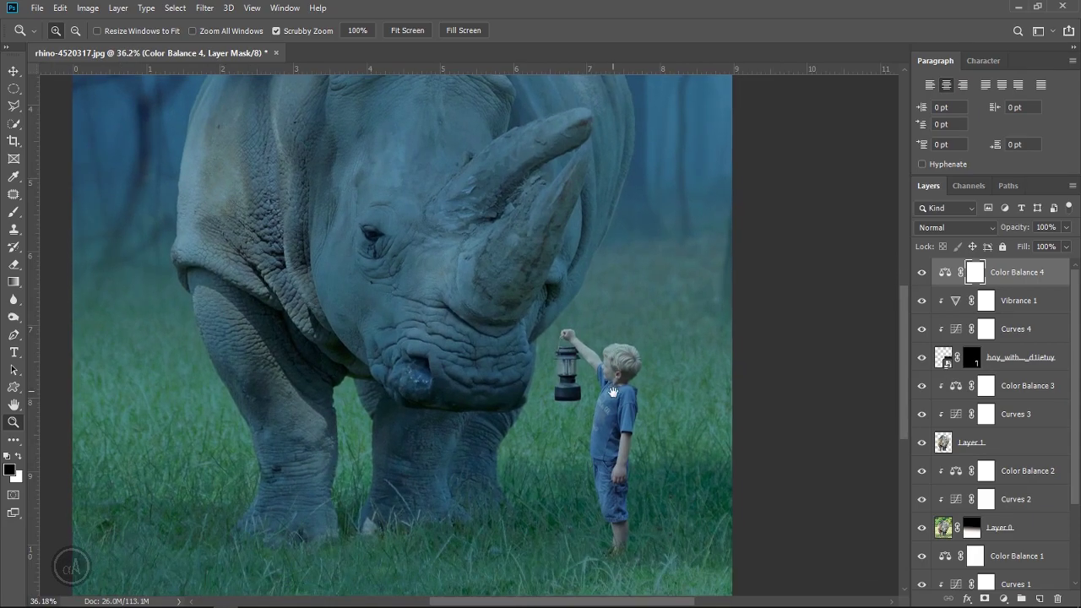
# - Add an empty Layer 2 at the top of the layer stack
pyautogui.click(1038, 598)
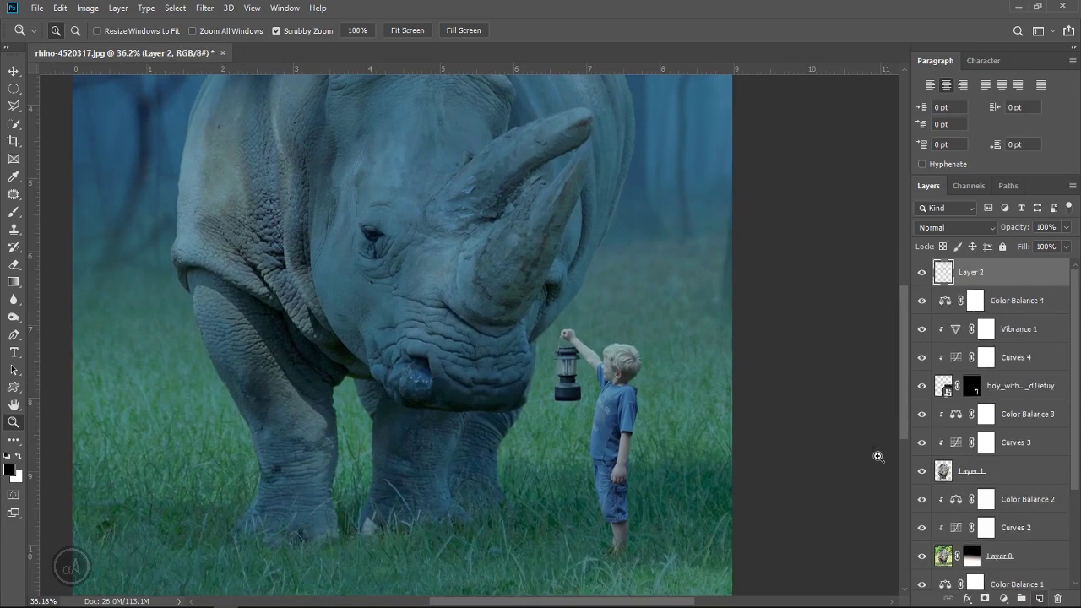
pyautogui.moveTo(588, 367); pyautogui.dragTo(499, 365)
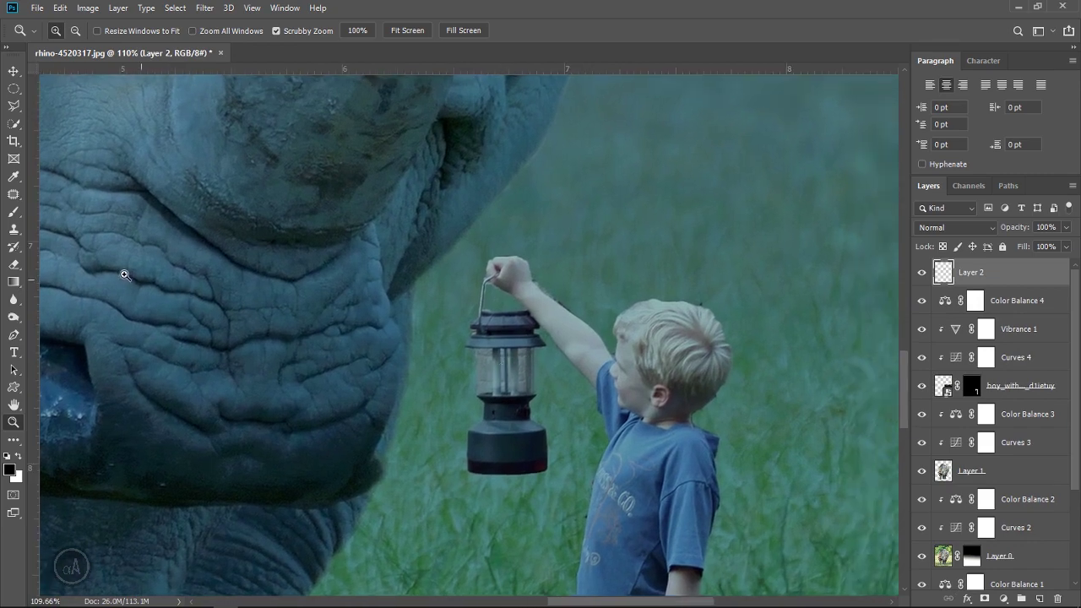
pyautogui.moveTo(549, 289); pyautogui.dragTo(698, 326)
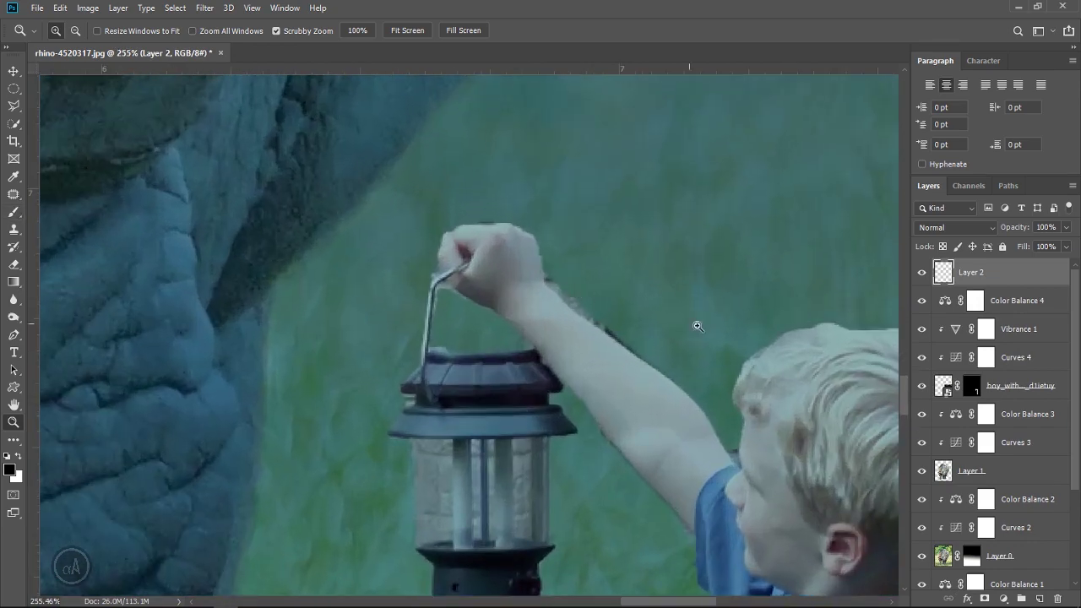
# - Paint the boy's mask with a 19 px, 100% opacity brush to hide the arm's dark fringe
pyautogui.click(973, 389)
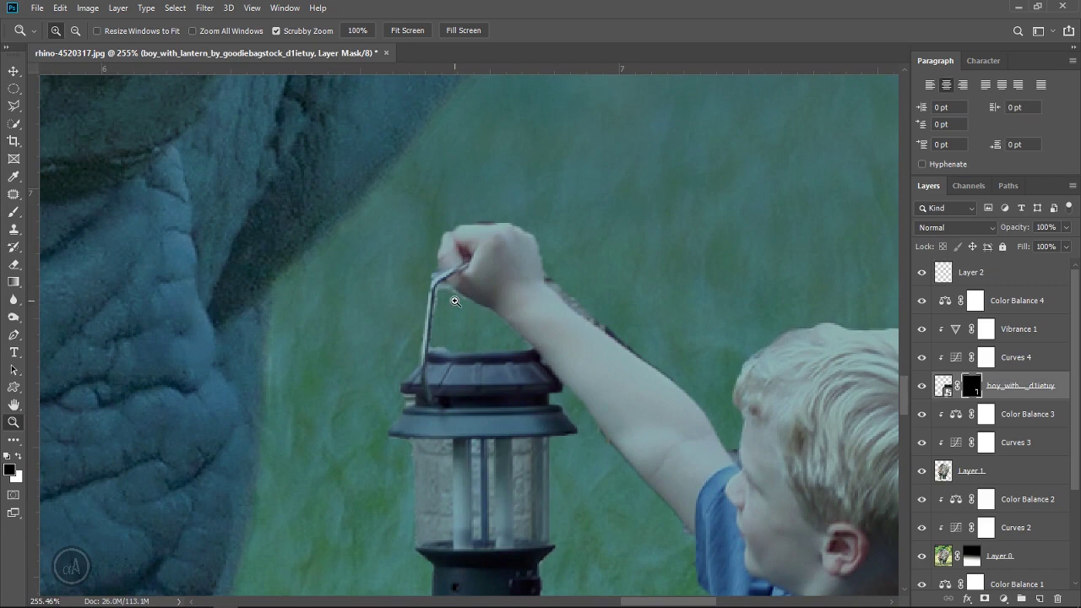
pyautogui.click(13, 211)
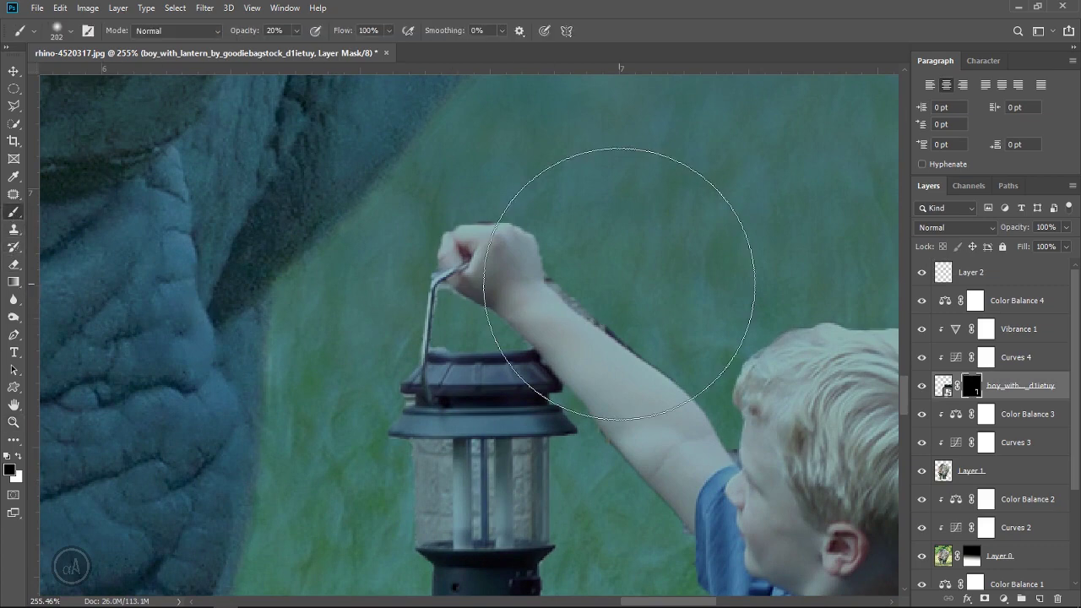
pyautogui.moveTo(629, 277); pyautogui.dragTo(484, 283)
pyautogui.press('0')
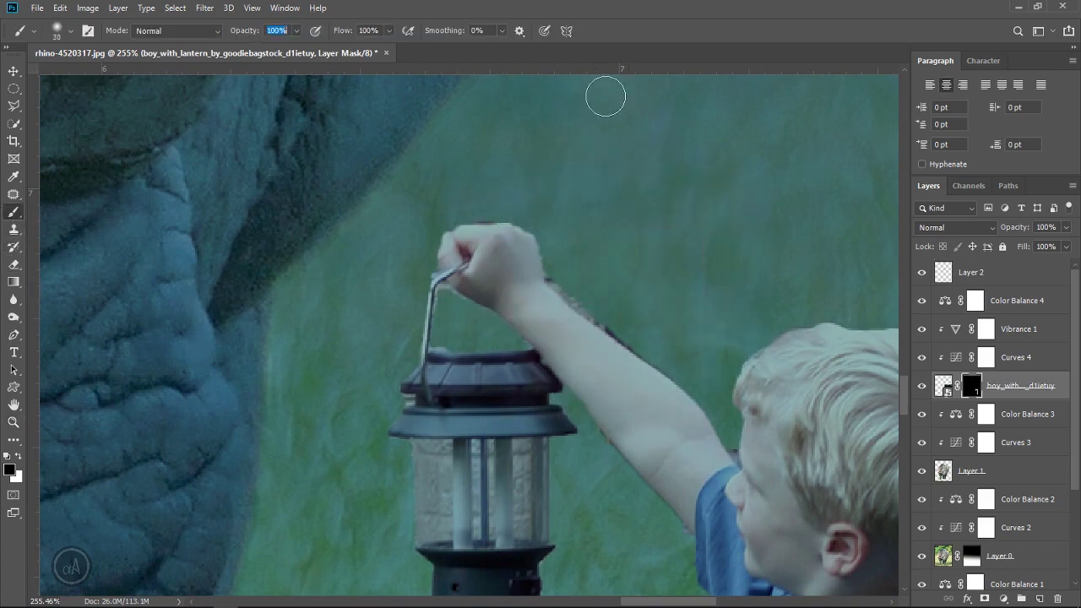
pyautogui.moveTo(570, 224); pyautogui.dragTo(558, 231)
pyautogui.moveTo(609, 324); pyautogui.dragTo(594, 306)
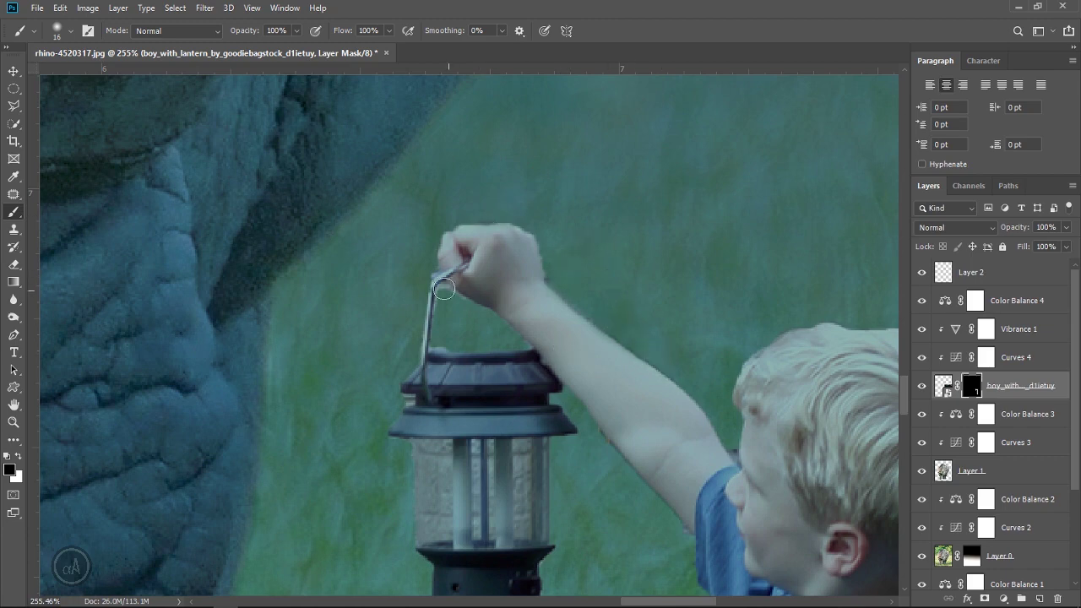
pyautogui.scroll(-5, 507, 351)
pyautogui.scroll(-3, 446, 355)
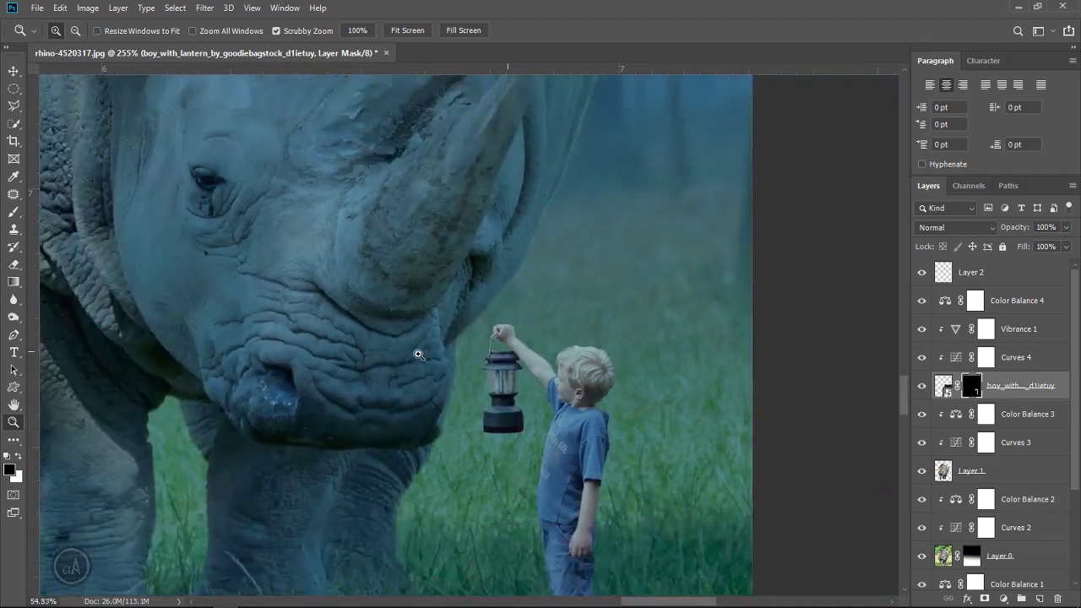
pyautogui.scroll(-2, 415, 354)
pyautogui.scroll(2, 520, 384)
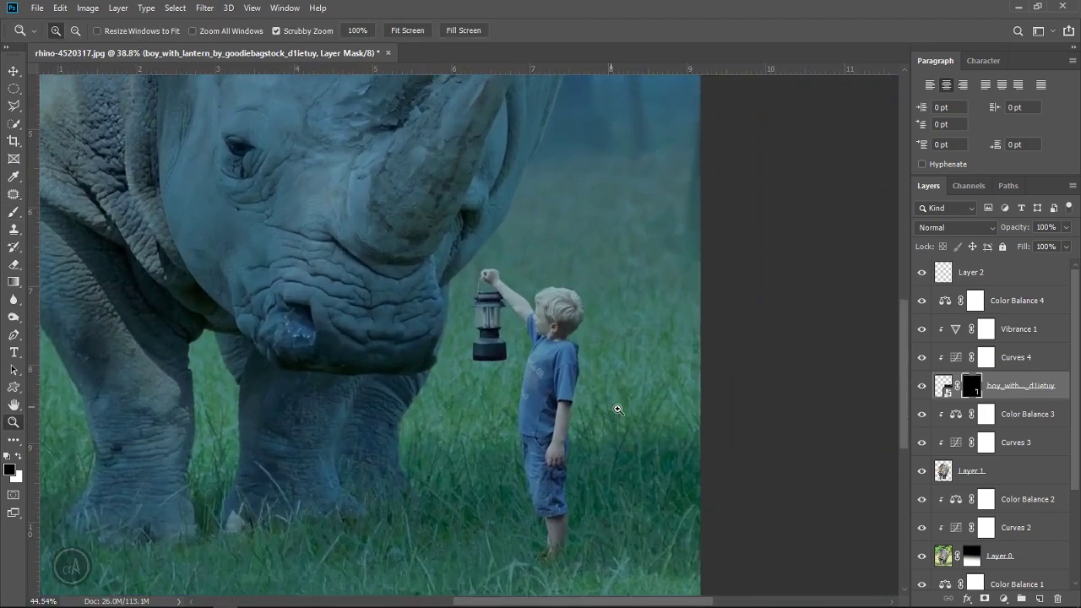
pyautogui.scroll(1, 513, 346)
pyautogui.scroll(2, 546, 379)
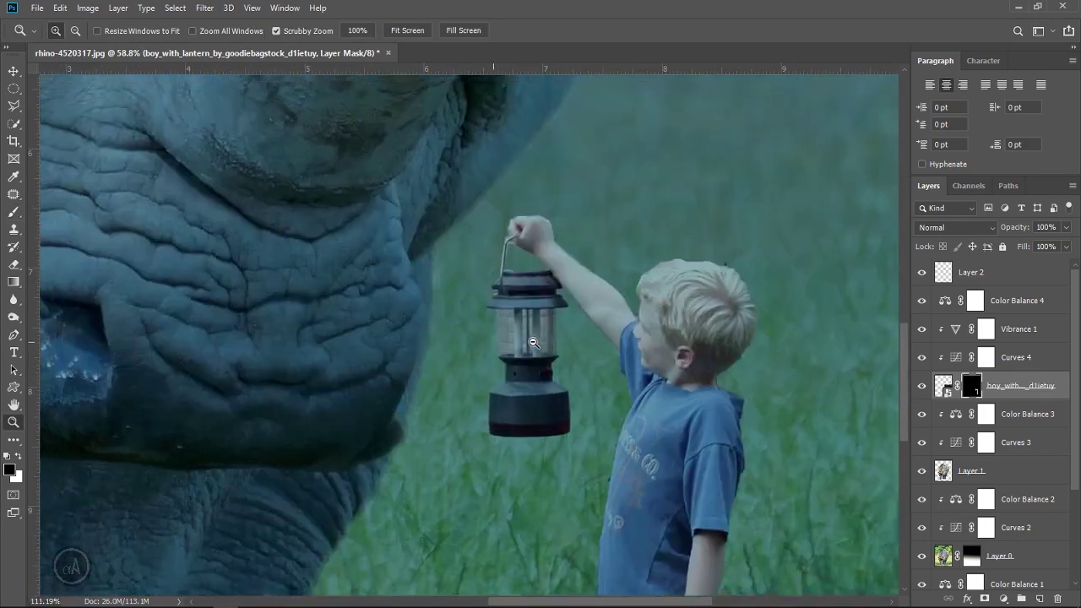
pyautogui.scroll(3, 574, 355)
# - Paint white glow strokes along the lantern's two light tubes on Layer 2
pyautogui.click(970, 275)
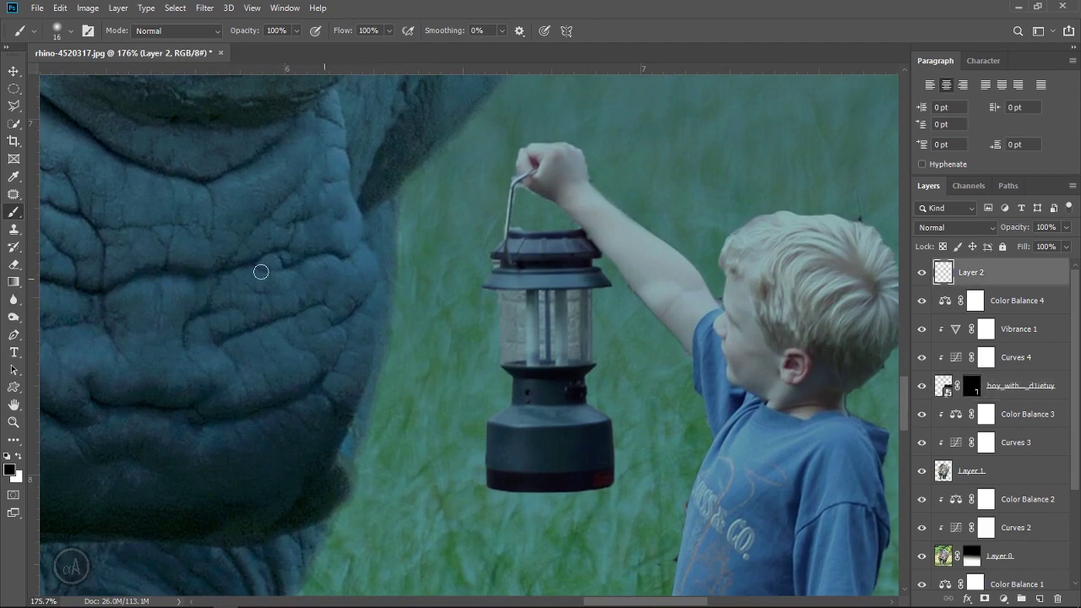
pyautogui.scroll(1, 523, 306)
pyautogui.scroll(1, 532, 306)
pyautogui.keyDown('alt'); pyautogui.rightClick(536, 306); pyautogui.keyUp('alt')
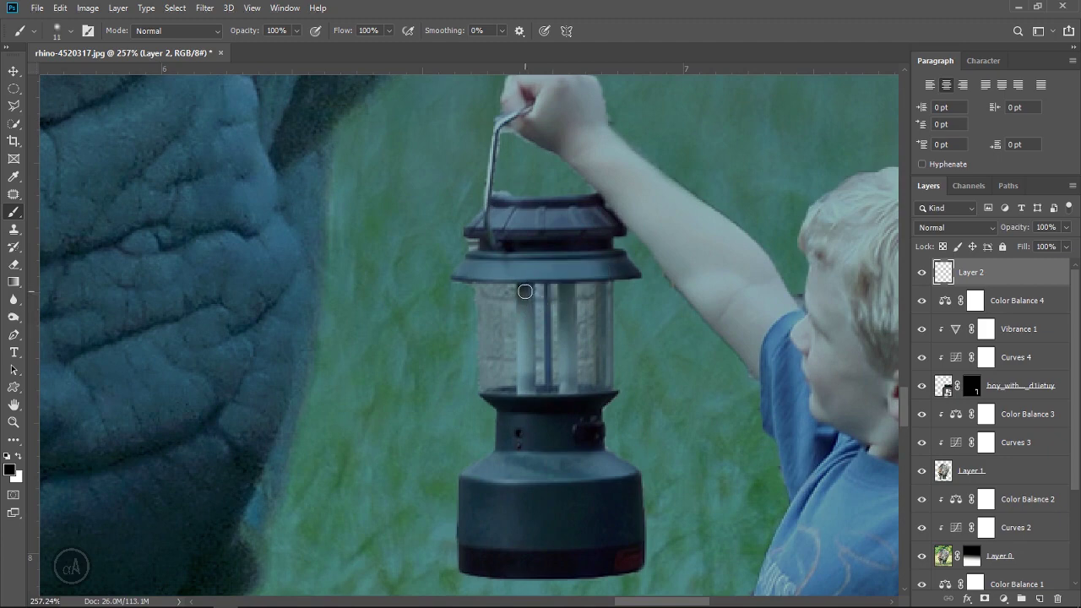
pyautogui.keyDown('shift'); pyautogui.click(525, 389); pyautogui.keyUp('shift')
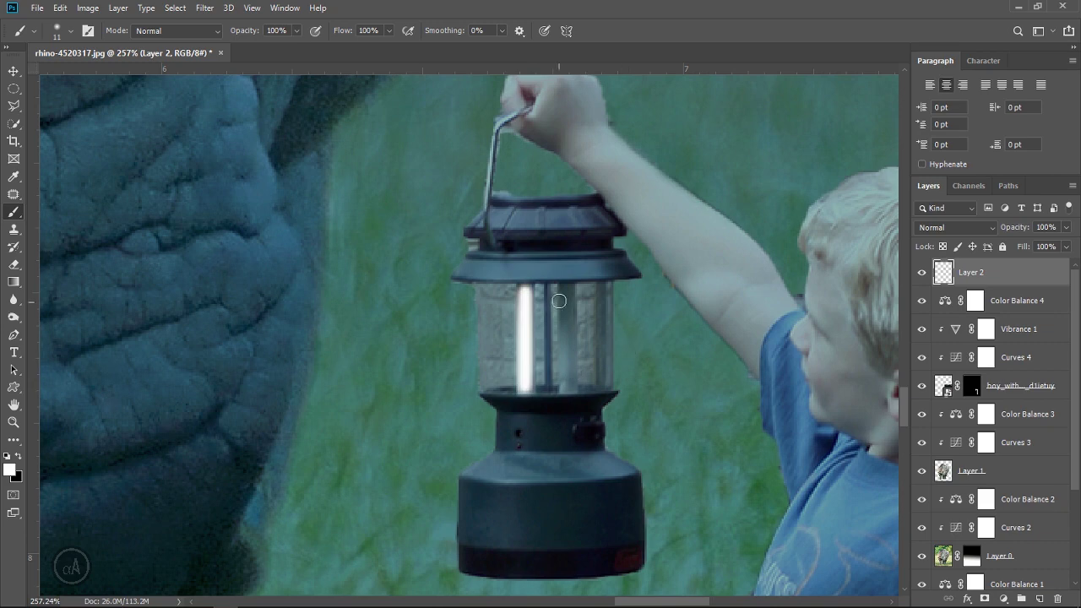
pyautogui.keyDown('shift'); pyautogui.click(567, 386); pyautogui.keyUp('shift')
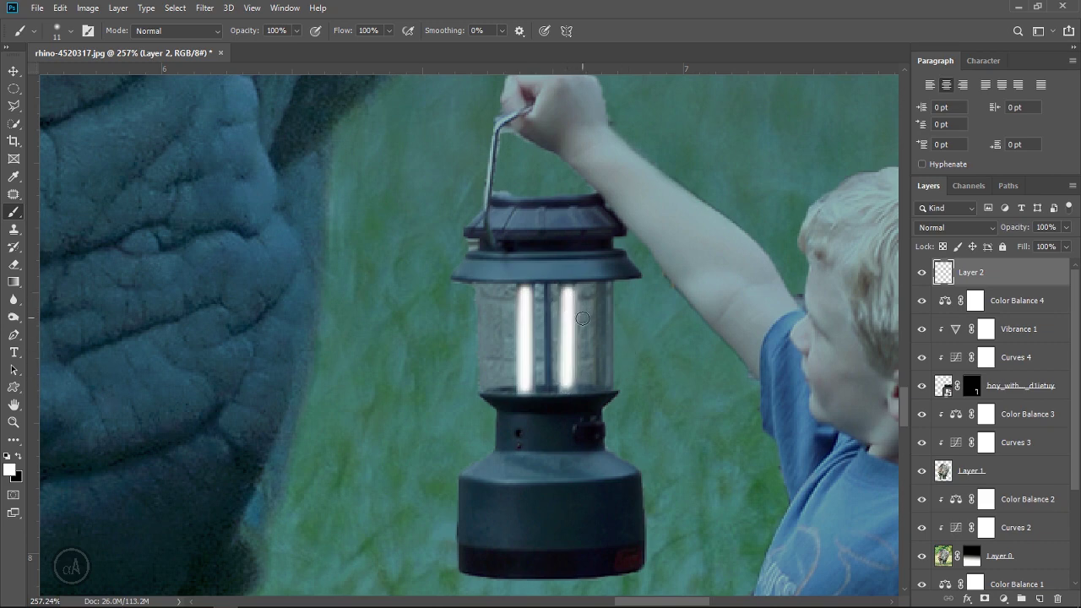
pyautogui.scroll(-1, 582, 318)
pyautogui.scroll(-1, 561, 321)
pyautogui.scroll(2, 560, 320)
pyautogui.scroll(1, 536, 369)
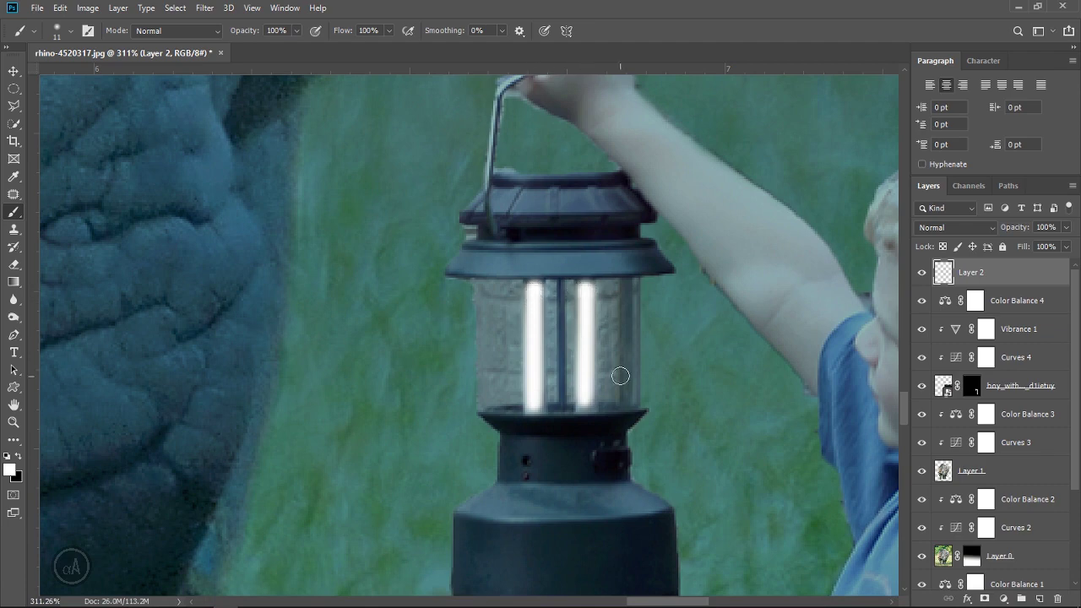
pyautogui.scroll(-3, 620, 375)
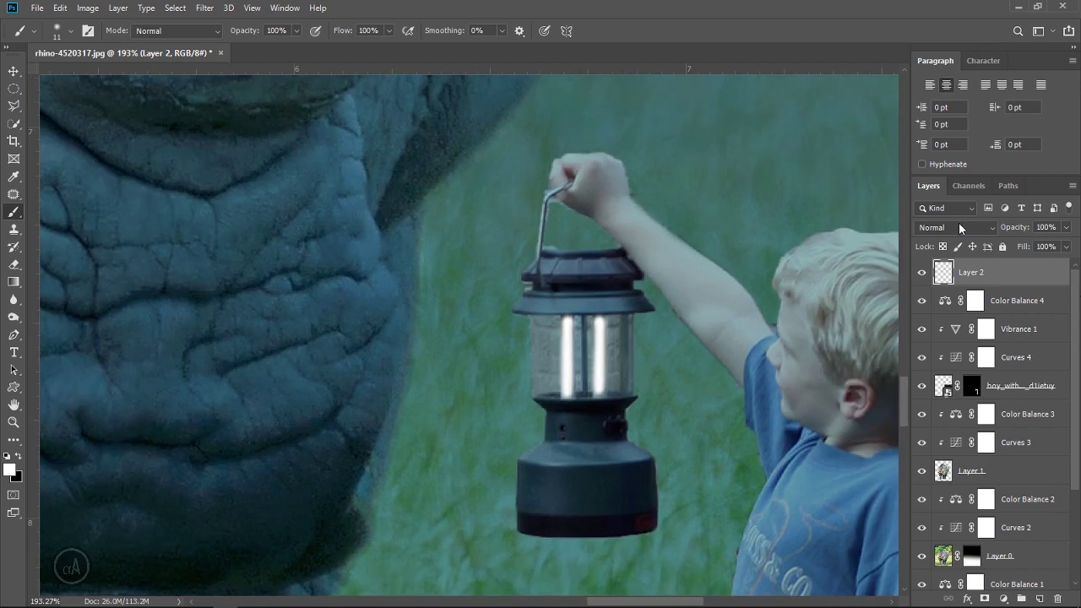
# - Blend Layer 2 as Screen at 96% opacity and add an empty Layer 3 above it
pyautogui.click(960, 228)
pyautogui.click(936, 356)
pyautogui.moveTo(1008, 233); pyautogui.dragTo(1018, 231)
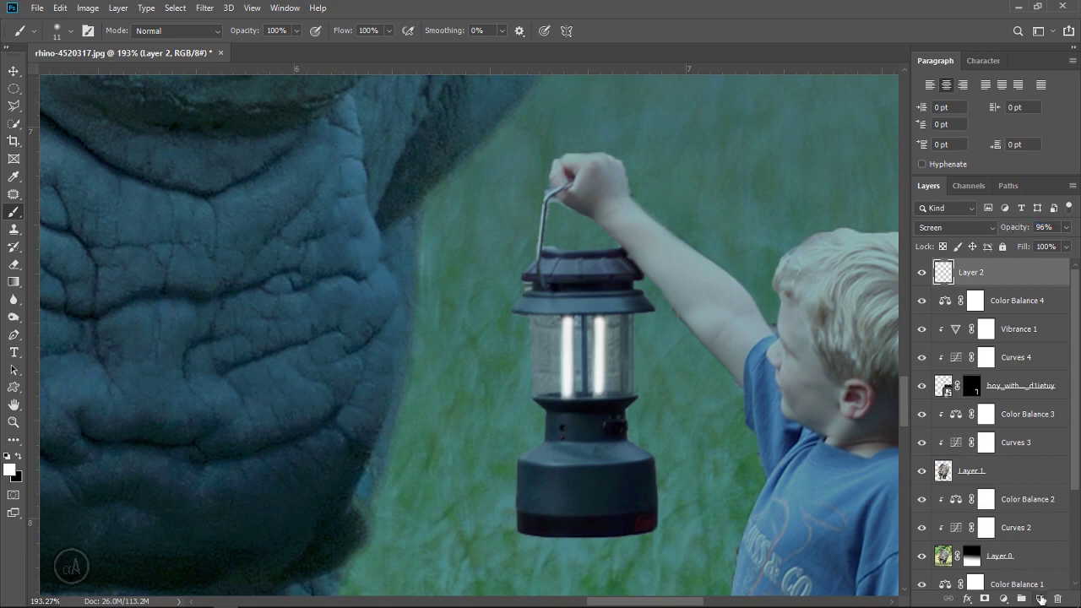
pyautogui.click(1041, 599)
# - Enlarge the brush to about 99 px, dab a glow on the lantern glass, then undo it
pyautogui.moveTo(600, 379); pyautogui.dragTo(625, 380)
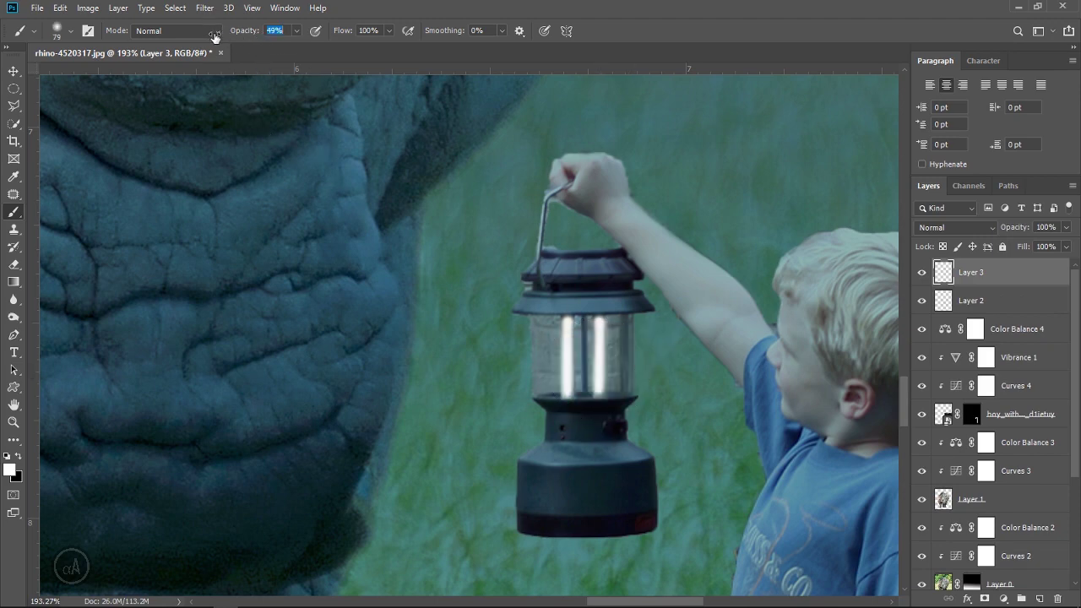
pyautogui.write('30')
pyautogui.moveTo(585, 355); pyautogui.dragTo(602, 355)
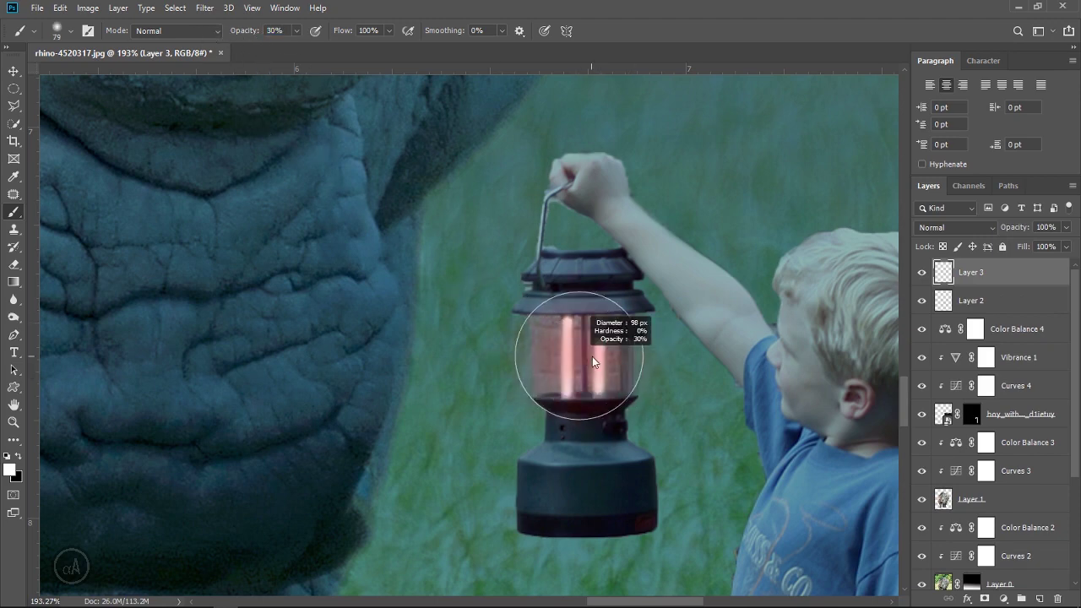
pyautogui.click(592, 356)
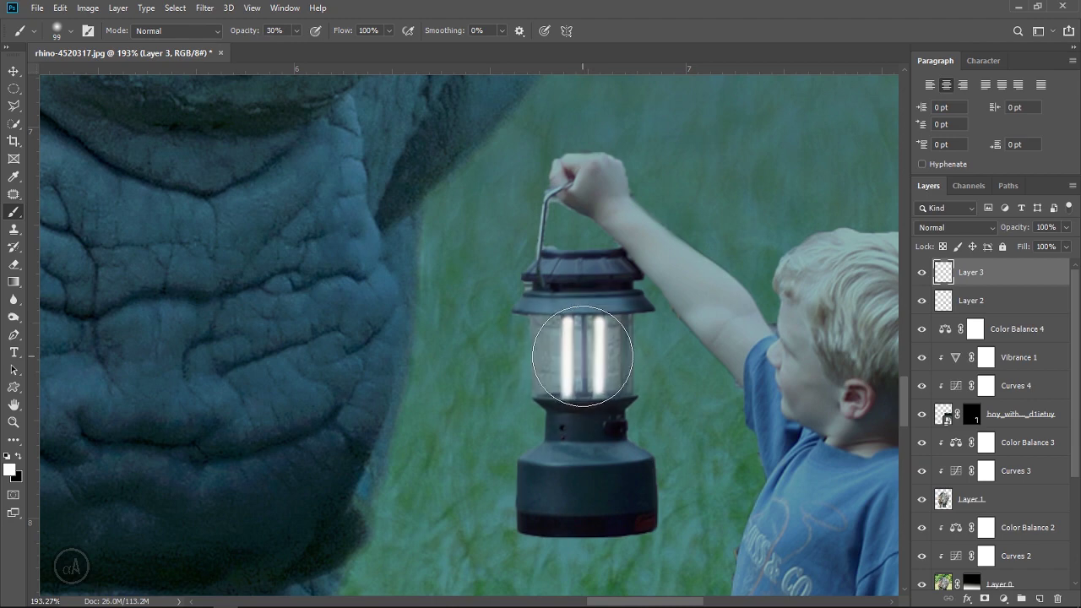
pyautogui.hotkey('ctrl', 'z')
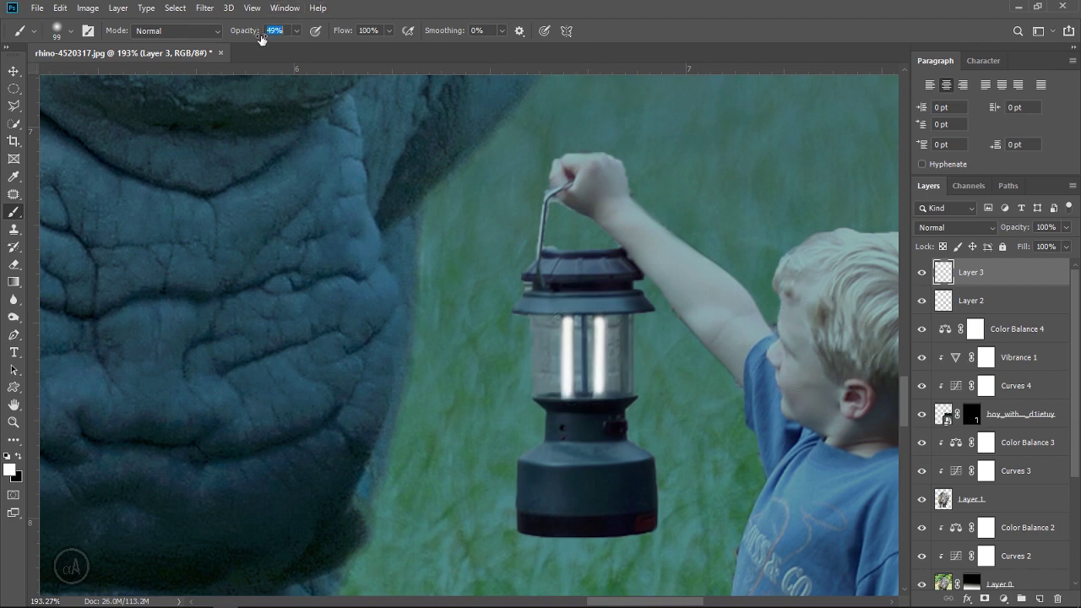
# - With brush opacity at 51%, paint a soft white glow around the lantern tubes on Layer 3
pyautogui.moveTo(261, 38); pyautogui.dragTo(264, 38)
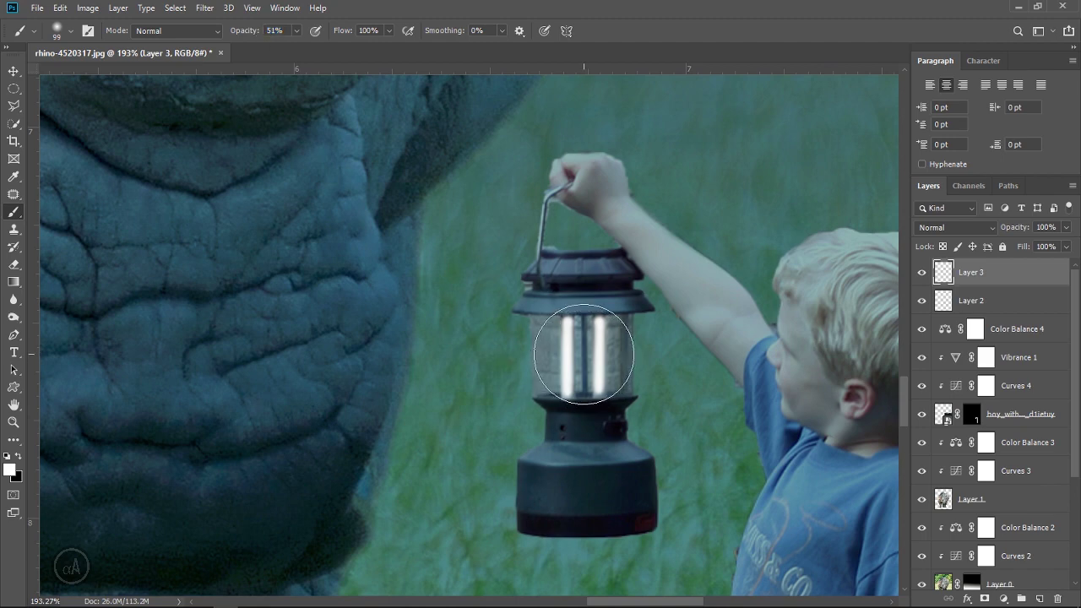
pyautogui.keyDown('alt'); pyautogui.scroll(-5, 740, 413); pyautogui.keyUp('alt')
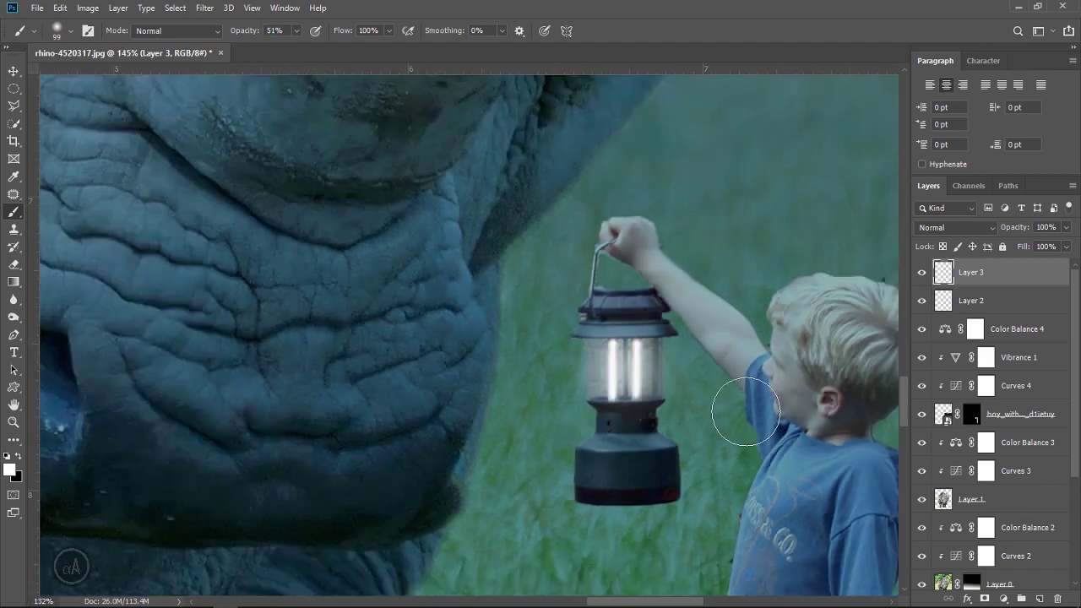
pyautogui.keyDown('alt'); pyautogui.scroll(-2, 741, 413); pyautogui.keyUp('alt')
pyautogui.keyDown('alt'); pyautogui.scroll(-1, 718, 397); pyautogui.keyUp('alt')
pyautogui.keyDown('alt'); pyautogui.scroll(3, 710, 405); pyautogui.keyUp('alt')
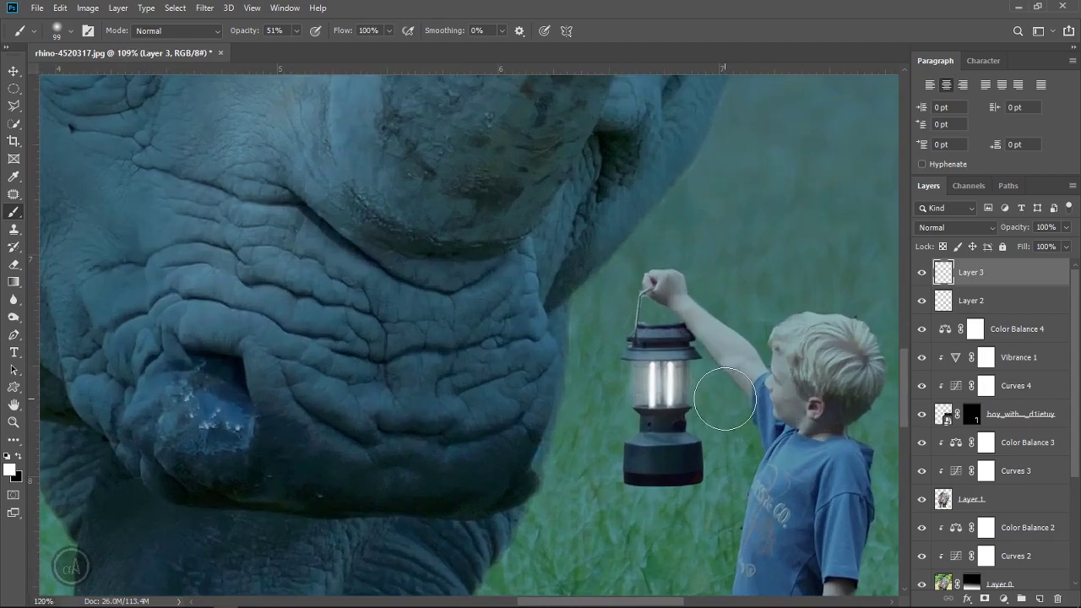
pyautogui.keyDown('alt'); pyautogui.scroll(1, 724, 397); pyautogui.keyUp('alt')
pyautogui.keyDown('alt'); pyautogui.scroll(2, 718, 401); pyautogui.keyUp('alt')
pyautogui.keyDown('alt'); pyautogui.scroll(2, 712, 411); pyautogui.keyUp('alt')
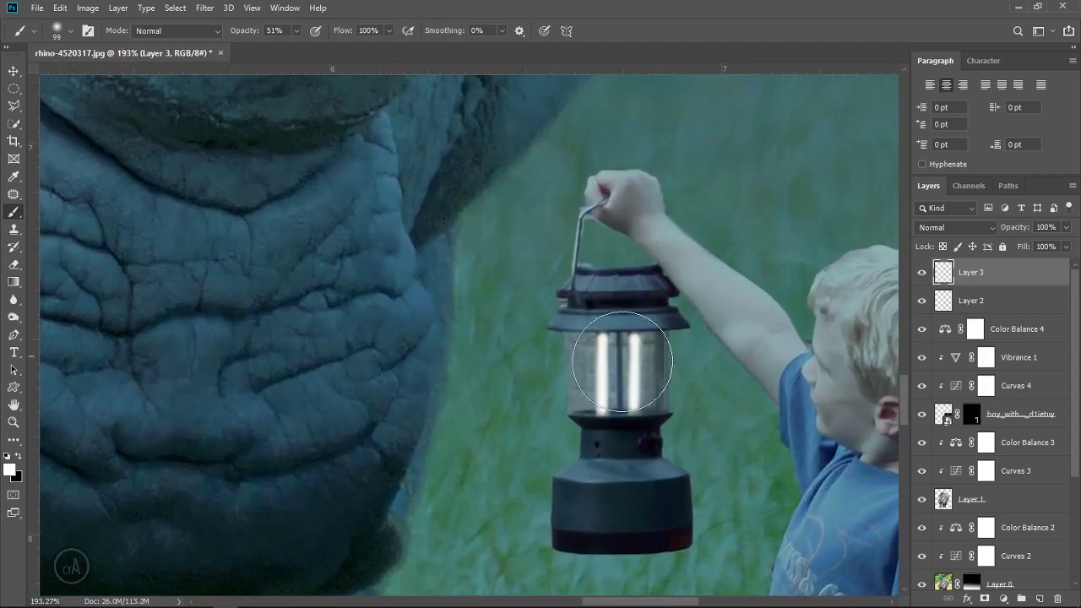
pyautogui.moveTo(615, 365); pyautogui.dragTo(619, 371)
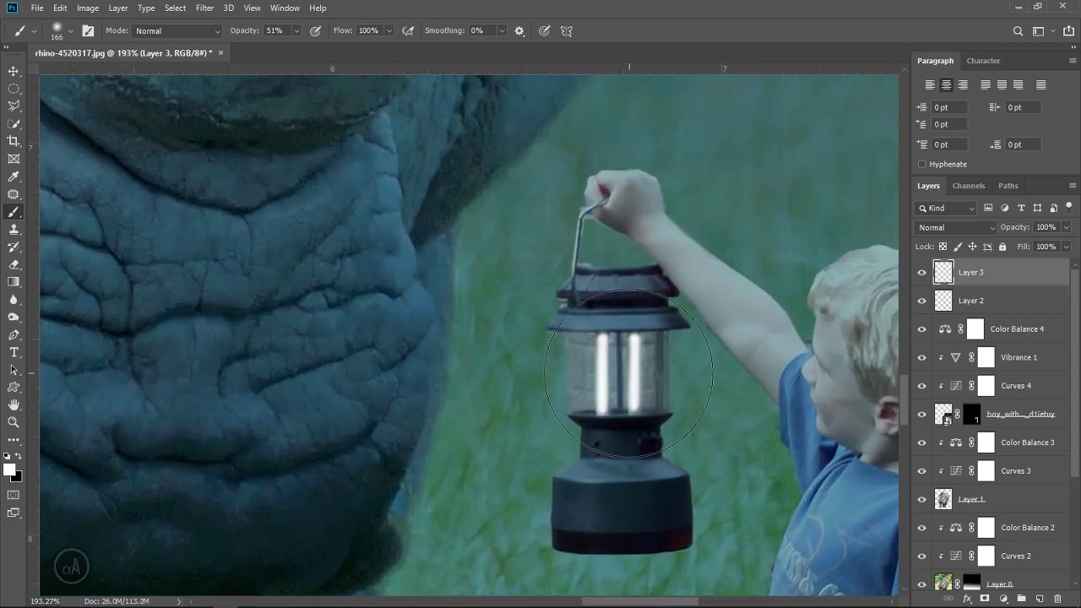
pyautogui.click(620, 371)
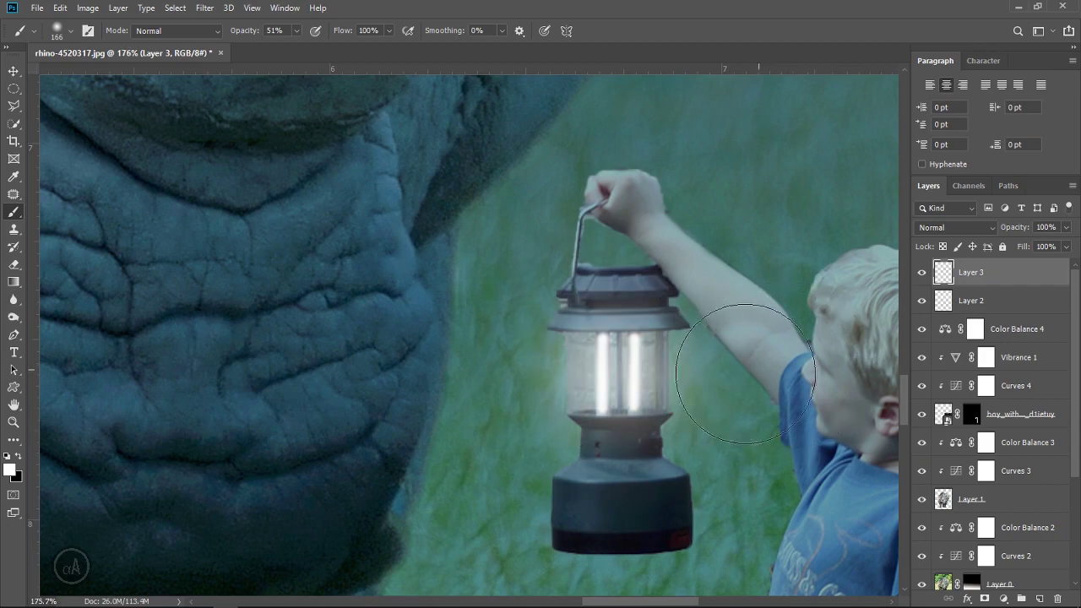
pyautogui.keyDown('alt'); pyautogui.scroll(-3, 726, 371); pyautogui.keyUp('alt')
pyautogui.keyDown('alt'); pyautogui.scroll(-2, 716, 371); pyautogui.keyUp('alt')
pyautogui.keyDown('alt'); pyautogui.scroll(-2, 735, 380); pyautogui.keyUp('alt')
pyautogui.keyDown('alt'); pyautogui.scroll(-2, 760, 393); pyautogui.keyUp('alt')
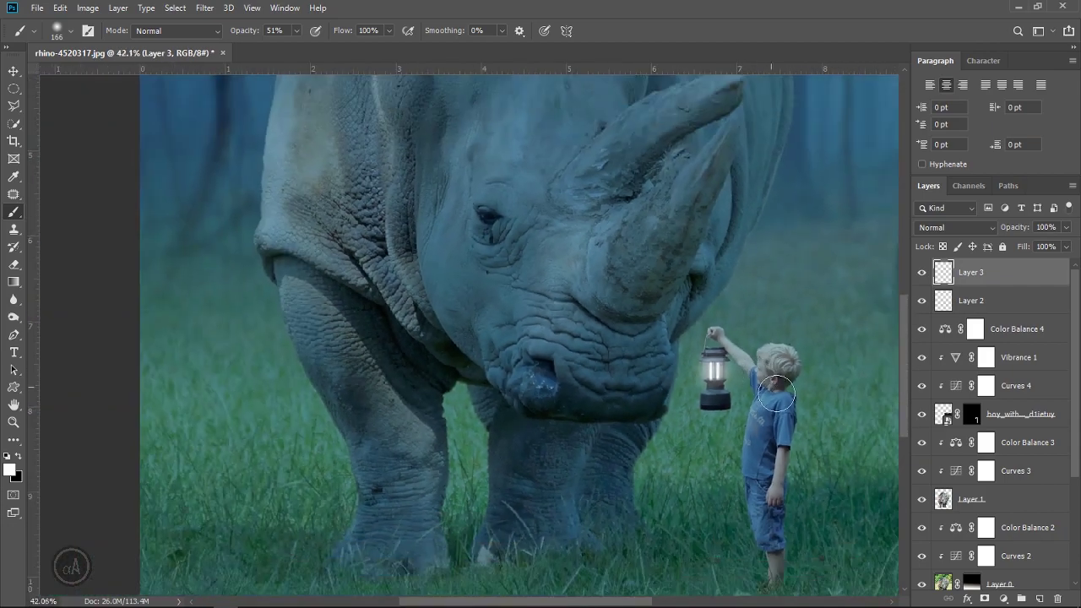
pyautogui.keyDown('alt'); pyautogui.scroll(-2, 779, 402); pyautogui.keyUp('alt')
pyautogui.keyDown('alt'); pyautogui.scroll(-1, 768, 406); pyautogui.keyUp('alt')
pyautogui.keyDown('alt'); pyautogui.scroll(2, 756, 396); pyautogui.keyUp('alt')
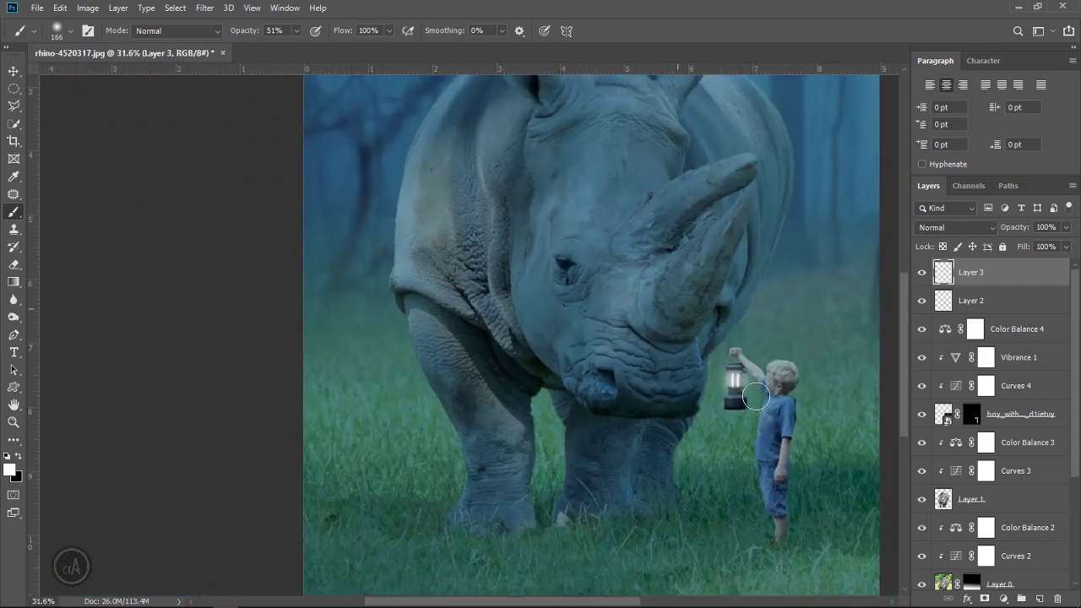
pyautogui.keyDown('alt'); pyautogui.scroll(1, 788, 419); pyautogui.keyUp('alt')
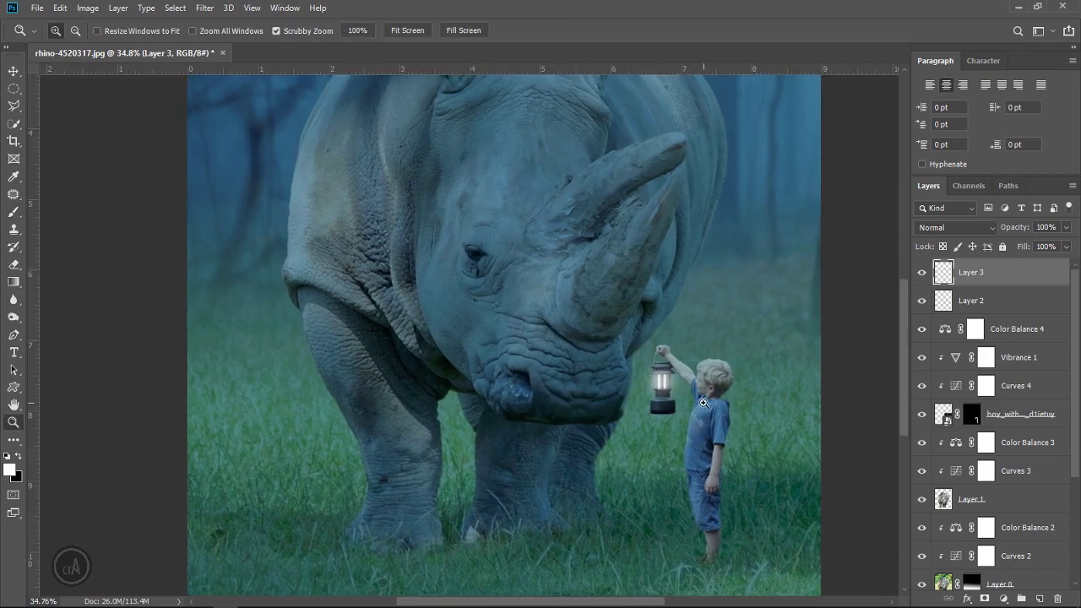
pyautogui.moveTo(779, 442)
pyautogui.mouseDown()
pyautogui.moveTo(695, 386)
pyautogui.moveTo(755, 362)
pyautogui.mouseUp()
# - On the Curves 4 mask, paint soft 16%-opacity strokes brightening the boy's arm, chest and shirt
pyautogui.press('b')
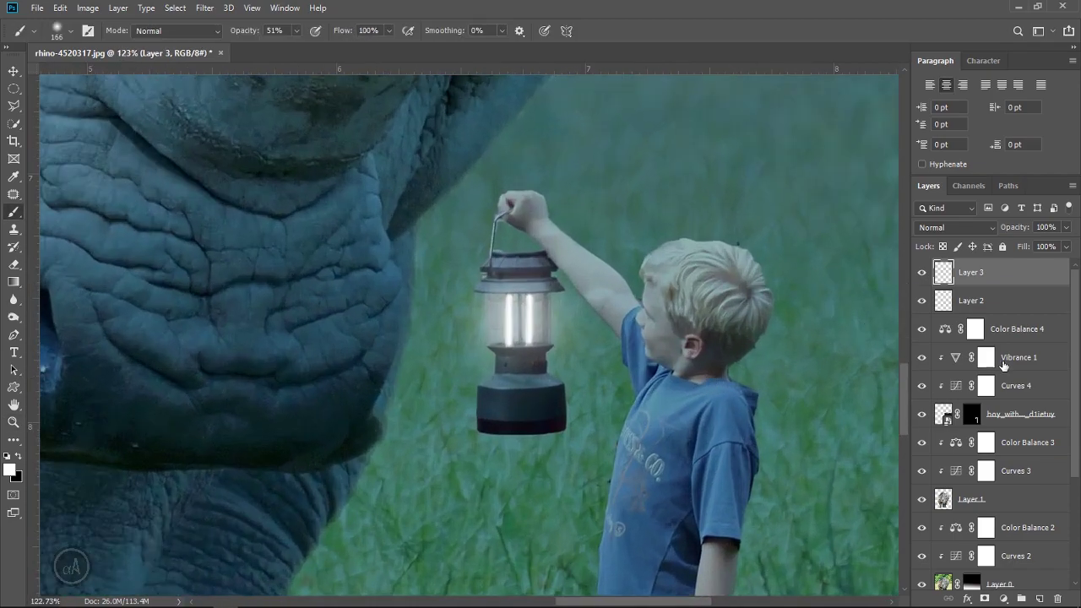
pyautogui.click(986, 386)
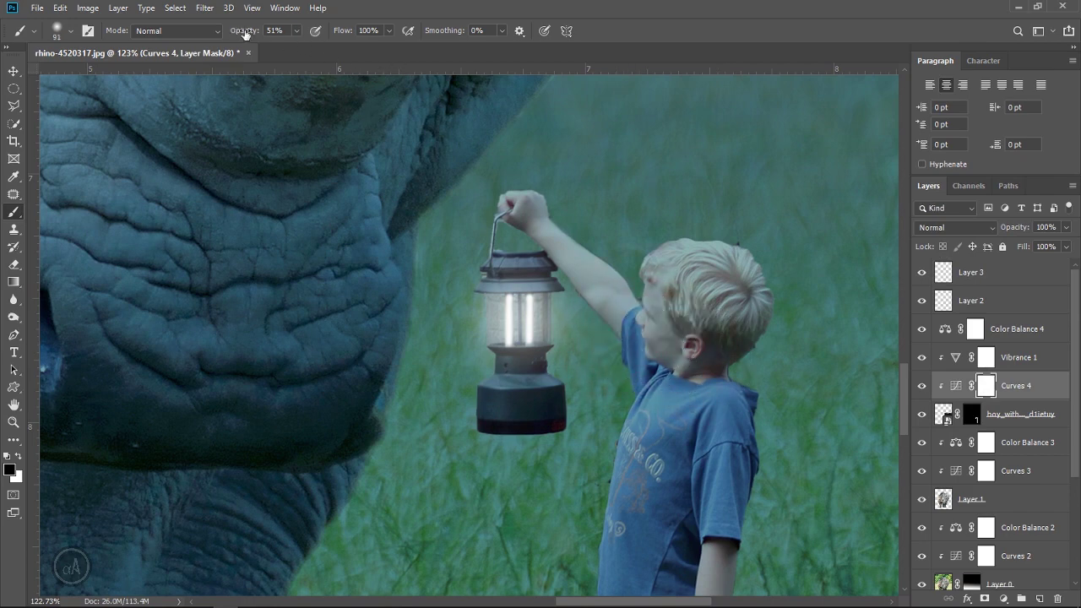
pyautogui.write('16')
pyautogui.press('Return')
pyautogui.moveTo(592, 319); pyautogui.dragTo(594, 308)
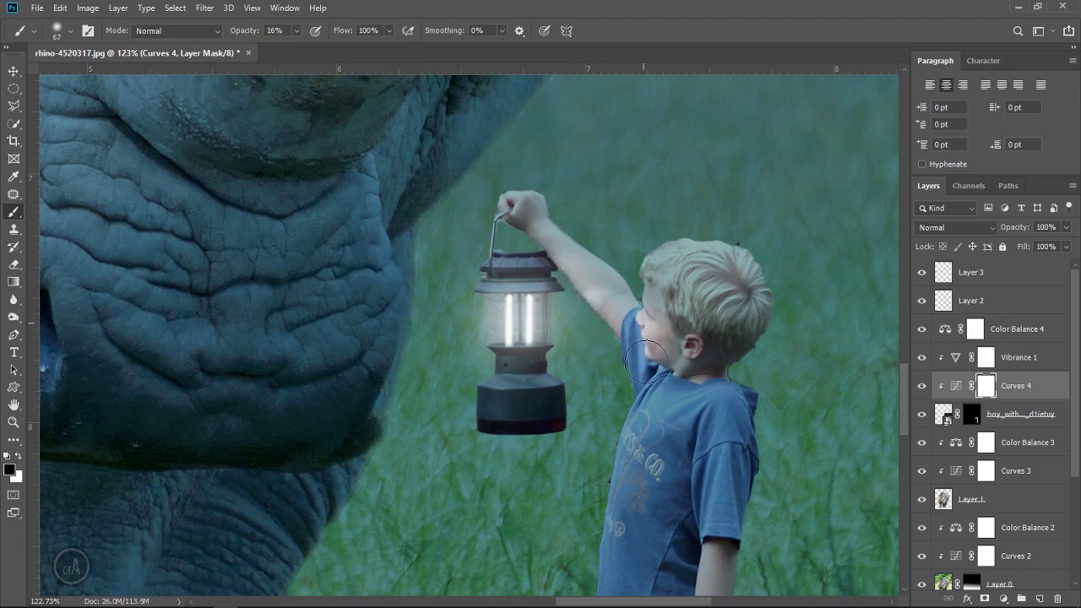
pyautogui.moveTo(649, 361)
pyautogui.mouseDown()
pyautogui.moveTo(635, 414)
pyautogui.moveTo(599, 448)
pyautogui.mouseUp()
pyautogui.moveTo(657, 412)
pyautogui.mouseDown()
pyautogui.moveTo(601, 423)
pyautogui.moveTo(642, 376)
pyautogui.mouseUp()
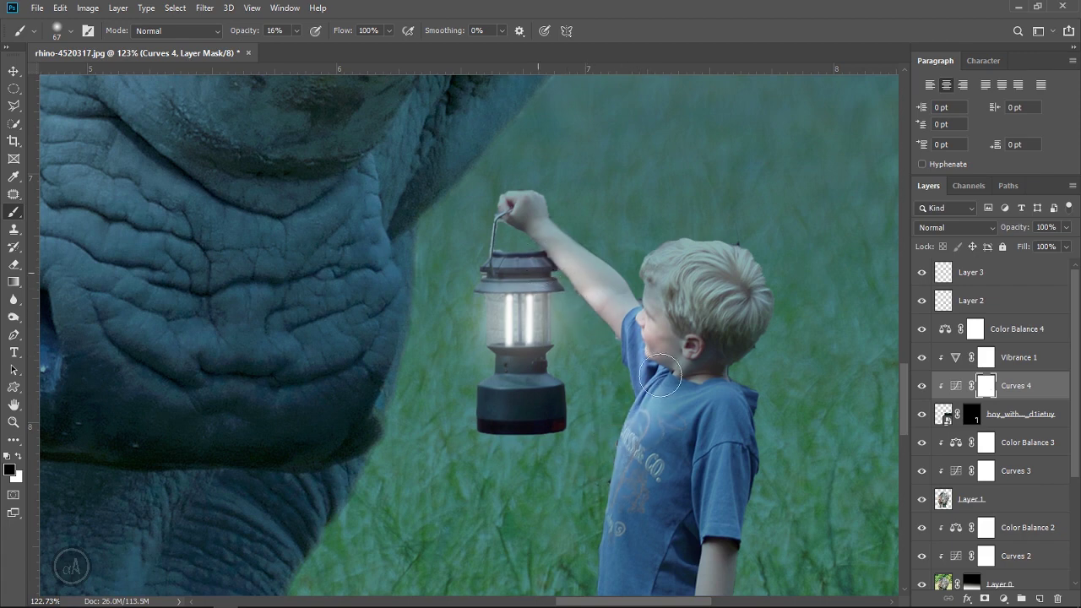
pyautogui.moveTo(644, 299)
pyautogui.mouseDown()
pyautogui.moveTo(646, 334)
pyautogui.moveTo(622, 379)
pyautogui.moveTo(703, 415)
pyautogui.moveTo(695, 498)
pyautogui.mouseUp()
# - Zoom in to inspect the boy's shirt, then select the rhino's Layer 1
pyautogui.scroll(-1, 667, 448)
pyautogui.scroll(-1, 592, 456)
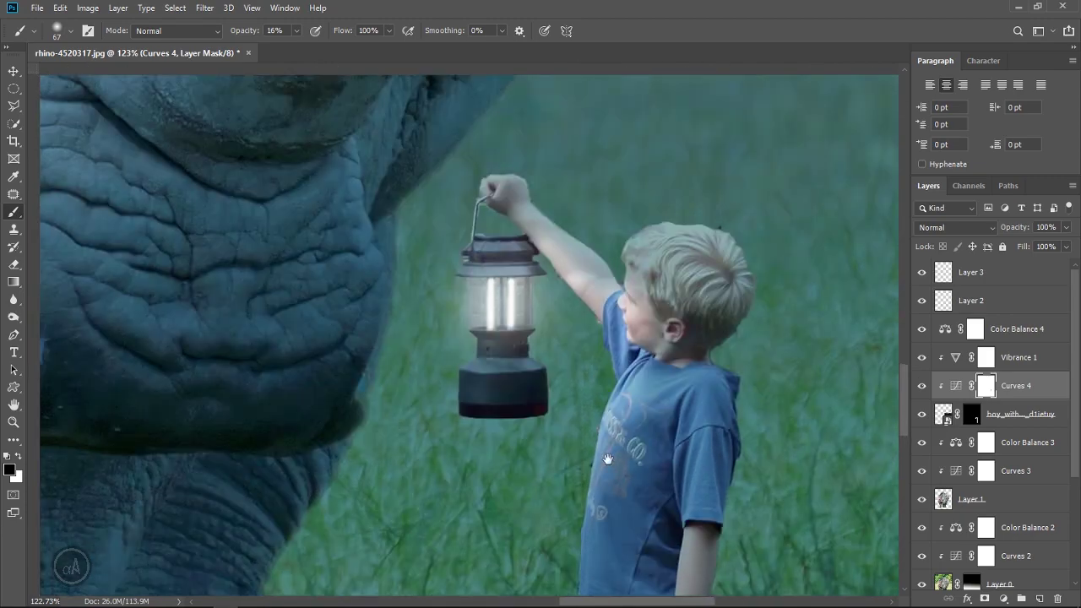
pyautogui.scroll(-1, 625, 464)
pyautogui.scroll(-1, 625, 463)
pyautogui.scroll(2, 595, 389)
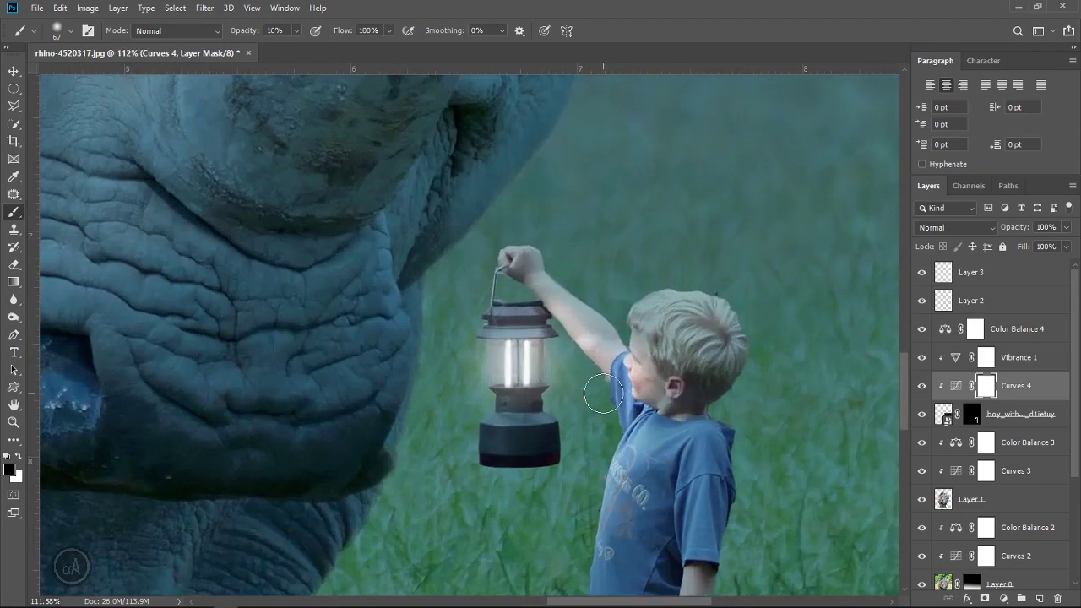
pyautogui.scroll(-1, 580, 379)
pyautogui.scroll(-1, 591, 376)
pyautogui.press('z')
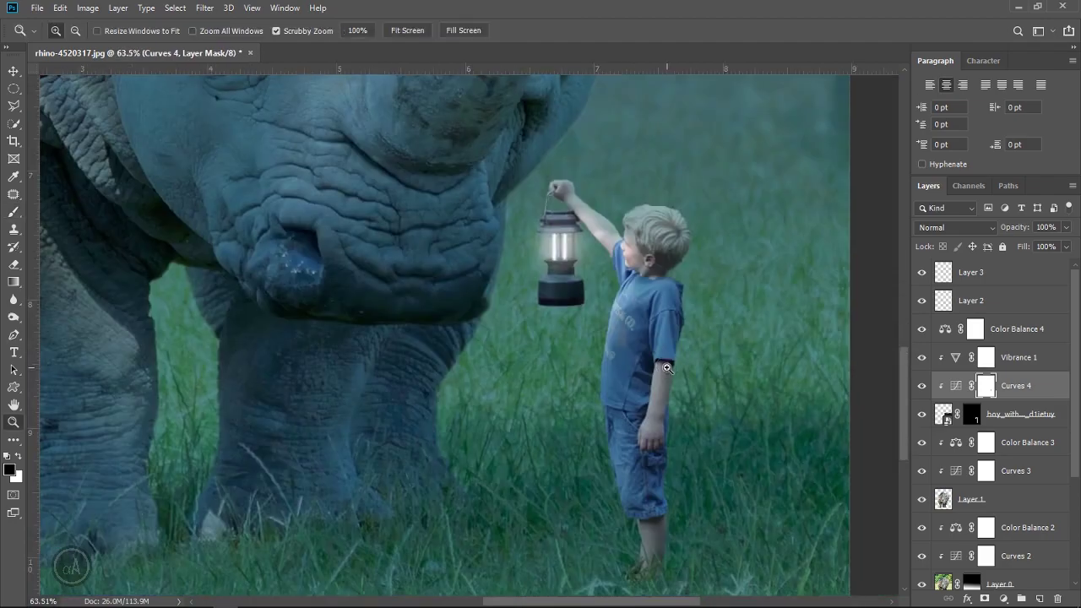
pyautogui.scroll(-1, 640, 372)
pyautogui.scroll(2, 640, 373)
pyautogui.press('b')
pyautogui.scroll(1, 608, 338)
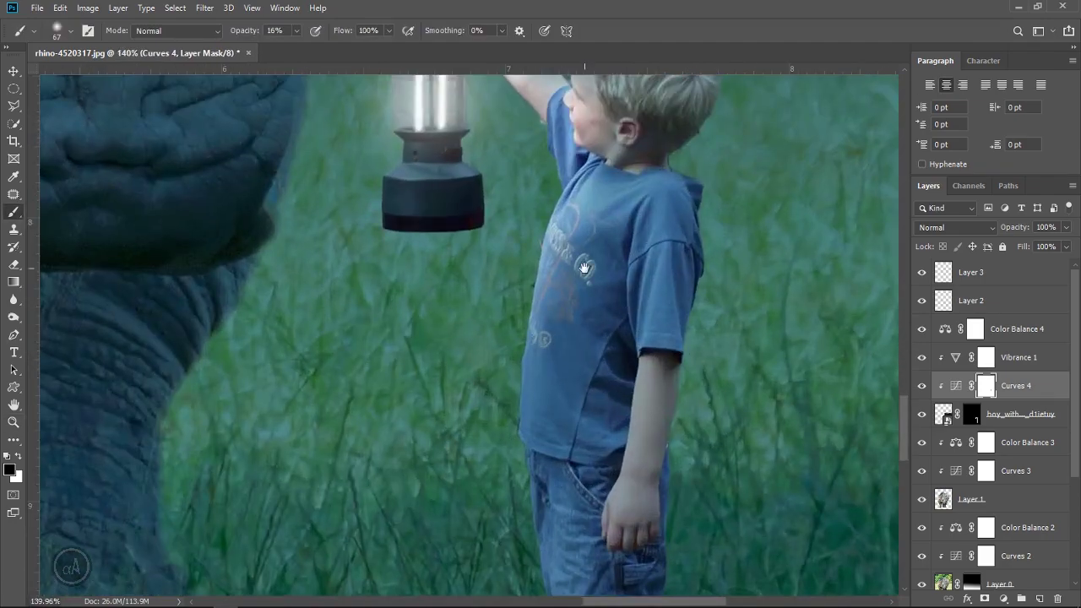
pyautogui.moveTo(556, 207)
pyautogui.mouseDown()
pyautogui.moveTo(592, 303)
pyautogui.moveTo(604, 388)
pyautogui.mouseUp()
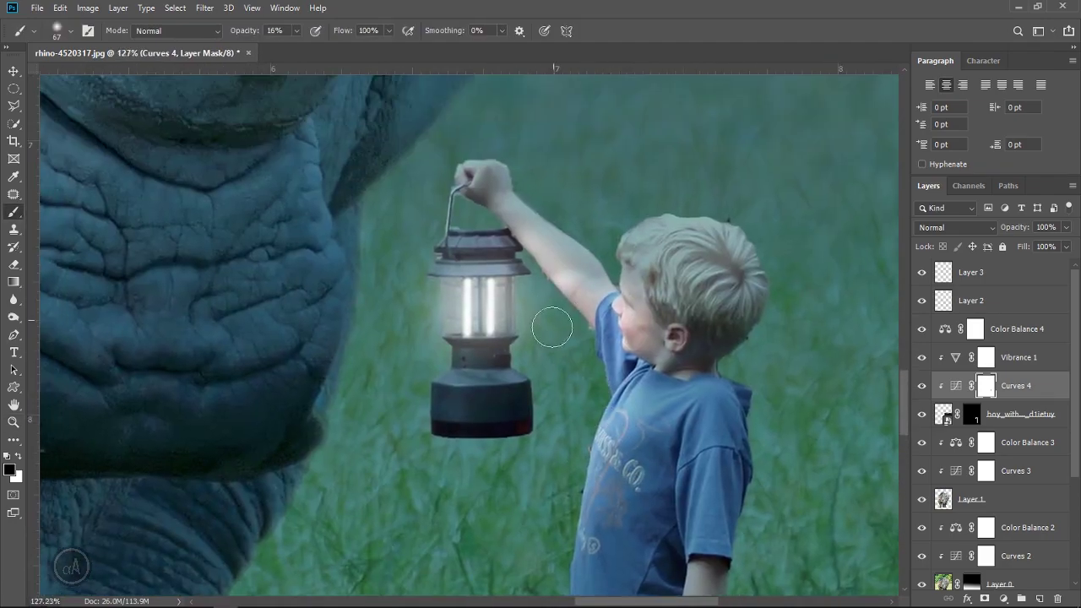
pyautogui.scroll(-2, 555, 321)
pyautogui.scroll(-1, 470, 385)
pyautogui.hotkey('ctrl', 'r')
pyautogui.press('v')
pyautogui.click(488, 373)
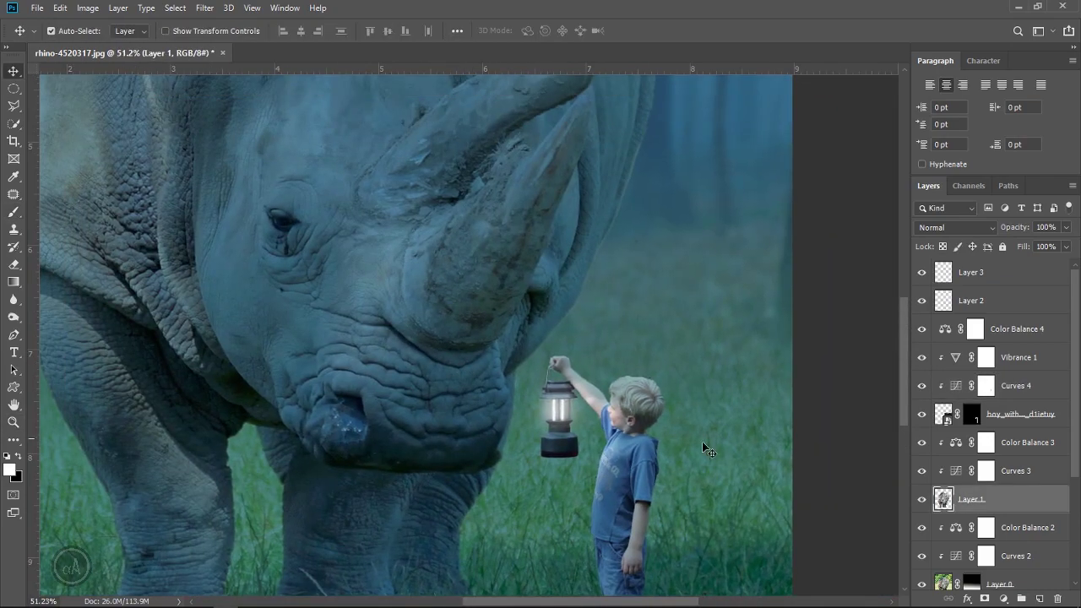
# - Target the Curves 3 mask and size a soft brush over the rhino's horn near the lantern
pyautogui.click(985, 470)
pyautogui.moveTo(485, 321)
pyautogui.mouseDown()
pyautogui.moveTo(474, 395)
pyautogui.moveTo(504, 329)
pyautogui.moveTo(446, 393)
pyautogui.moveTo(490, 321)
pyautogui.moveTo(429, 415)
pyautogui.moveTo(386, 415)
pyautogui.moveTo(464, 448)
pyautogui.moveTo(414, 445)
pyautogui.moveTo(418, 425)
pyautogui.moveTo(442, 439)
pyautogui.moveTo(391, 485)
pyautogui.moveTo(473, 442)
pyautogui.moveTo(327, 471)
pyautogui.moveTo(347, 437)
pyautogui.moveTo(442, 364)
pyautogui.moveTo(399, 420)
pyautogui.moveTo(377, 475)
pyautogui.moveTo(490, 398)
pyautogui.moveTo(465, 463)
pyautogui.moveTo(434, 381)
pyautogui.moveTo(398, 418)
pyautogui.mouseUp()
pyautogui.press('b')
pyautogui.keyDown('alt'); pyautogui.rightClick(473, 379); pyautogui.keyUp('alt')
# - Review the lit horn in the view, then select Layer 3
pyautogui.scroll(-3, 398, 417)
pyautogui.scroll(-2, 473, 431)
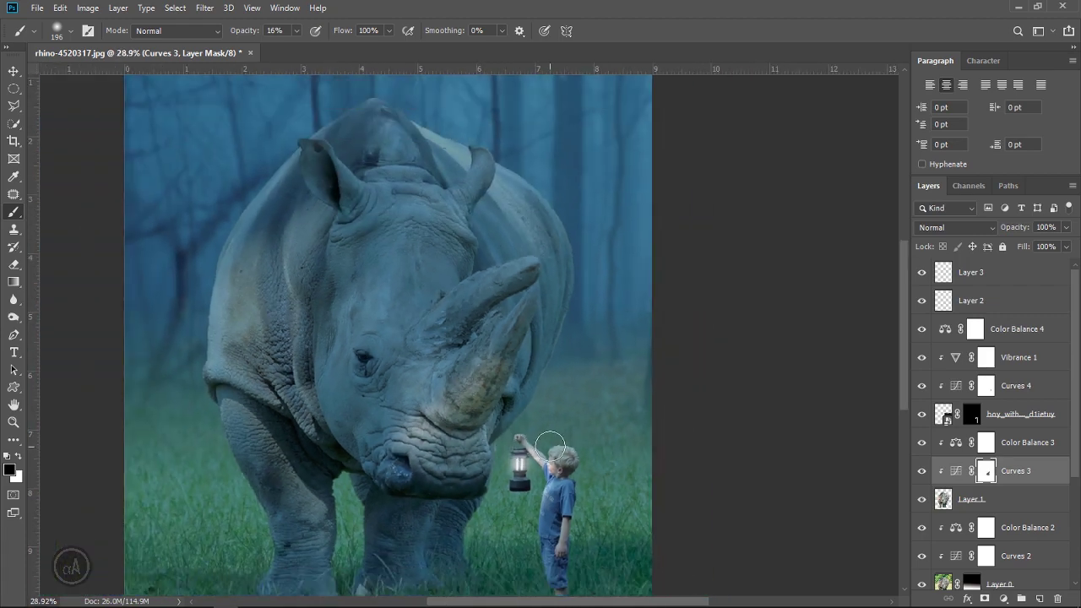
pyautogui.scroll(-1, 551, 444)
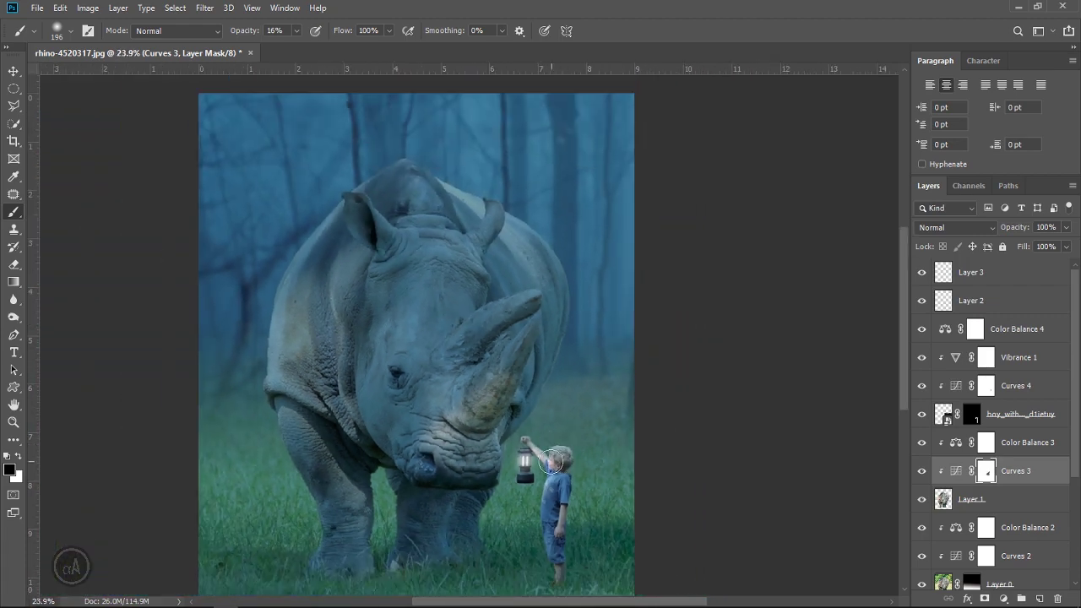
pyautogui.scroll(-1, 541, 462)
pyautogui.scroll(1, 631, 460)
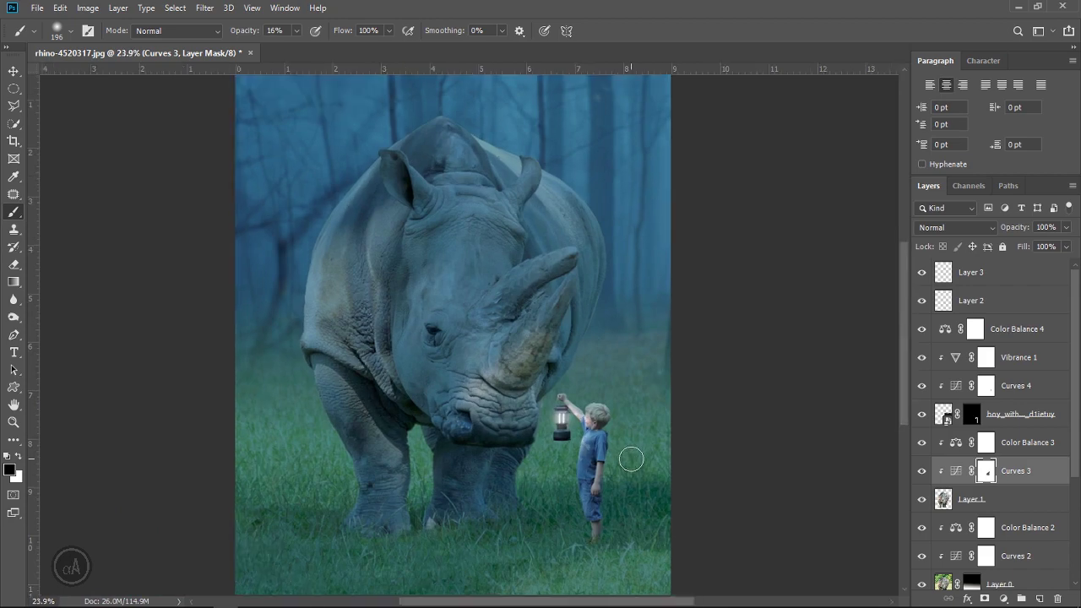
pyautogui.scroll(2, 618, 462)
pyautogui.scroll(2, 608, 469)
pyautogui.scroll(1, 598, 480)
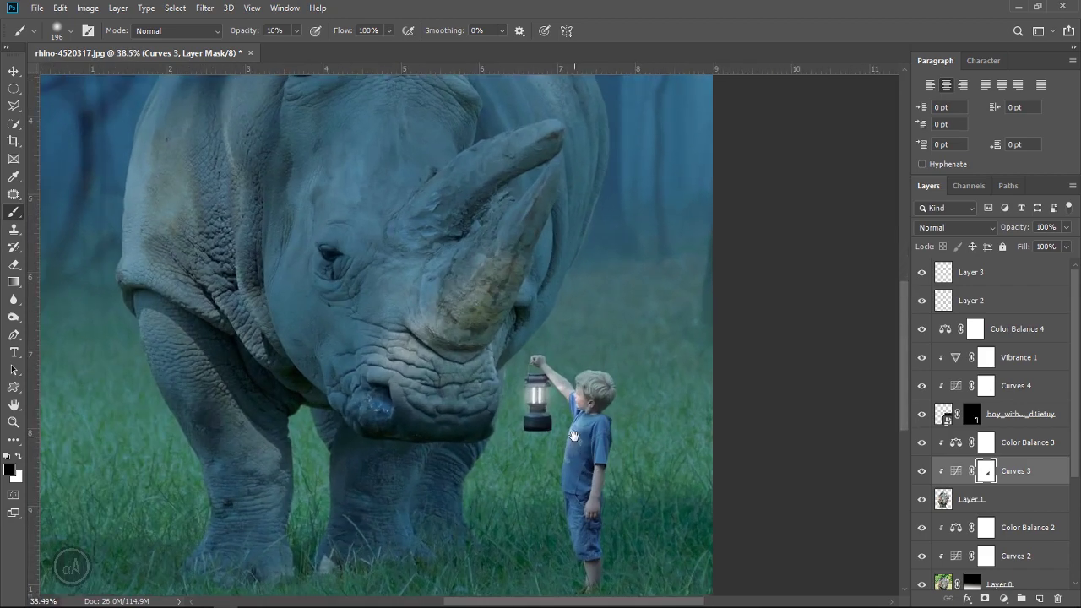
pyautogui.scroll(1, 589, 489)
pyautogui.scroll(3, 589, 489)
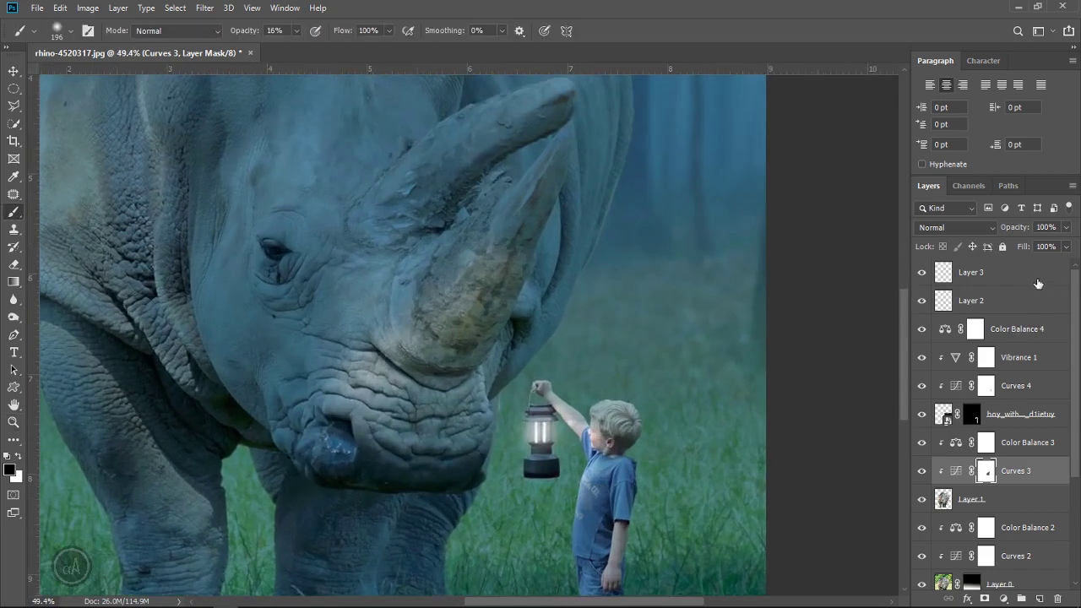
pyautogui.click(1039, 283)
# - Add a new Layer 4 and paint a large soft white glow around the lantern
pyautogui.click(1039, 599)
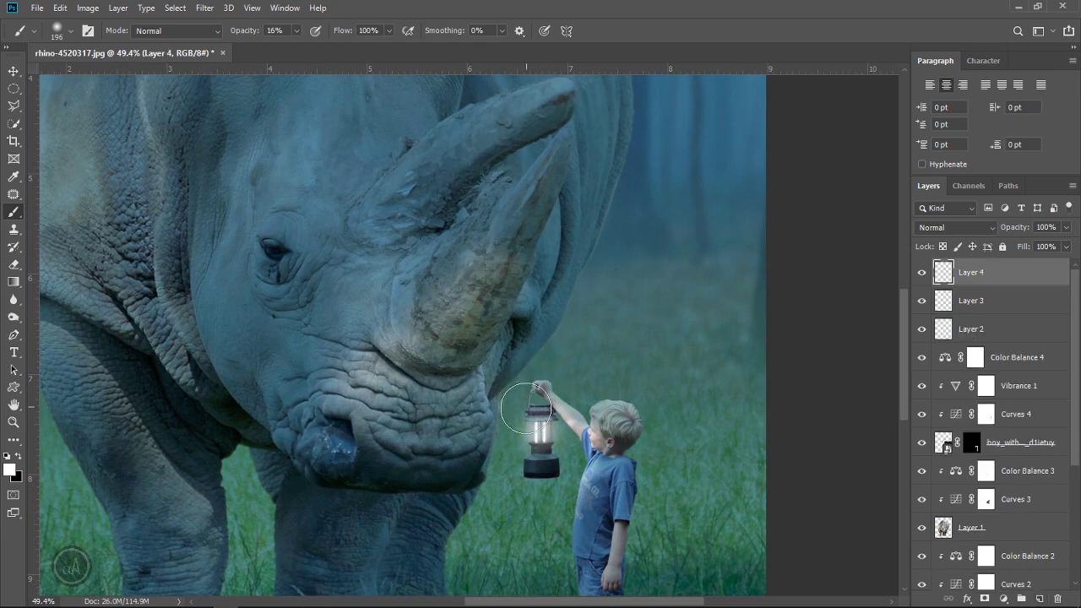
pyautogui.moveTo(597, 417); pyautogui.dragTo(583, 417)
pyautogui.click(993, 311)
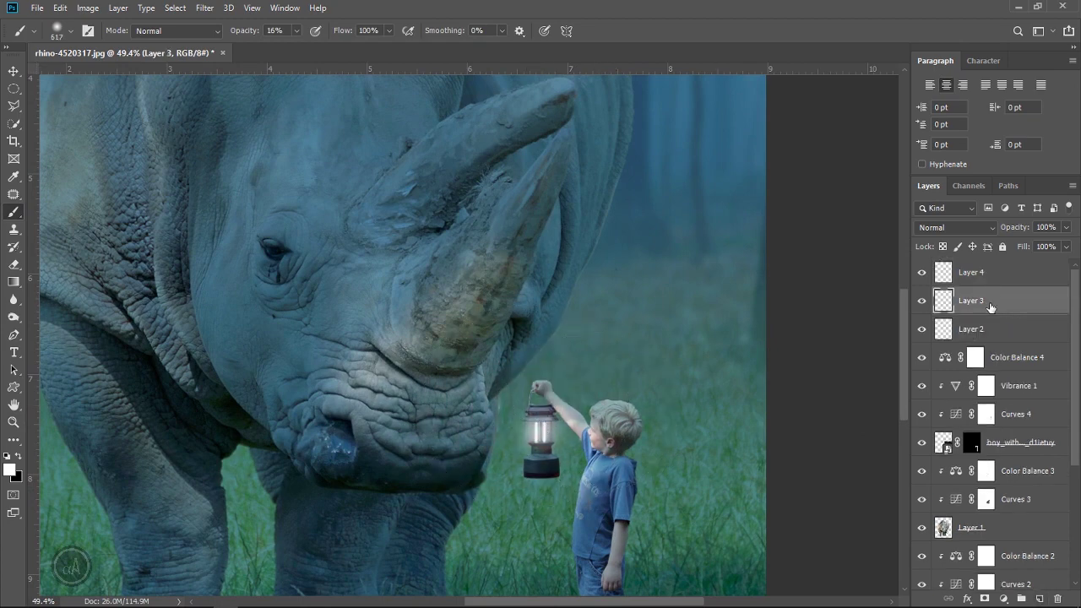
pyautogui.click(989, 274)
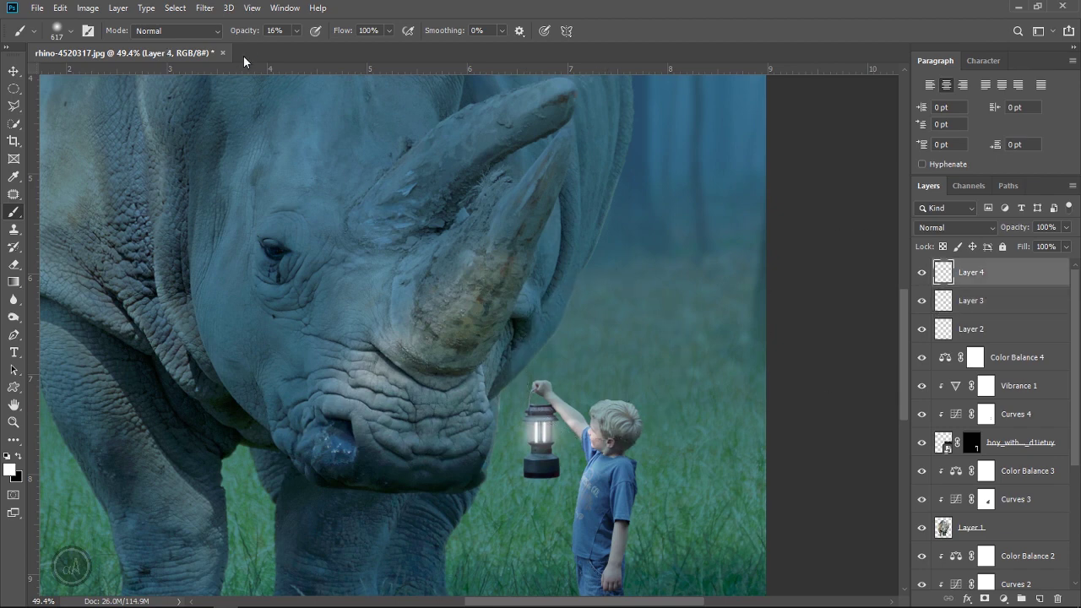
pyautogui.moveTo(549, 397); pyautogui.dragTo(559, 407)
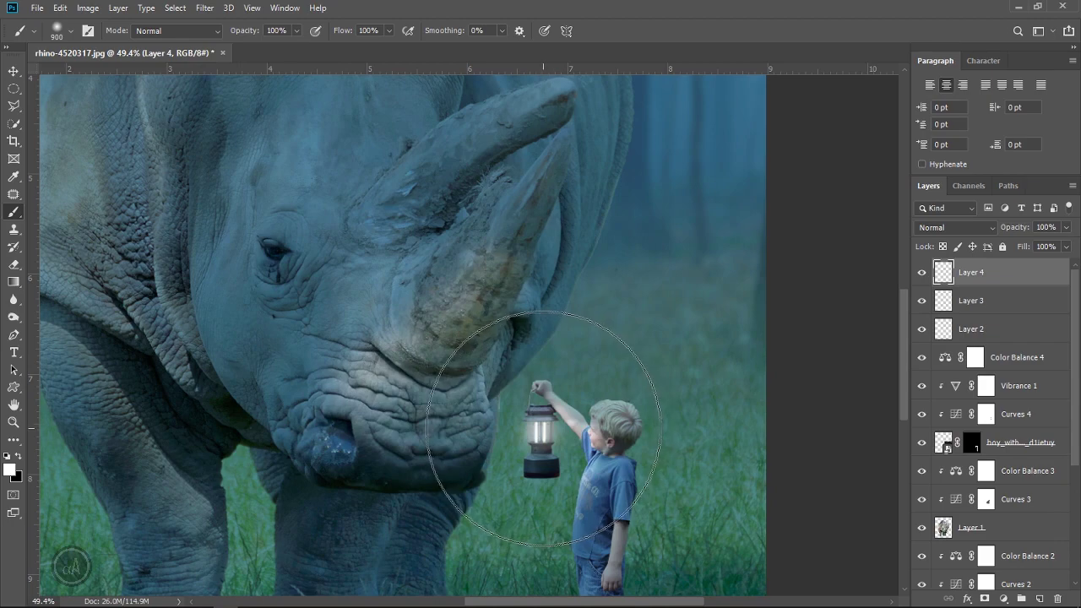
pyautogui.click(540, 423)
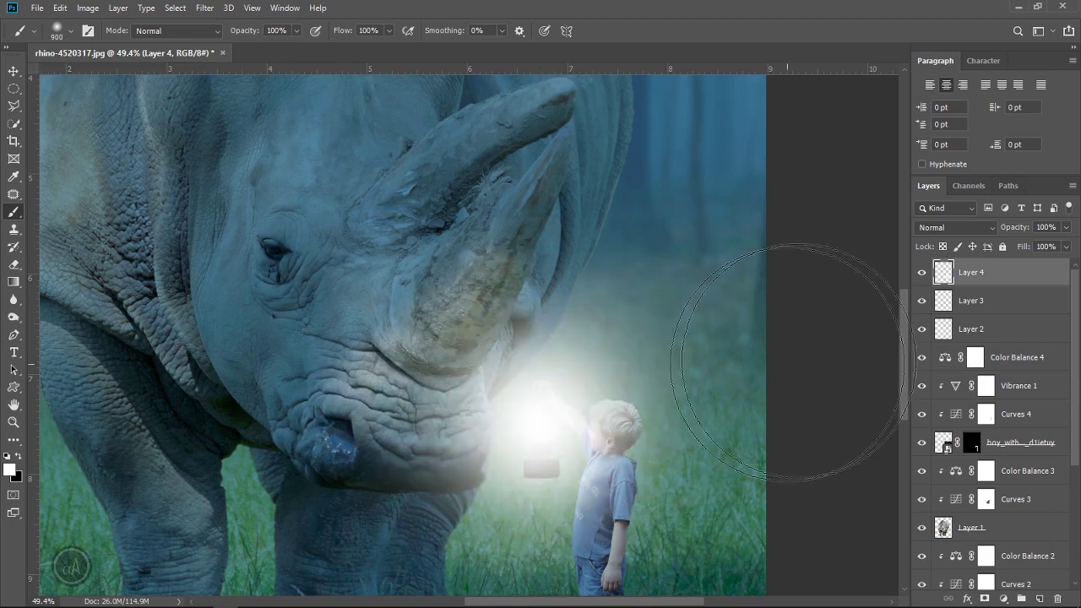
# - Blend Layer 4 as Soft Light and toggle its visibility to compare the glow
pyautogui.click(943, 228)
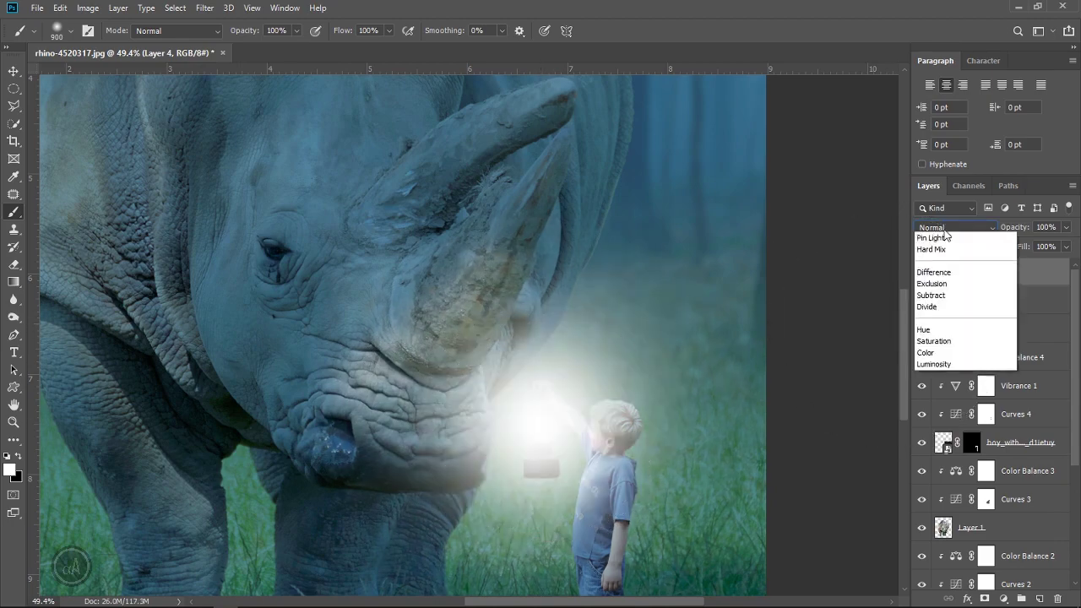
pyautogui.click(940, 418)
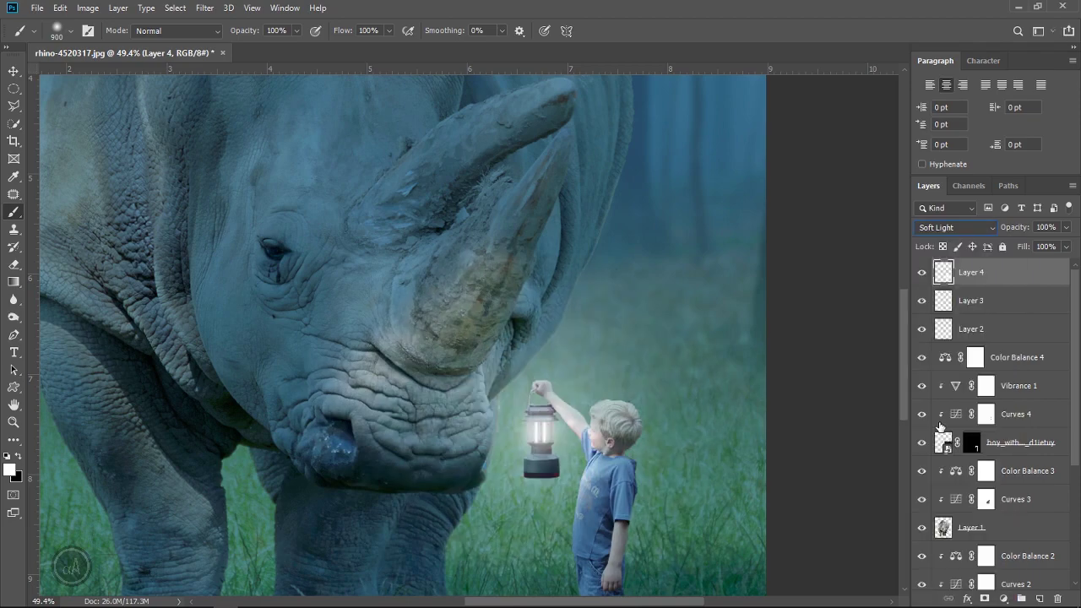
pyautogui.scroll(-1, 629, 395)
pyautogui.scroll(-1, 629, 395)
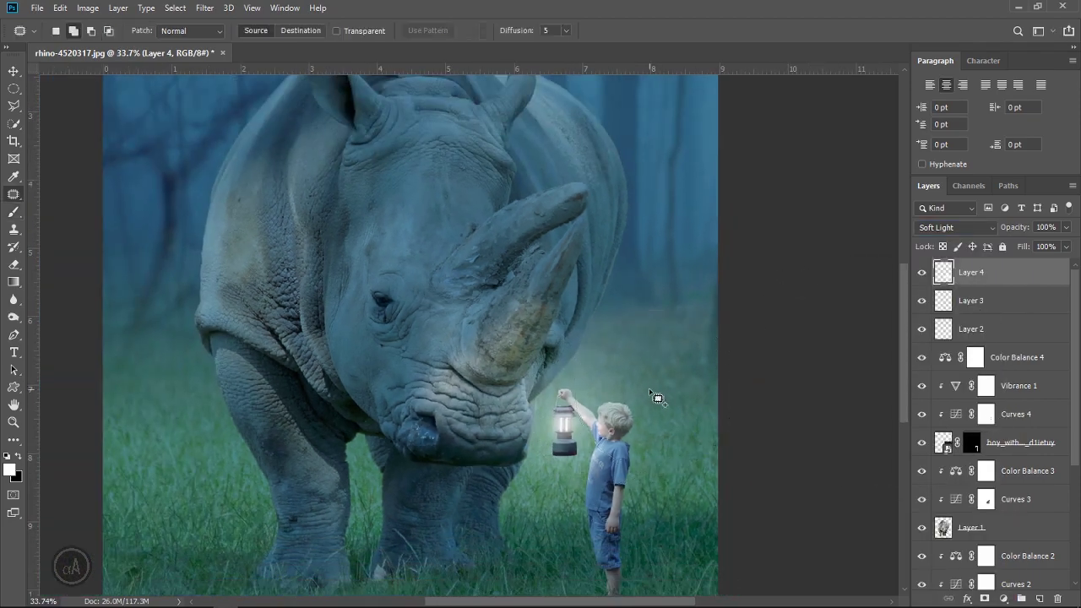
pyautogui.scroll(-1, 638, 391)
pyautogui.scroll(-1, 638, 391)
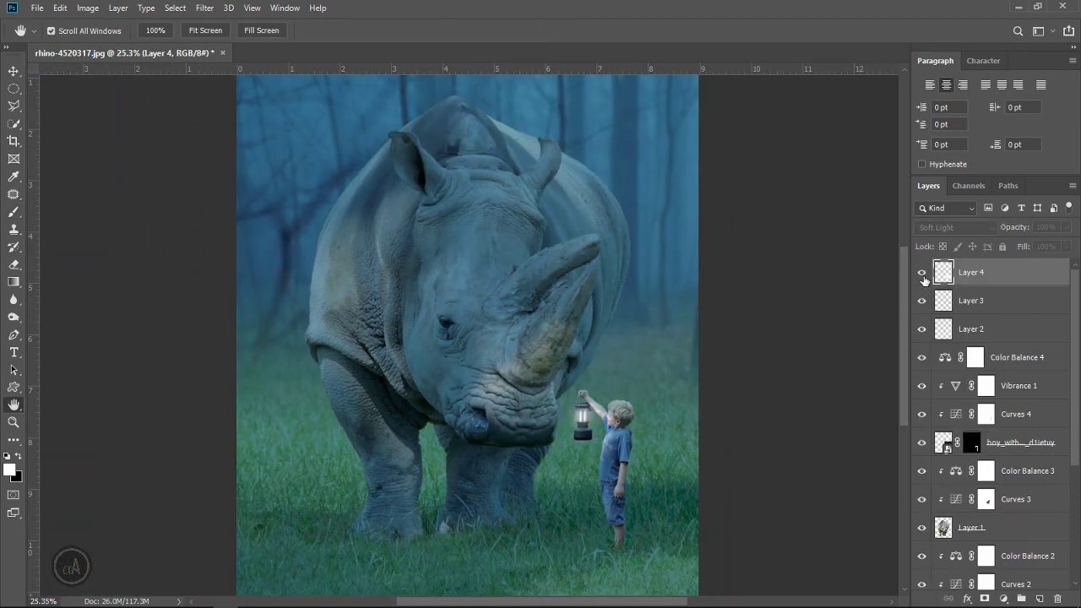
pyautogui.click(922, 272)
pyautogui.scroll(5, 678, 340)
pyautogui.scroll(4, 623, 394)
pyautogui.scroll(-1, 581, 494)
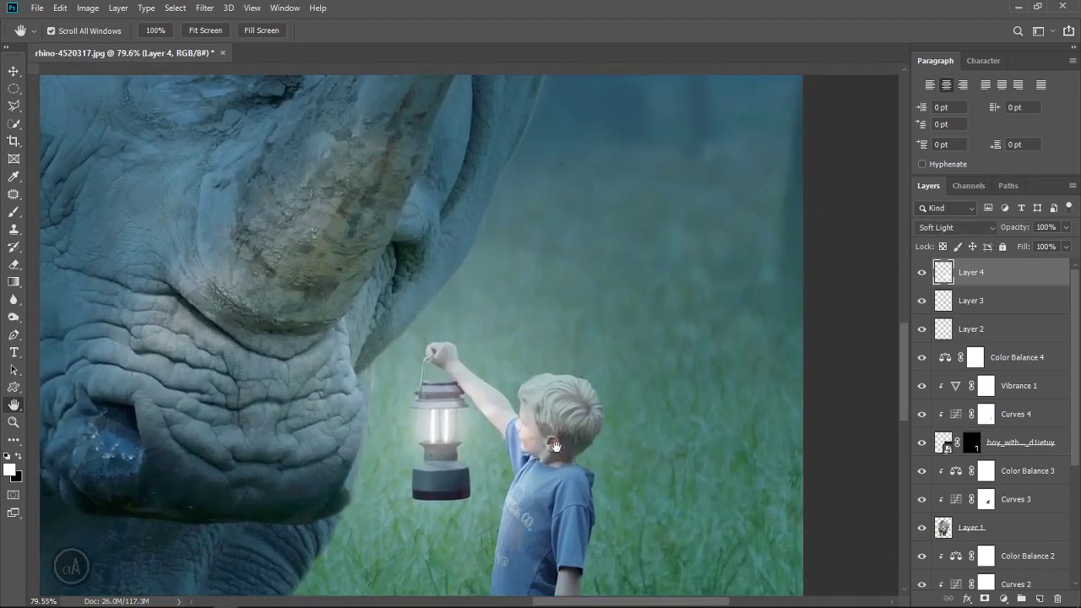
pyautogui.scroll(-1, 523, 429)
pyautogui.scroll(-1, 491, 420)
pyautogui.scroll(-2, 491, 419)
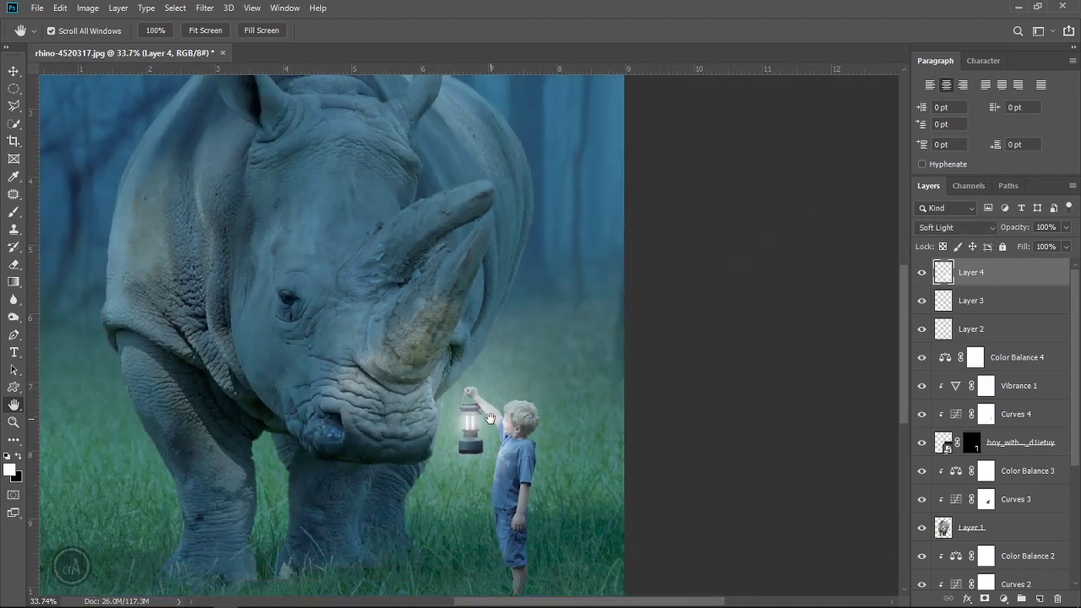
pyautogui.scroll(-1, 490, 416)
pyautogui.scroll(-1, 491, 414)
pyautogui.scroll(1, 524, 410)
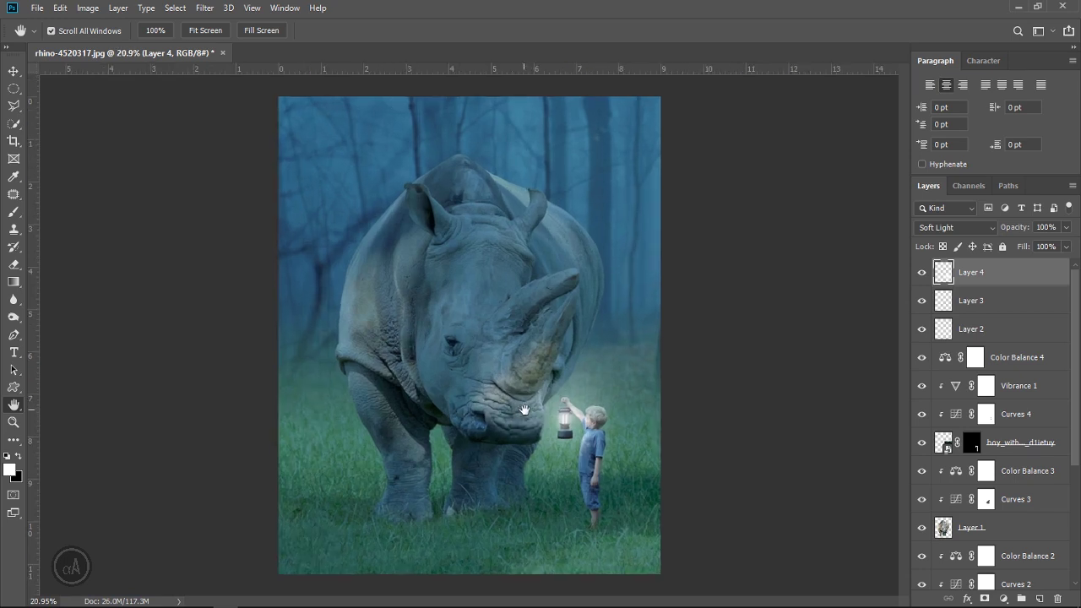
pyautogui.scroll(-1, 530, 396)
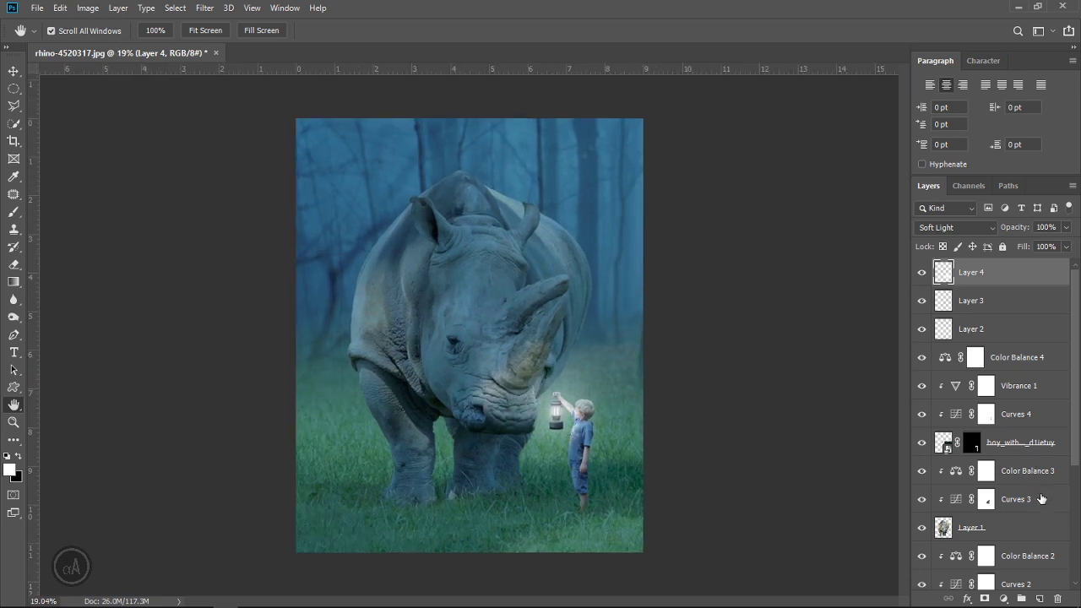
# - Add a new Layer 5 and fit the whole image on screen for painting the haze
pyautogui.click(1044, 600)
pyautogui.press('b')
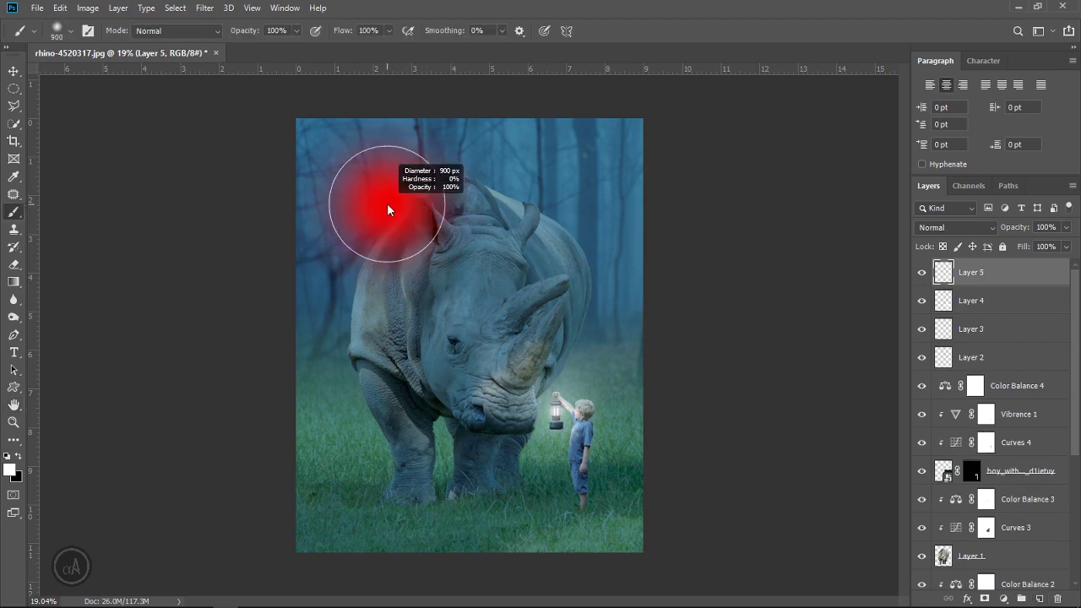
pyautogui.scroll(-3, 460, 197)
pyautogui.scroll(-1, 425, 174)
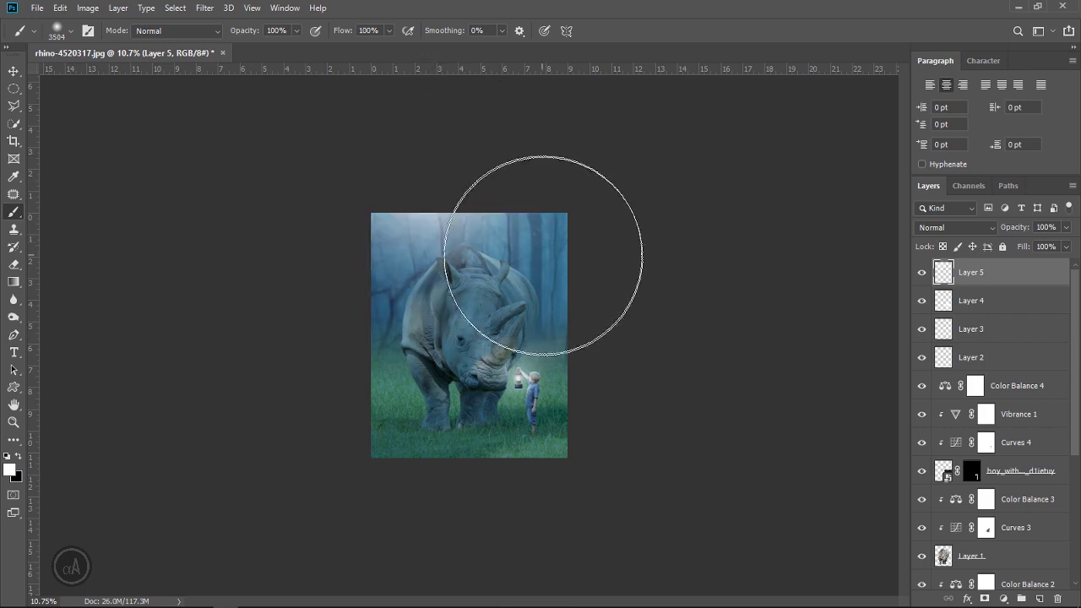
pyautogui.scroll(-3, 553, 254)
pyautogui.press('z')
pyautogui.hotkey('ctrl', '0')
pyautogui.press('b')
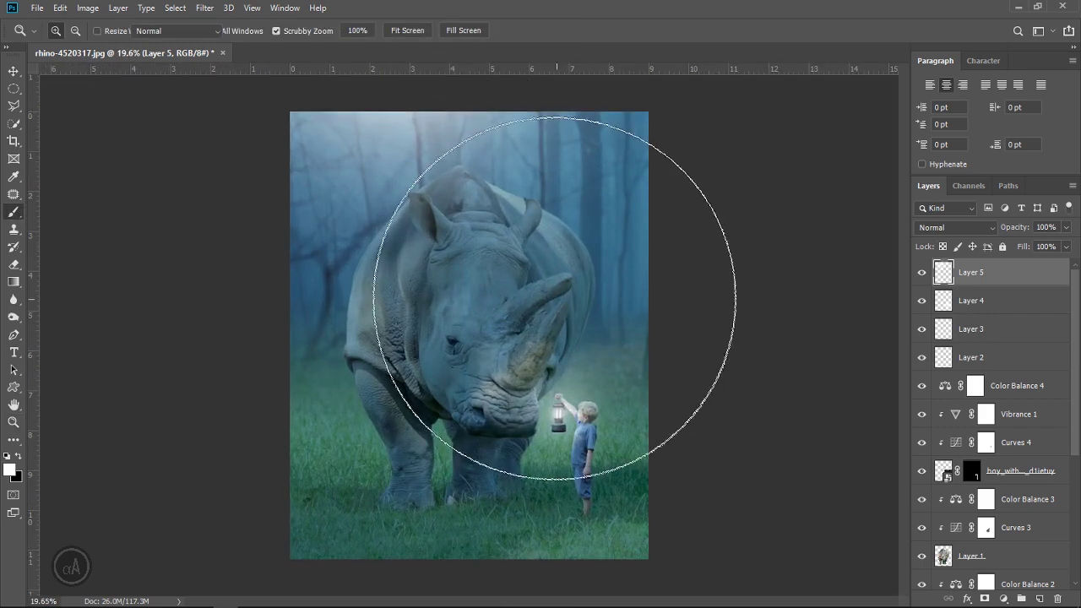
# - Blend Layer 5 as Screen, shift the haze toward the top, and set opacity to 82%
pyautogui.click(954, 227)
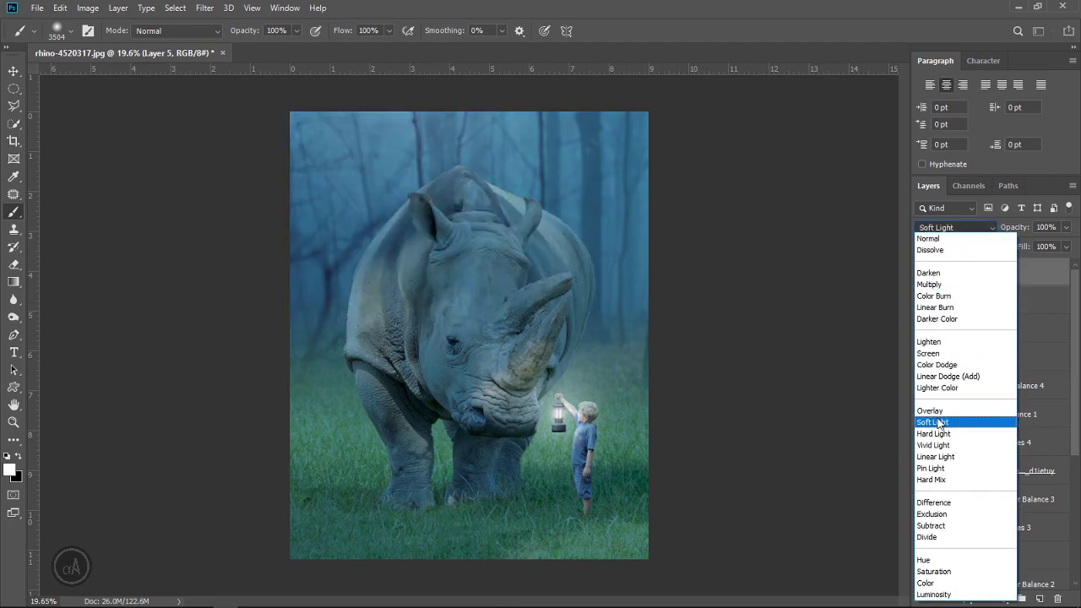
pyautogui.click(938, 356)
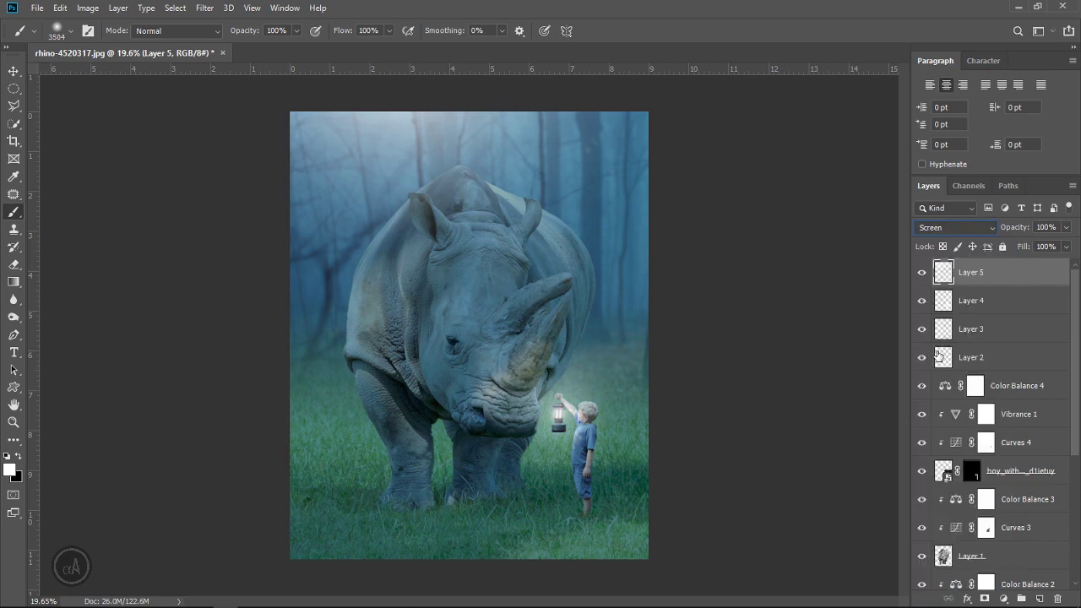
pyautogui.click(923, 276)
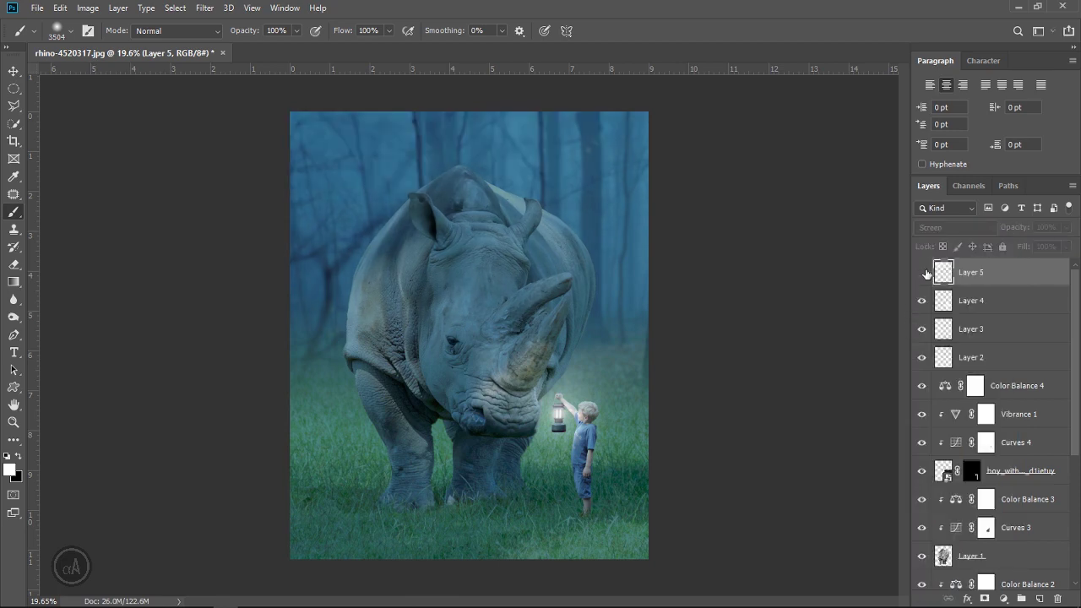
pyautogui.press('v')
pyautogui.moveTo(399, 128); pyautogui.dragTo(422, 130)
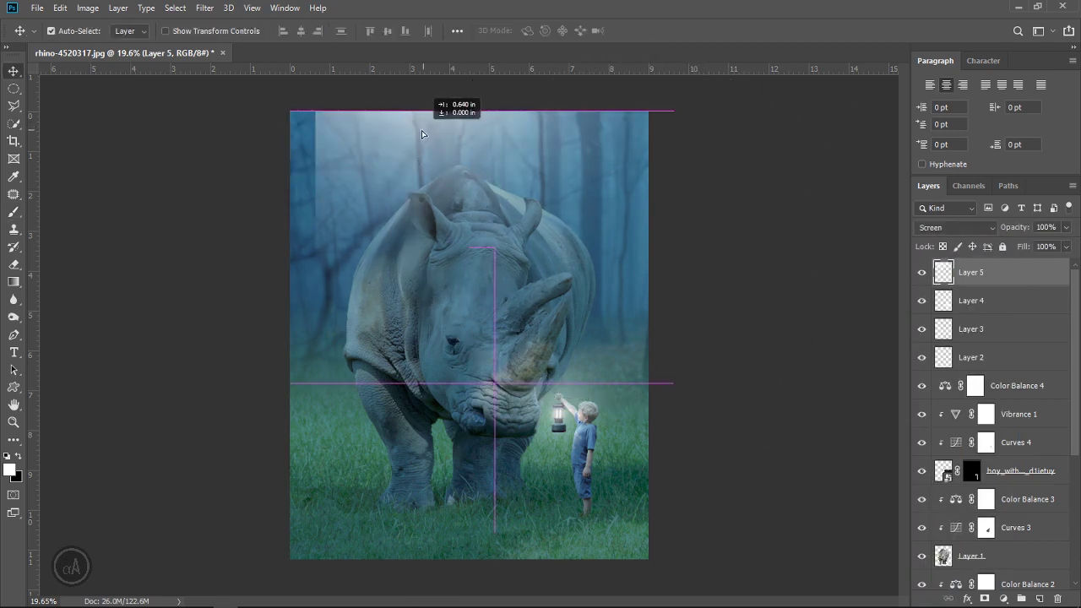
pyautogui.scroll(-2, 470, 288)
pyautogui.scroll(-1, 483, 366)
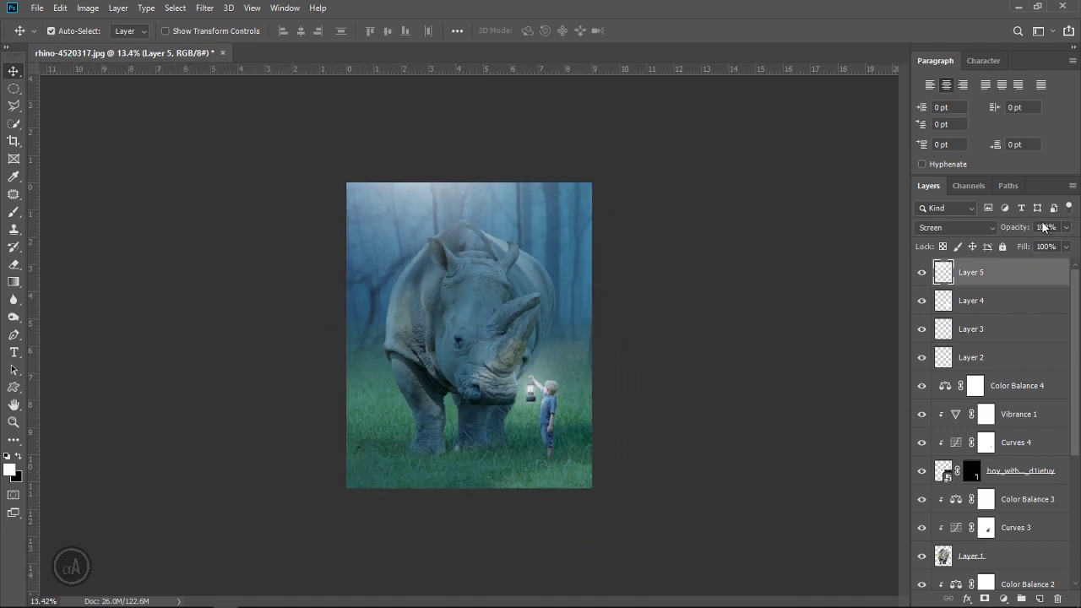
pyautogui.moveTo(1020, 234); pyautogui.dragTo(1007, 233)
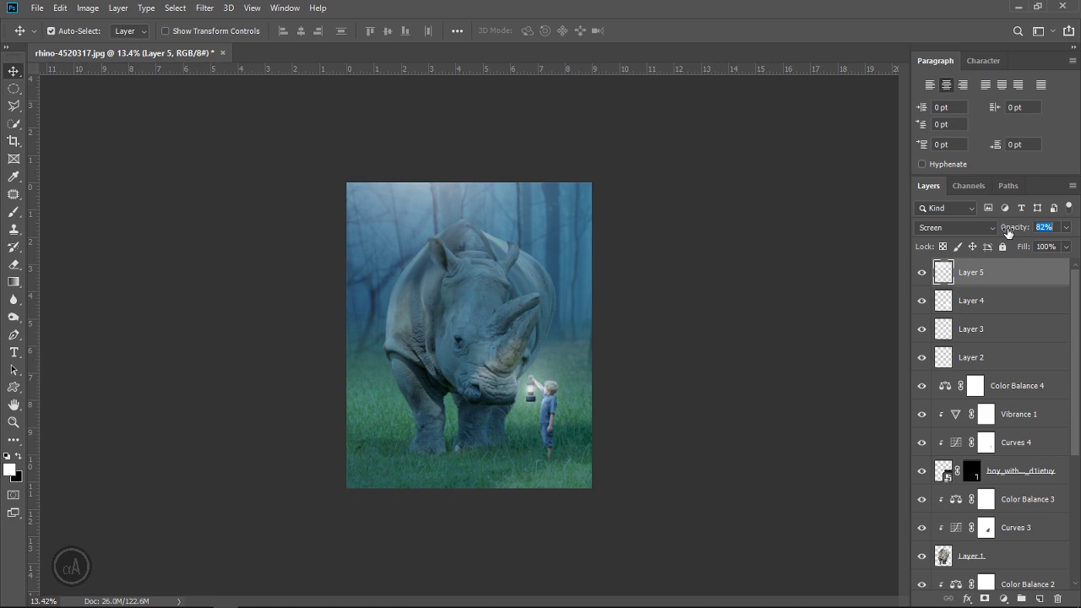
pyautogui.scroll(3, 597, 346)
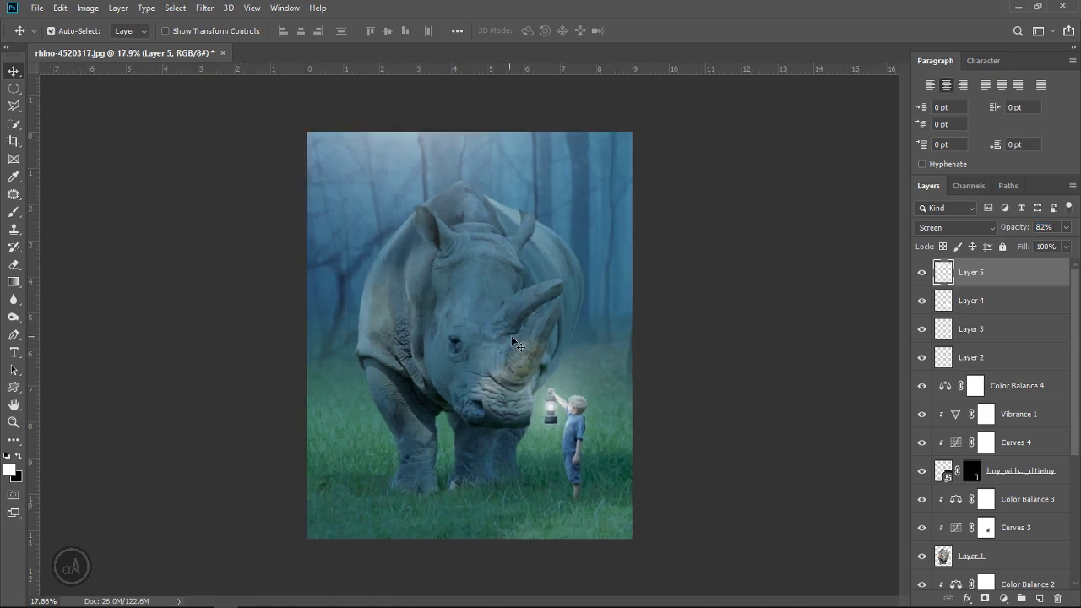
# - Add a new Layer 6 above Color Balance 3, clipped to the layer below
pyautogui.click(985, 527)
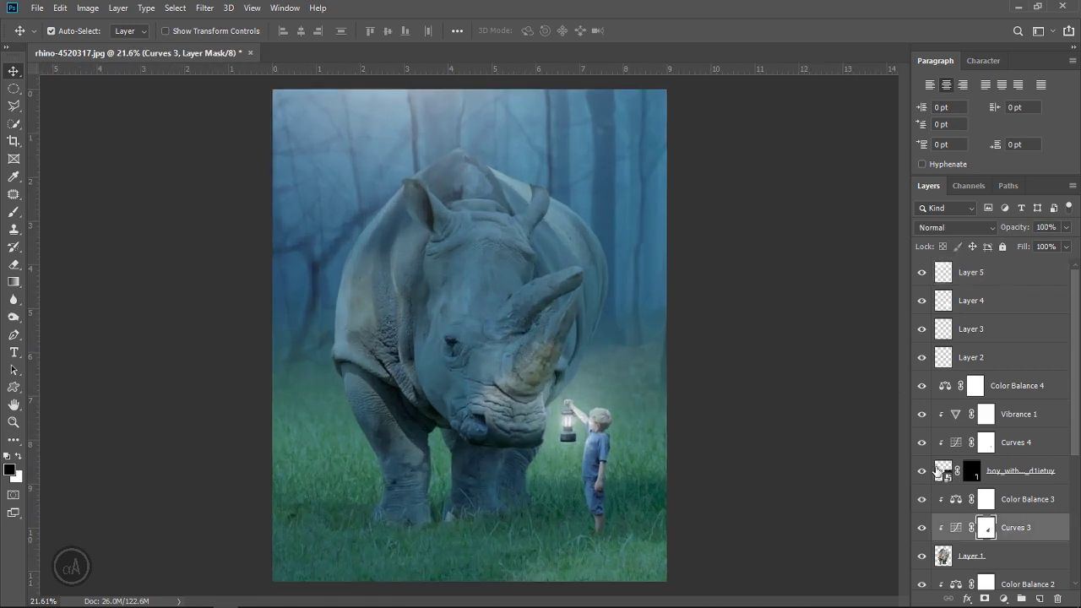
pyautogui.click(1026, 500)
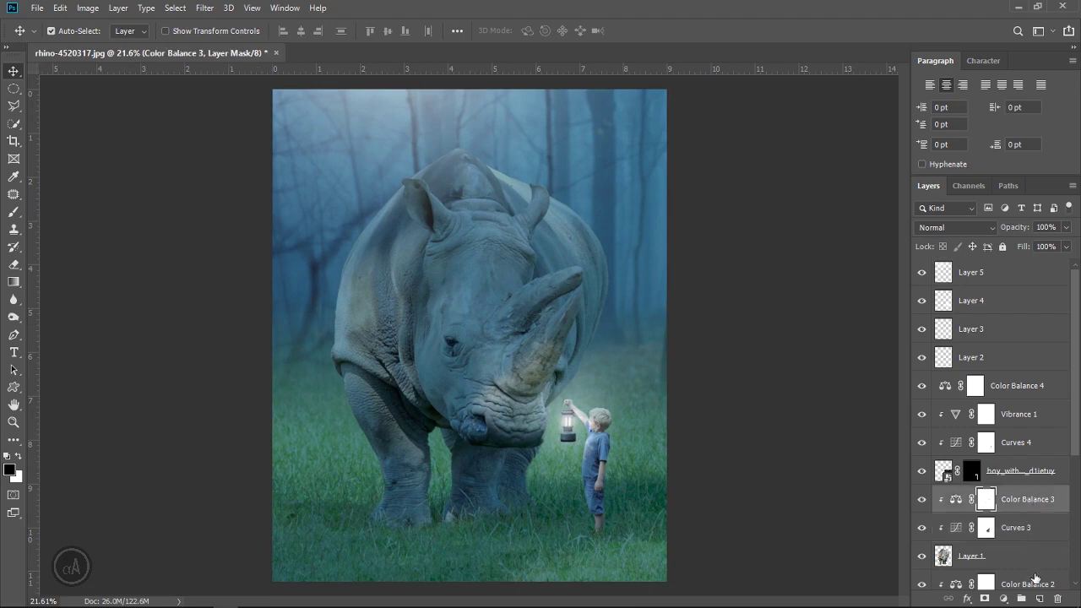
pyautogui.click(1040, 599)
pyautogui.keyDown('alt'); pyautogui.click(994, 507); pyautogui.keyUp('alt')
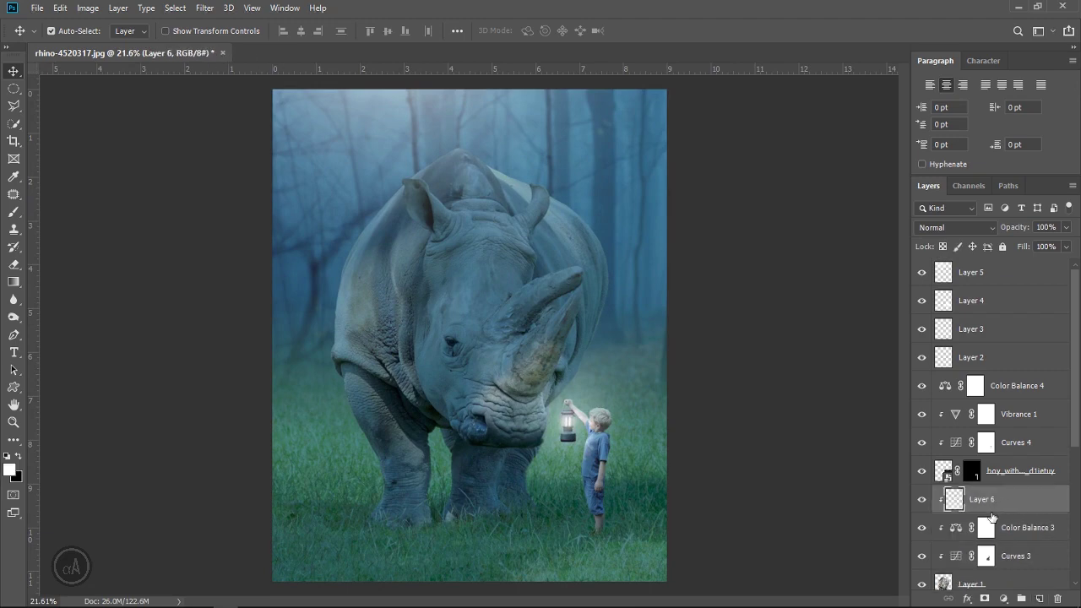
# - Fill Layer 6 with 50% gray and blend it as Soft Light
pyautogui.click(60, 8)
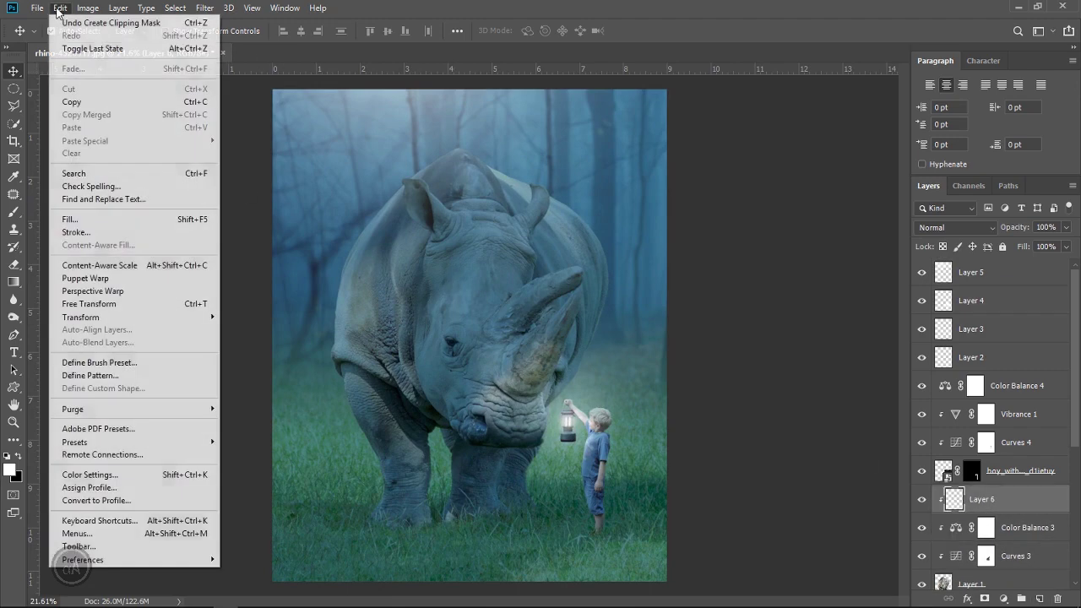
pyautogui.click(99, 222)
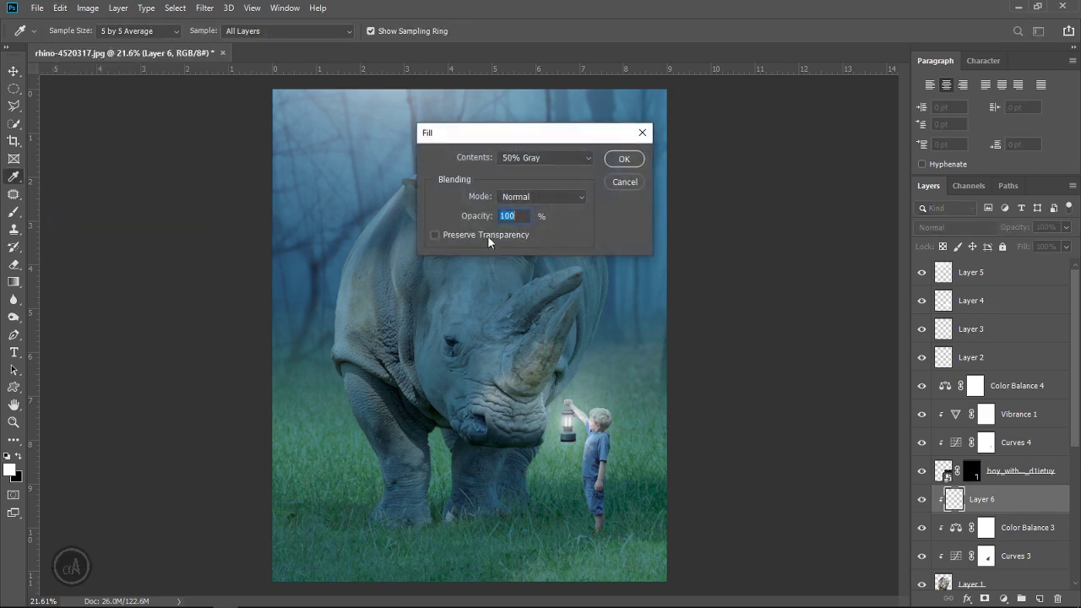
pyautogui.click(624, 159)
pyautogui.press('v')
pyautogui.click(939, 227)
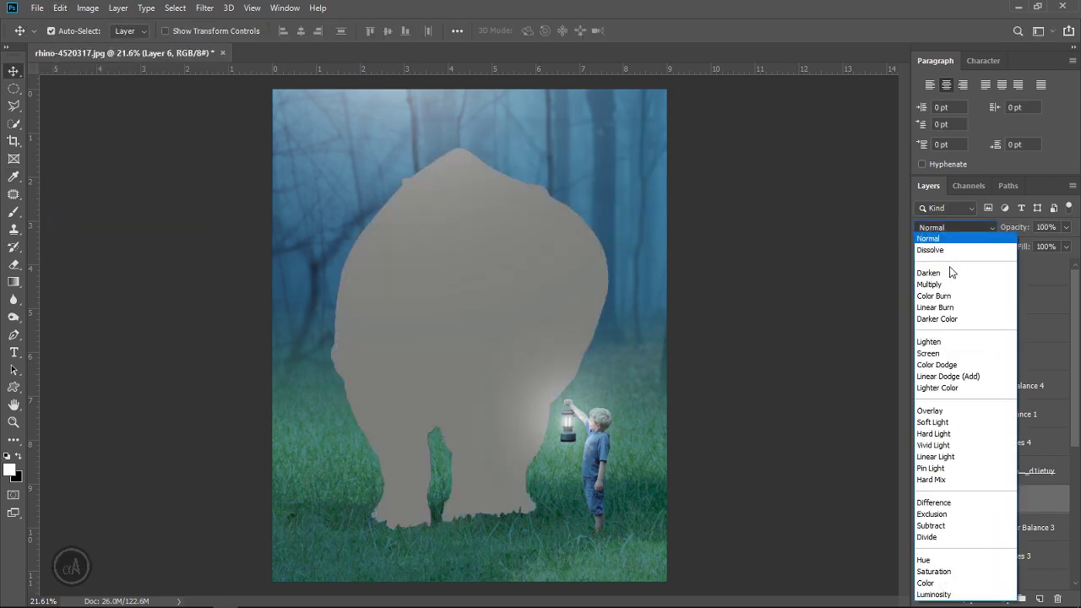
pyautogui.click(933, 423)
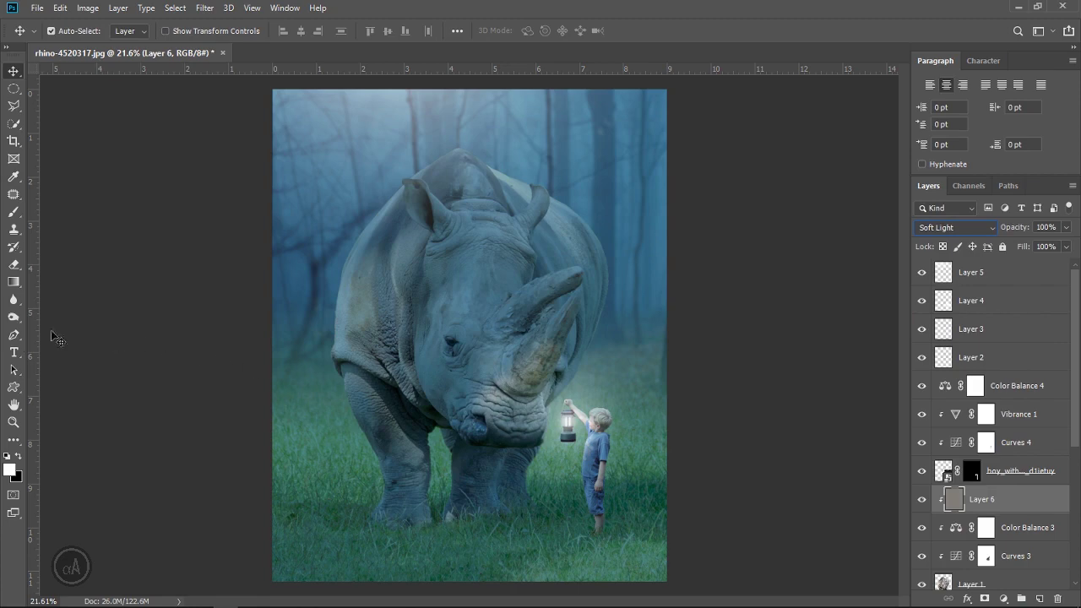
# - Zoom in on the rhino and pick the Burn tool with a 215 px brush
pyautogui.press('b')
pyautogui.press('z')
pyautogui.click(468, 374)
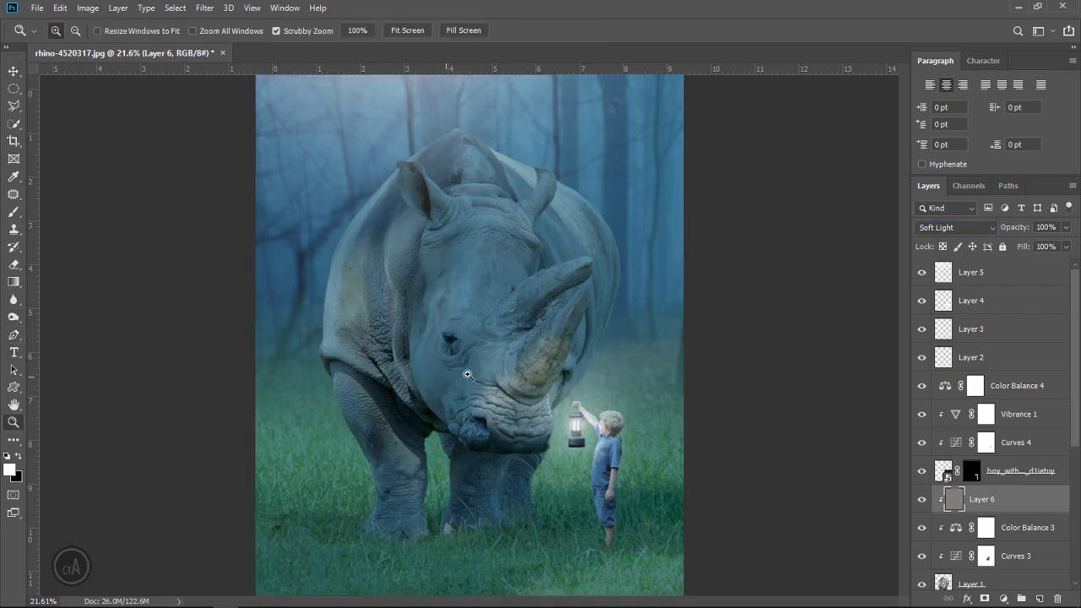
pyautogui.press('o')
pyautogui.scroll(-2, 414, 347)
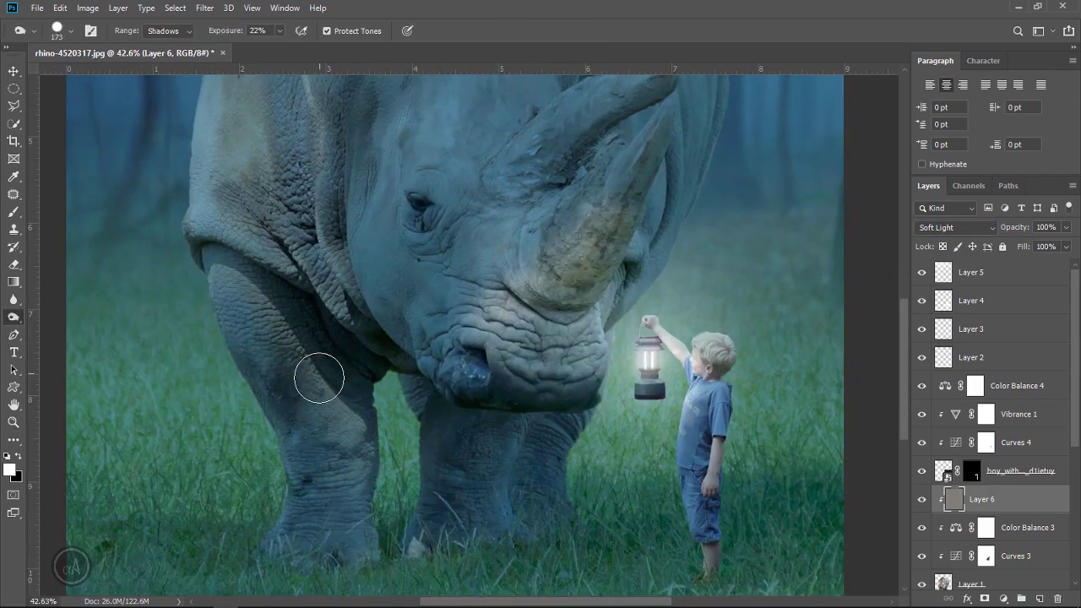
pyautogui.moveTo(273, 333); pyautogui.dragTo(287, 332)
# - Burn deeper shadows into the rhino's legs and around the horn base on Layer 6
pyautogui.moveTo(222, 34); pyautogui.dragTo(218, 34)
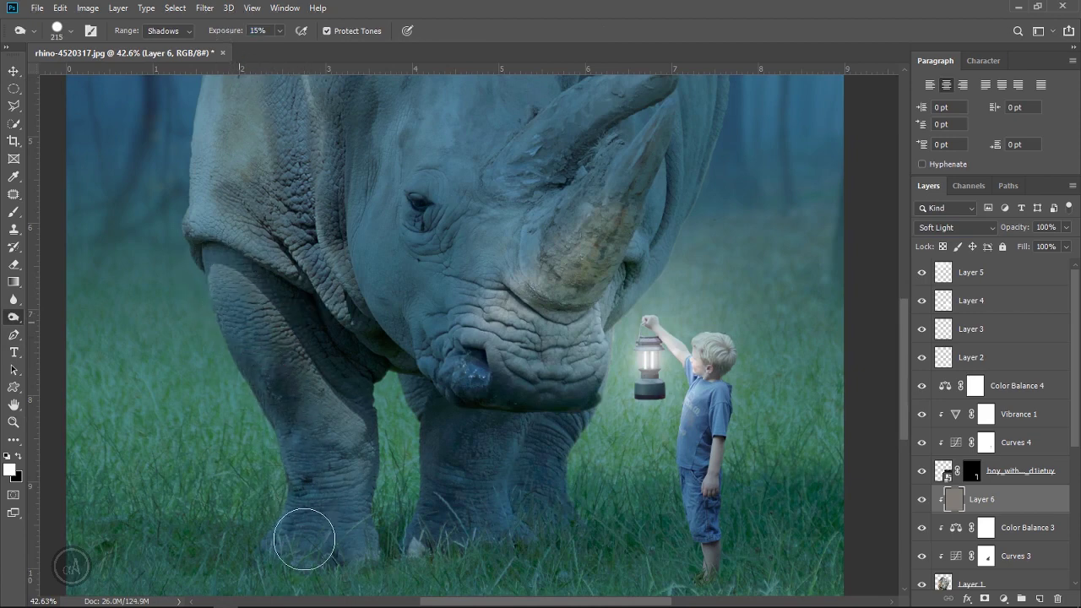
pyautogui.moveTo(301, 536)
pyautogui.mouseDown()
pyautogui.moveTo(330, 447)
pyautogui.moveTo(511, 555)
pyautogui.moveTo(625, 511)
pyautogui.moveTo(491, 538)
pyautogui.moveTo(548, 441)
pyautogui.mouseUp()
pyautogui.moveTo(472, 409); pyautogui.dragTo(502, 571)
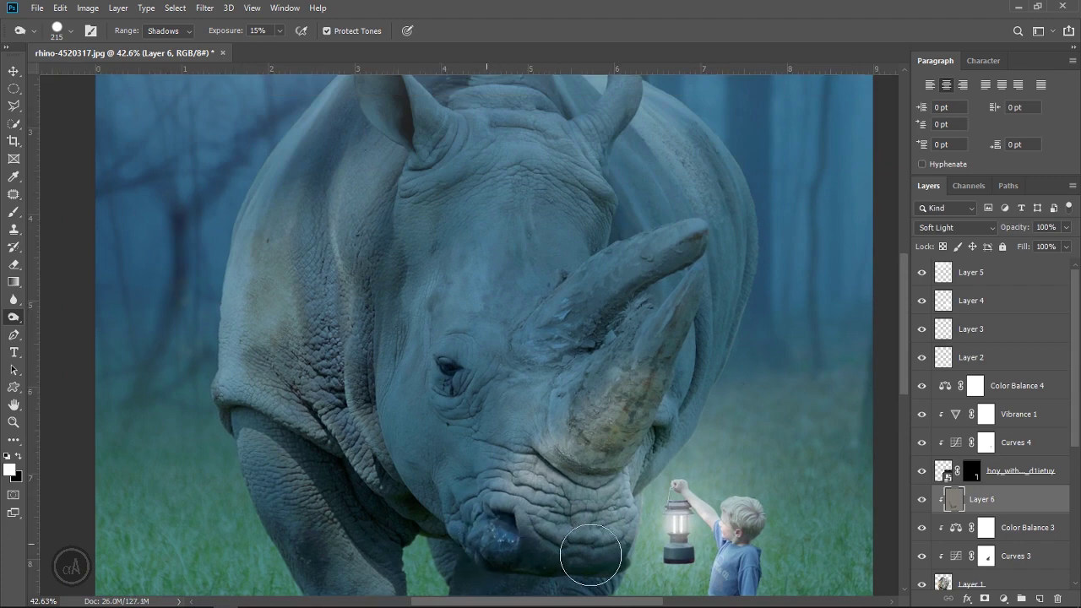
pyautogui.moveTo(655, 340); pyautogui.dragTo(542, 372)
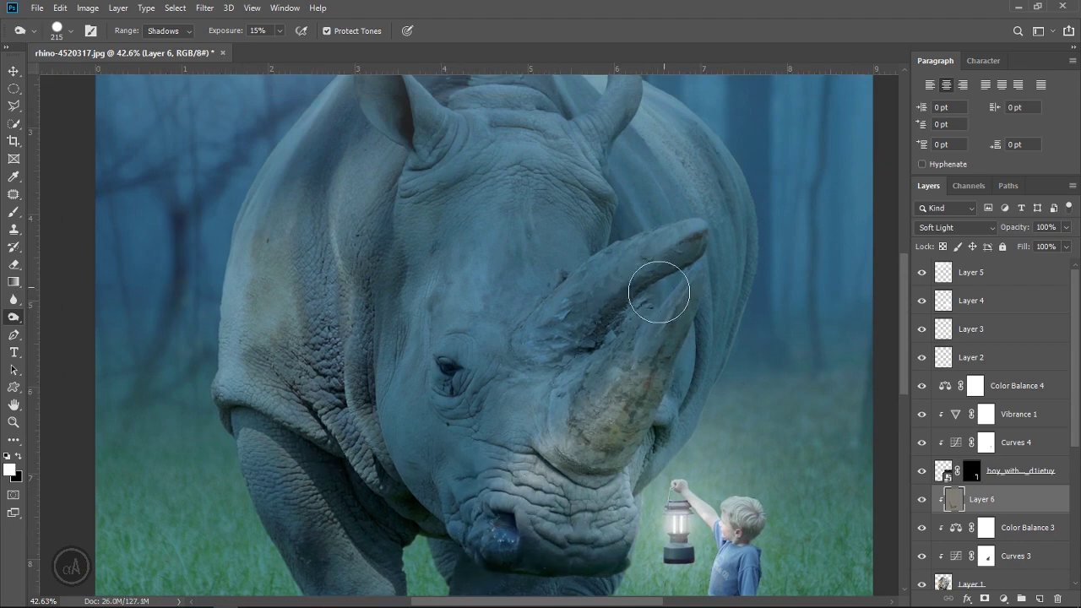
pyautogui.keyDown('alt'); pyautogui.rightClick(369, 362); pyautogui.keyUp('alt')
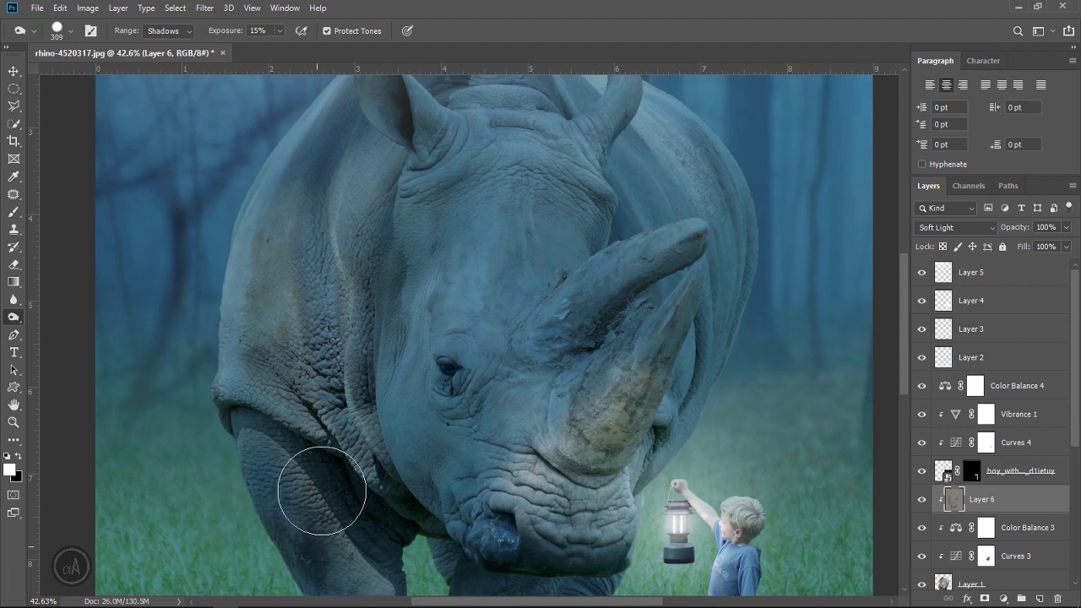
pyautogui.moveTo(318, 492); pyautogui.dragTo(379, 567)
# - Burn the shoulder beside the horn, then zoom out to view more of the scene
pyautogui.moveTo(482, 253); pyautogui.dragTo(359, 376)
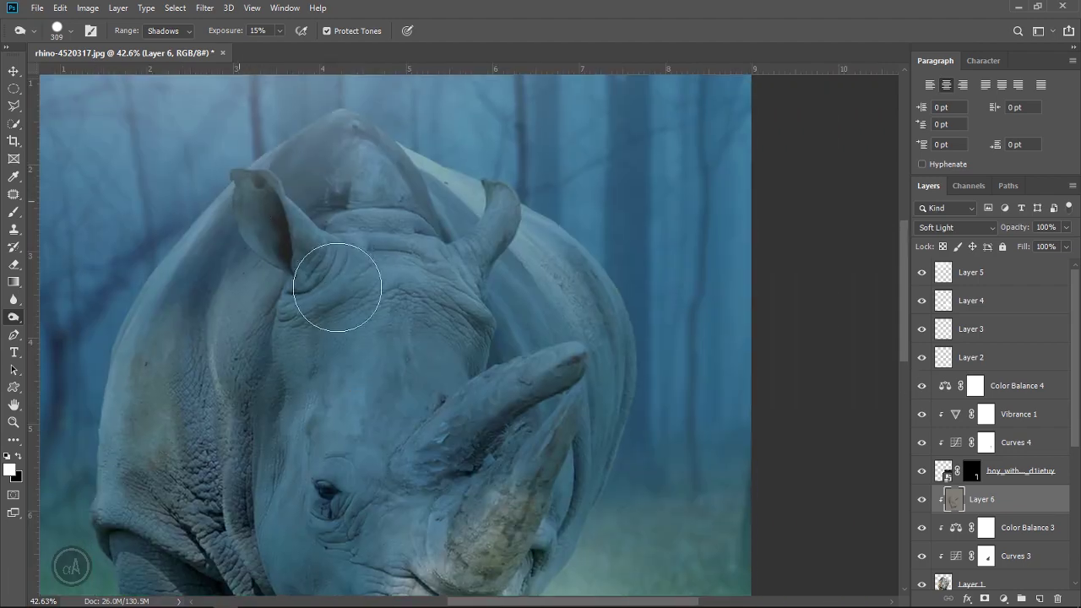
pyautogui.moveTo(368, 297)
pyautogui.mouseDown()
pyautogui.moveTo(501, 314)
pyautogui.moveTo(511, 301)
pyautogui.moveTo(603, 326)
pyautogui.moveTo(612, 384)
pyautogui.mouseUp()
pyautogui.scroll(-4, 565, 526)
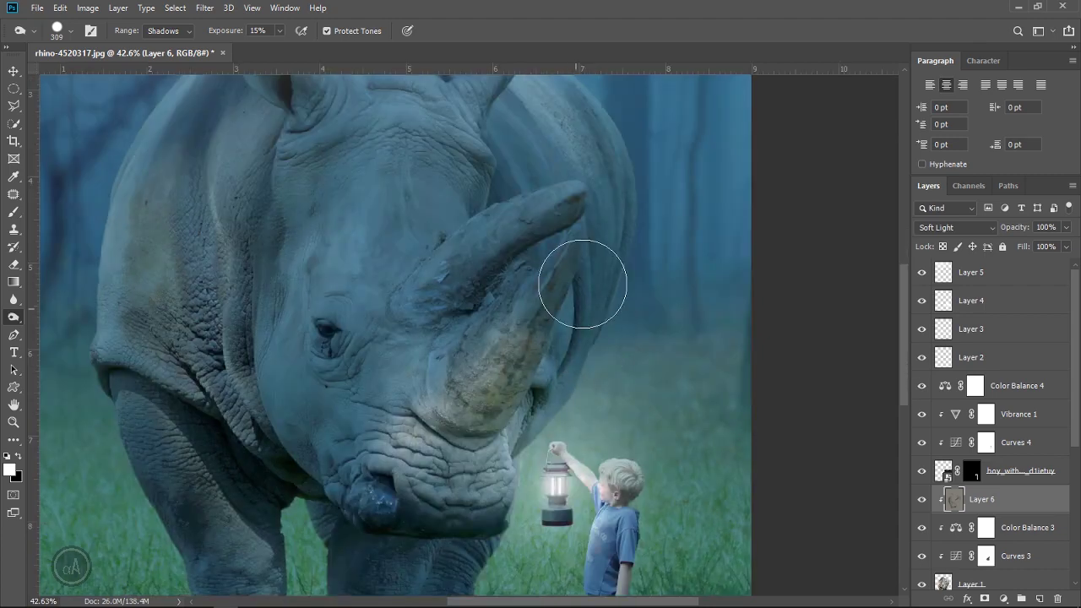
pyautogui.moveTo(524, 452); pyautogui.dragTo(473, 452)
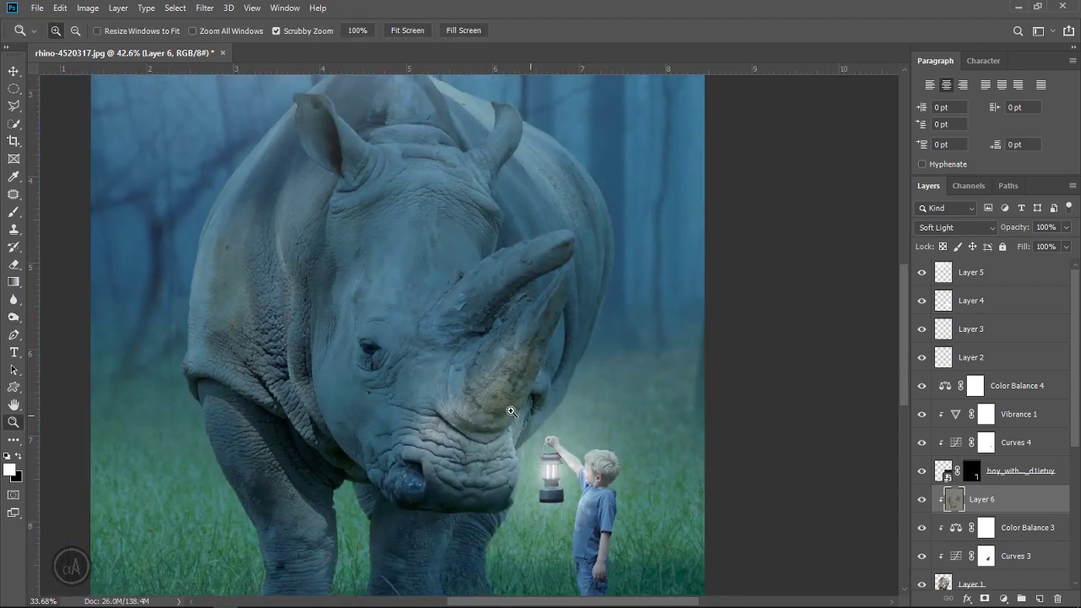
pyautogui.rightClick(13, 317)
# - Brighten the rhino's lower jaw near the lantern with a 284 px Dodge brush
pyautogui.click(54, 318)
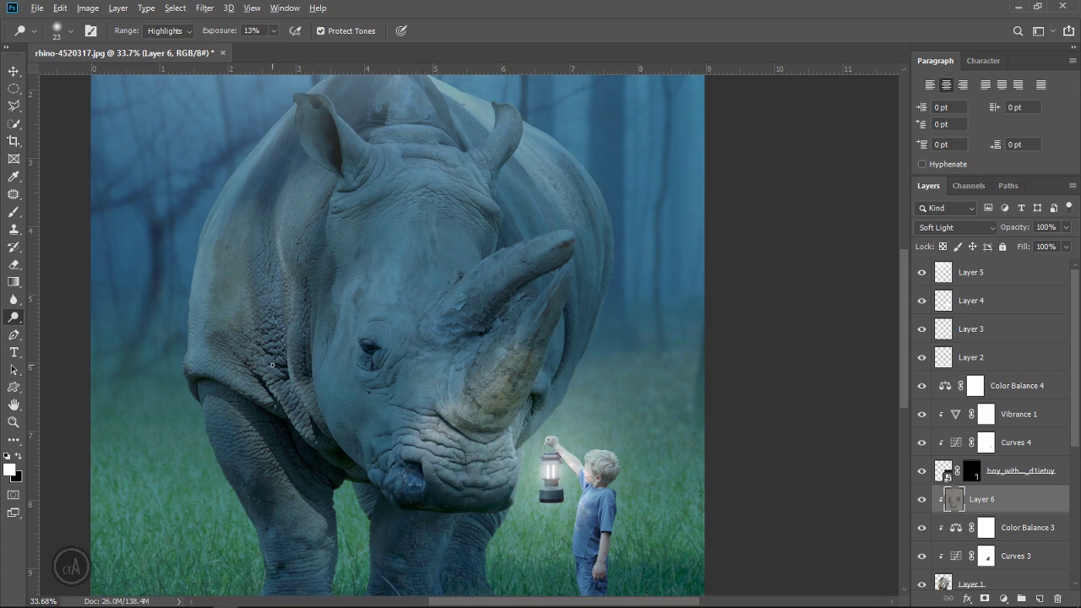
pyautogui.moveTo(272, 364); pyautogui.dragTo(291, 365)
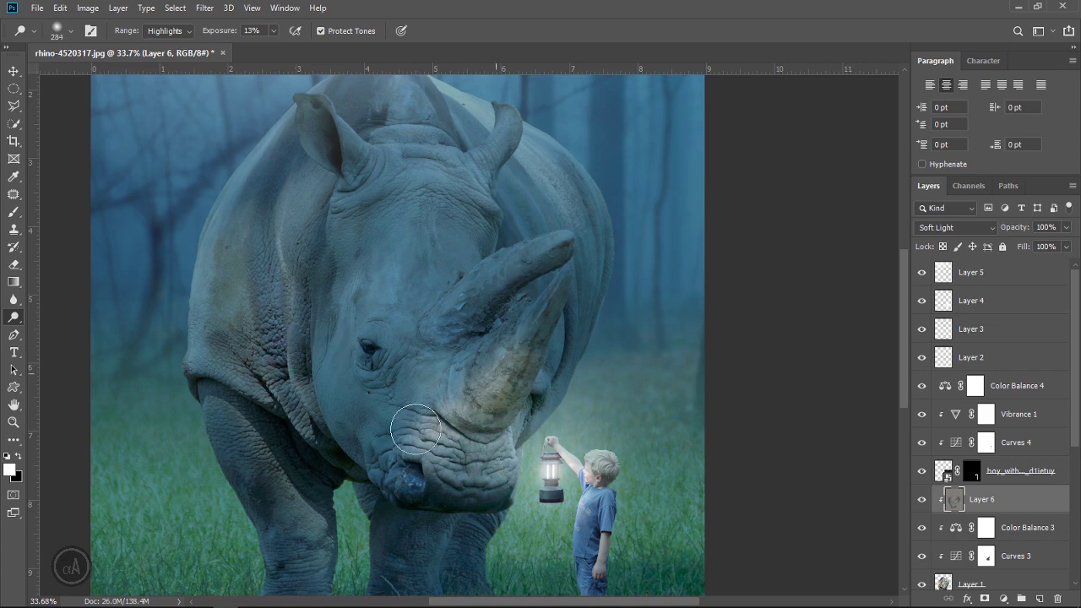
pyautogui.moveTo(416, 429)
pyautogui.mouseDown()
pyautogui.moveTo(531, 375)
pyautogui.moveTo(450, 447)
pyautogui.moveTo(447, 470)
pyautogui.moveTo(505, 480)
pyautogui.mouseUp()
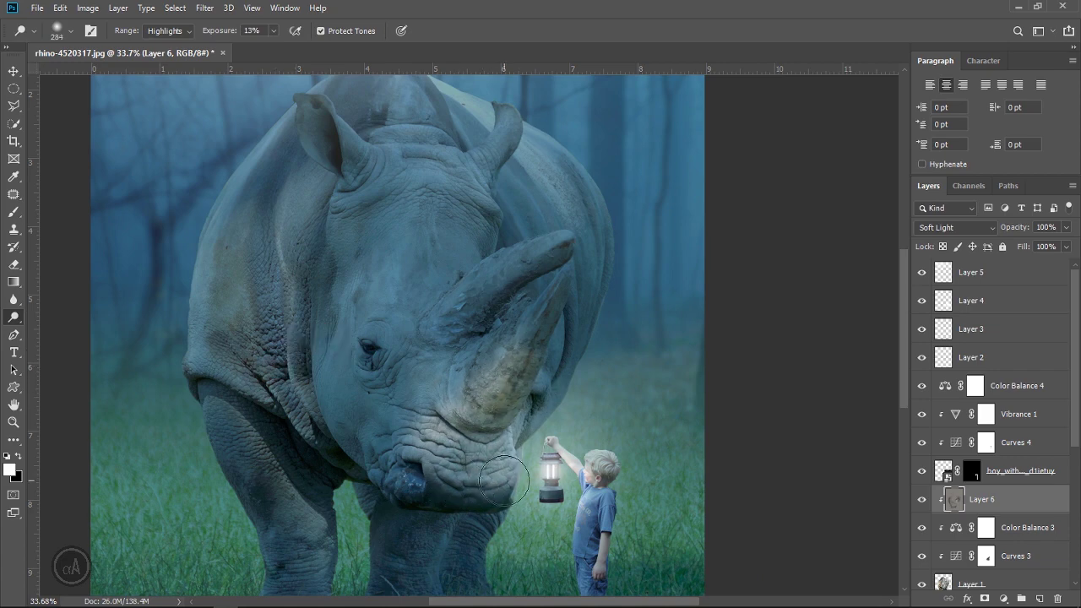
# - Compare the rhino with Layer 6 hidden and shown, then make Layer 5 active
pyautogui.scroll(-3, 505, 481)
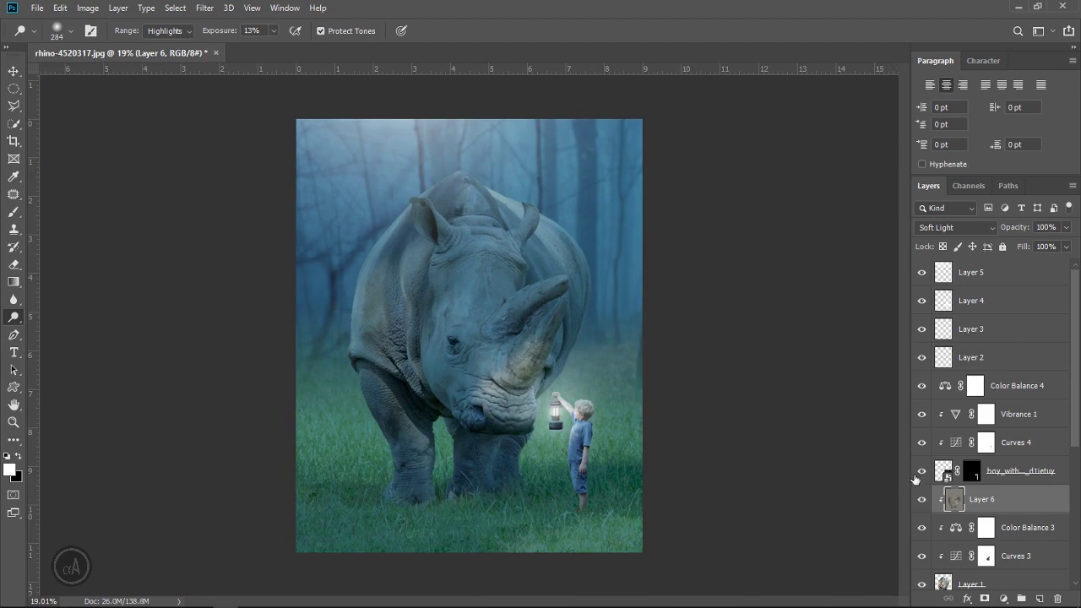
pyautogui.click(923, 501)
pyautogui.scroll(-1, 611, 425)
pyautogui.scroll(1, 607, 422)
pyautogui.scroll(-1, 605, 431)
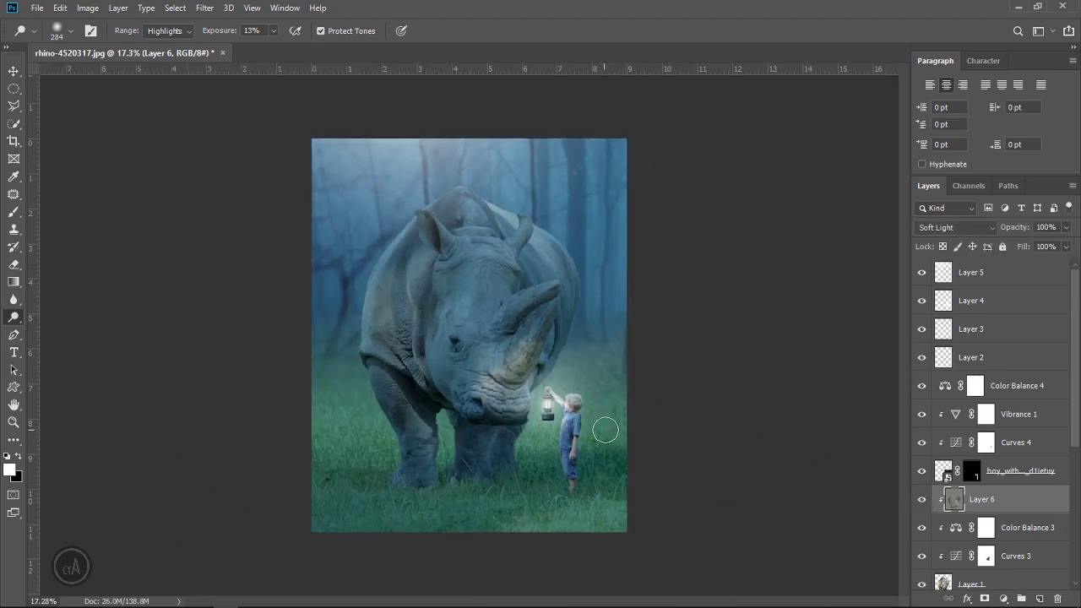
pyautogui.click(1044, 285)
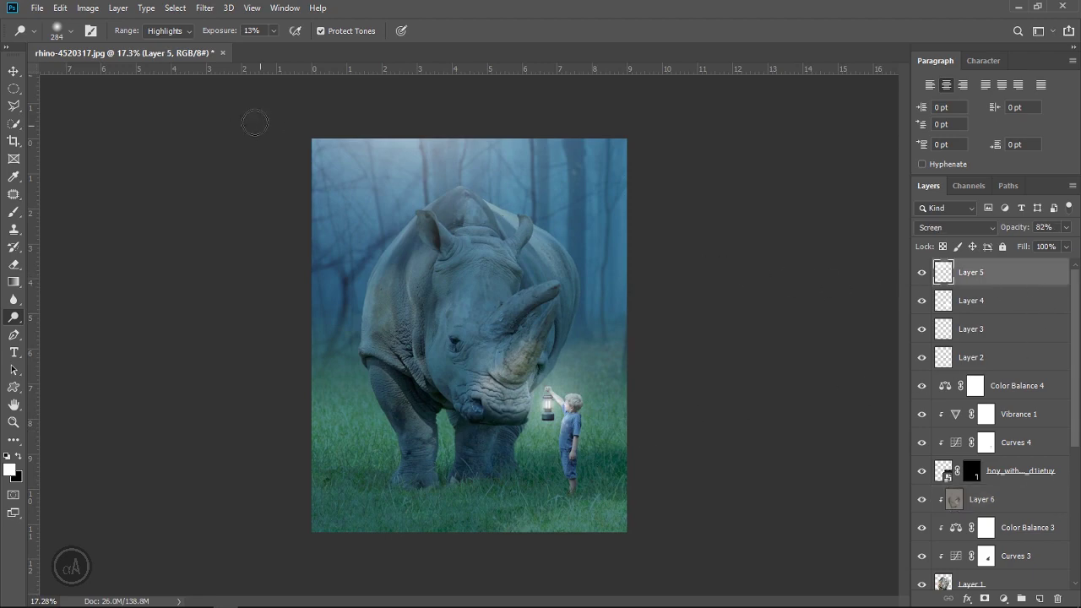
pyautogui.click(36, 8)
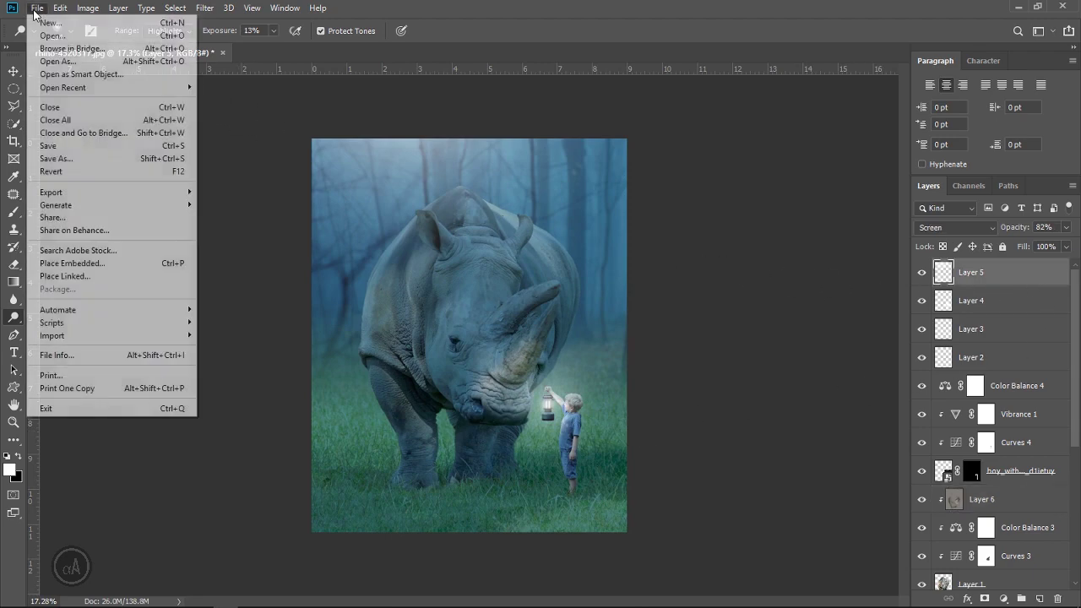
# - Place Embedded image '1', rotate it 90° counter-clockwise and flip it vertically
pyautogui.click(95, 263)
pyautogui.click(156, 139)
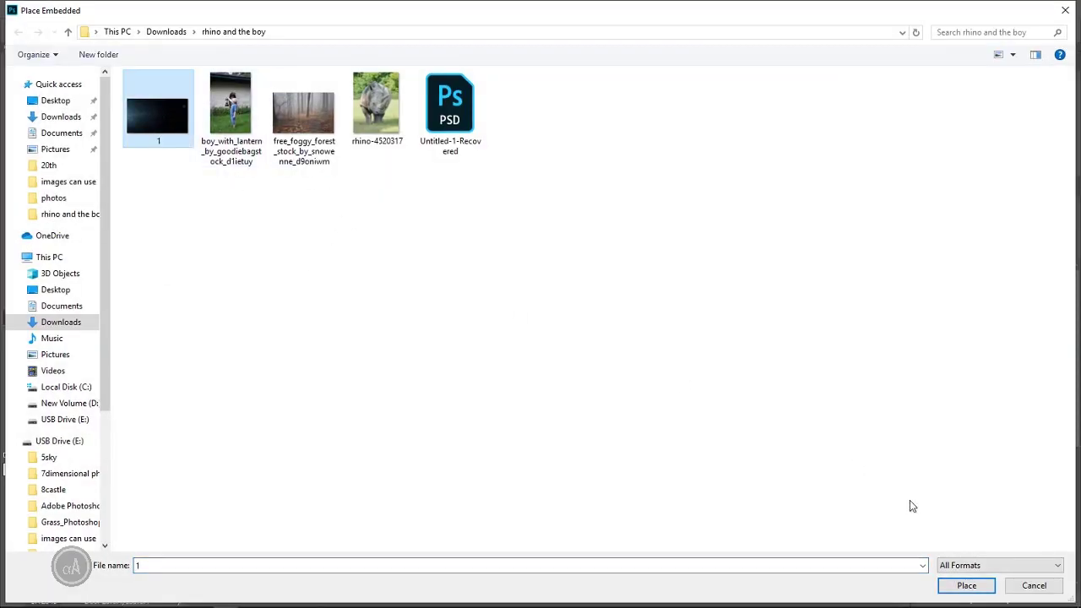
pyautogui.click(967, 585)
pyautogui.rightClick(487, 357)
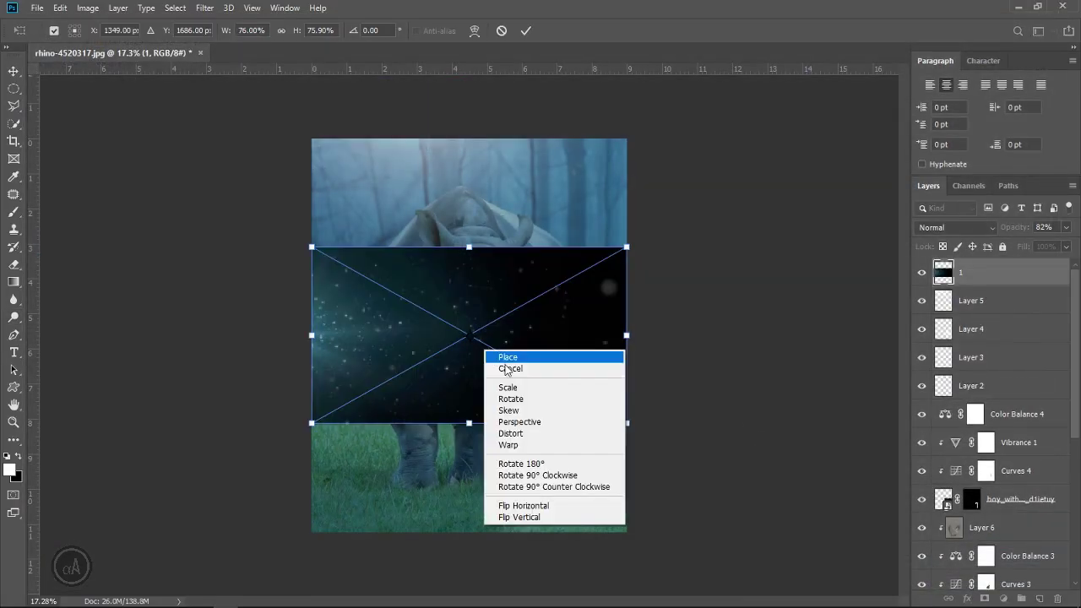
pyautogui.click(557, 488)
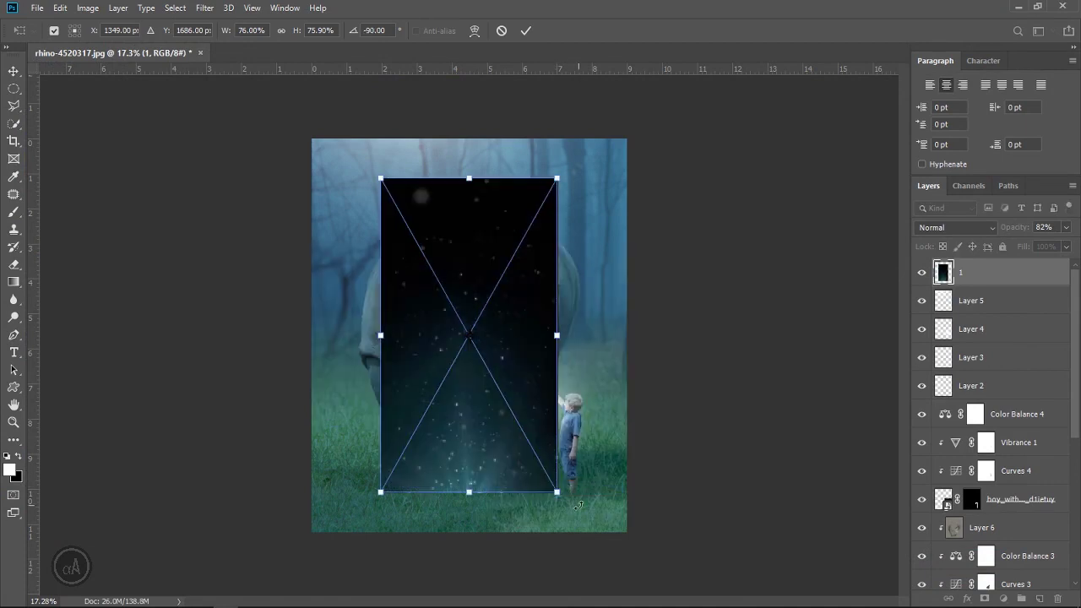
pyautogui.rightClick(471, 344)
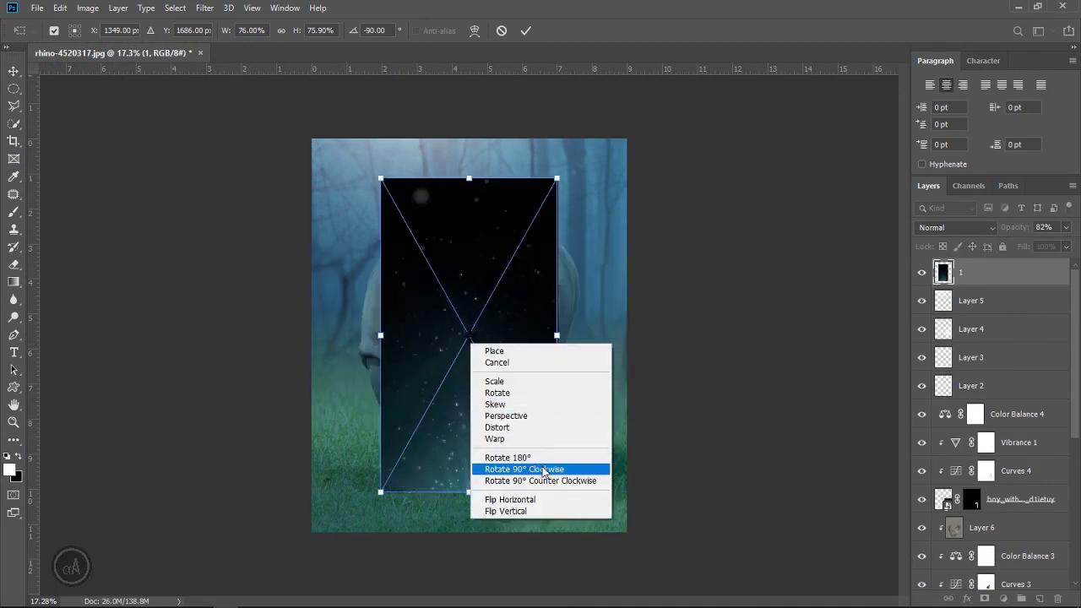
pyautogui.click(529, 508)
# - Scale and shift the particles image to cover the whole canvas and commit it
pyautogui.scroll(-1, 547, 480)
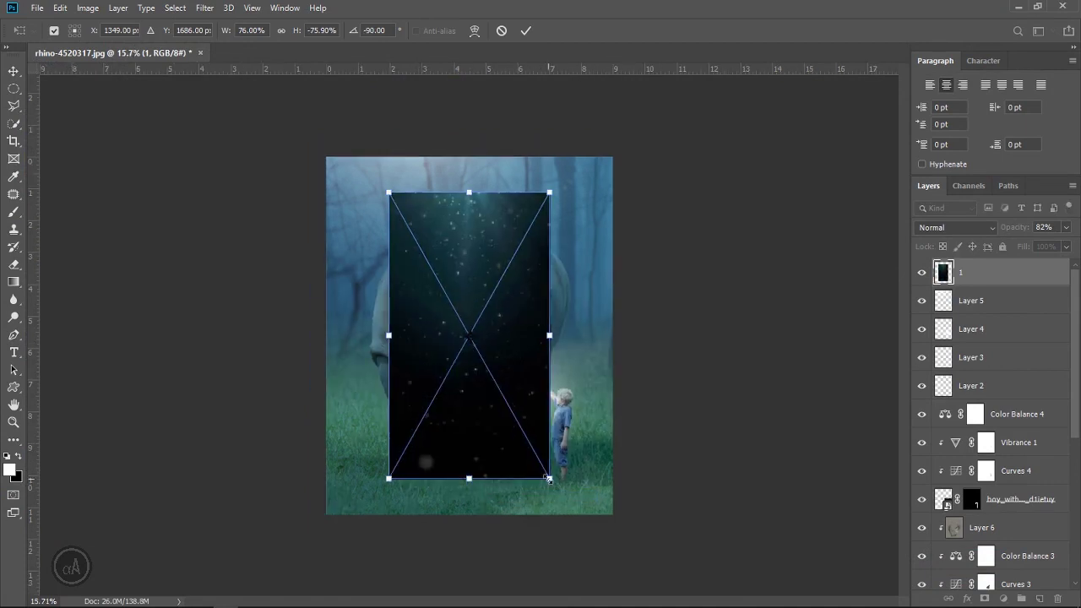
pyautogui.moveTo(549, 478); pyautogui.dragTo(638, 549)
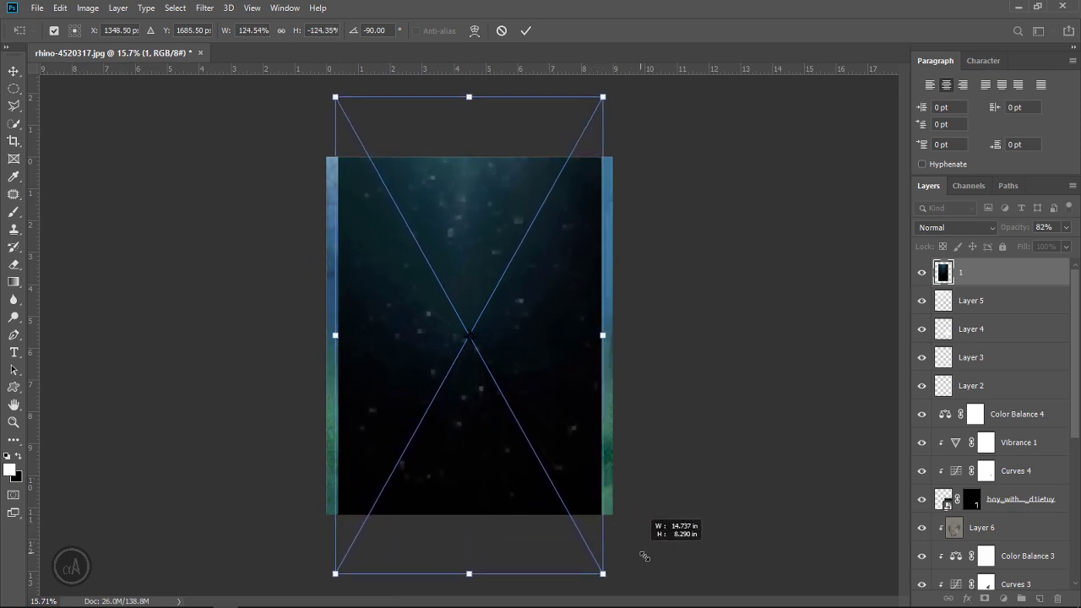
pyautogui.moveTo(560, 407); pyautogui.dragTo(558, 499)
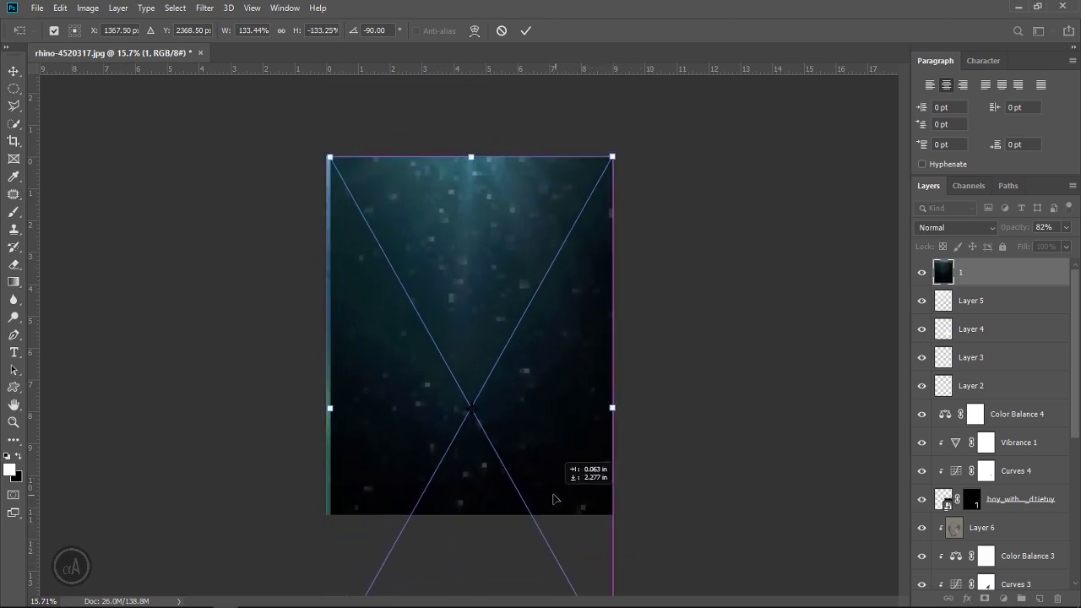
pyautogui.moveTo(614, 157); pyautogui.dragTo(621, 148)
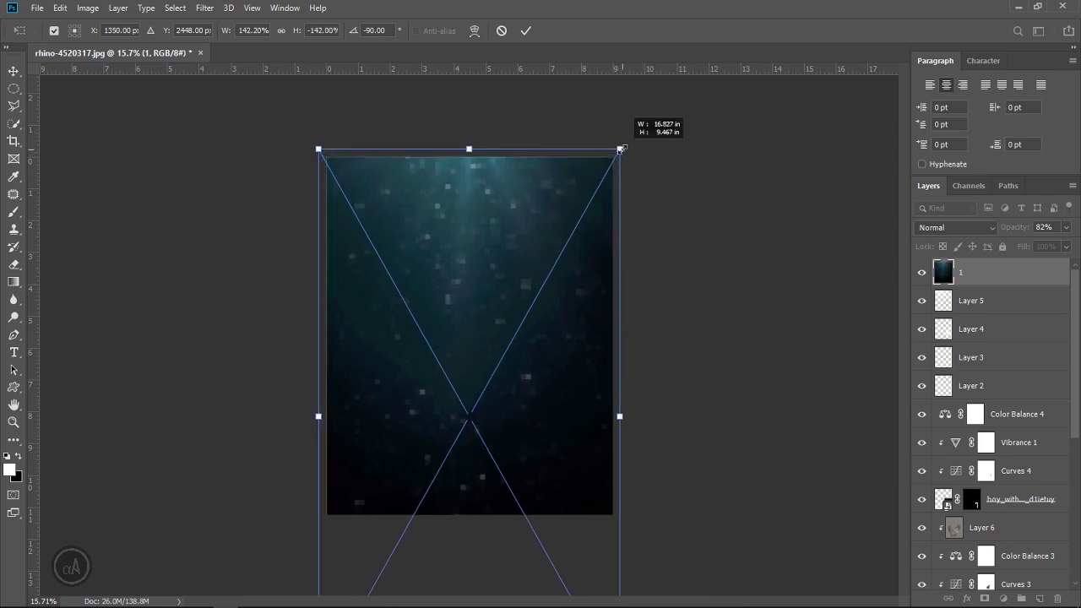
pyautogui.click(526, 30)
pyautogui.press('o')
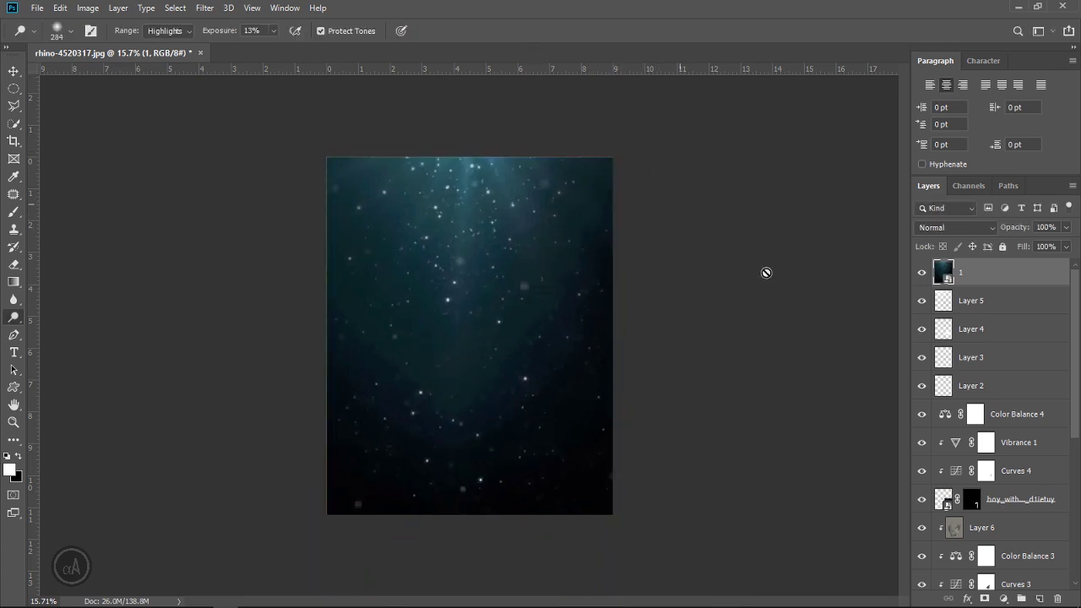
# - Set particle layer '1' to Screen blend mode and bring up Gaussian Blur at 8.0 pixels
pyautogui.click(959, 224)
pyautogui.click(940, 353)
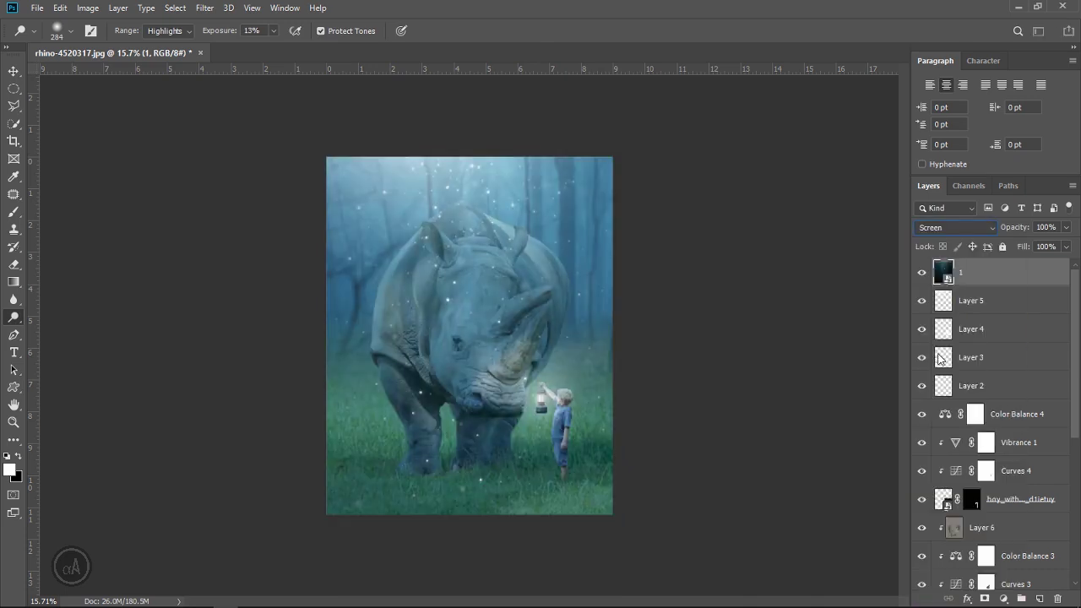
pyautogui.scroll(1, 504, 281)
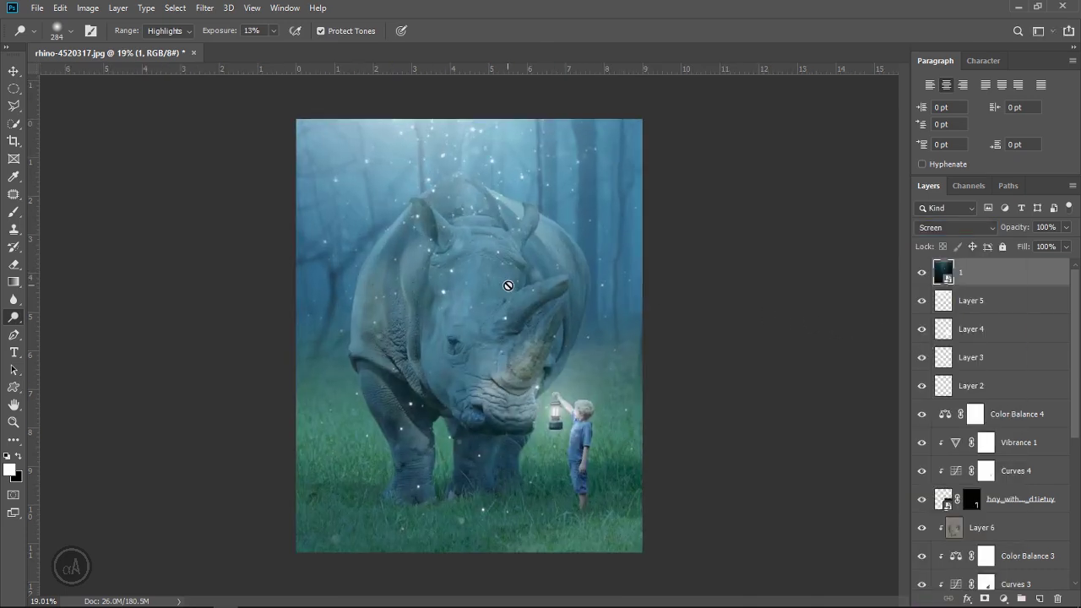
pyautogui.scroll(1, 507, 282)
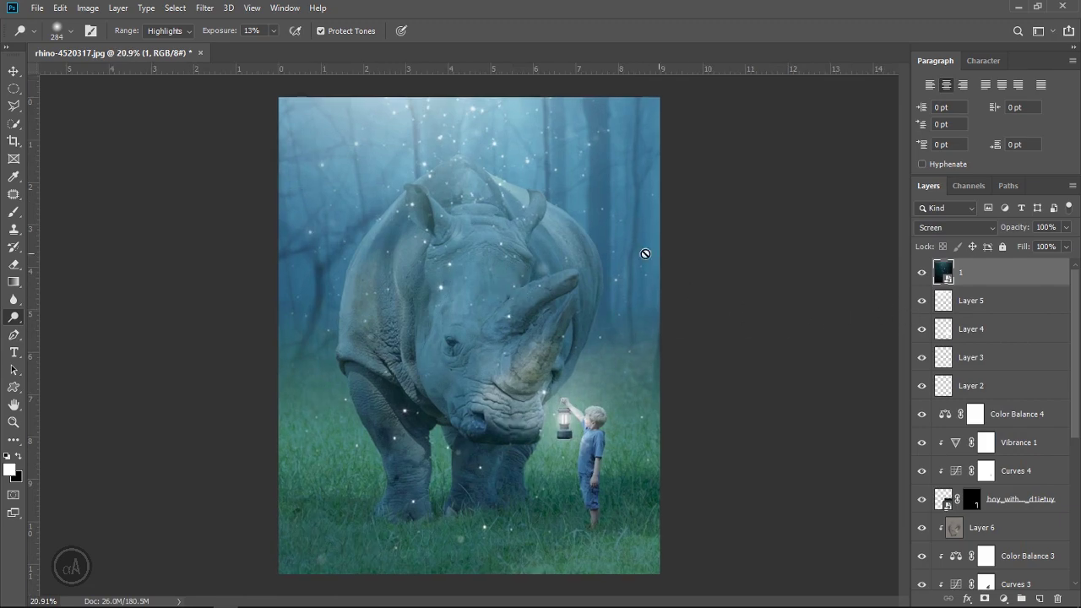
pyautogui.click(205, 8)
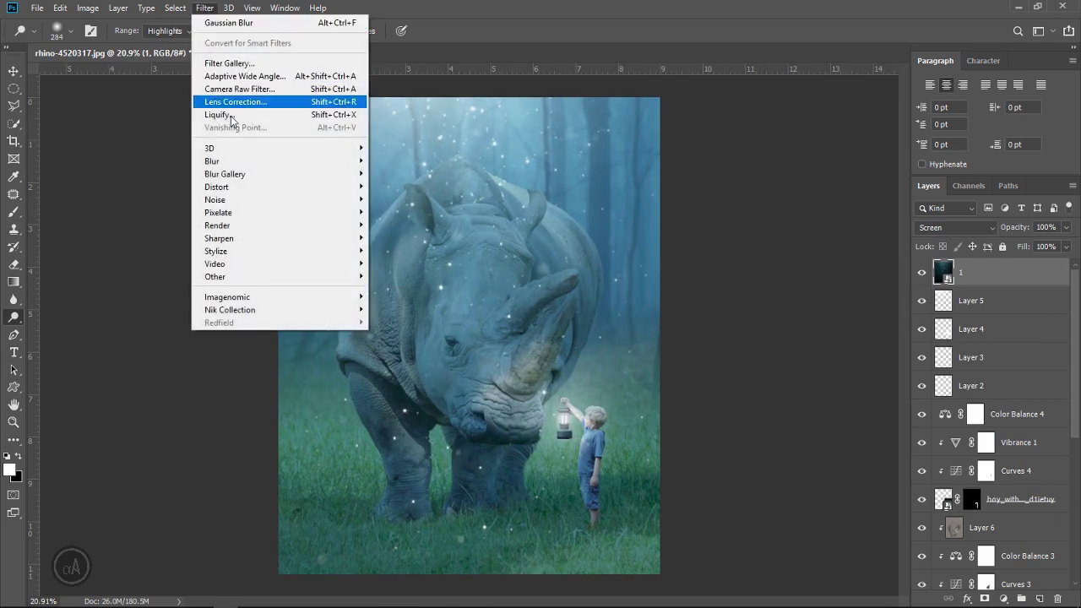
pyautogui.moveTo(212, 161)
pyautogui.click(414, 216)
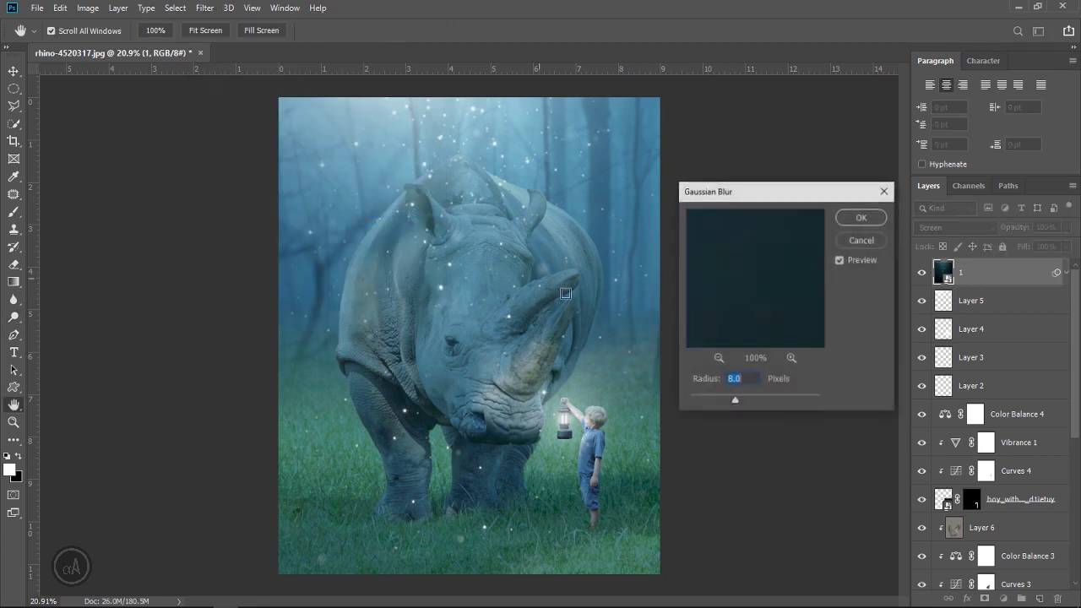
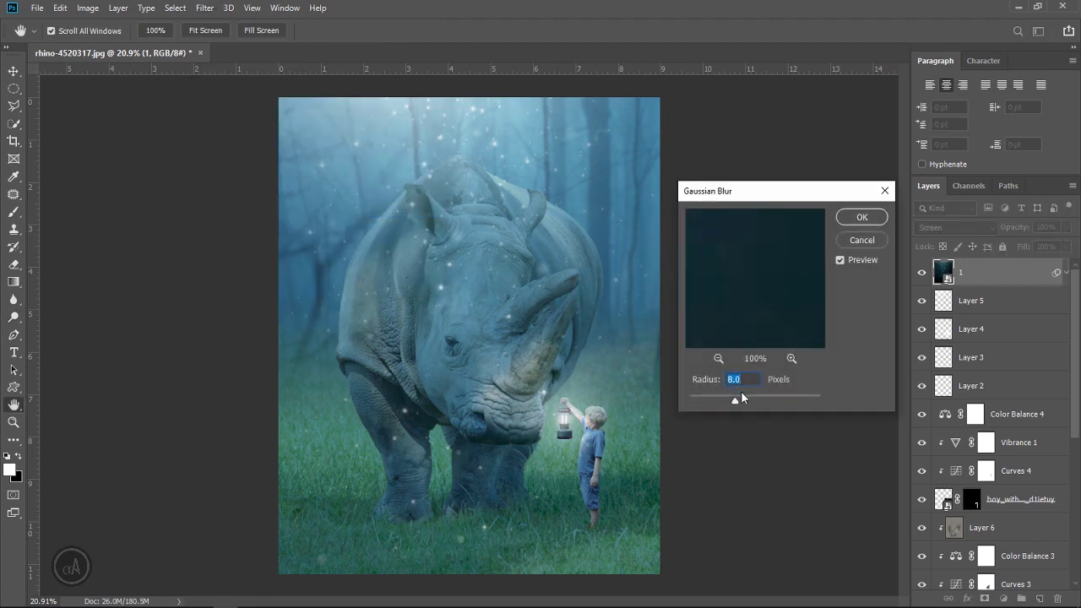
# - Apply the 9.8-pixel Gaussian Blur as a smart filter on the mist layer, then zoom out
pyautogui.click(861, 218)
pyautogui.press('o')
pyautogui.hotkey('ctrl', '-')
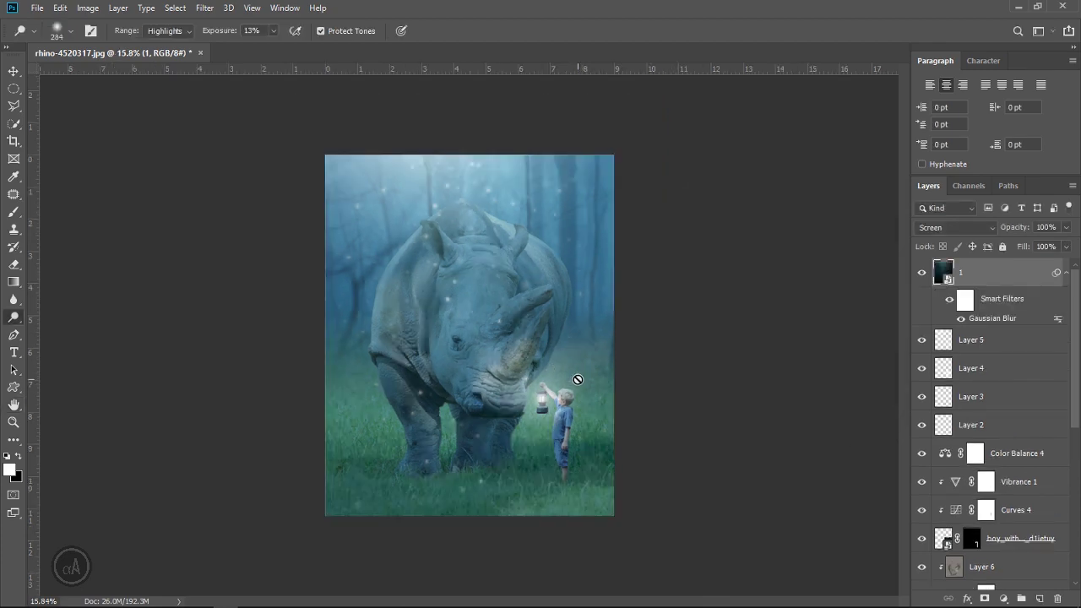
pyautogui.scroll(1, 527, 379)
pyautogui.scroll(1, 507, 372)
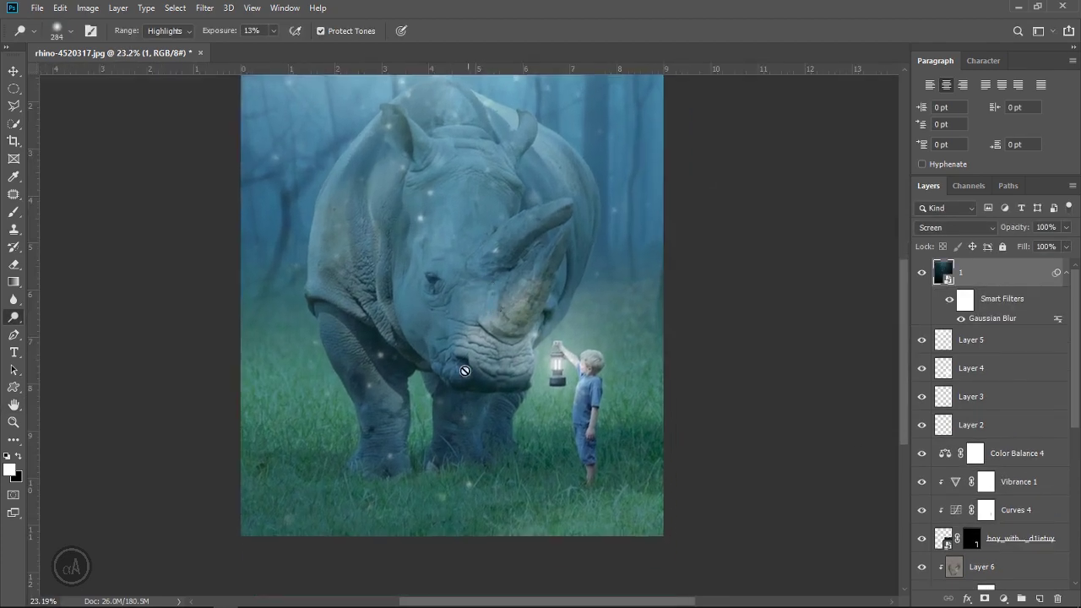
# - Zoom in on the rhino's mouth to inspect the blur, then zoom back out to frame the image
pyautogui.press('z')
pyautogui.moveTo(465, 371); pyautogui.dragTo(510, 375)
pyautogui.scroll(1, 540, 354)
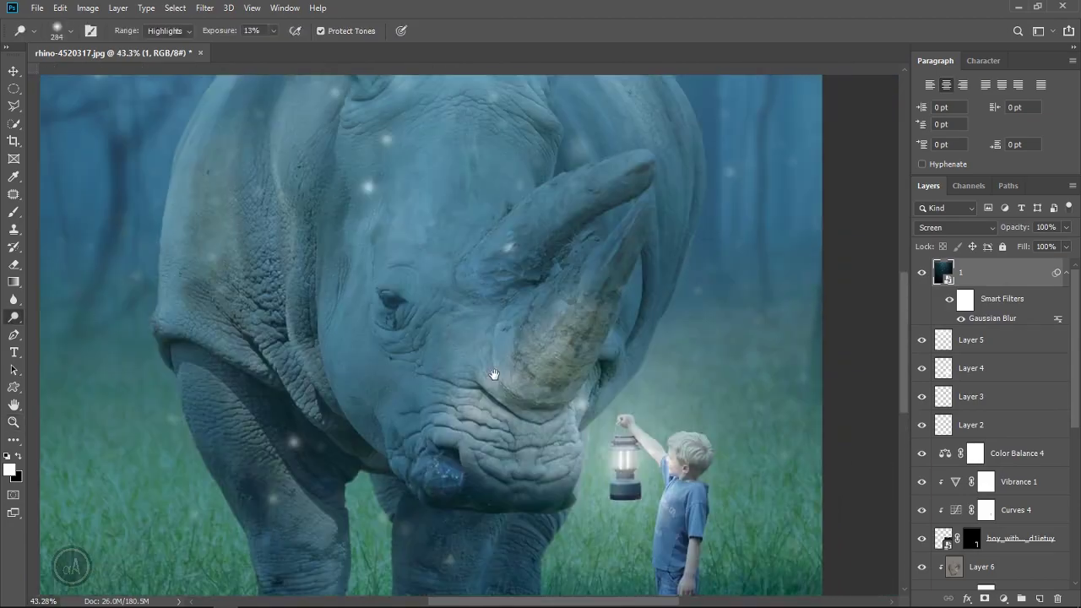
pyautogui.scroll(2, 572, 344)
pyautogui.press('z')
pyautogui.moveTo(572, 344); pyautogui.dragTo(525, 358)
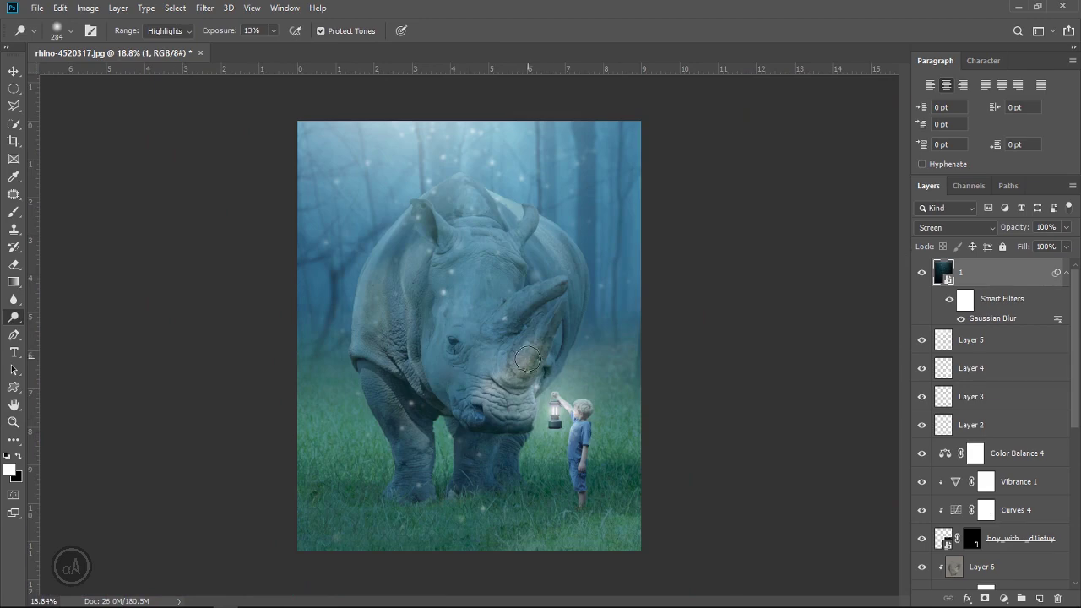
pyautogui.hotkey('ctrl', '-')
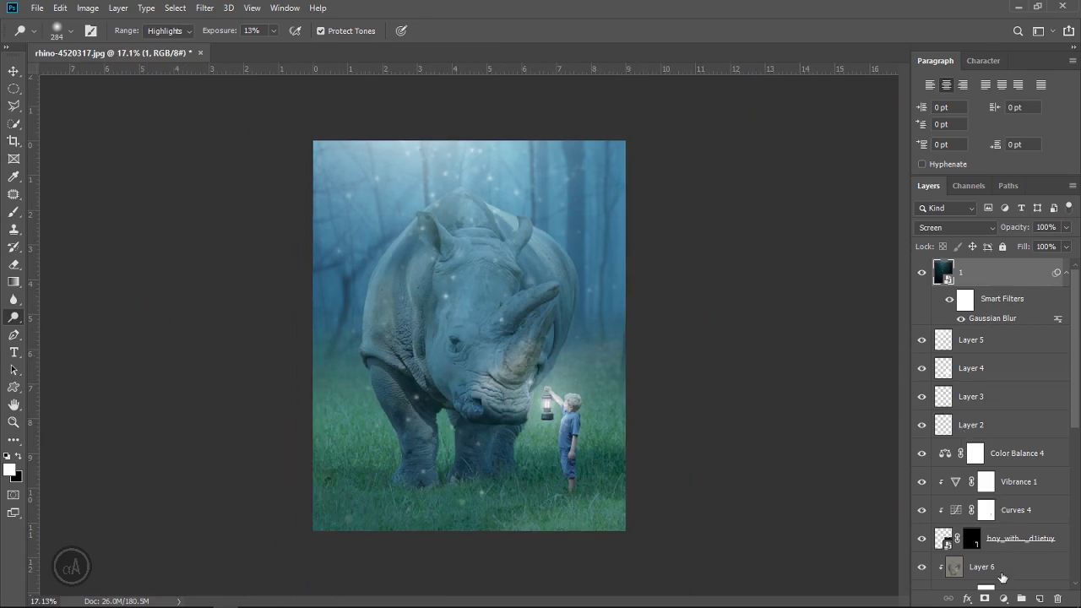
# - Add a Color Lookup adjustment layer using filmstock_50.3dl at 25% opacity
pyautogui.click(1003, 600)
pyautogui.click(1008, 527)
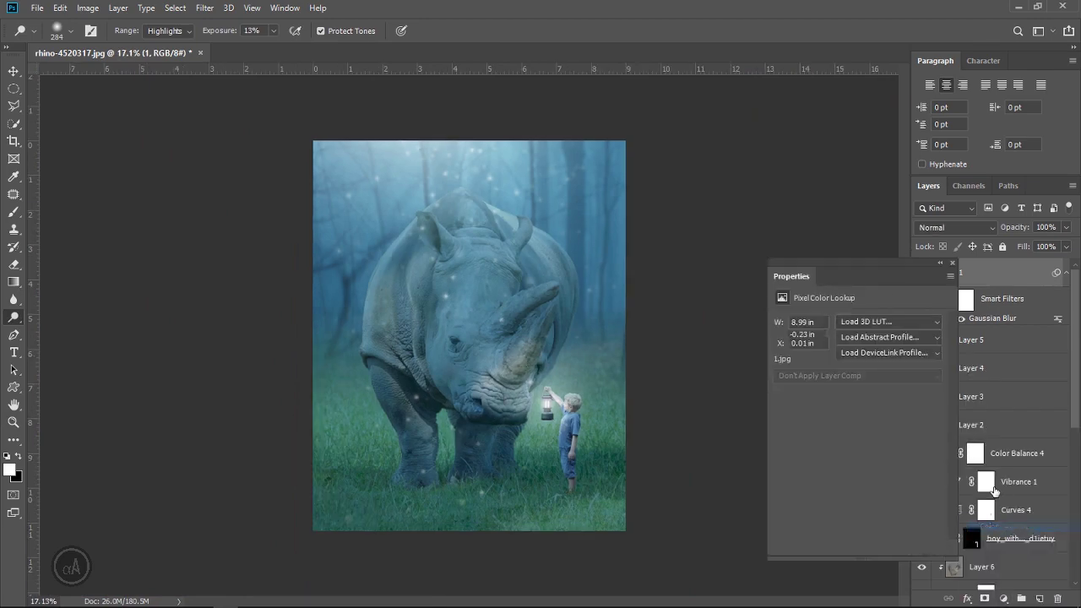
pyautogui.click(875, 322)
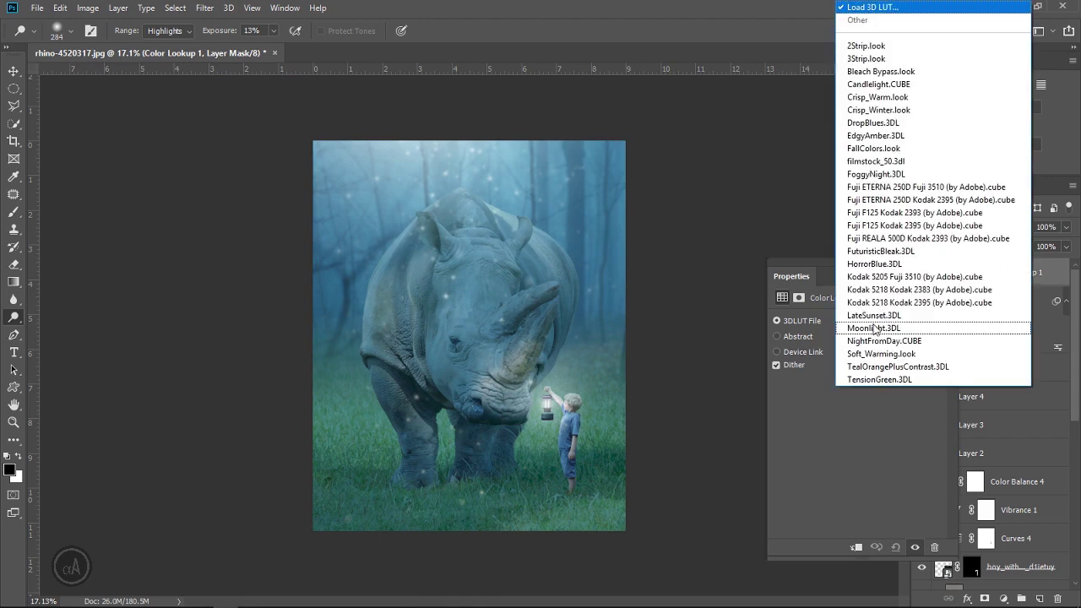
pyautogui.click(876, 160)
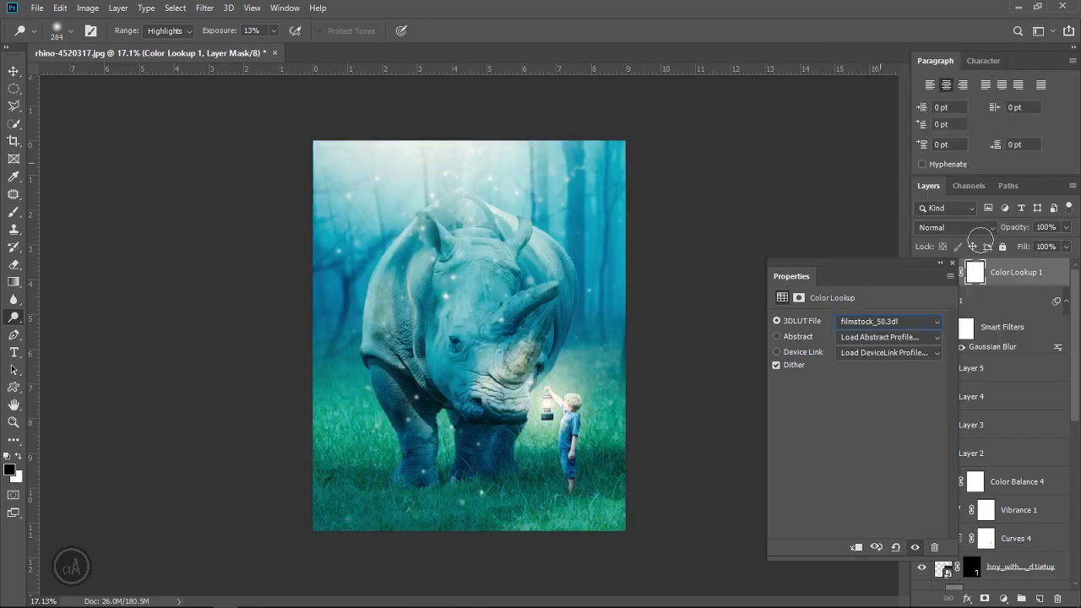
pyautogui.click(1056, 228)
pyautogui.write('50')
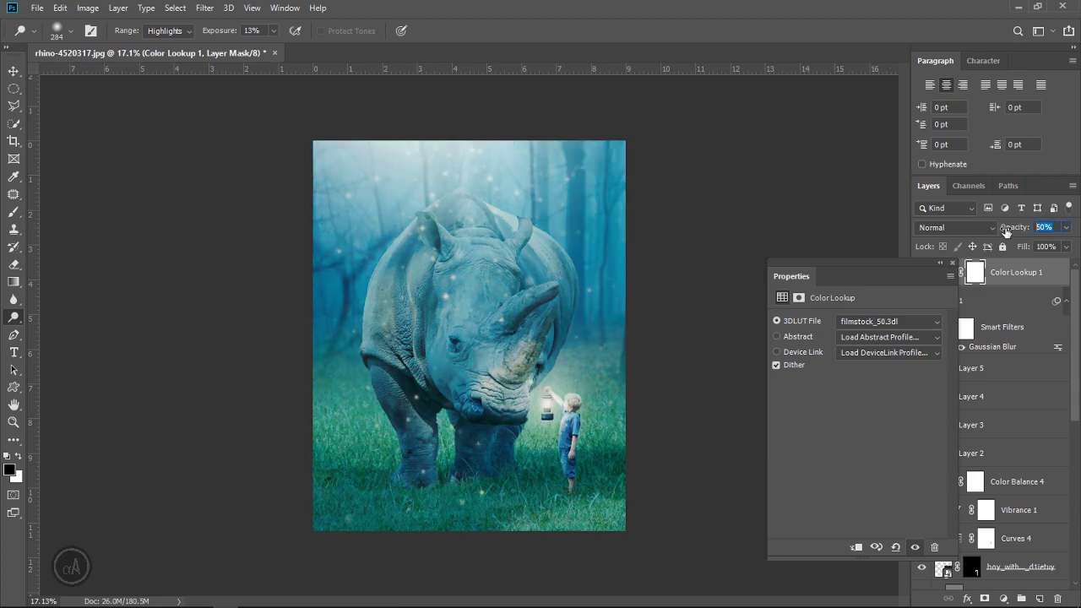
pyautogui.write('25')
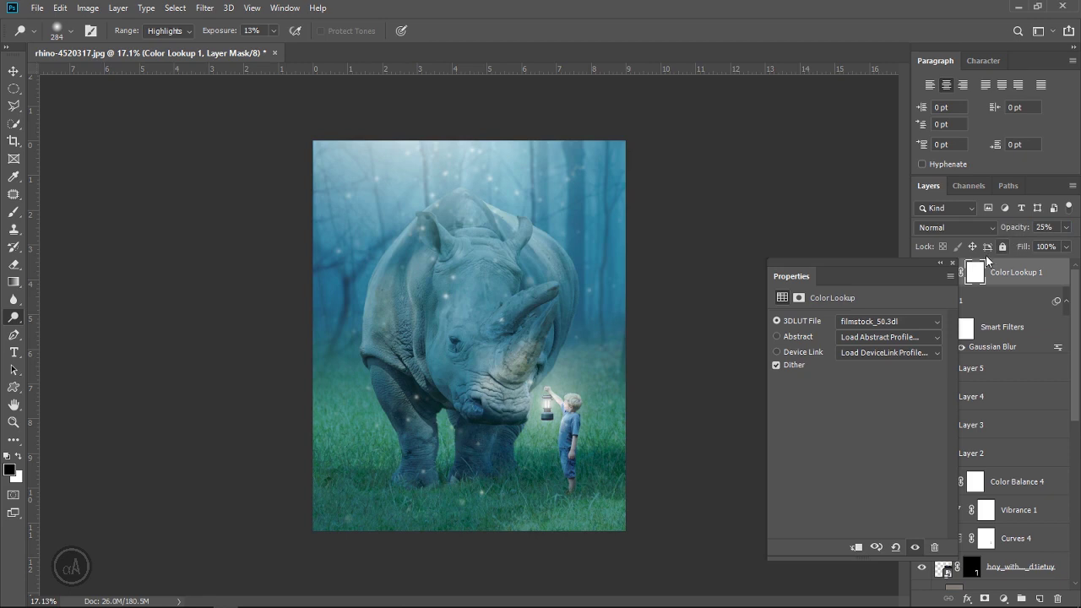
# - Close Properties and toggle the Color Lookup layer's visibility to compare the grade
pyautogui.click(952, 264)
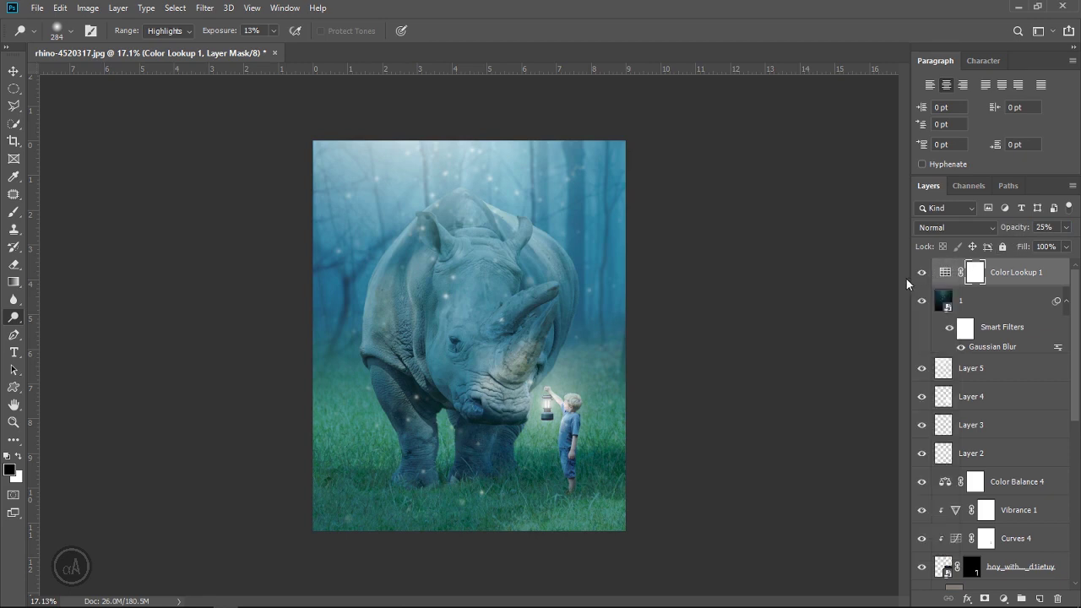
pyautogui.click(922, 274)
pyautogui.click(922, 274)
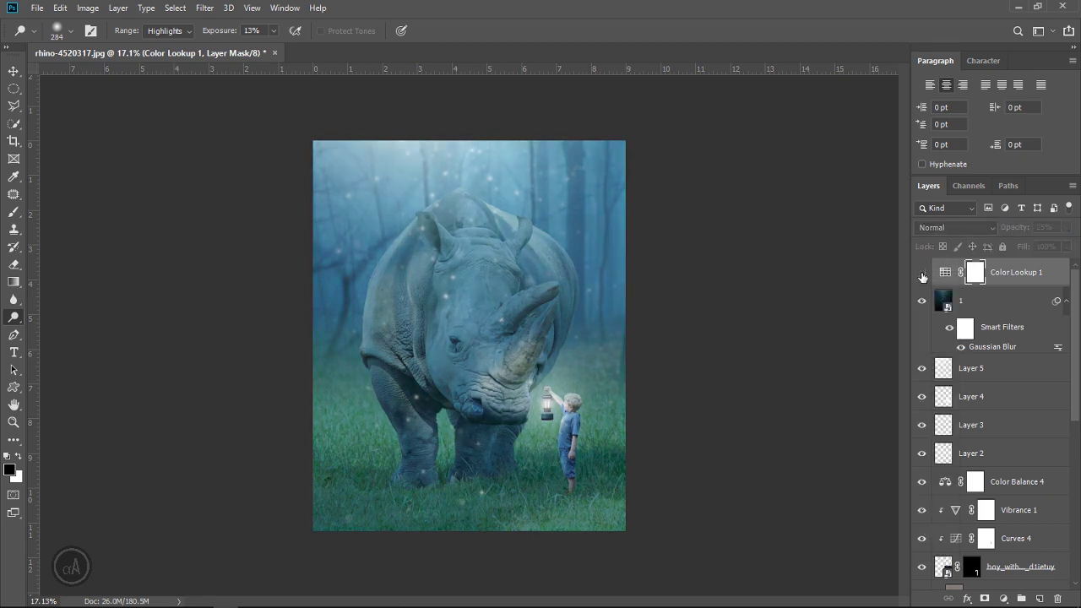
pyautogui.click(922, 274)
pyautogui.click(922, 273)
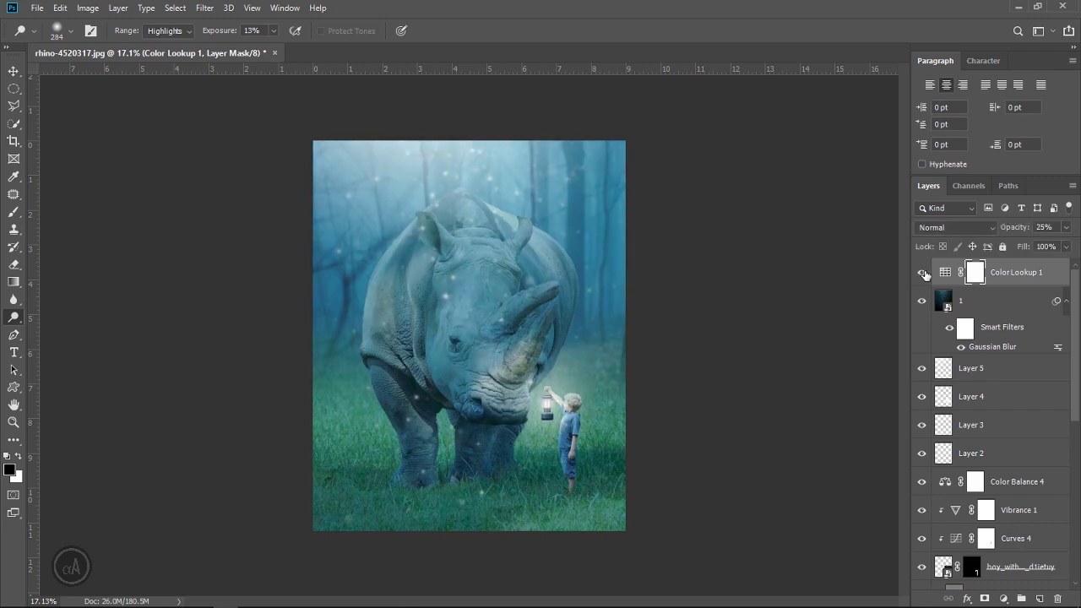
pyautogui.click(924, 285)
# - Add a Gradient Map from the Orange, Yellow, Orange preset with its right stop set to #c2a281
pyautogui.click(1006, 598)
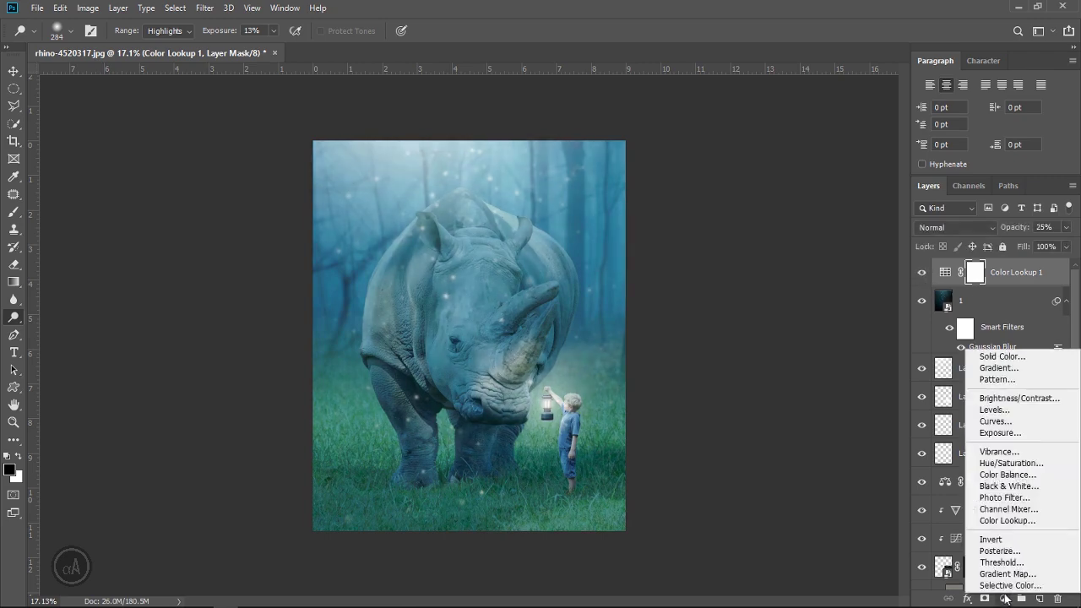
pyautogui.click(996, 573)
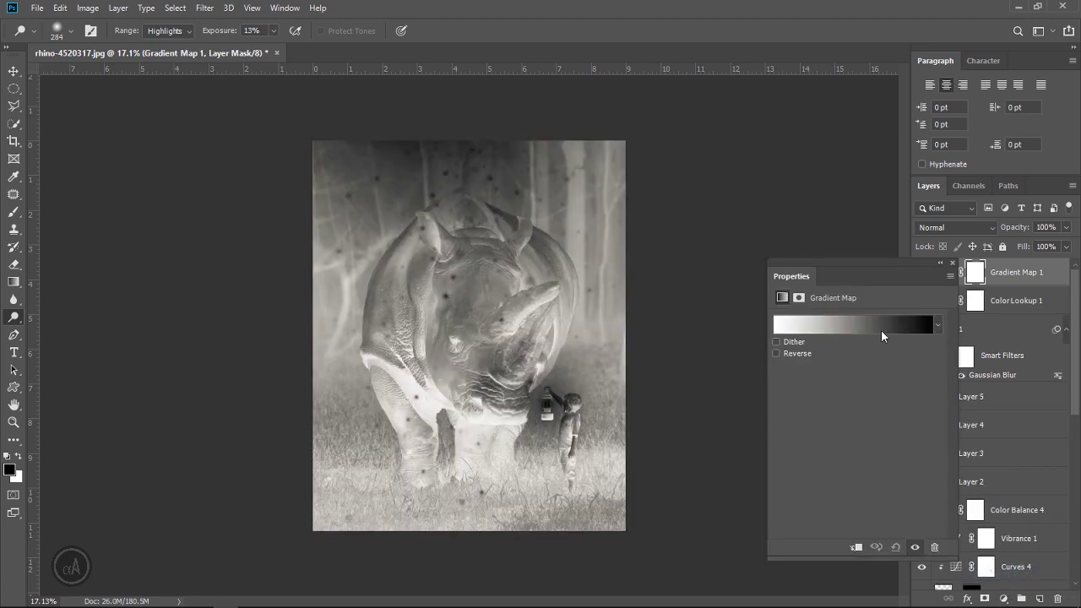
pyautogui.click(882, 325)
pyautogui.click(849, 176)
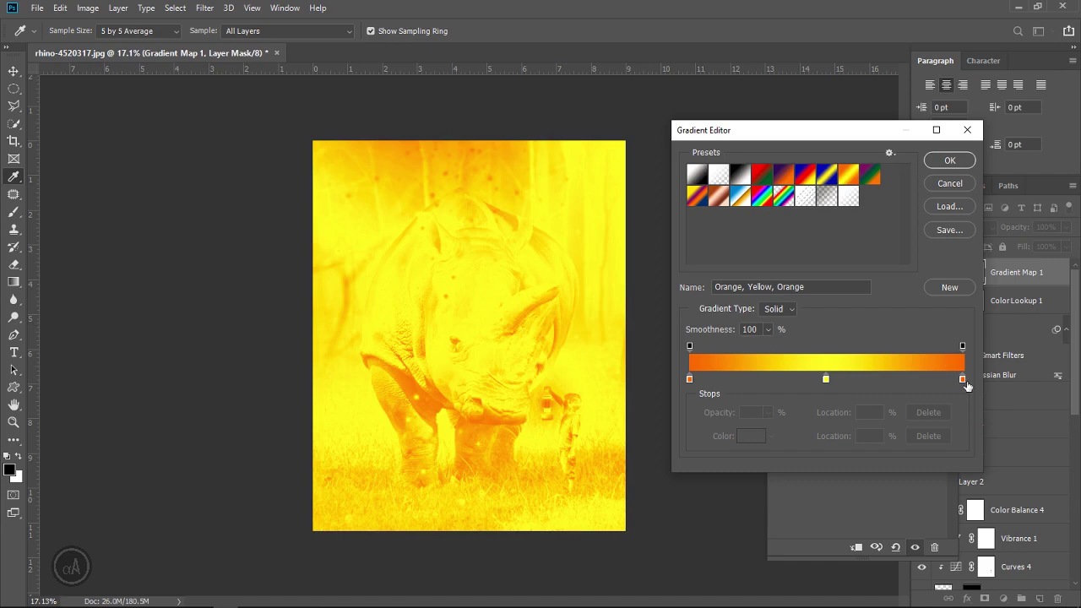
pyautogui.click(963, 380)
pyautogui.click(751, 435)
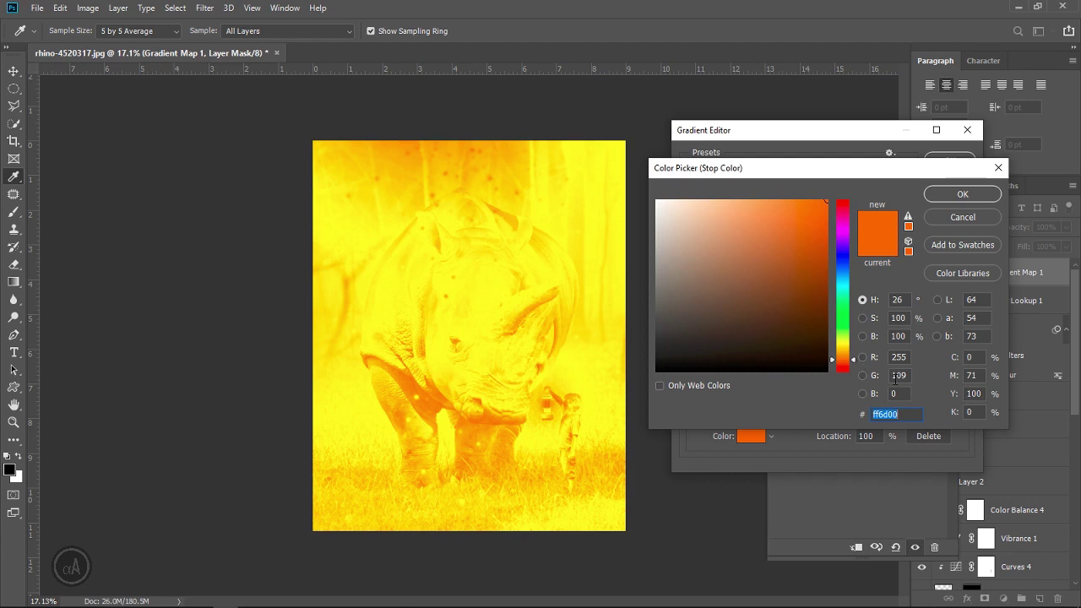
pyautogui.write('c2')
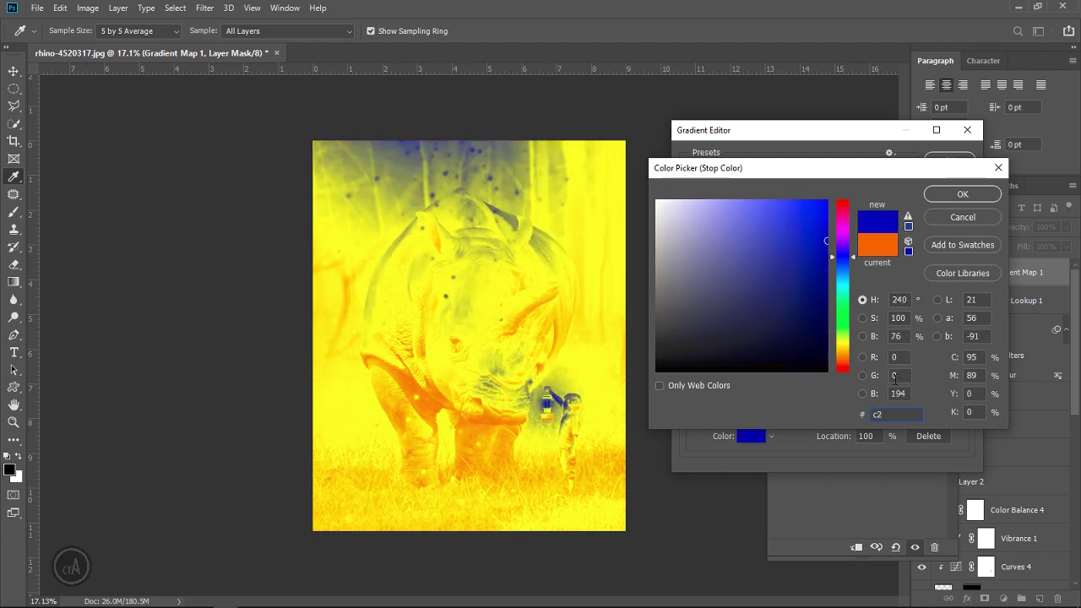
pyautogui.write('a')
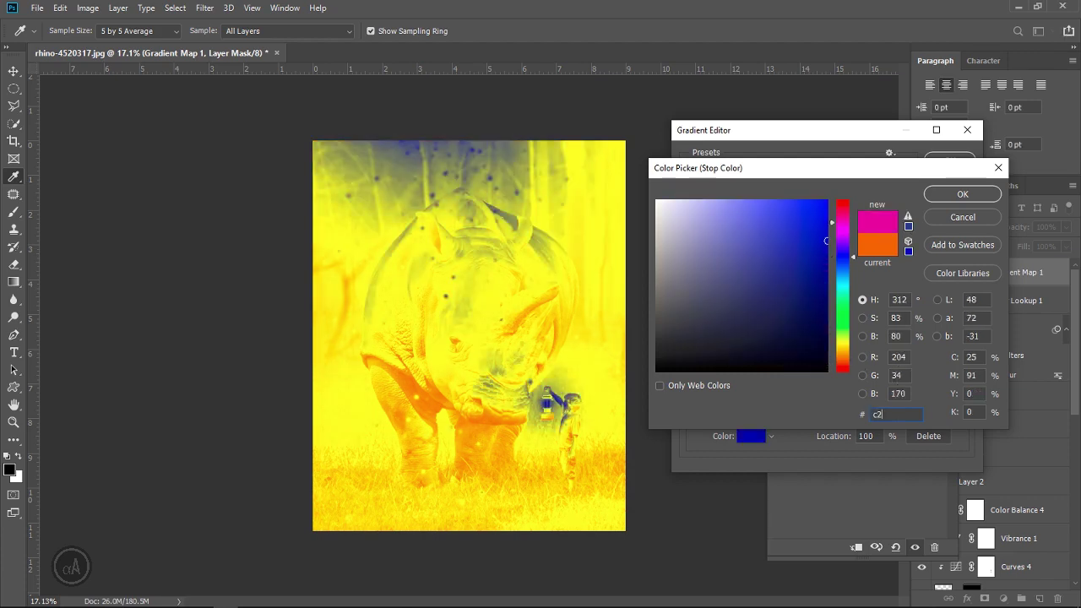
pyautogui.write('281')
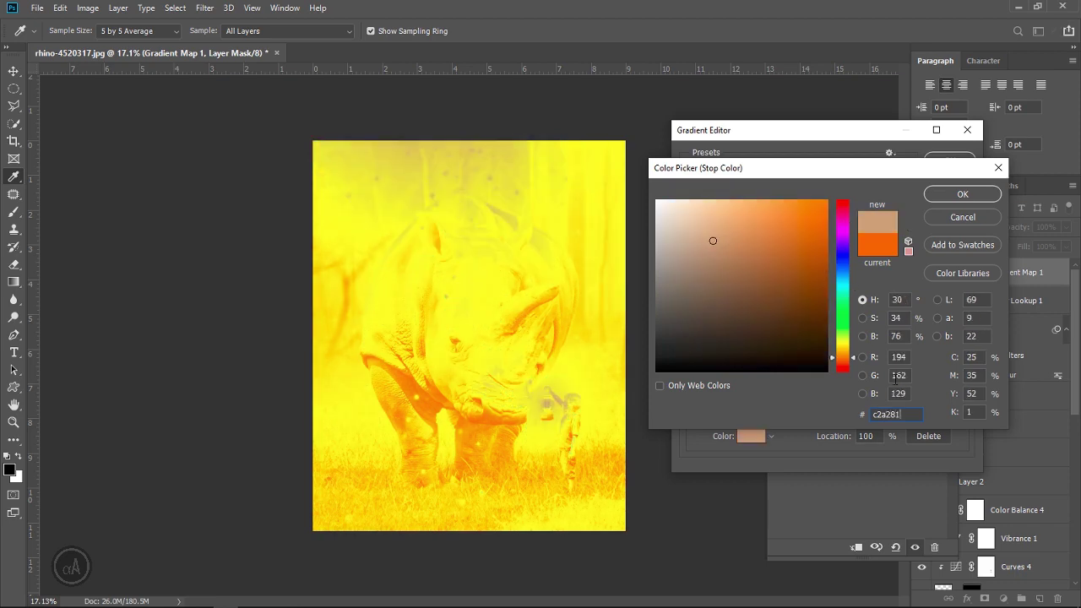
pyautogui.click(977, 196)
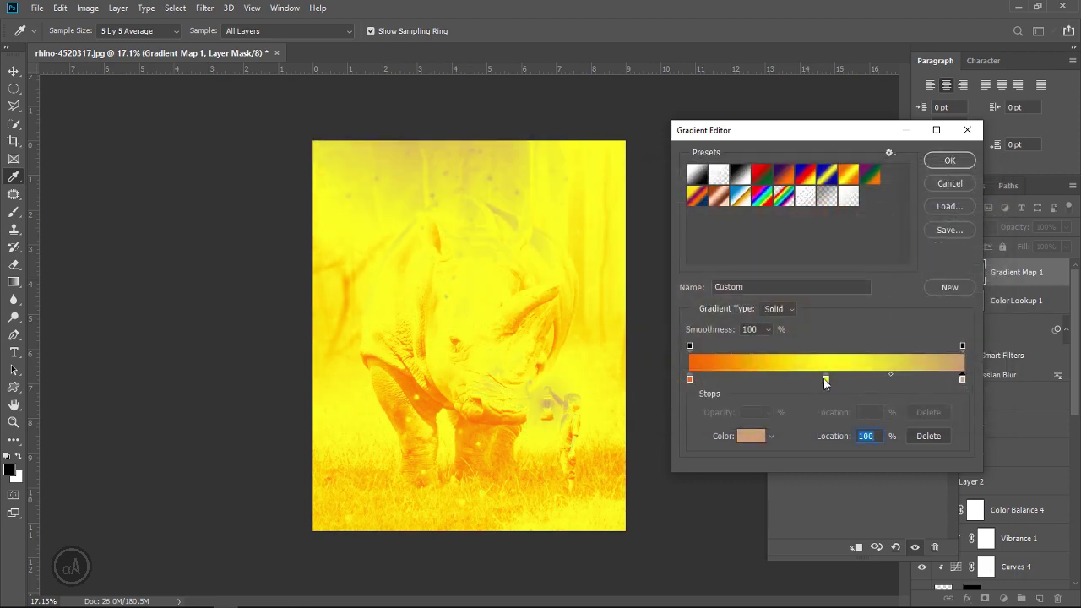
# - Set the middle stop to #657a66 and the left stop to #342566, and confirm the gradient
pyautogui.click(826, 381)
pyautogui.click(750, 437)
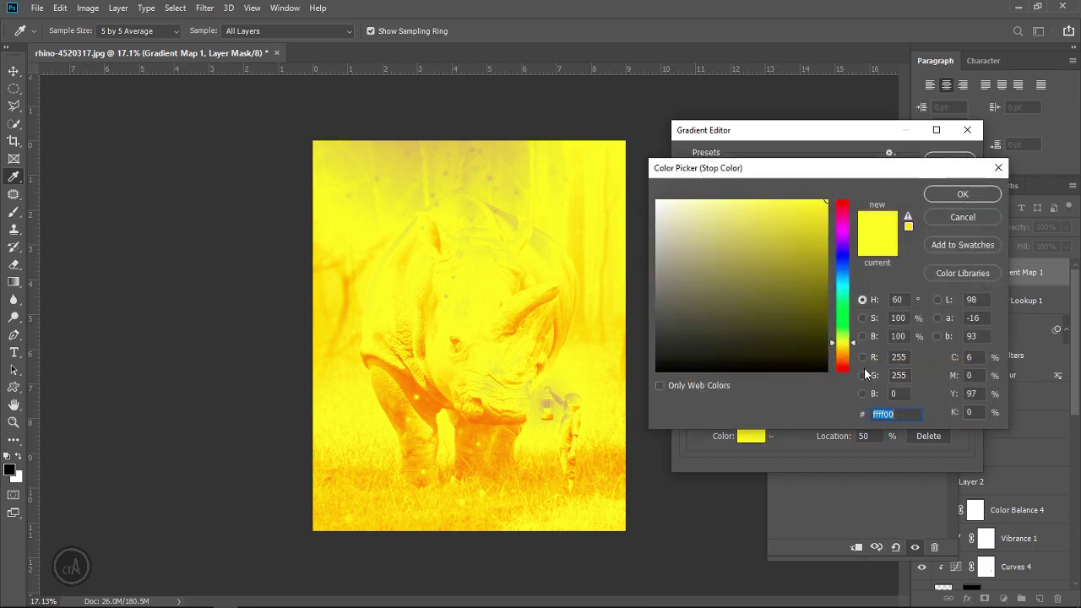
pyautogui.write('657')
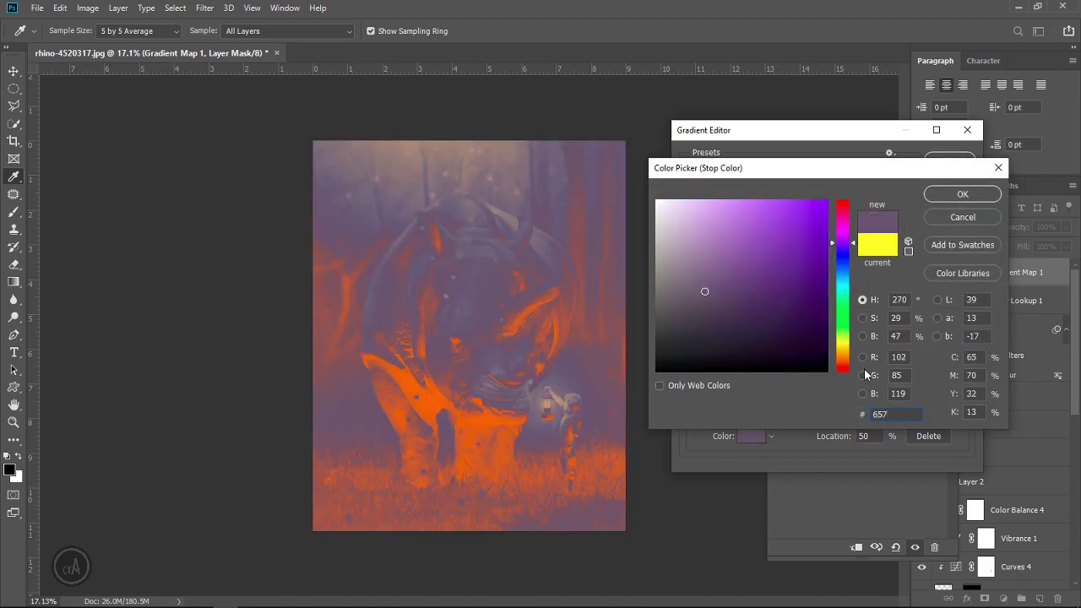
pyautogui.write('a6')
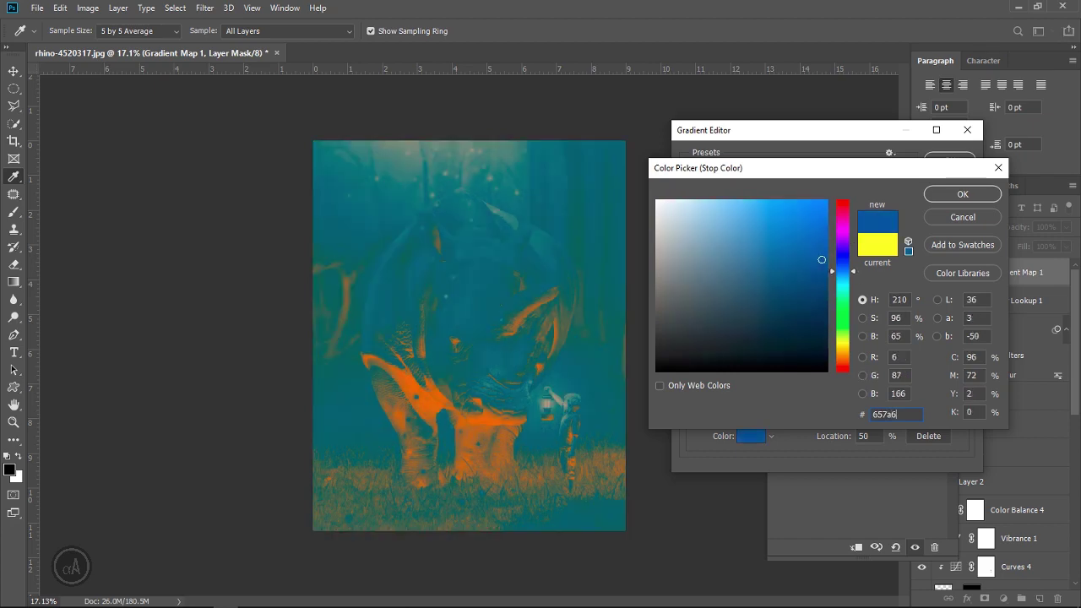
pyautogui.write('6')
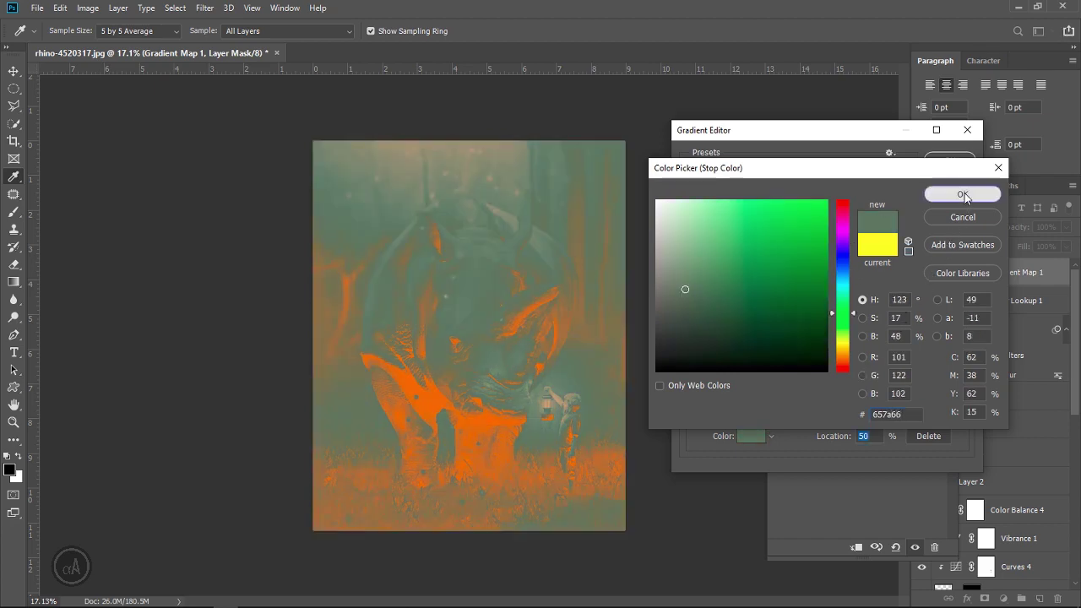
pyautogui.click(963, 196)
pyautogui.click(689, 379)
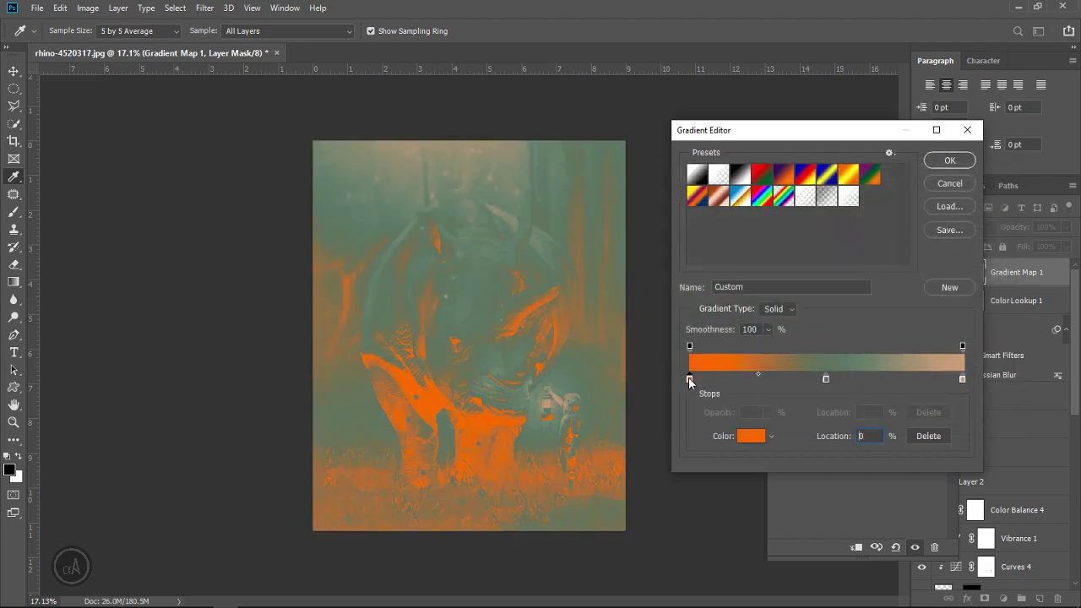
pyautogui.click(751, 436)
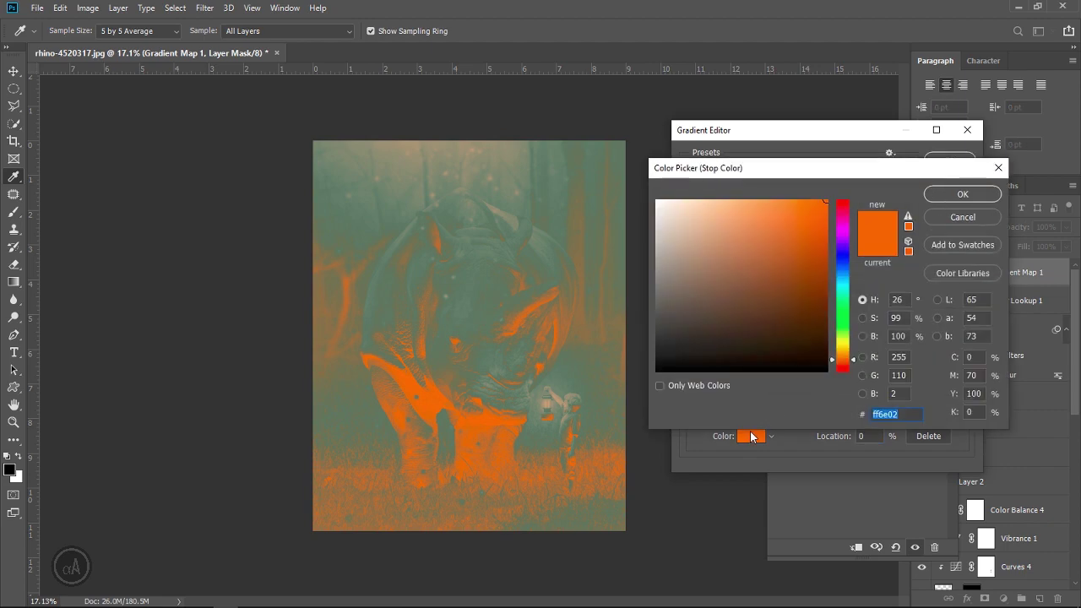
pyautogui.write('34')
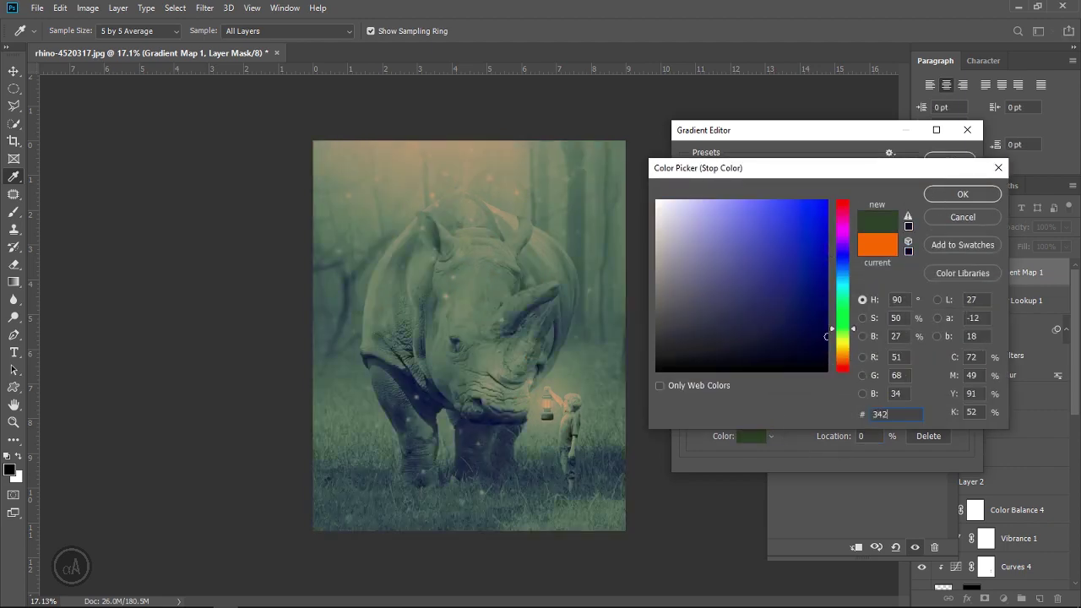
pyautogui.write('2')
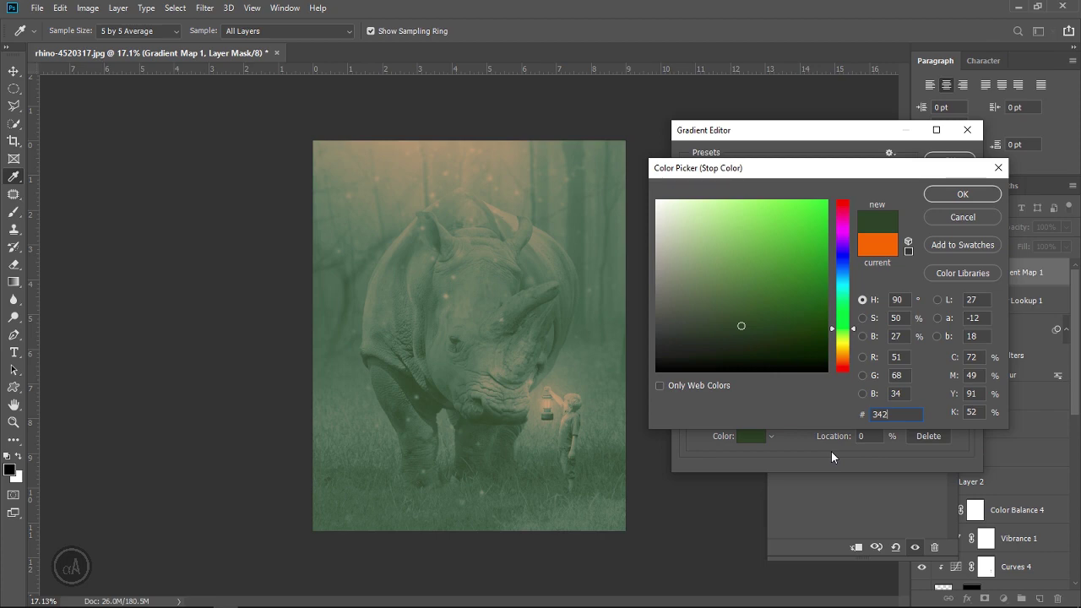
pyautogui.write('566')
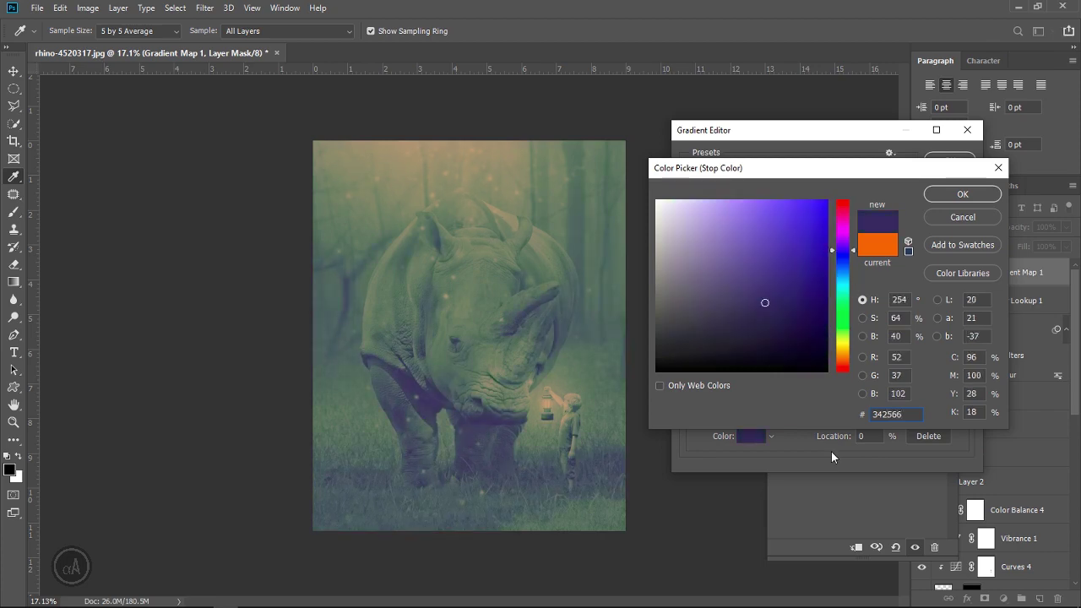
pyautogui.press('Return')
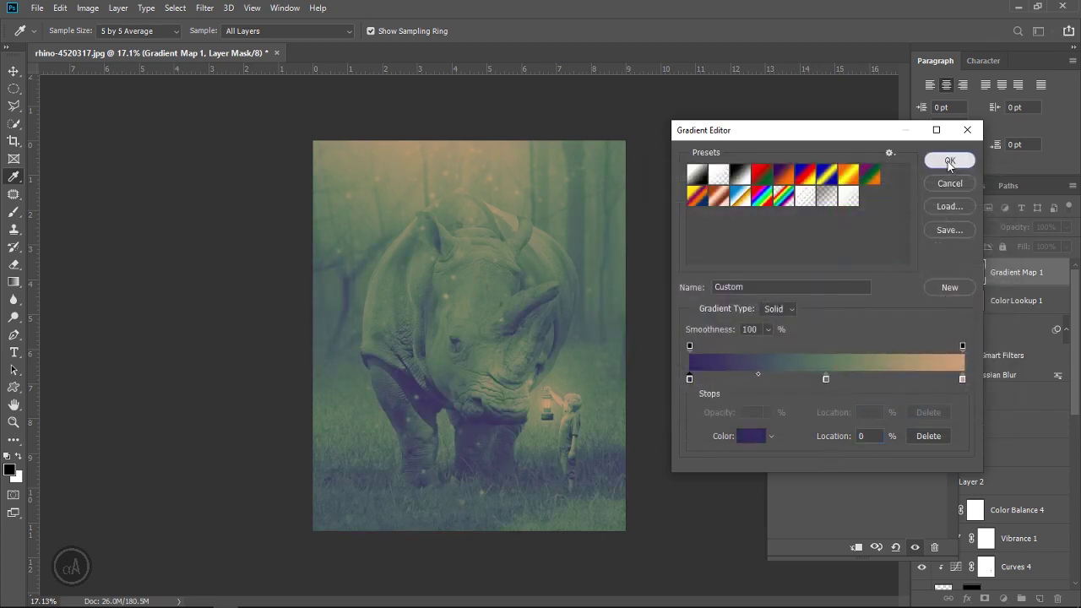
pyautogui.click(948, 162)
pyautogui.click(952, 264)
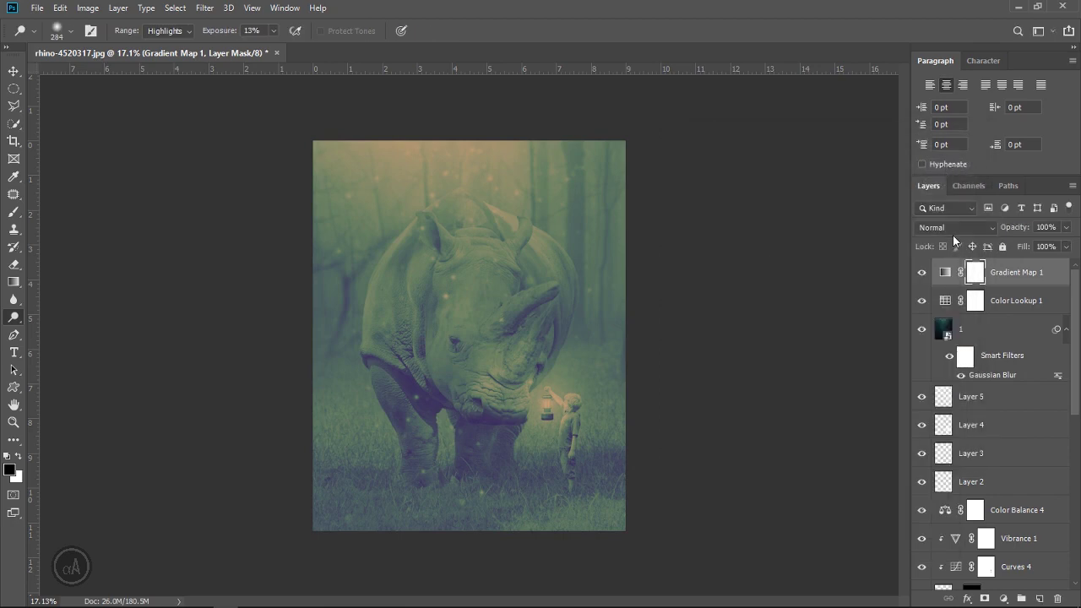
# - Blend Gradient Map 1 in Soft Light and toggle it and Color Lookup 1 to compare
pyautogui.click(956, 228)
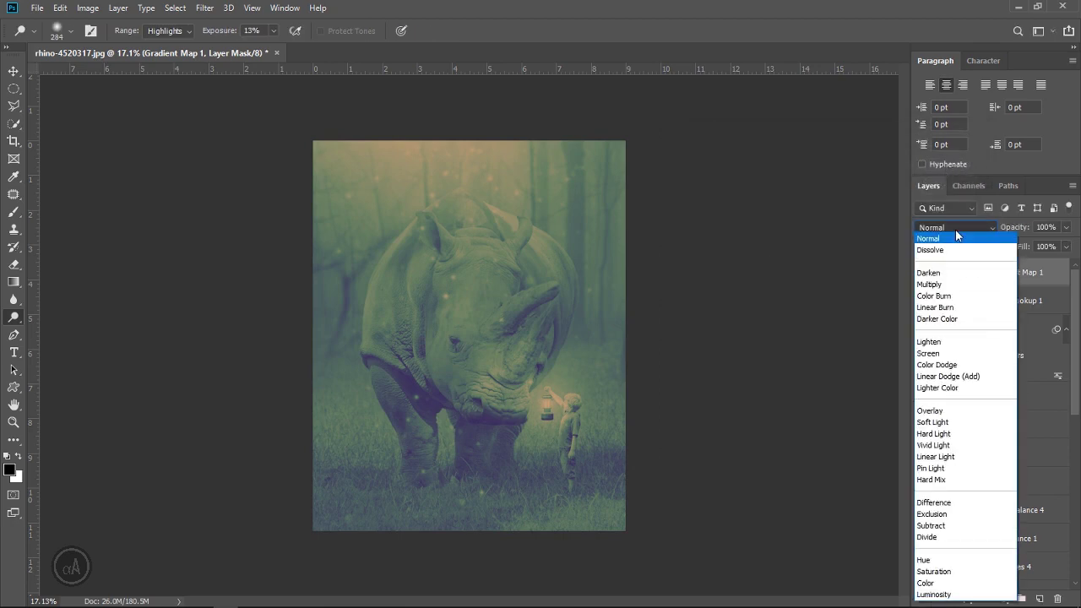
pyautogui.click(950, 422)
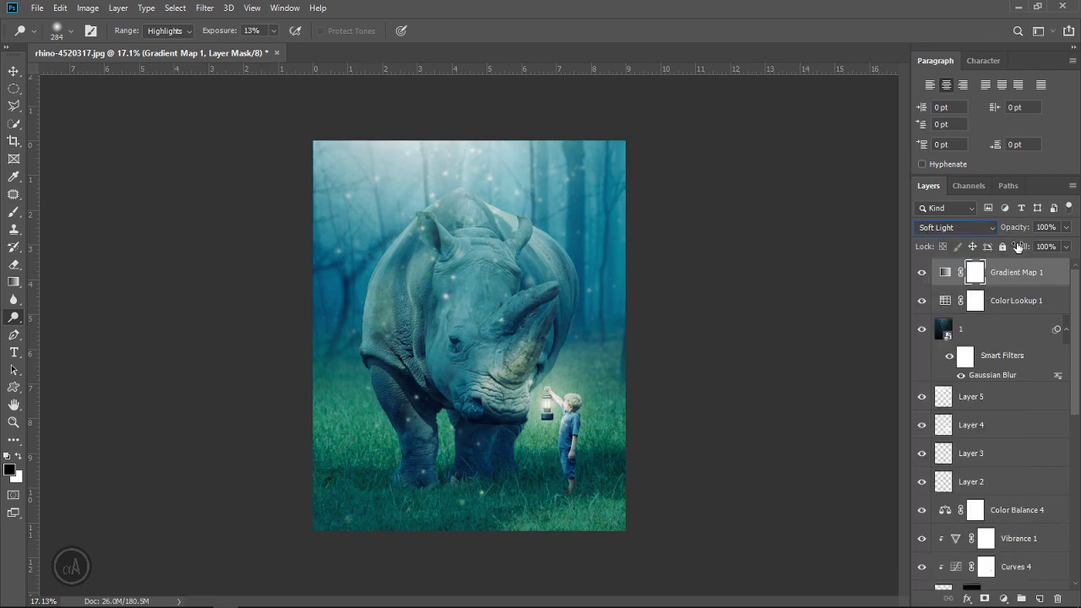
pyautogui.click(921, 272)
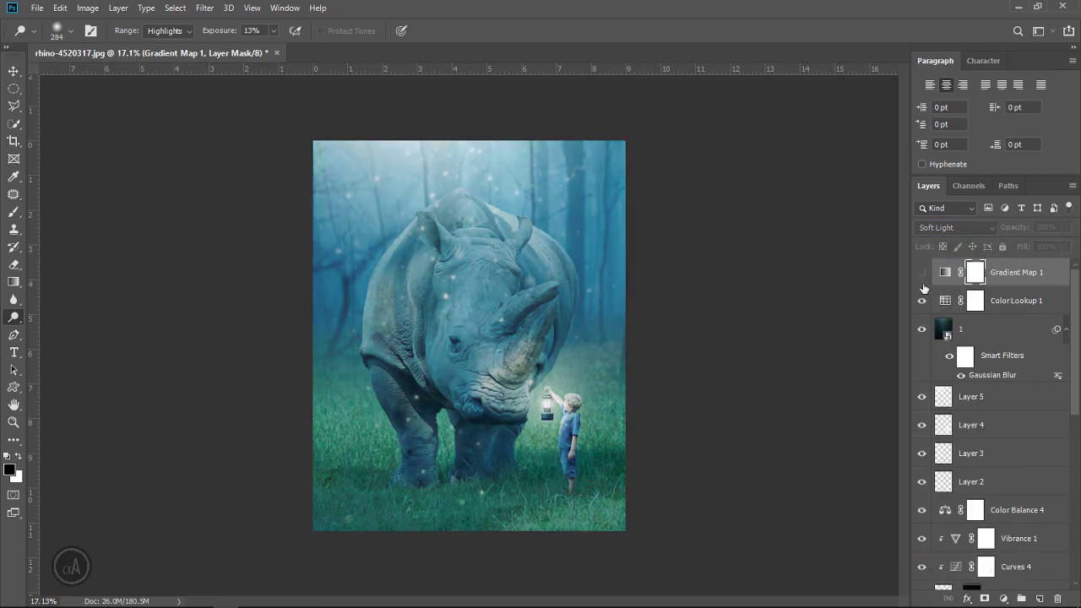
pyautogui.click(921, 302)
pyautogui.click(921, 301)
pyautogui.click(921, 271)
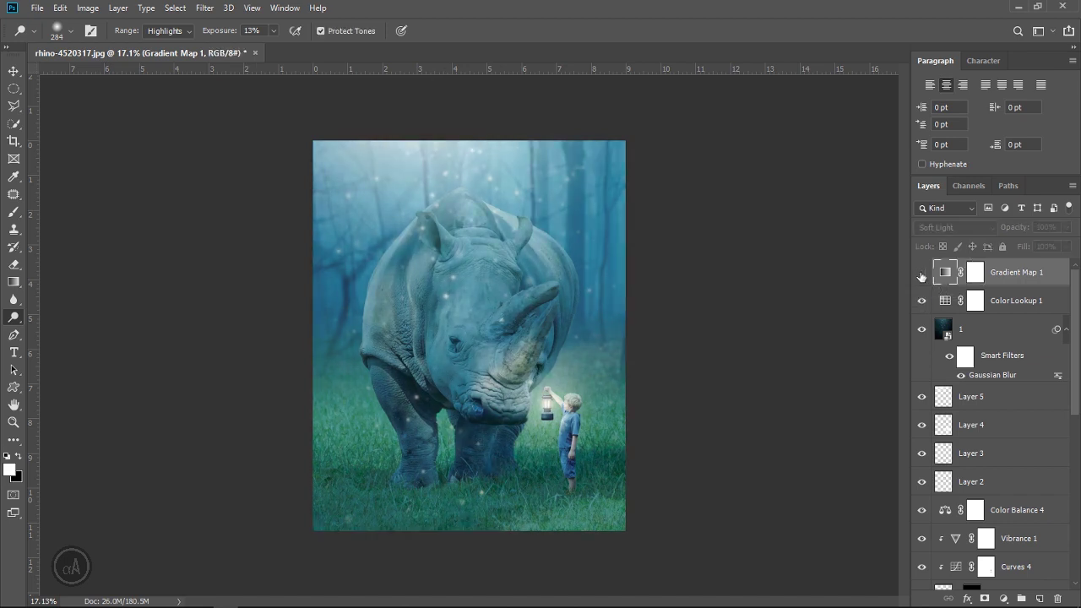
pyautogui.click(922, 272)
pyautogui.click(922, 273)
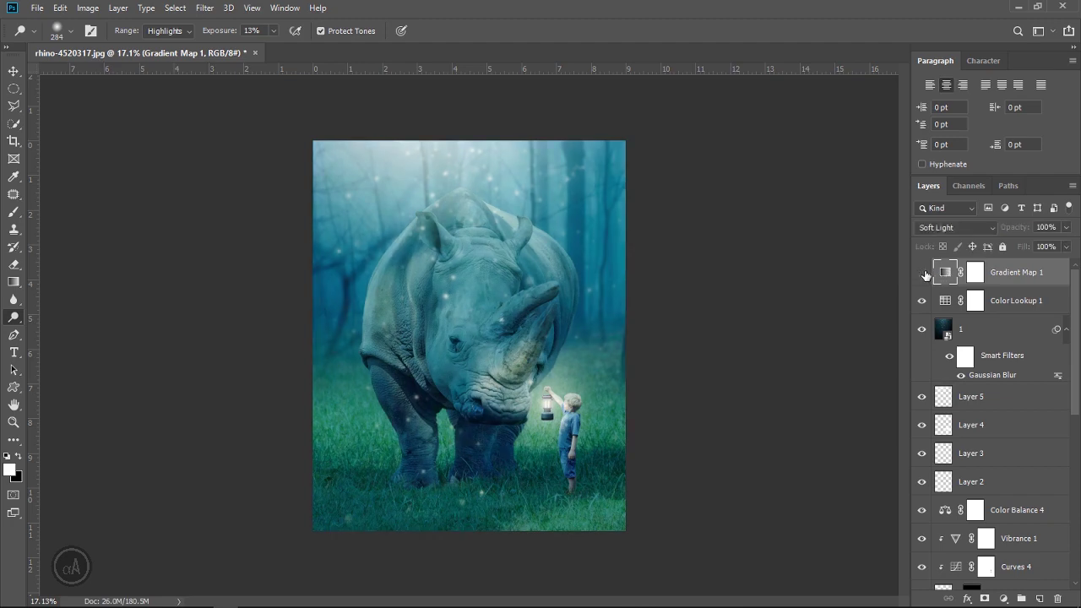
pyautogui.click(922, 273)
# - Set Gradient Map 1's opacity to 50% and toggle it again to compare
pyautogui.click(1027, 230)
pyautogui.write('50')
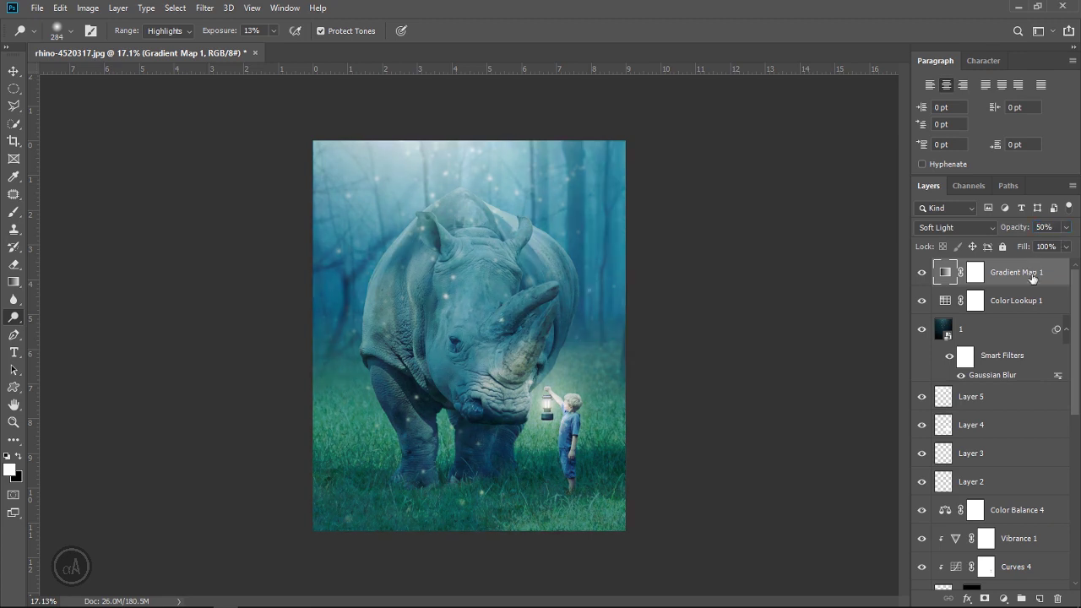
pyautogui.click(1030, 303)
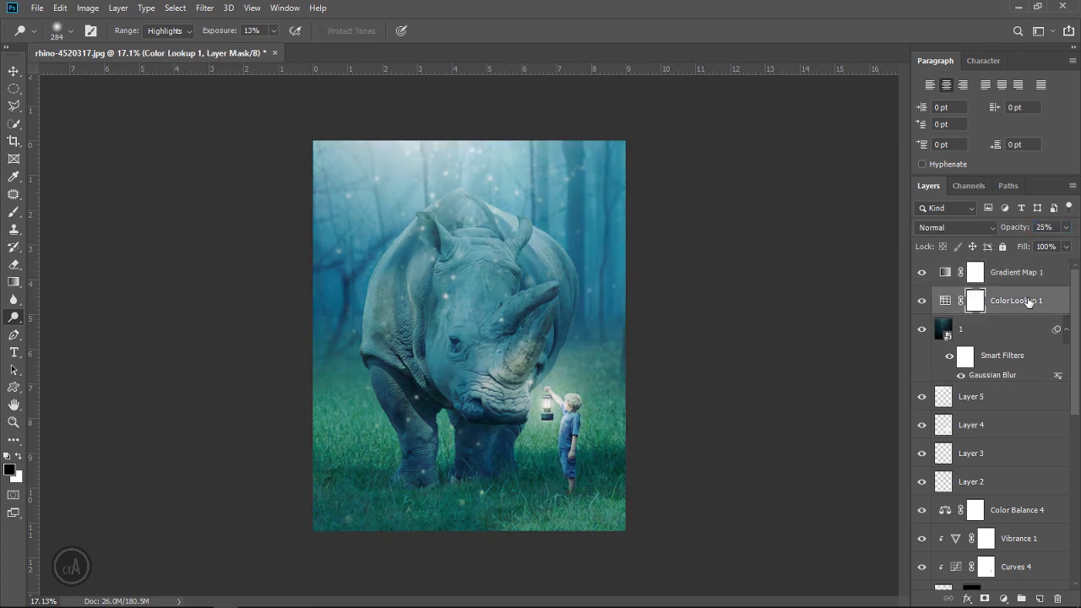
pyautogui.click(922, 272)
pyautogui.click(1014, 276)
pyautogui.scroll(-1, 638, 312)
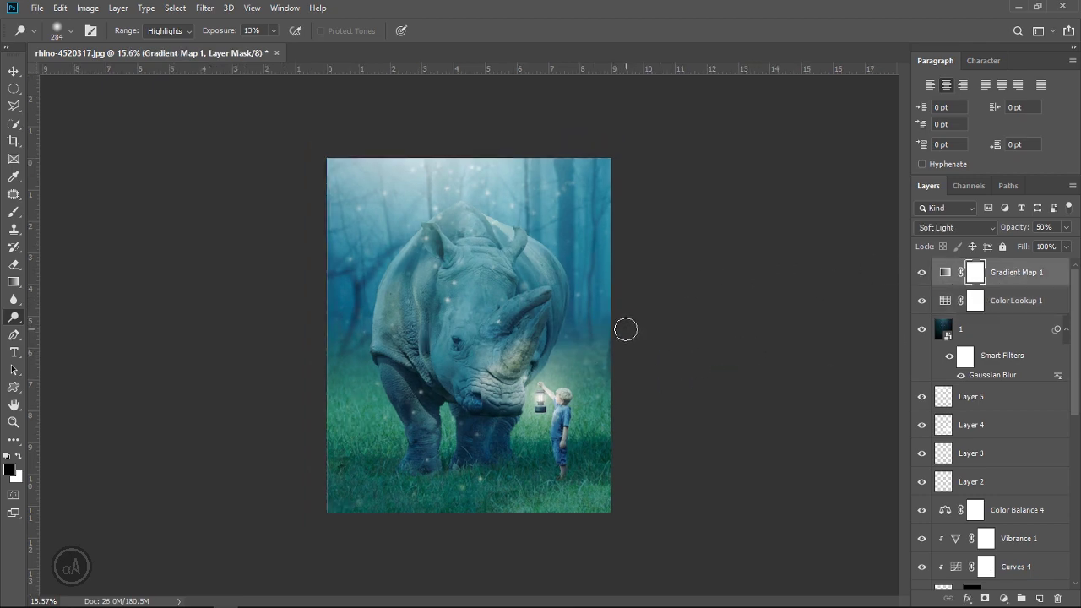
pyautogui.press('h')
pyautogui.scroll(-1, 622, 330)
pyautogui.scroll(-1, 562, 380)
pyautogui.scroll(2, 549, 372)
pyautogui.scroll(1, 534, 366)
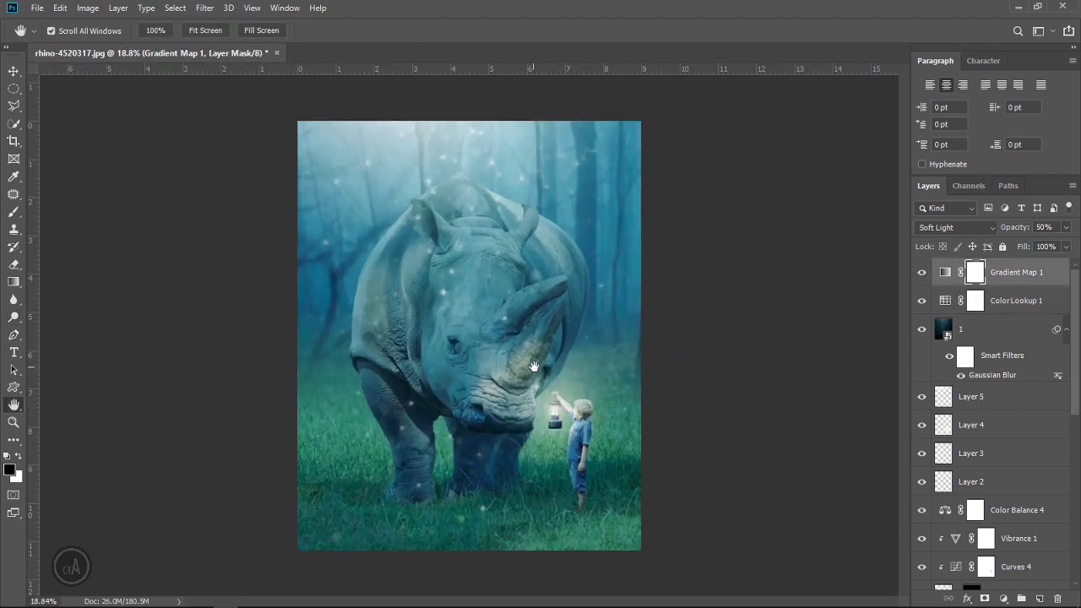
pyautogui.scroll(1, 637, 423)
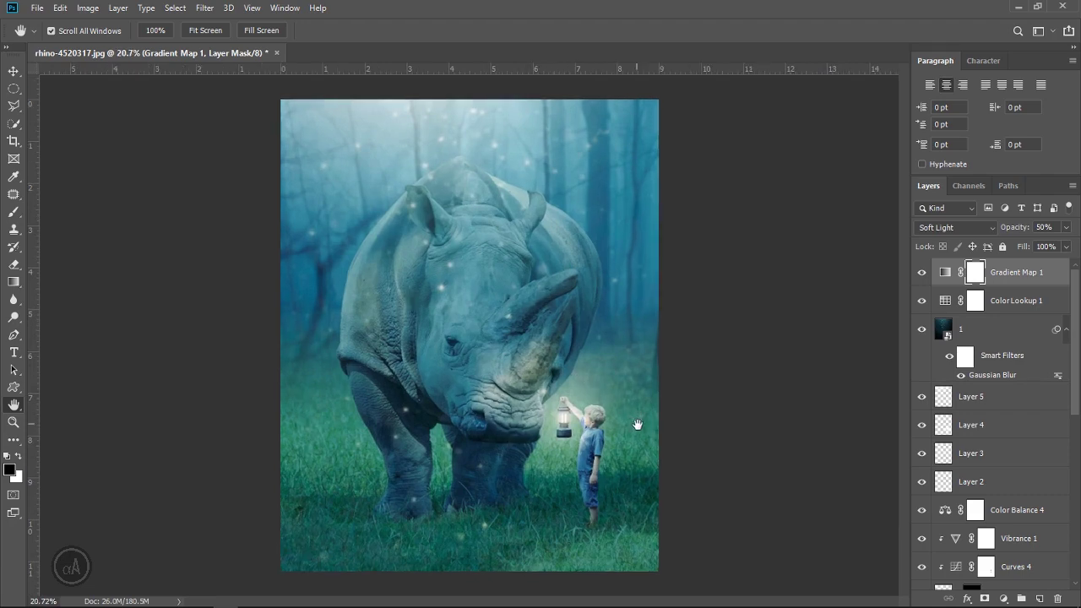
pyautogui.scroll(2, 651, 440)
pyautogui.scroll(3, 625, 437)
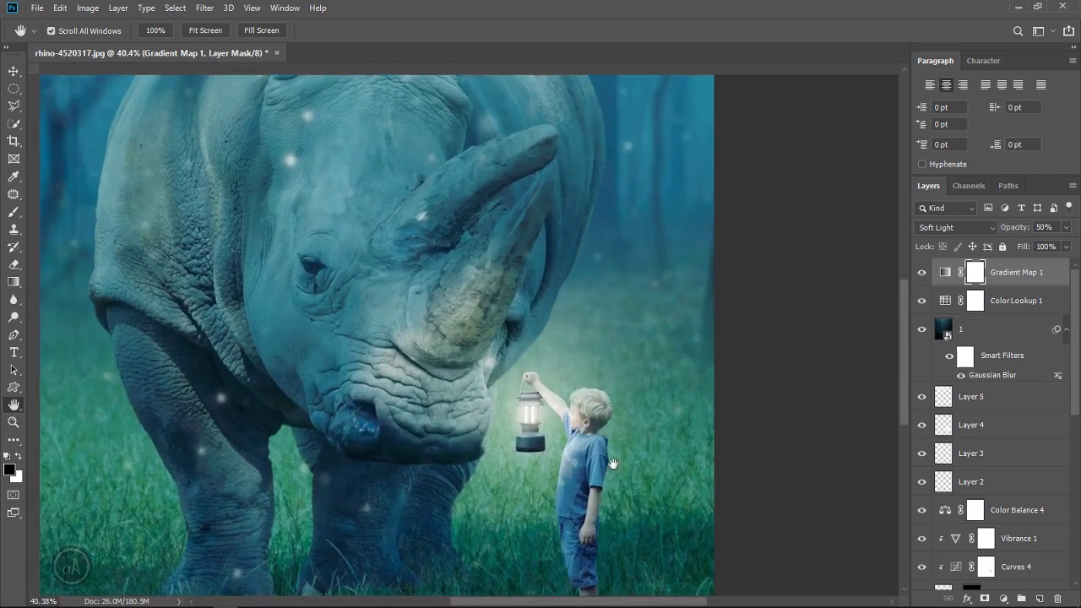
pyautogui.scroll(2, 604, 414)
pyautogui.scroll(-4, 597, 402)
pyautogui.scroll(-1, 596, 404)
pyautogui.scroll(-2, 596, 407)
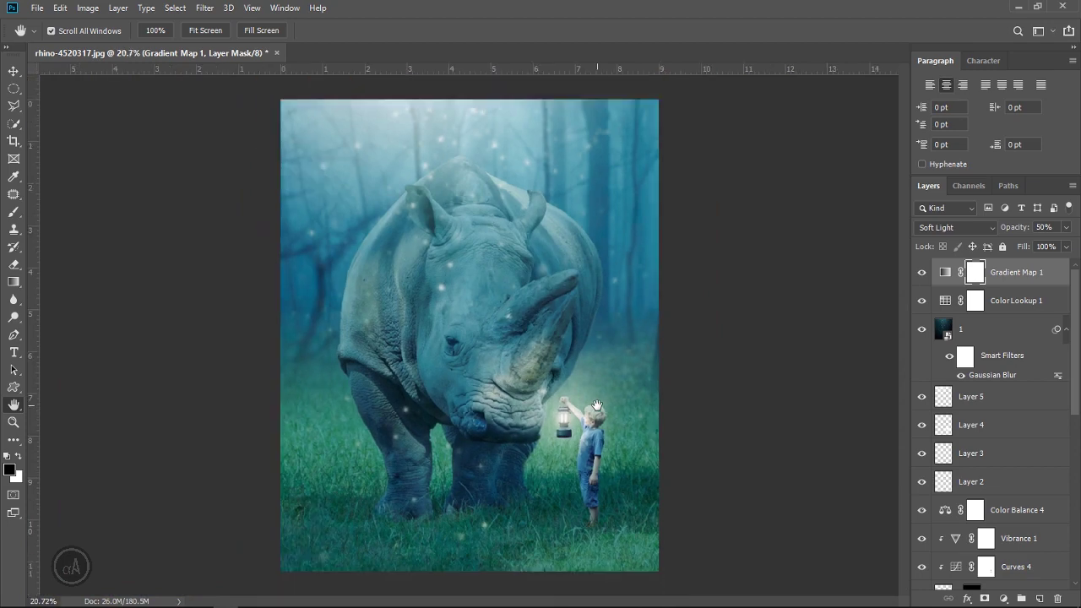
pyautogui.scroll(-1, 596, 406)
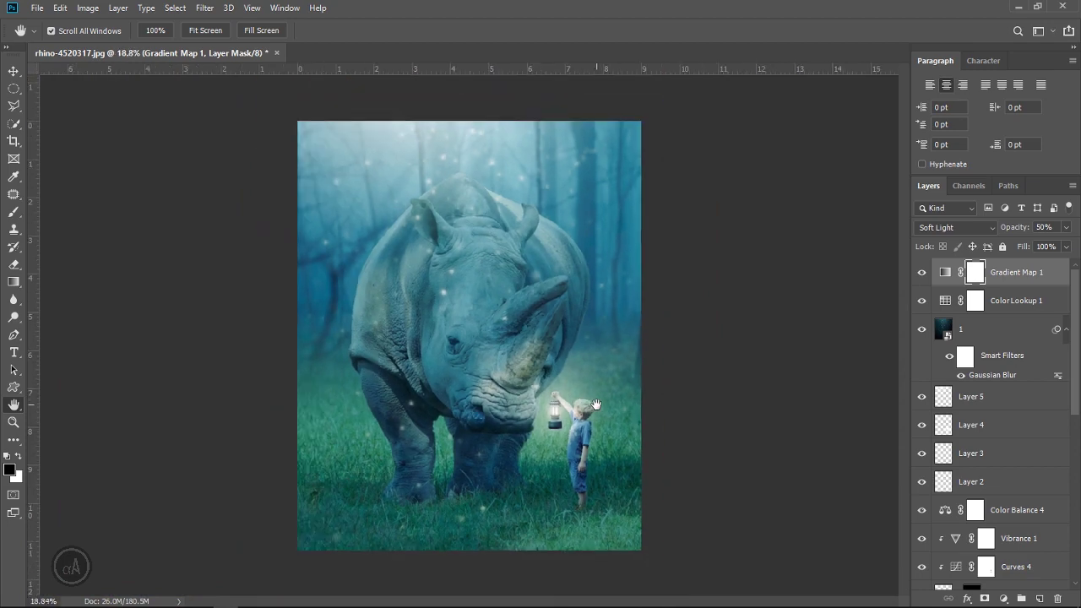
pyautogui.scroll(-1, 596, 405)
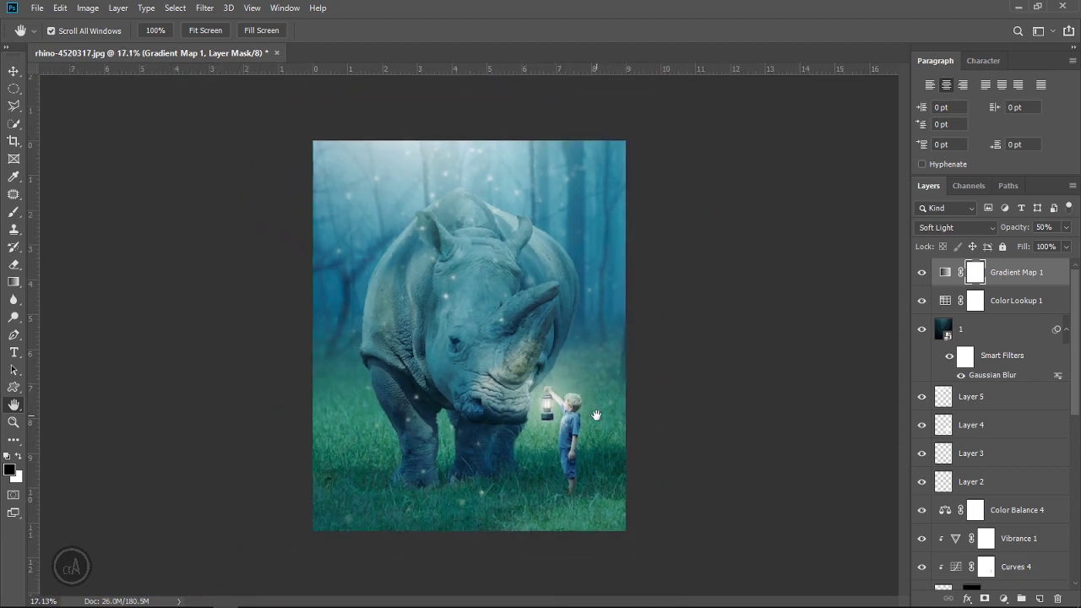